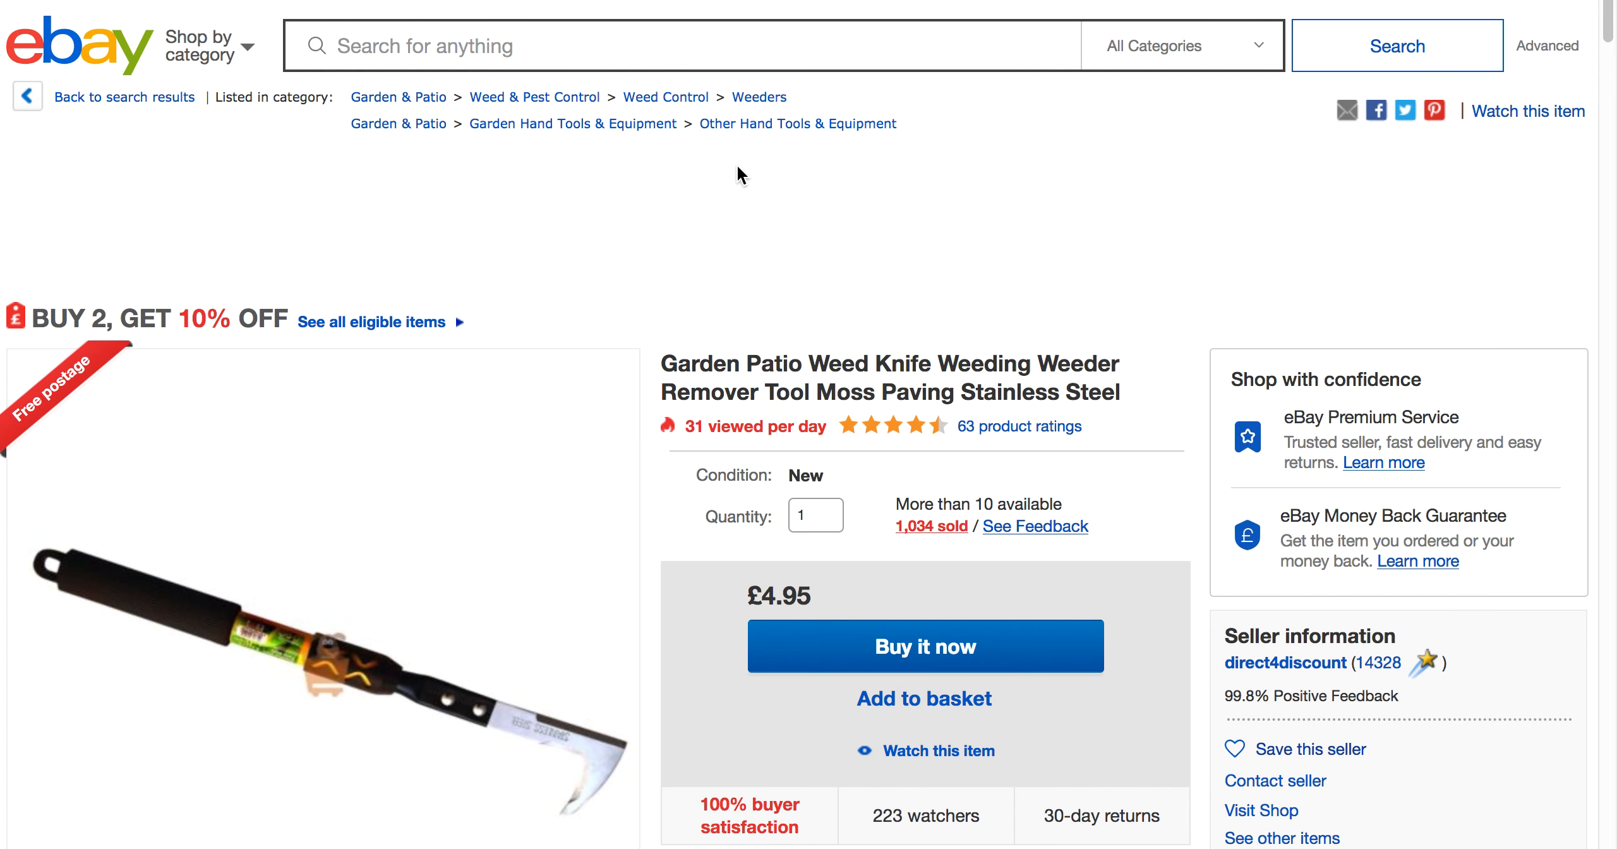
Enter "Garden Tool" as the product name on the page for starting a new eBay listing.
mouse_move(397, 614)
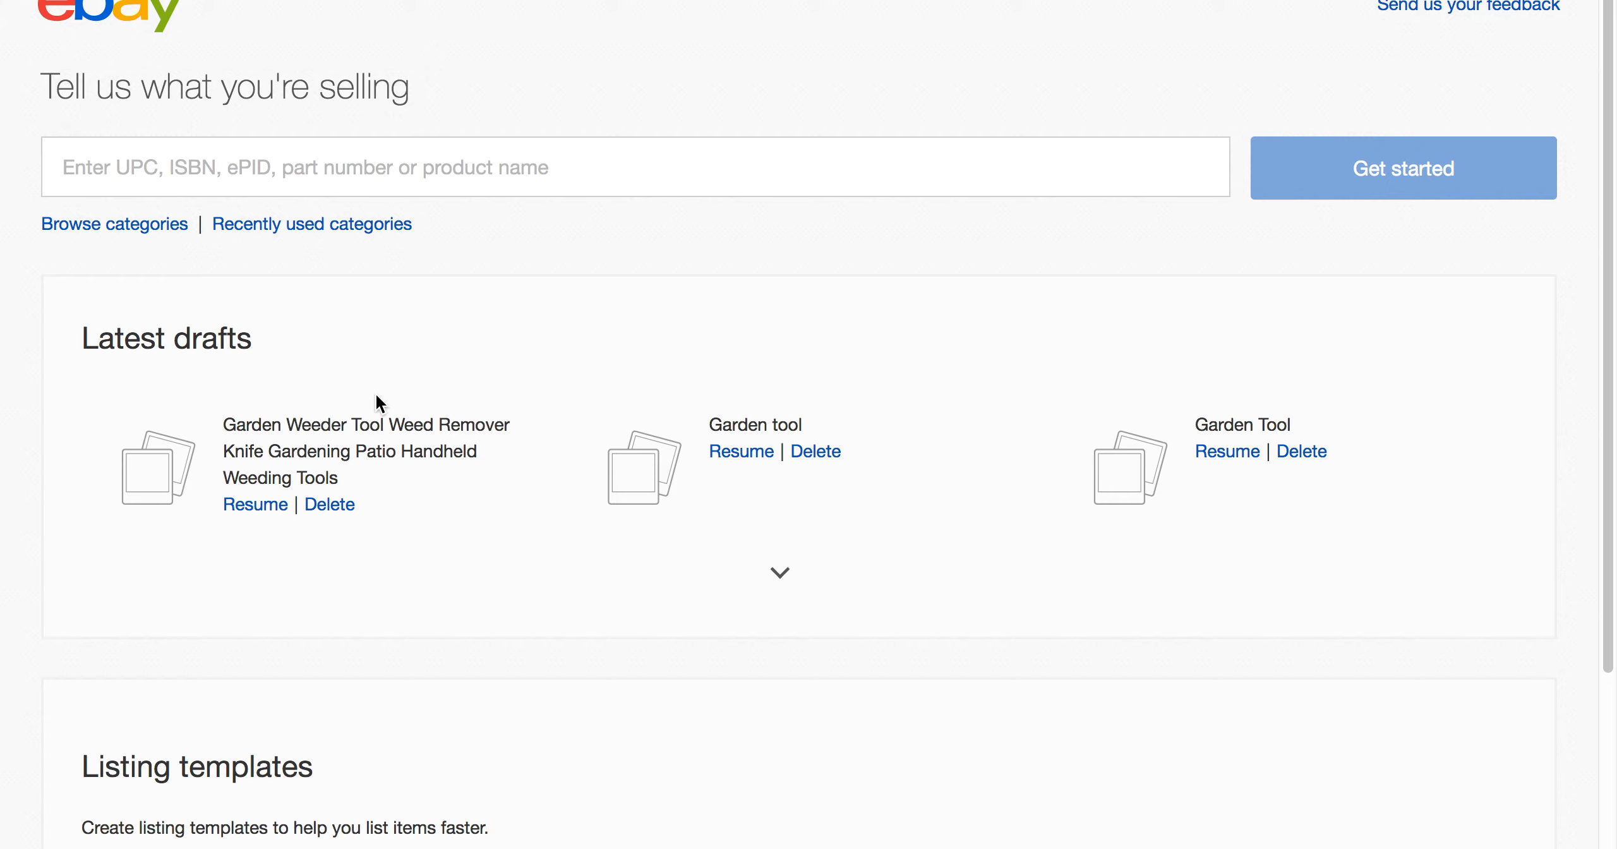
type("Garden")
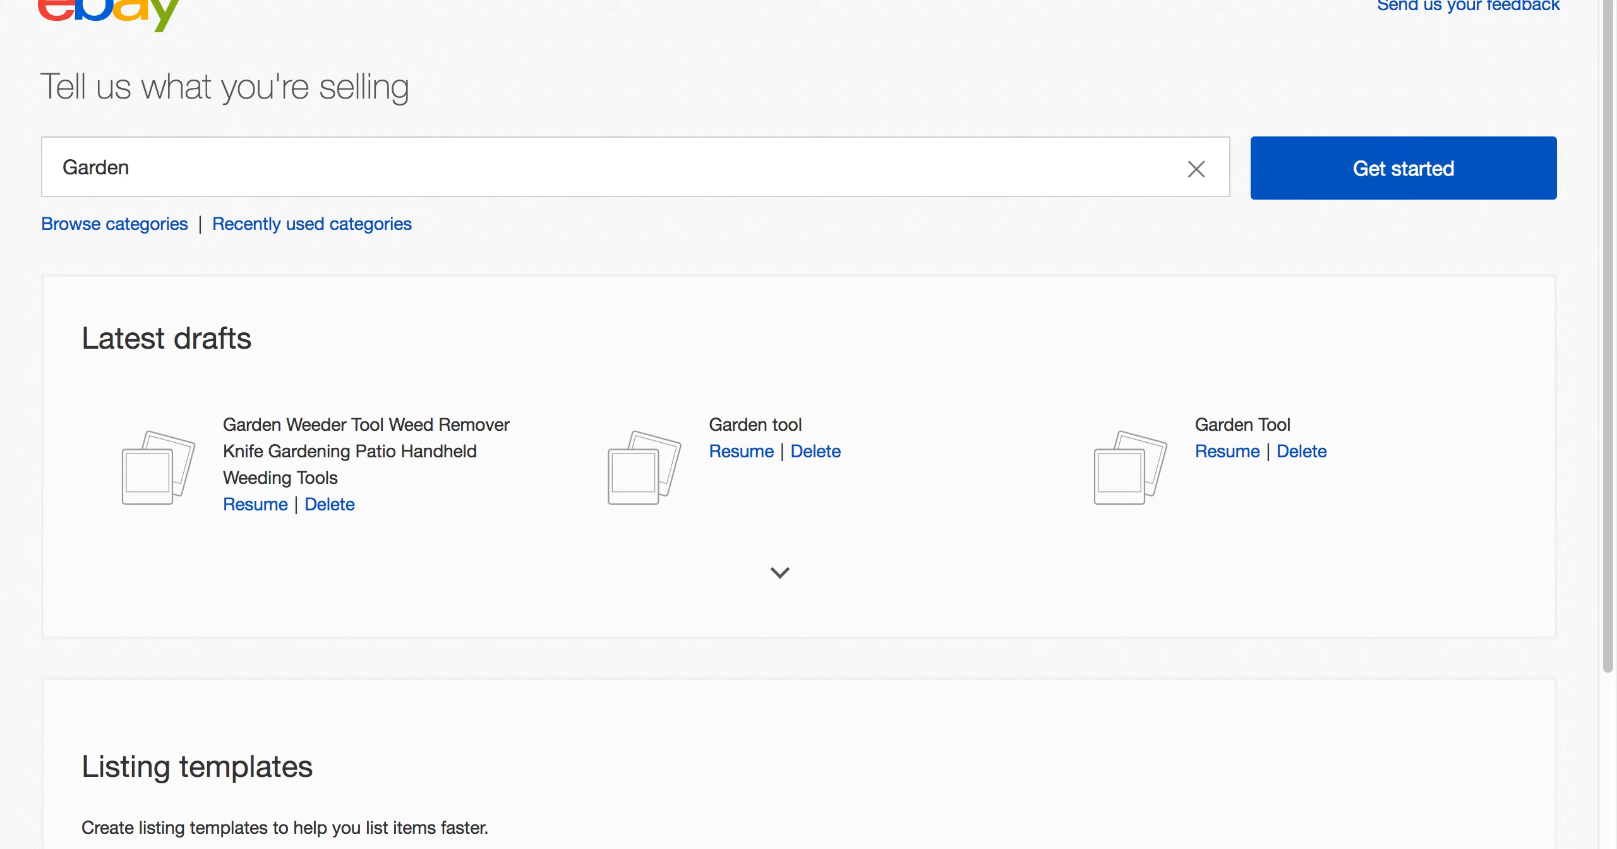
type(" Tool")
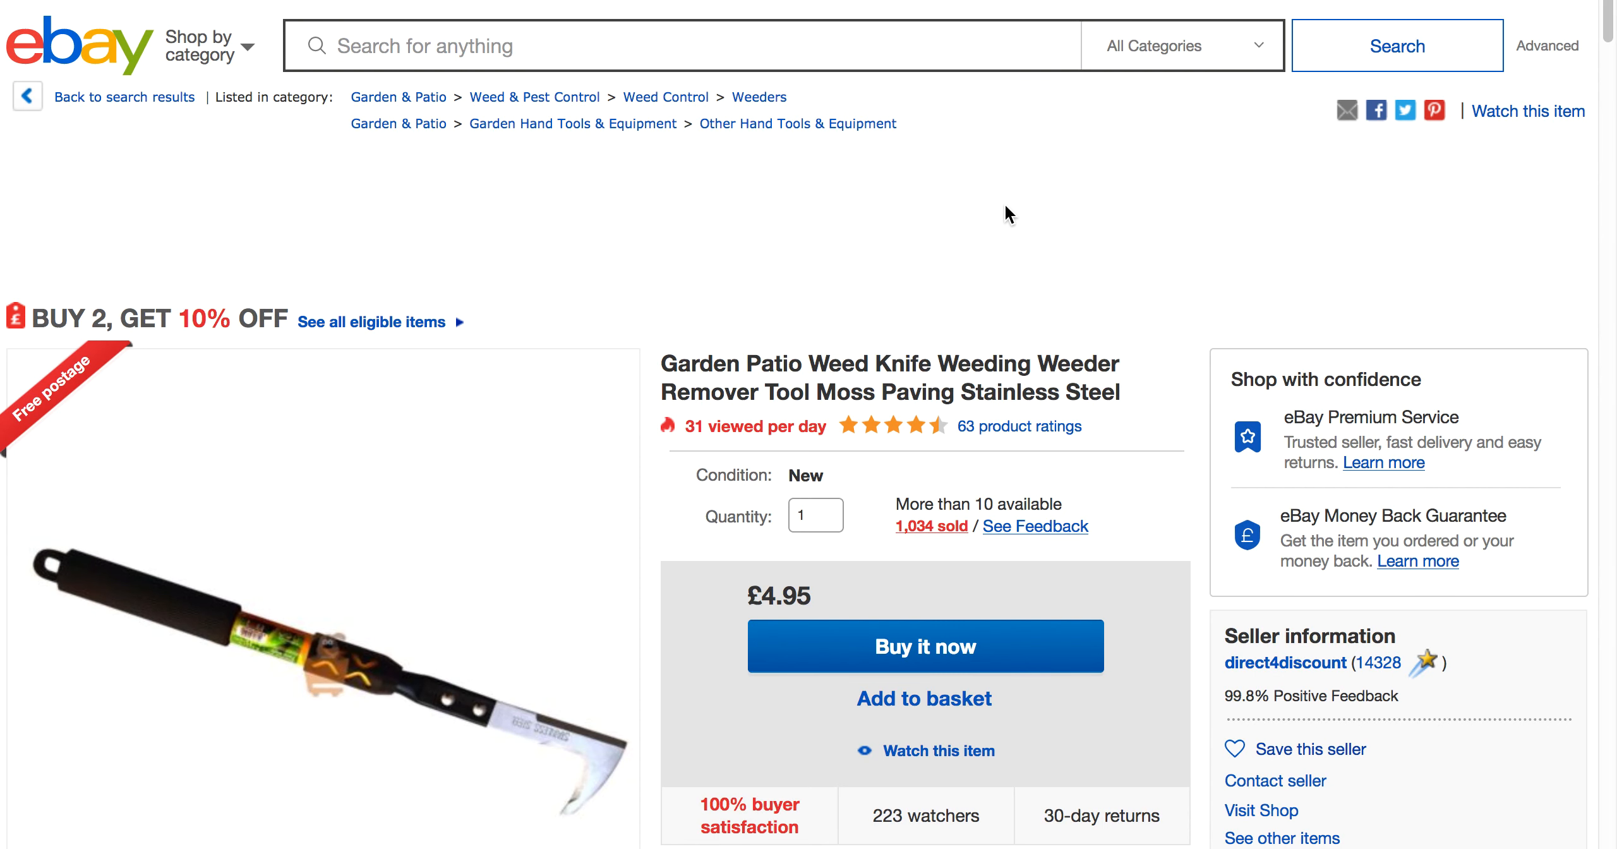
Copy the title "Garden Weeder Tool Weed Remover Knife Gardening Patio Handheld Weeding Tools" from the existing draft listing.
scroll(1019, 247, "down", 5)
scroll(1018, 247, "down", 3)
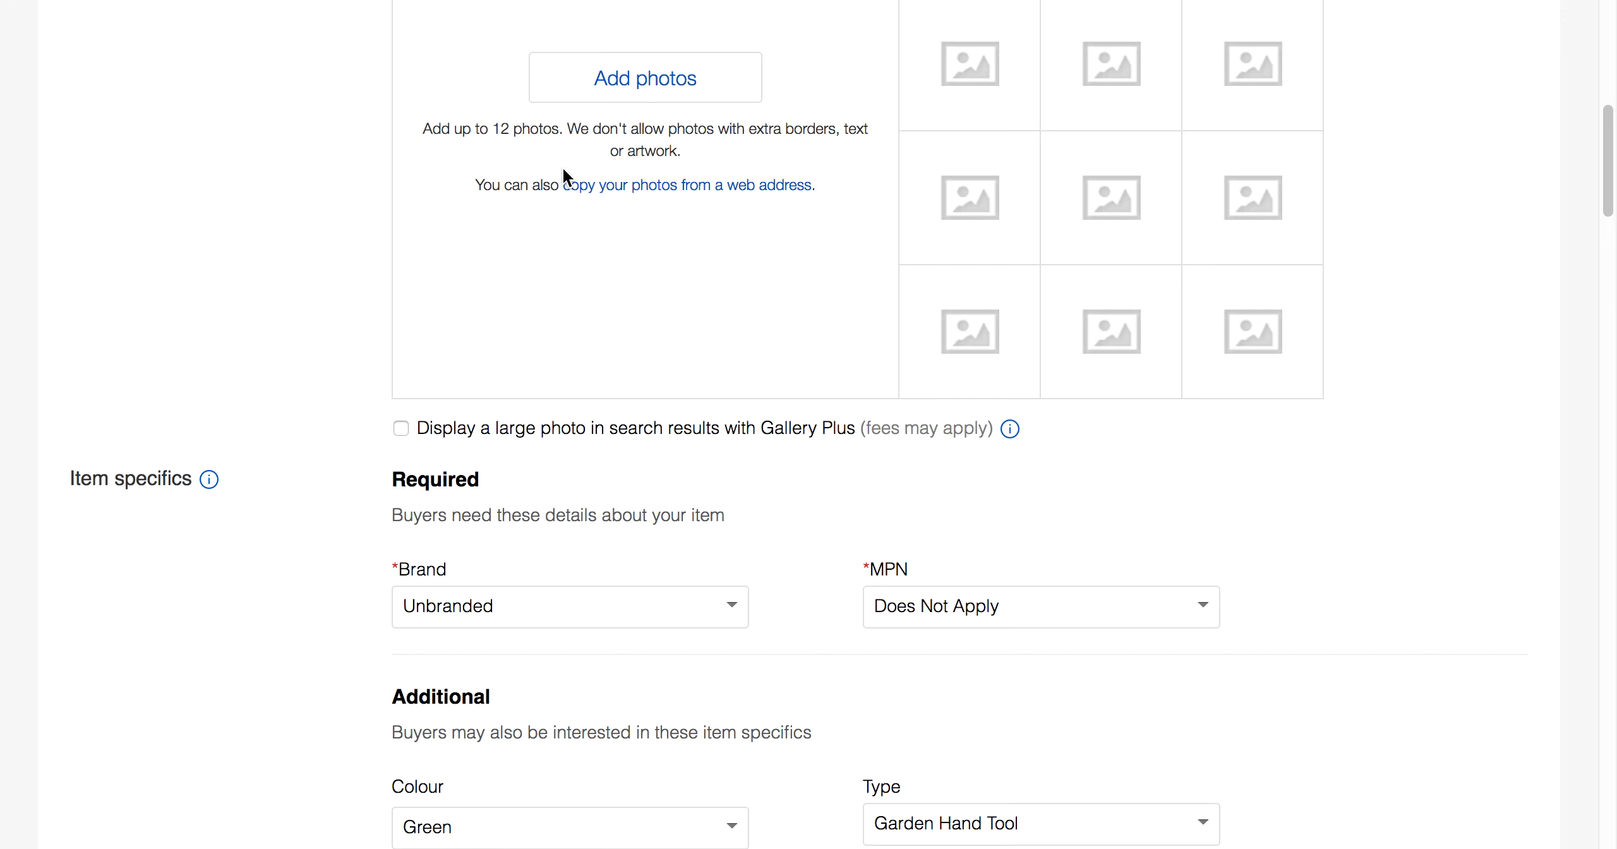
scroll(562, 167, "up", 10)
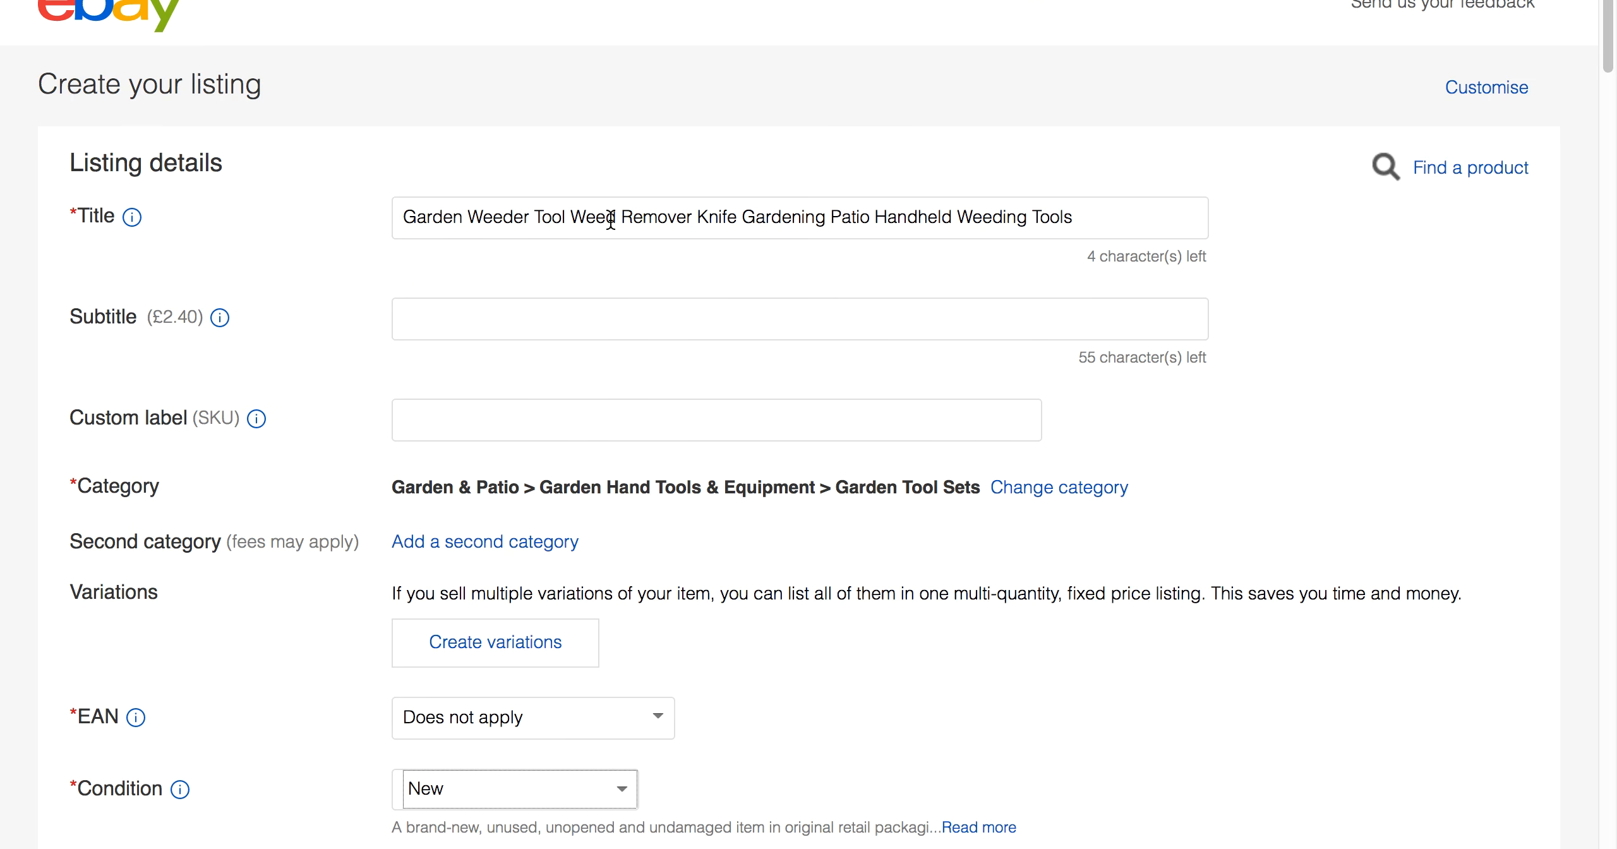
left_click_drag(1102, 220, 821, 193)
key("super+c")
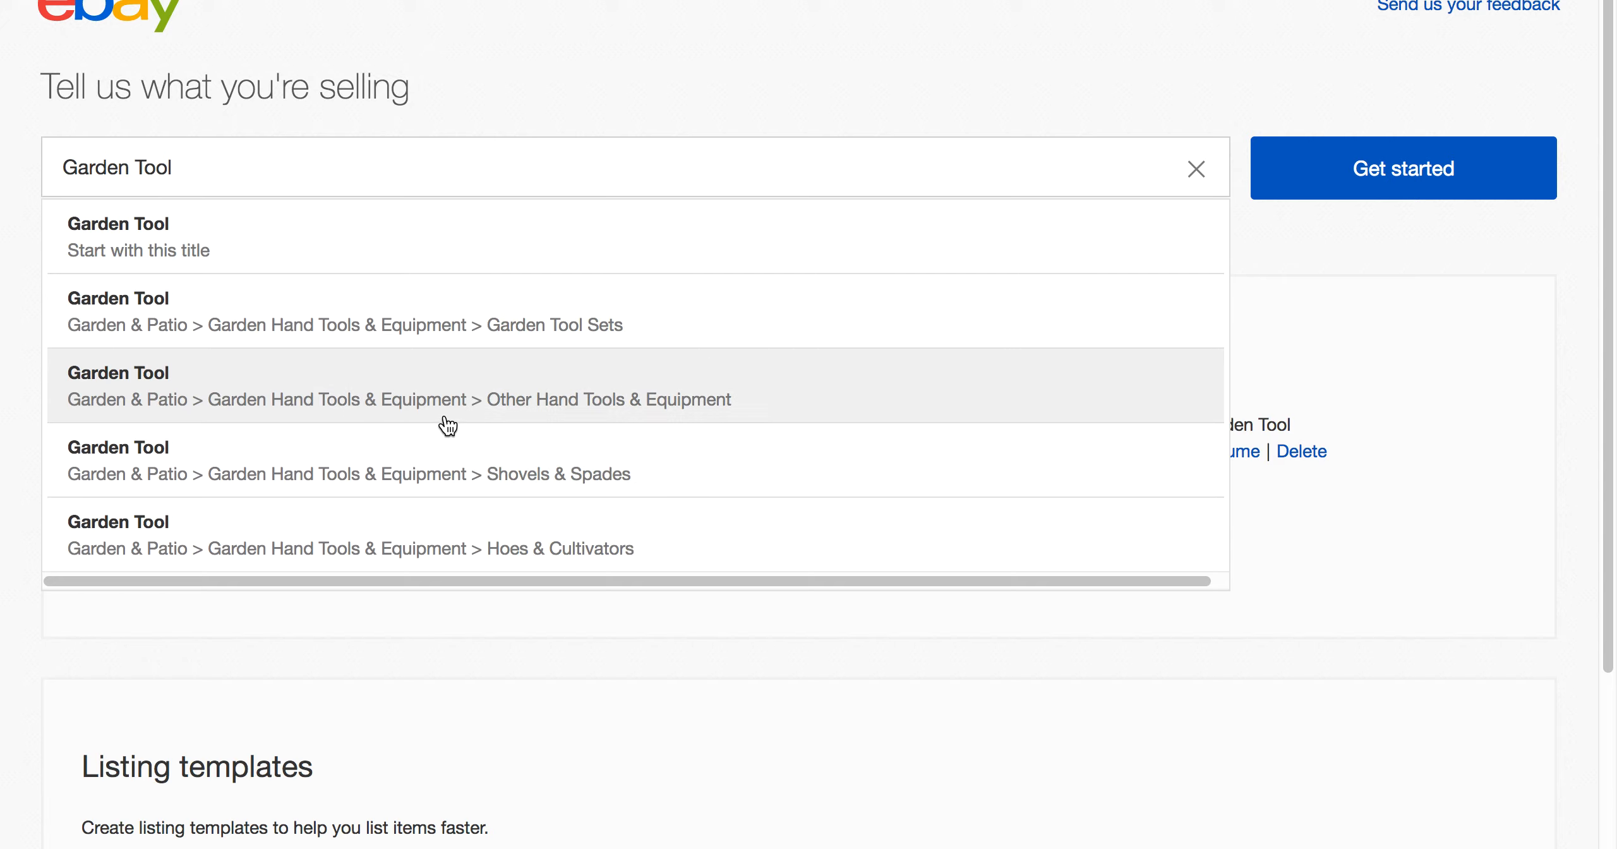
Start the "Garden Tool" listing and continue without selecting a product from the catalogue.
left_click(1376, 191)
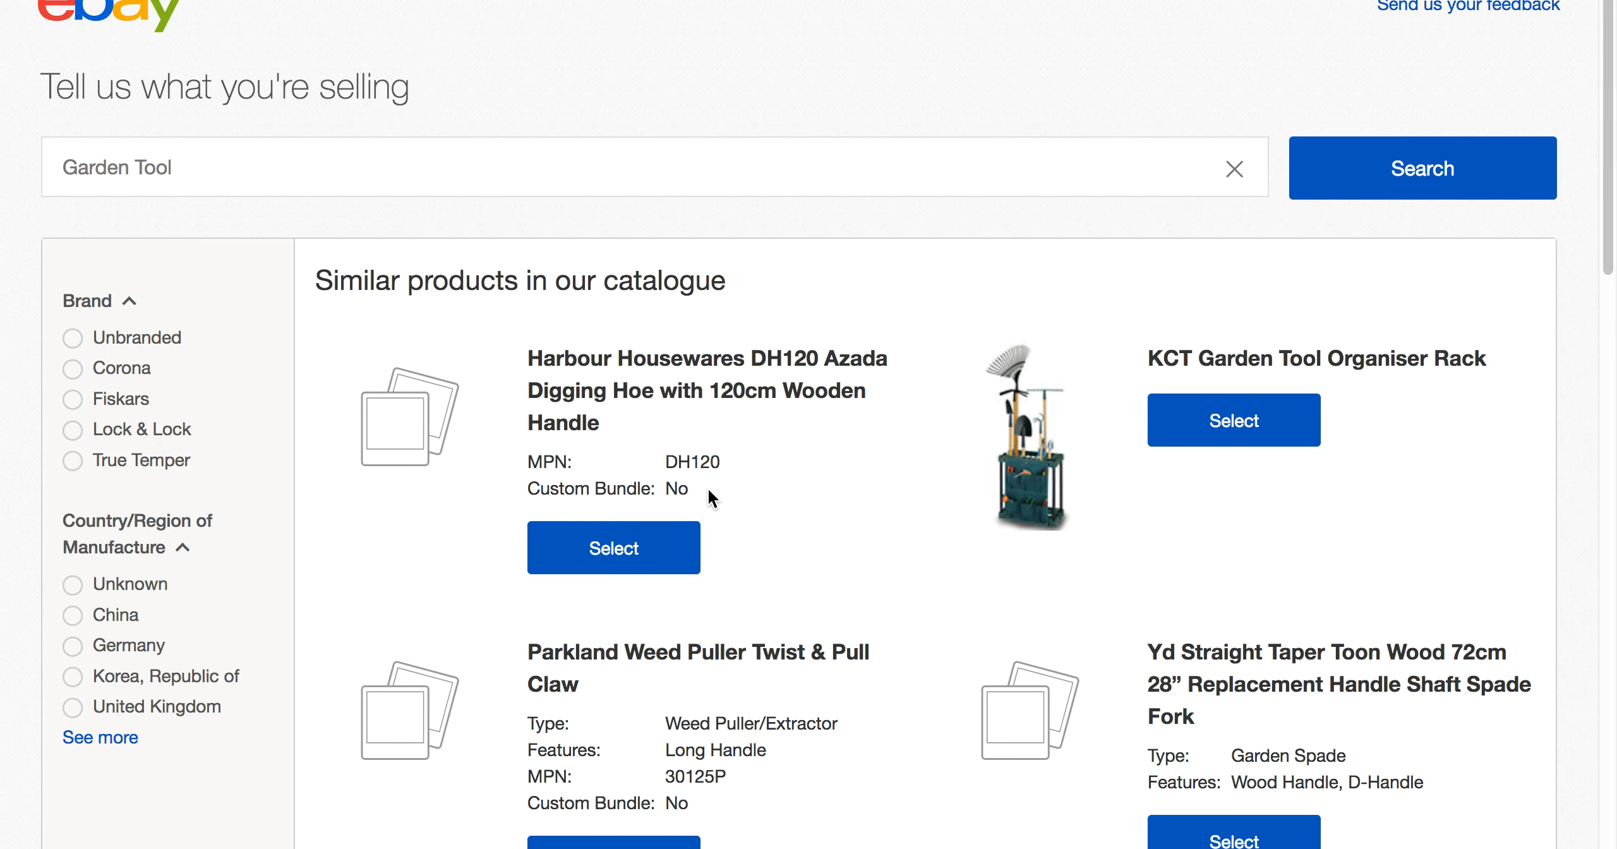
scroll(770, 581, "down", 3)
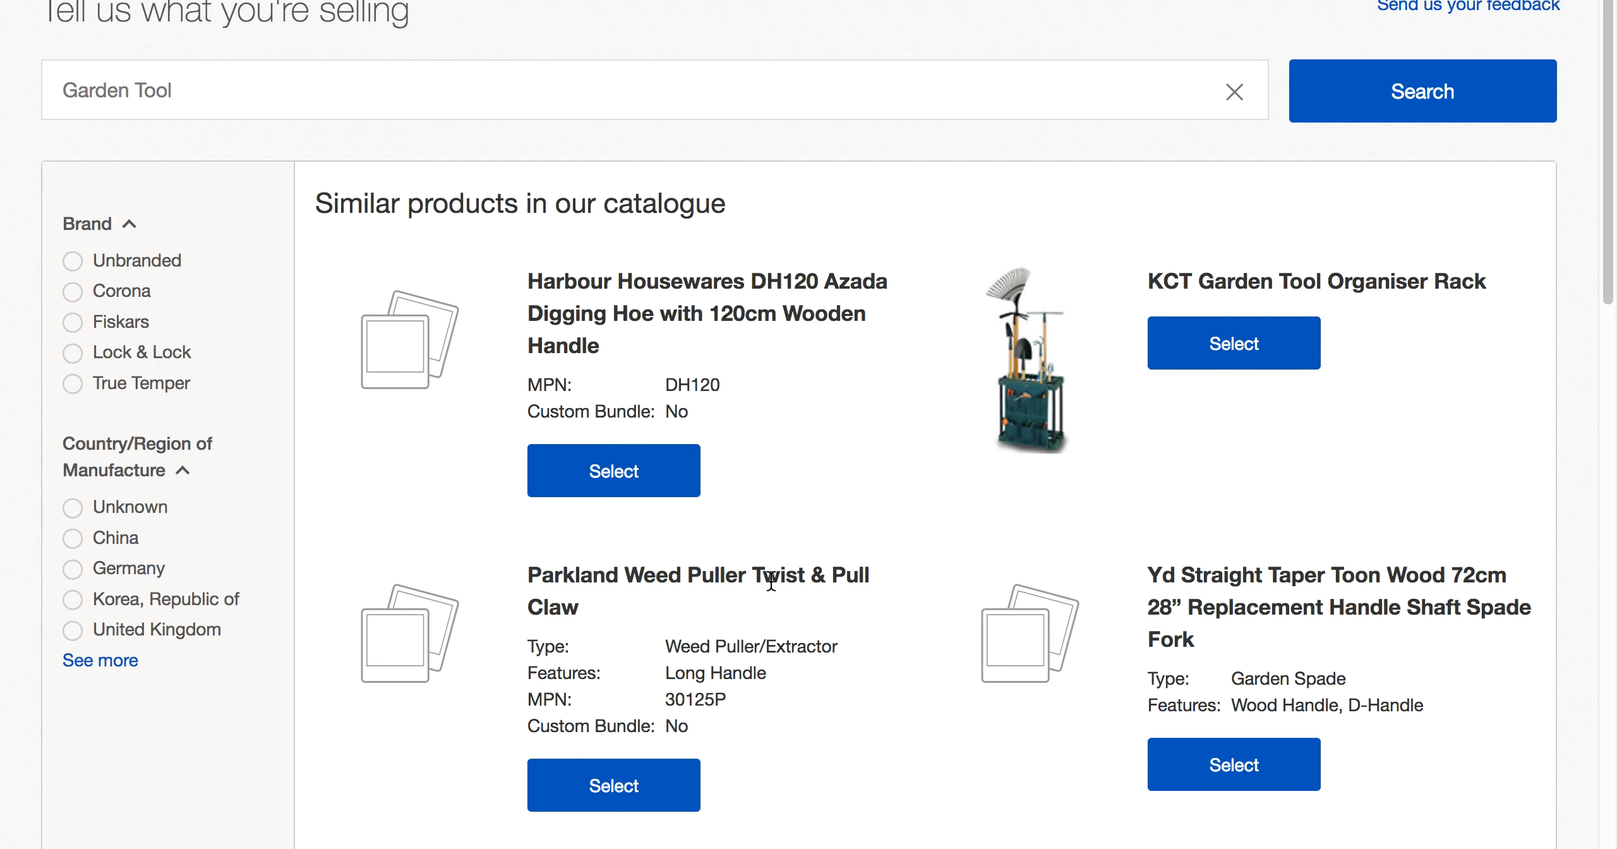
scroll(771, 580, "down", 2)
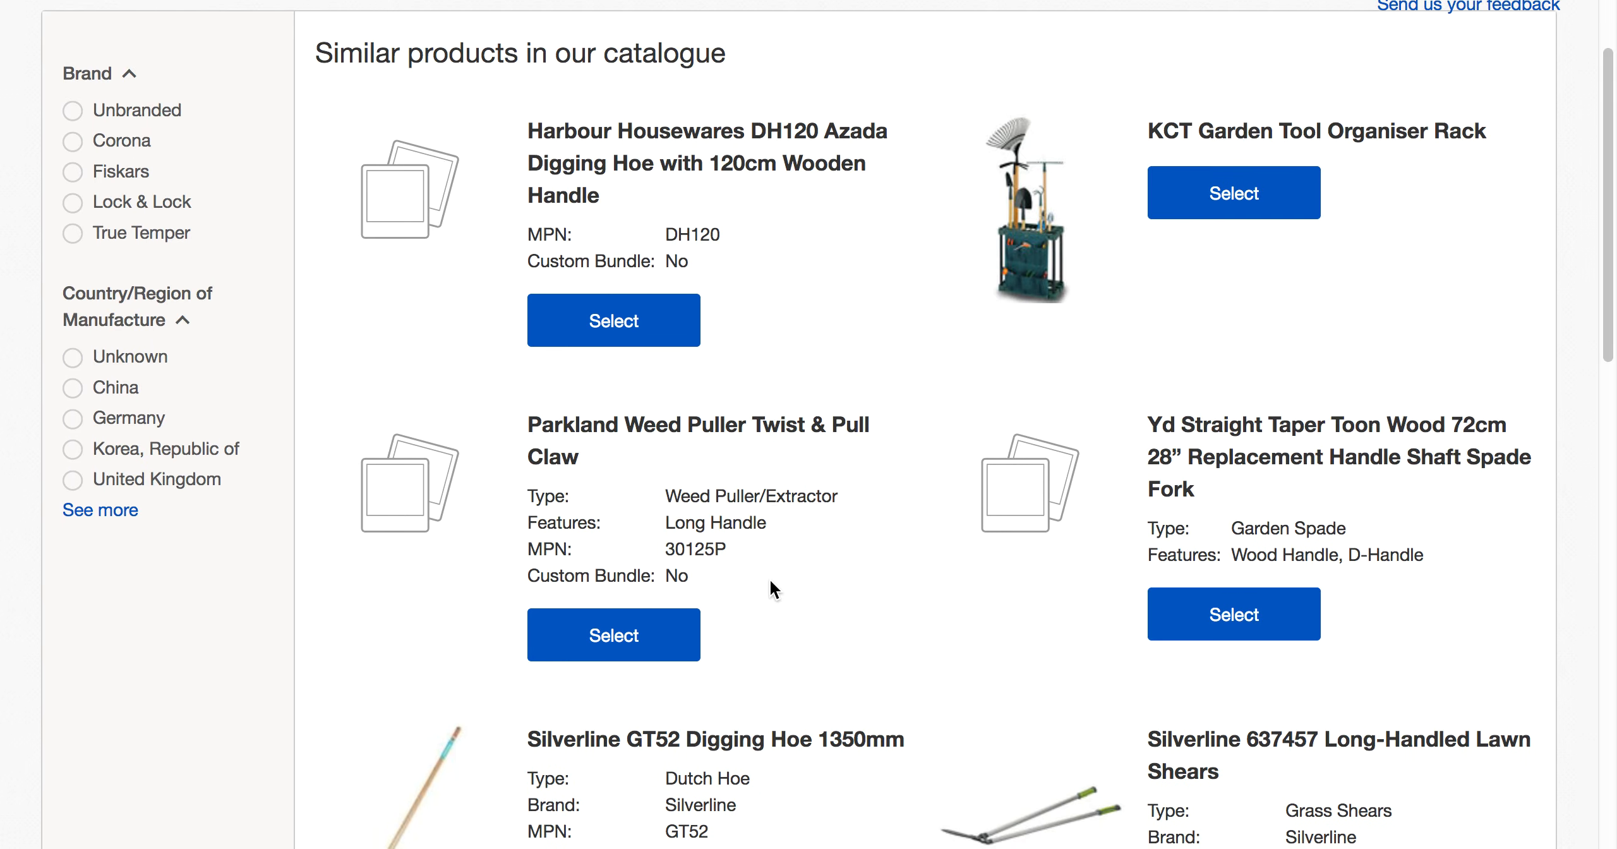
scroll(770, 580, "down", 5)
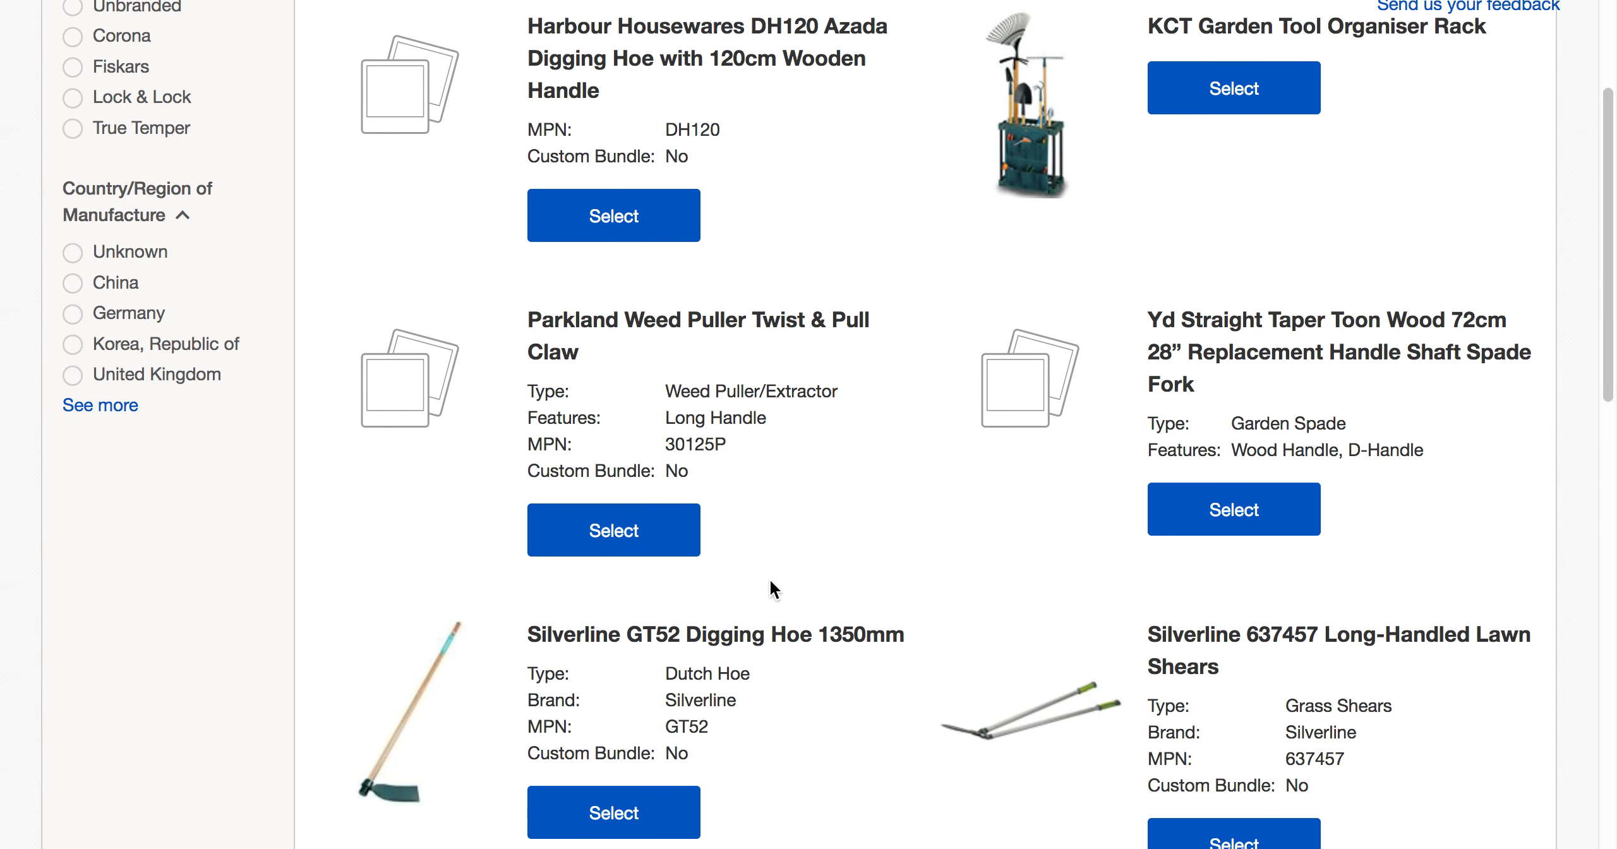
scroll(770, 580, "down", 10)
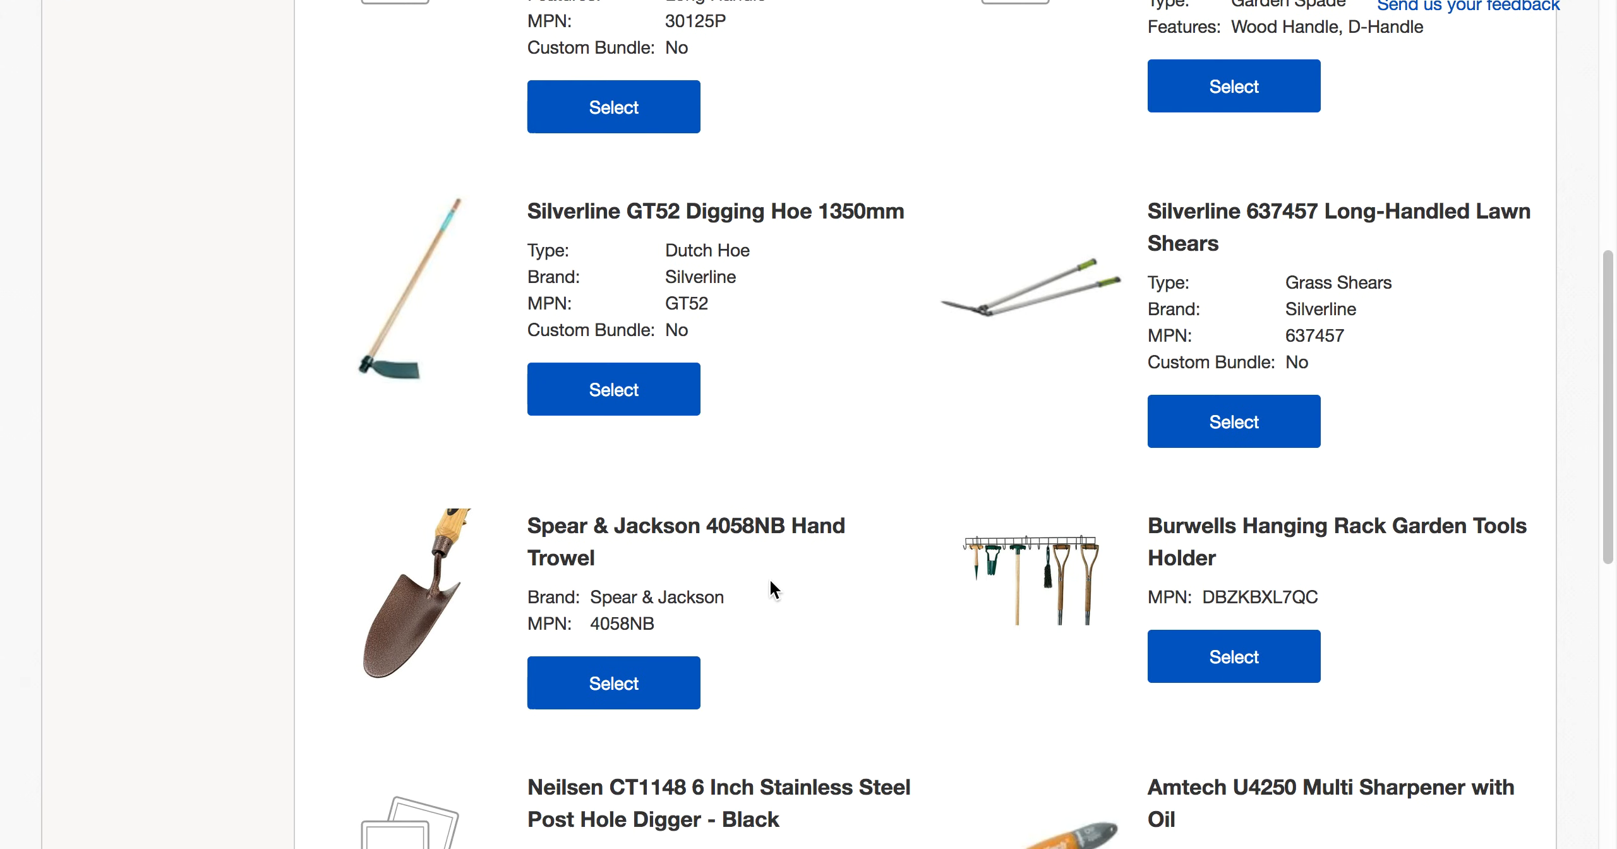
scroll(770, 579, "down", 9)
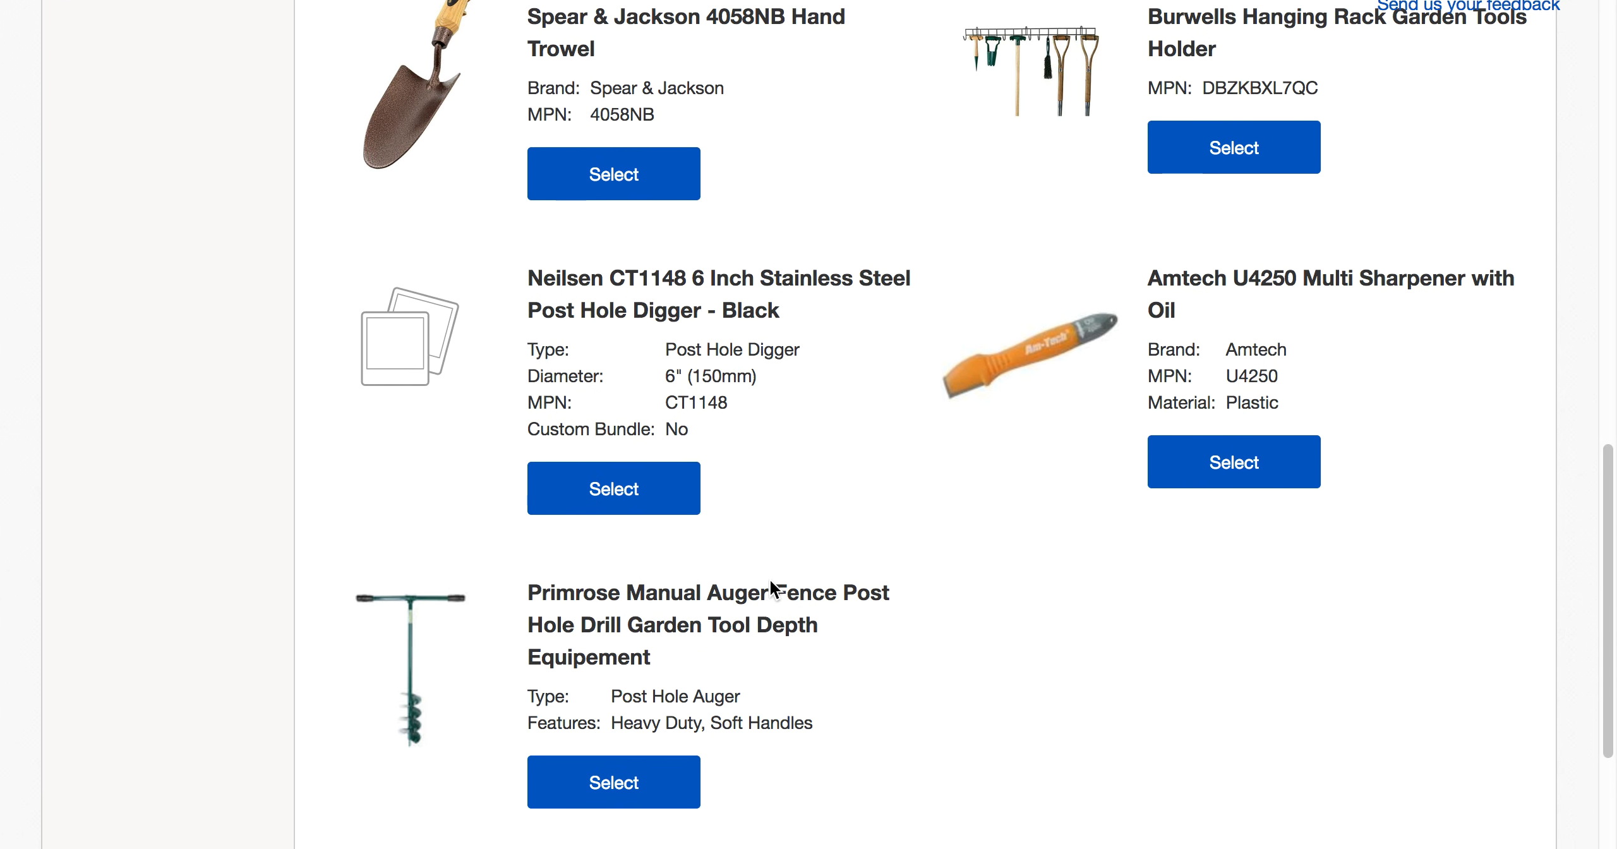
scroll(770, 579, "down", 3)
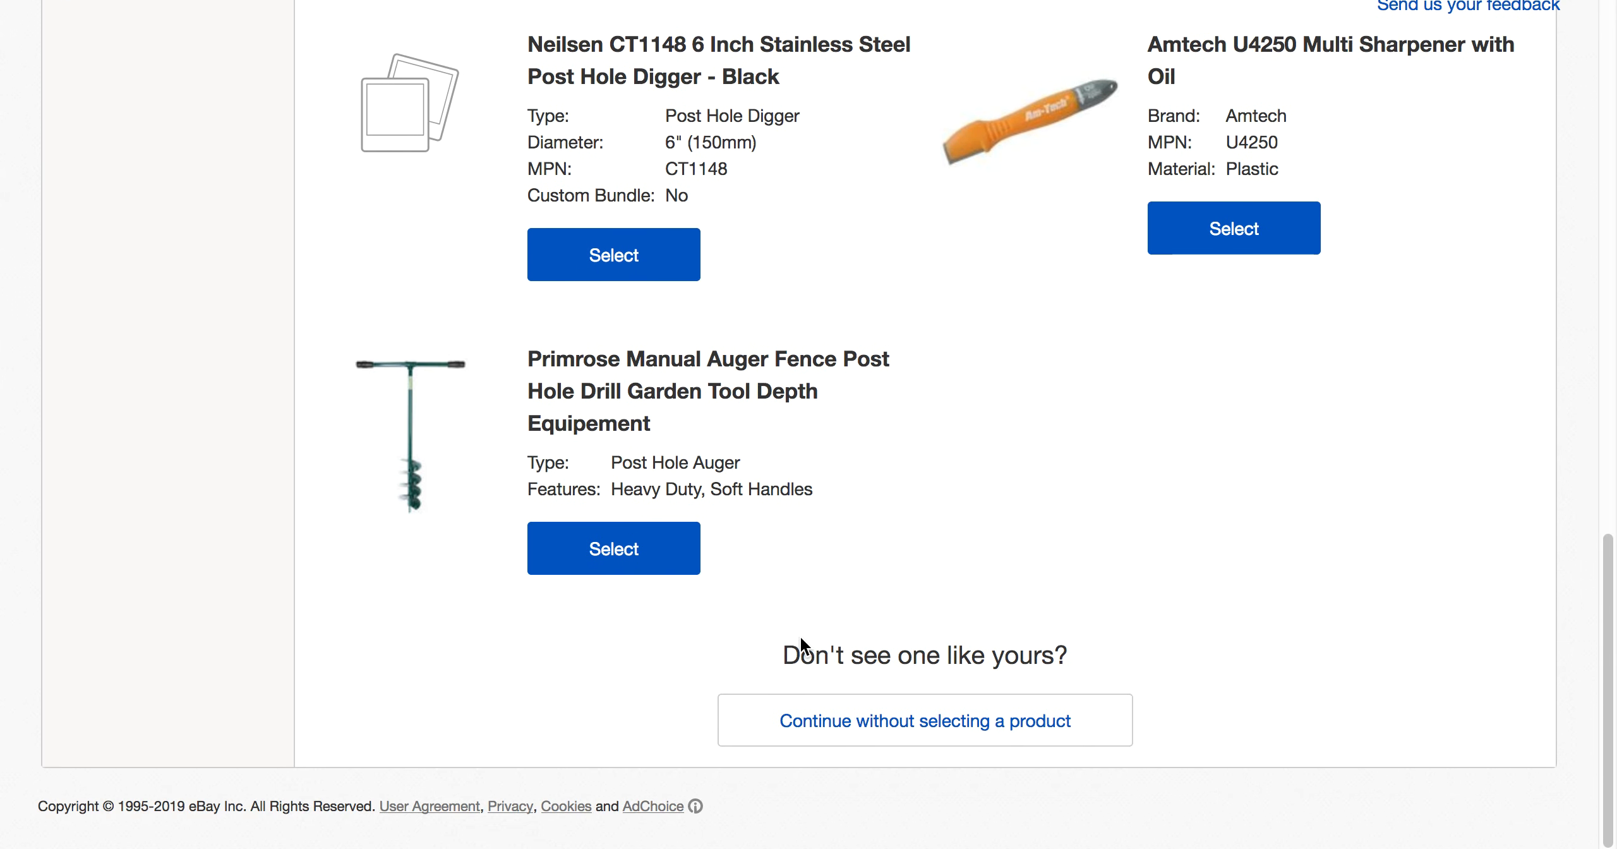
left_click(847, 703)
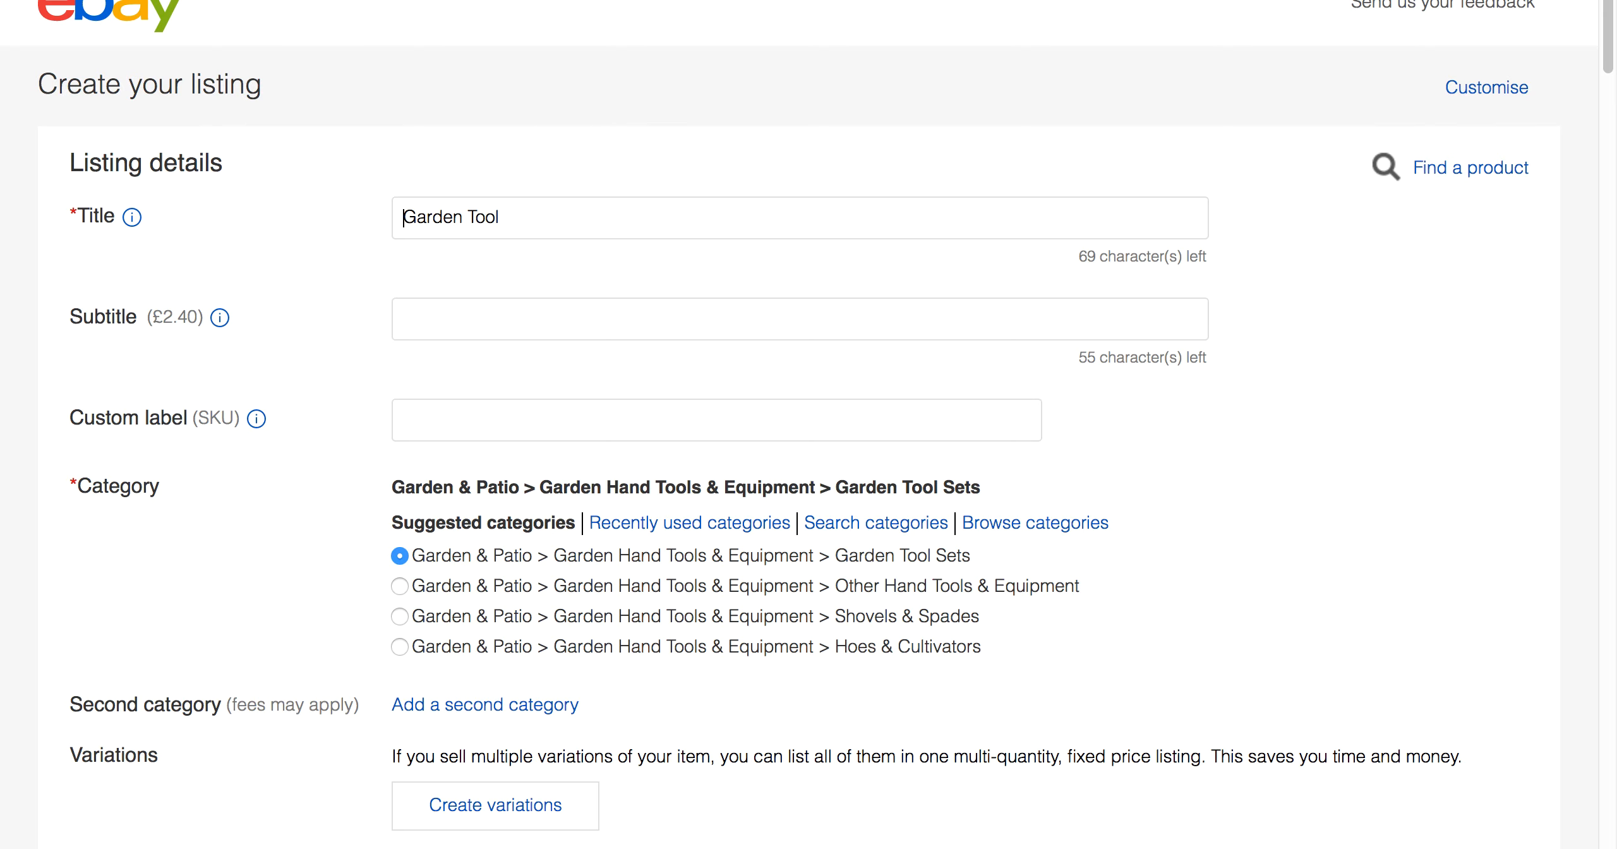
Replace the listing title with the copied one, and clear it to leave the title empty.
key("super+a")
key("super+v")
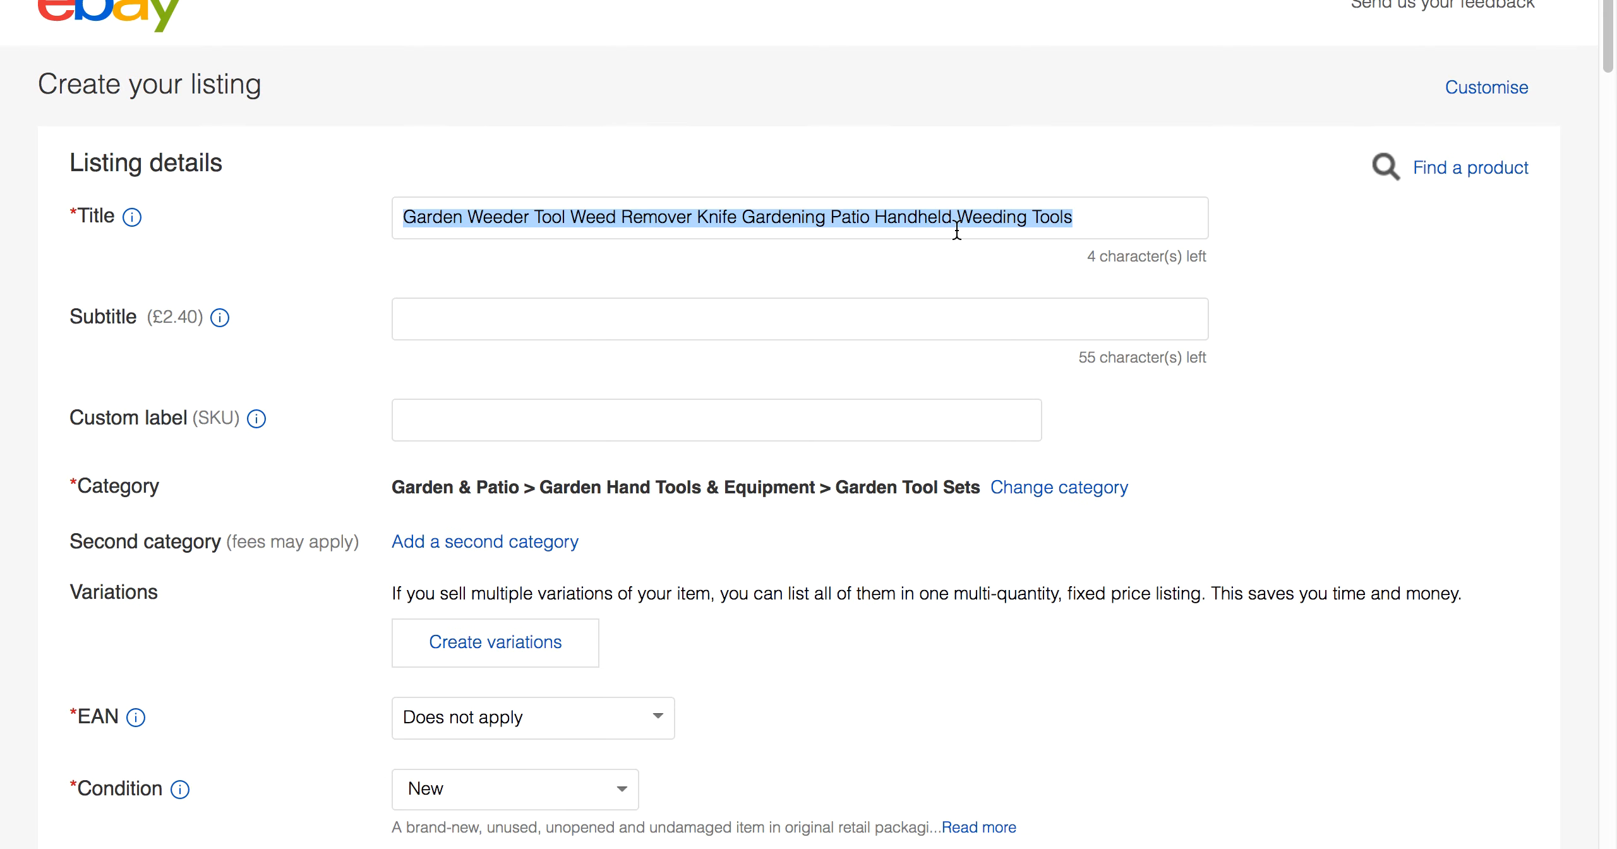
key("BackSpace")
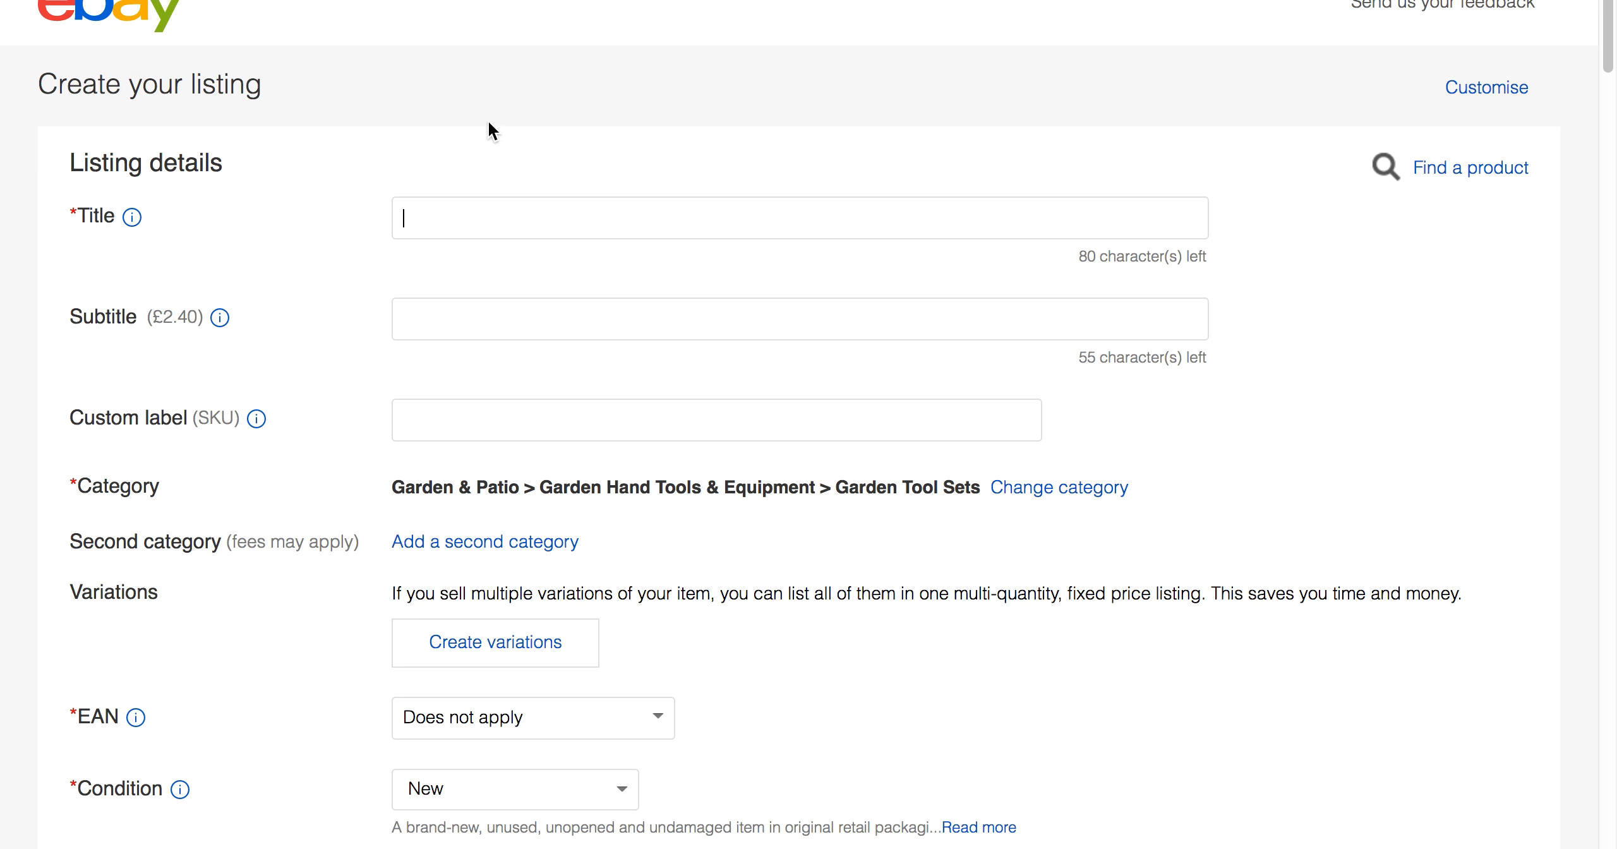
Examine the competing Garden Patio Weed Knife listing for its title, price and postage details.
left_click(628, 1)
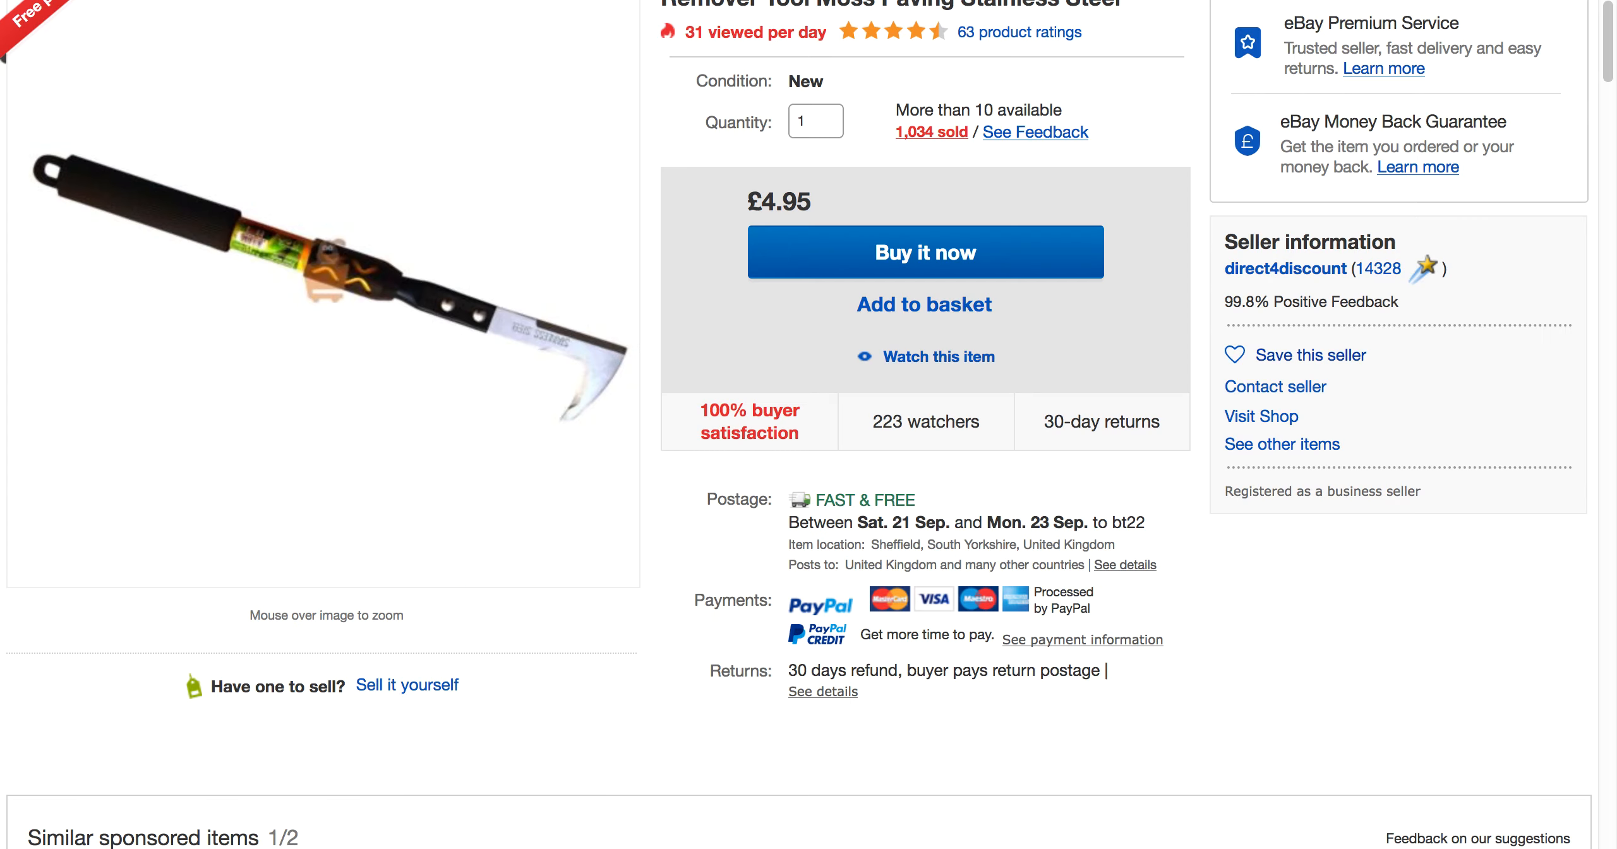
scroll(743, 8, "up", 2)
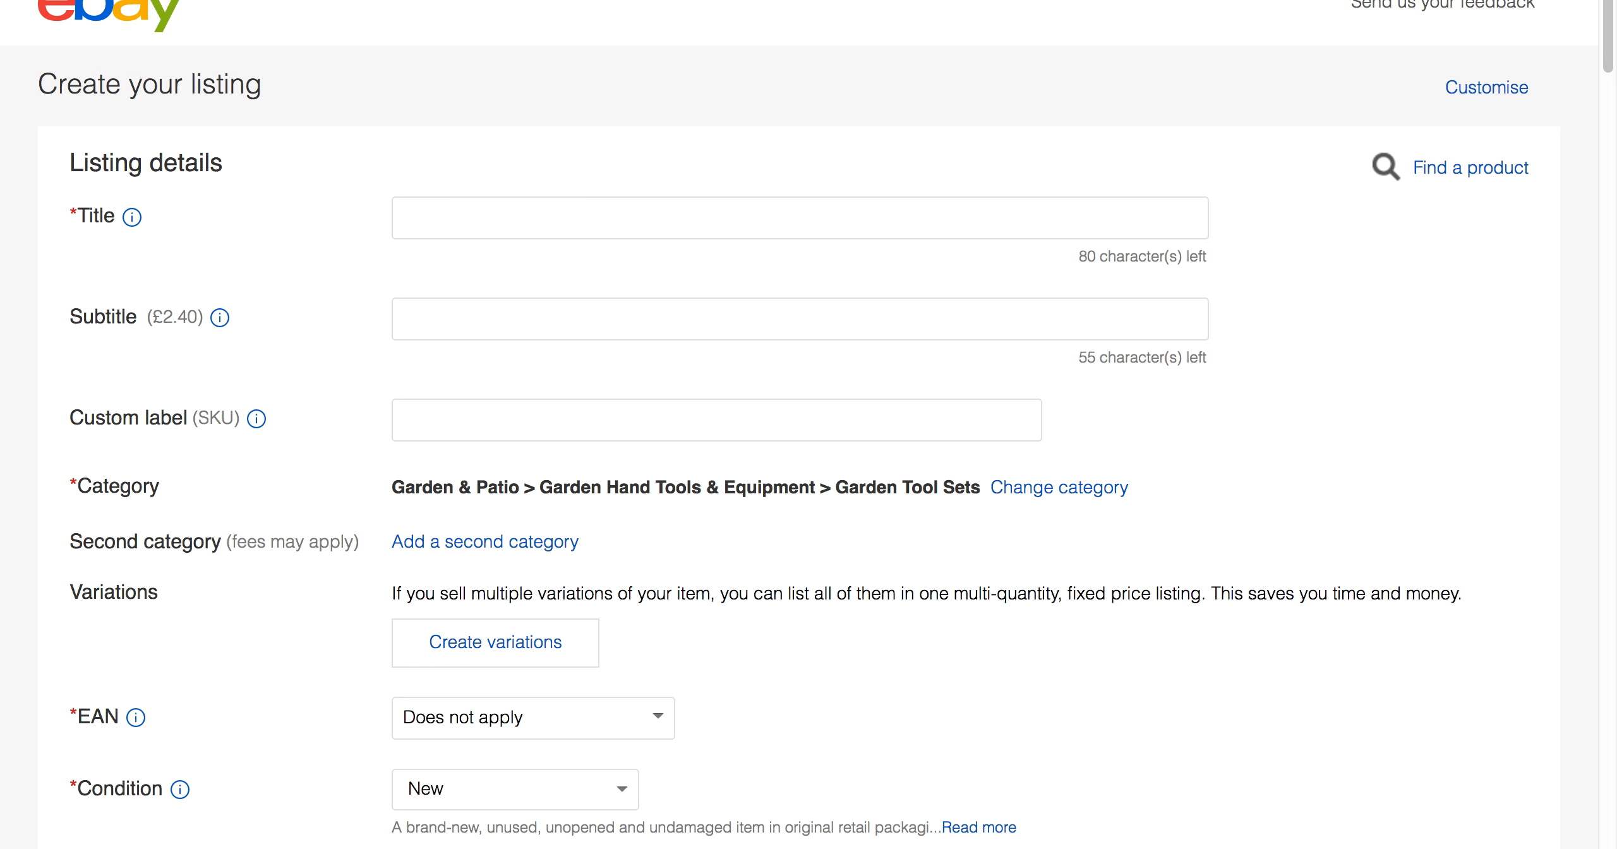
key("ctrl+Tab")
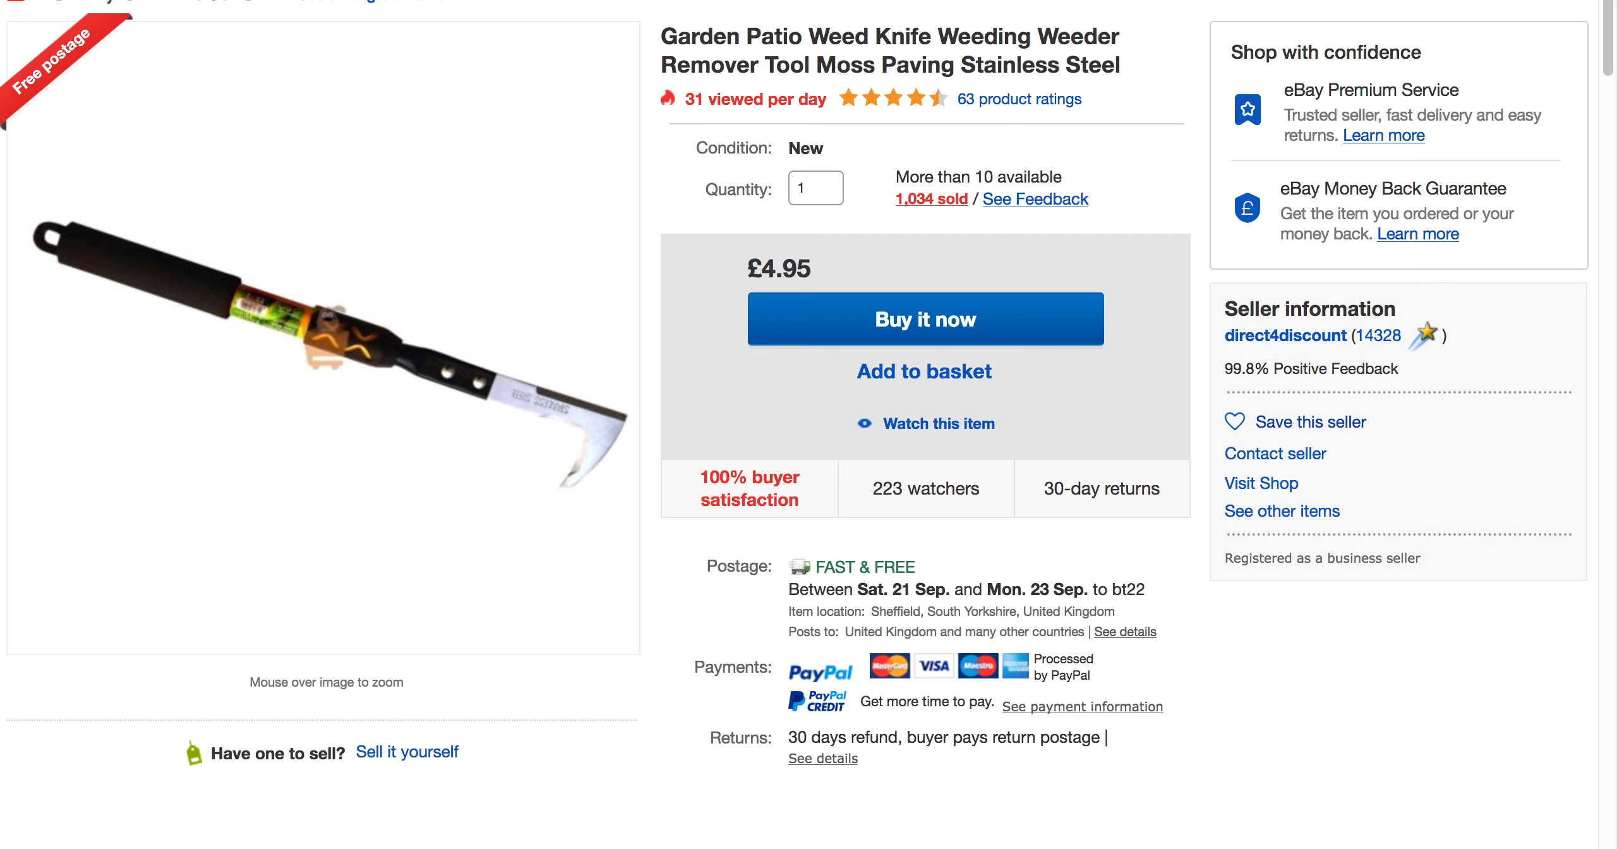
Switch to the Title Builder website and reopen its title generator with an empty search.
key("ctrl+Tab")
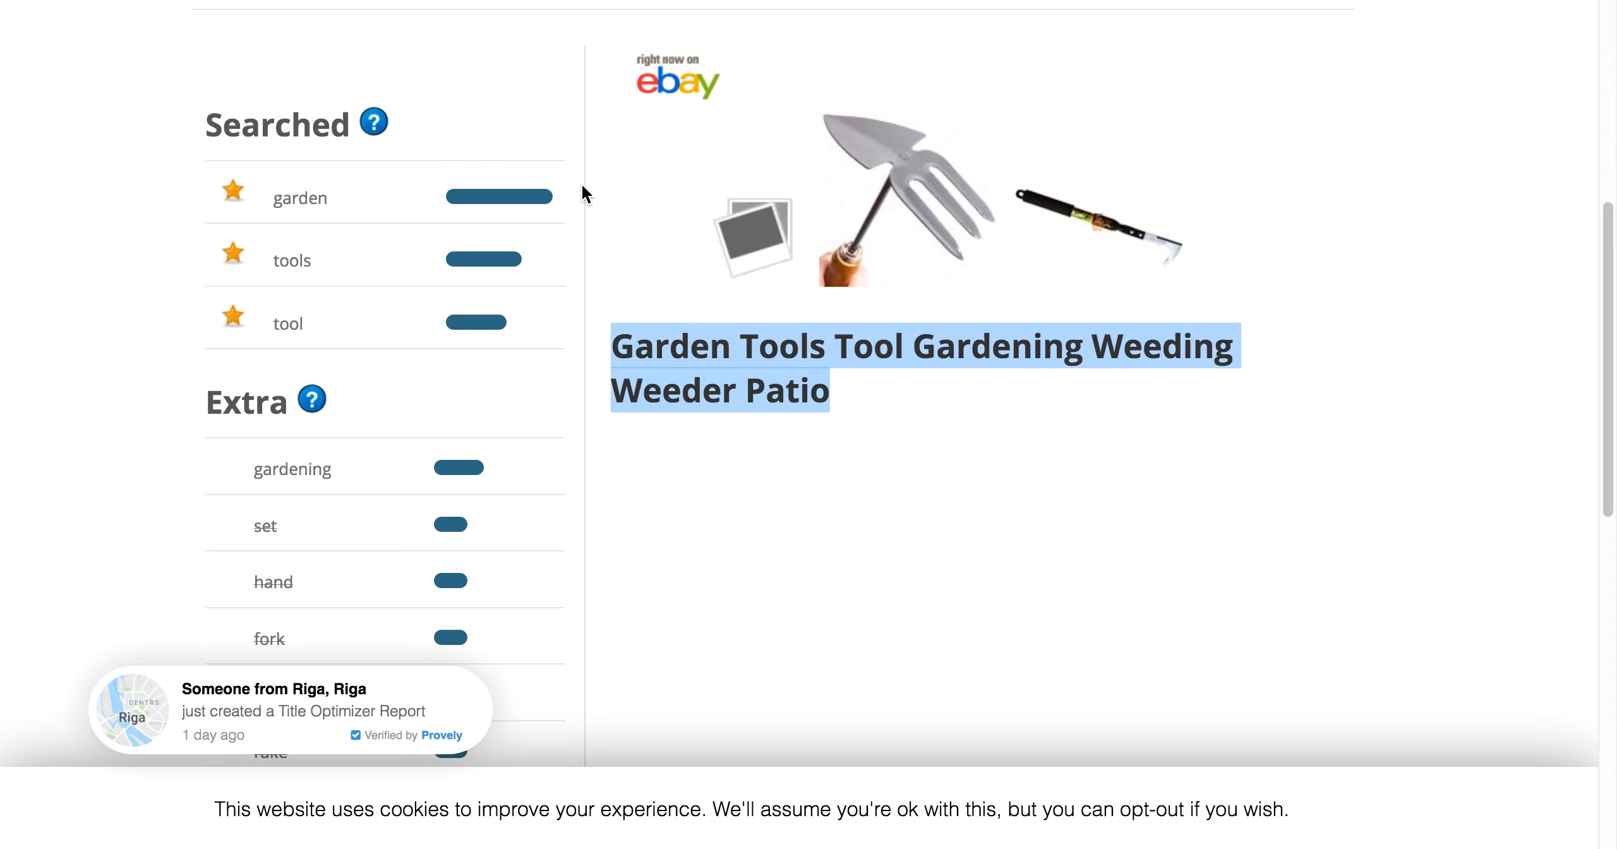
scroll(583, 187, "up", 4)
scroll(582, 188, "up", 5)
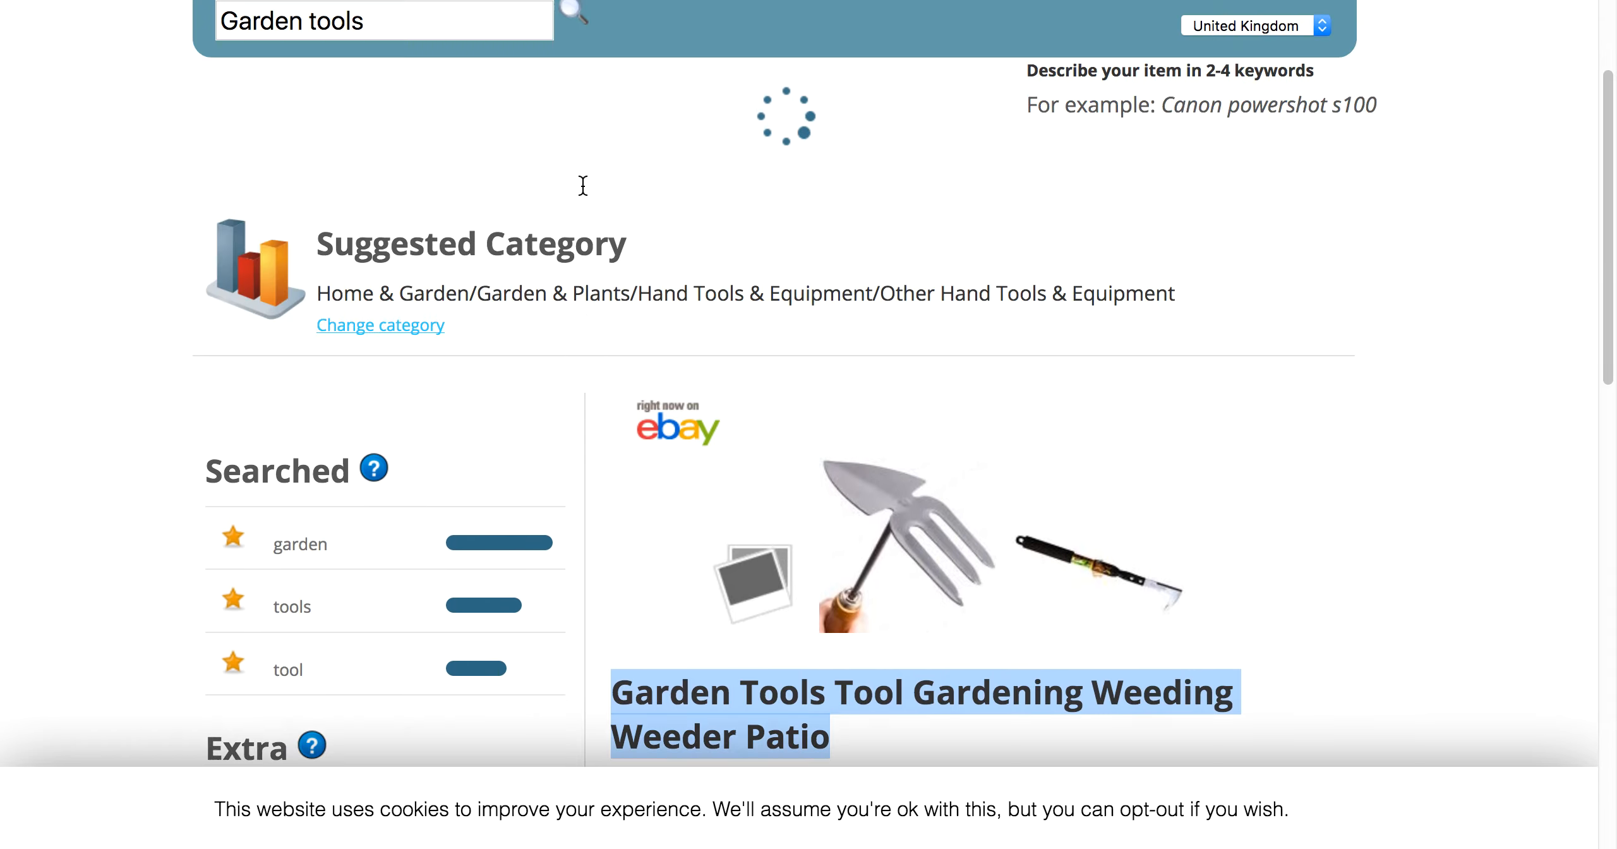
scroll(583, 196, "up", 2)
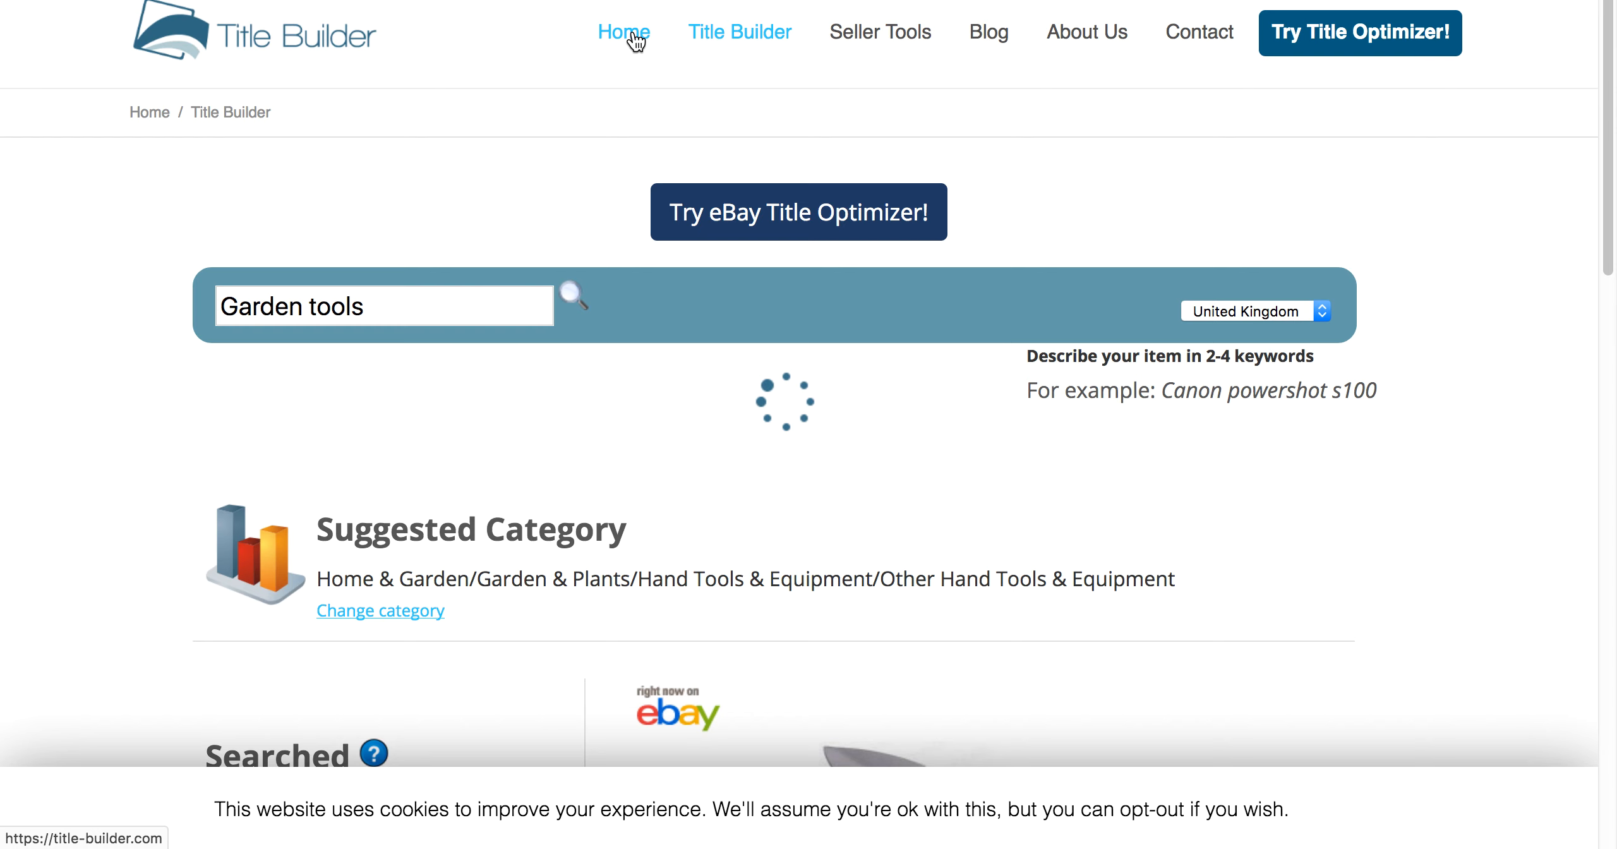
left_click(635, 39)
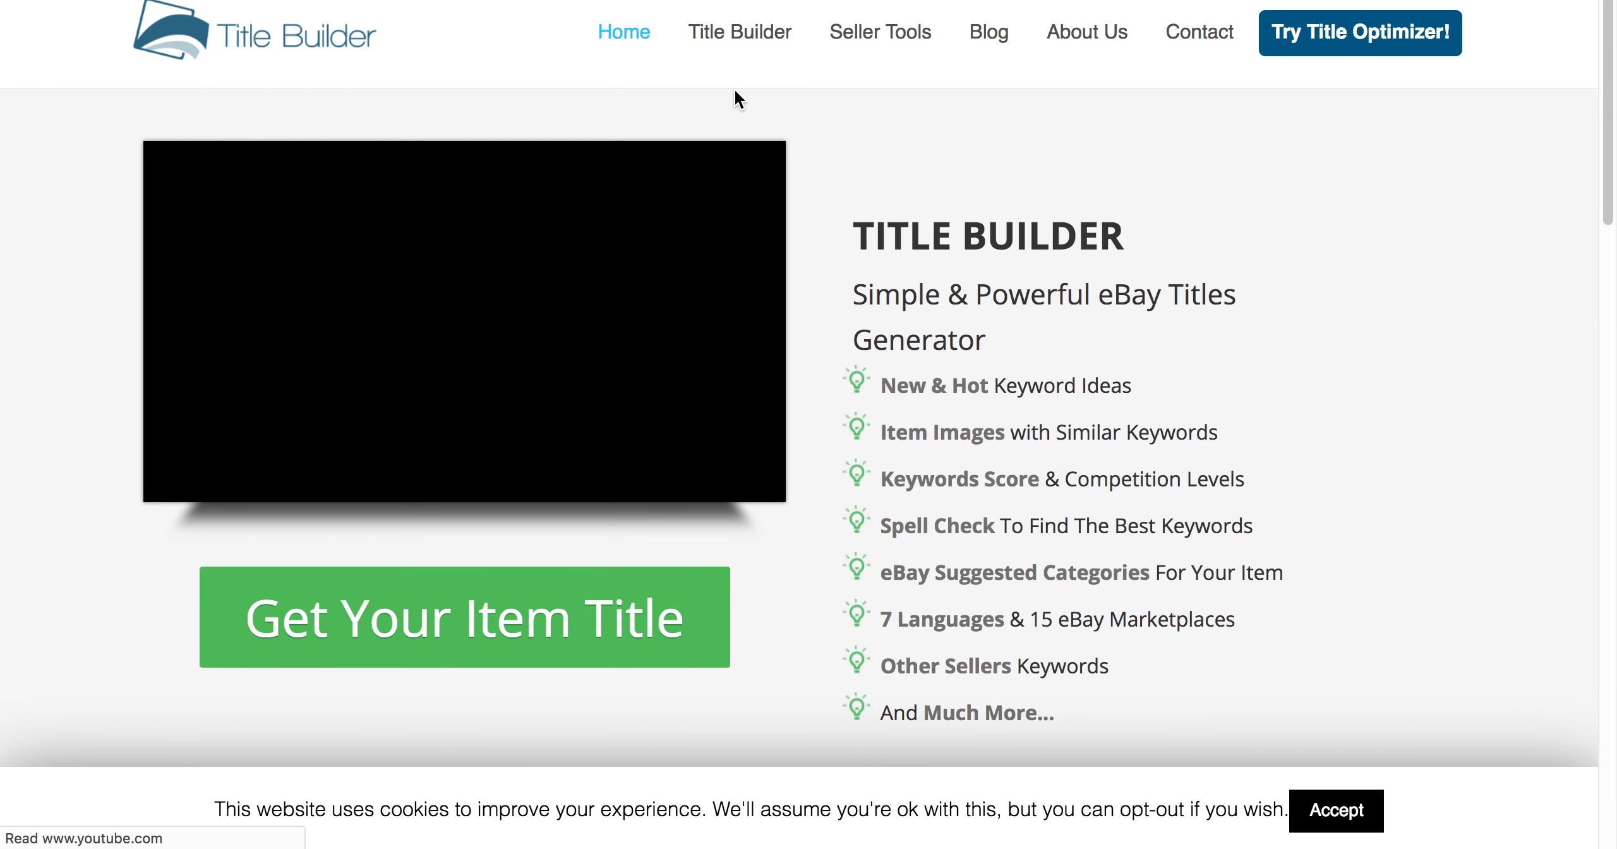
left_click(740, 39)
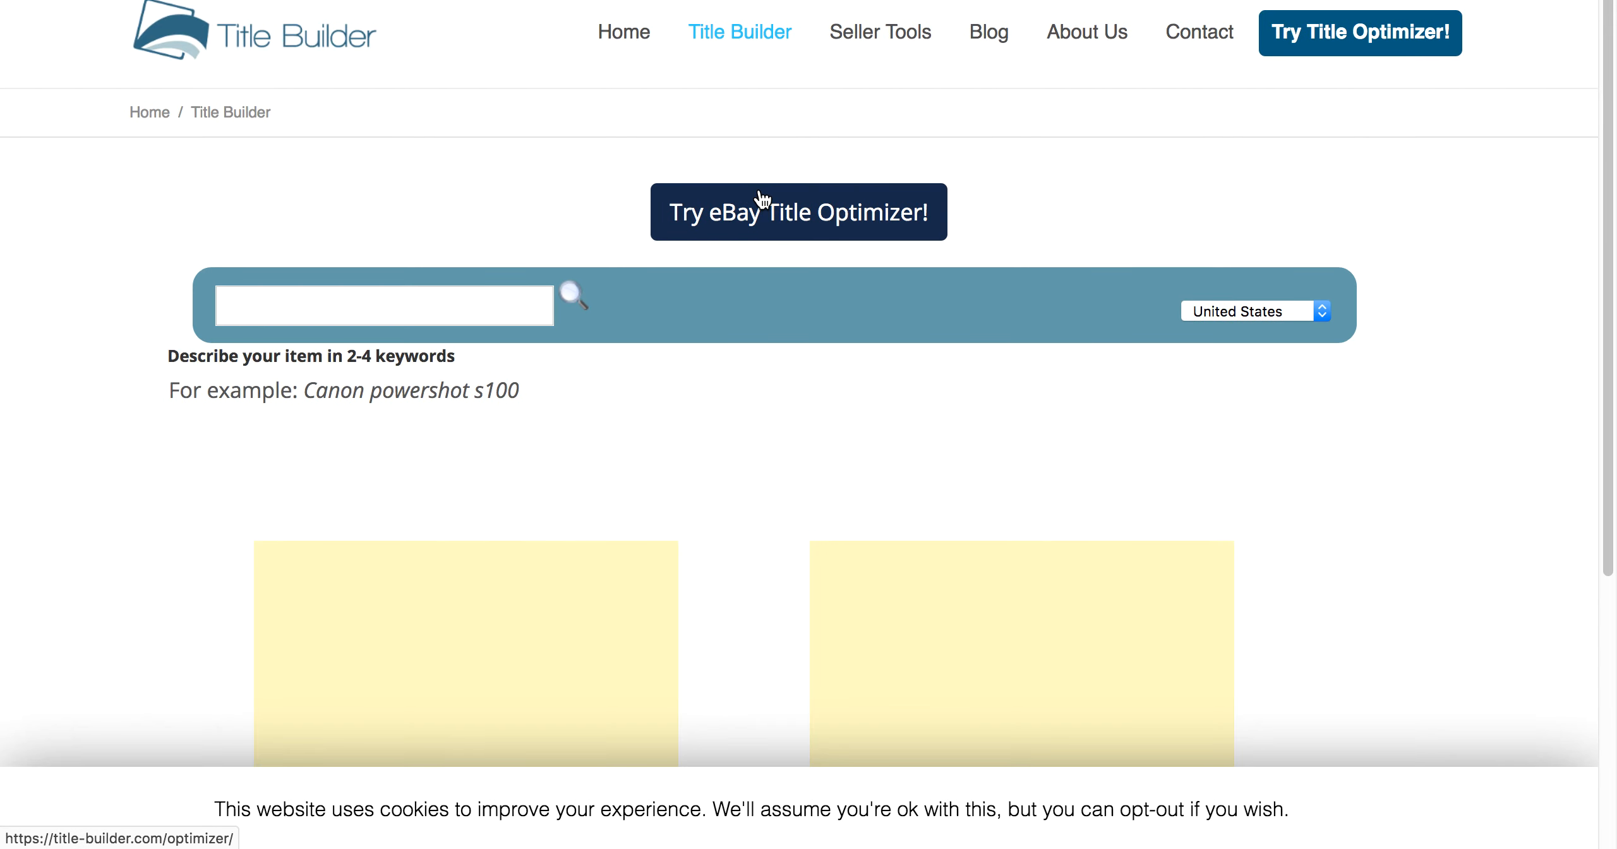
Set the marketplace to United Kingdom and generate a title for the keywords "Garden Tool".
left_click(1298, 313)
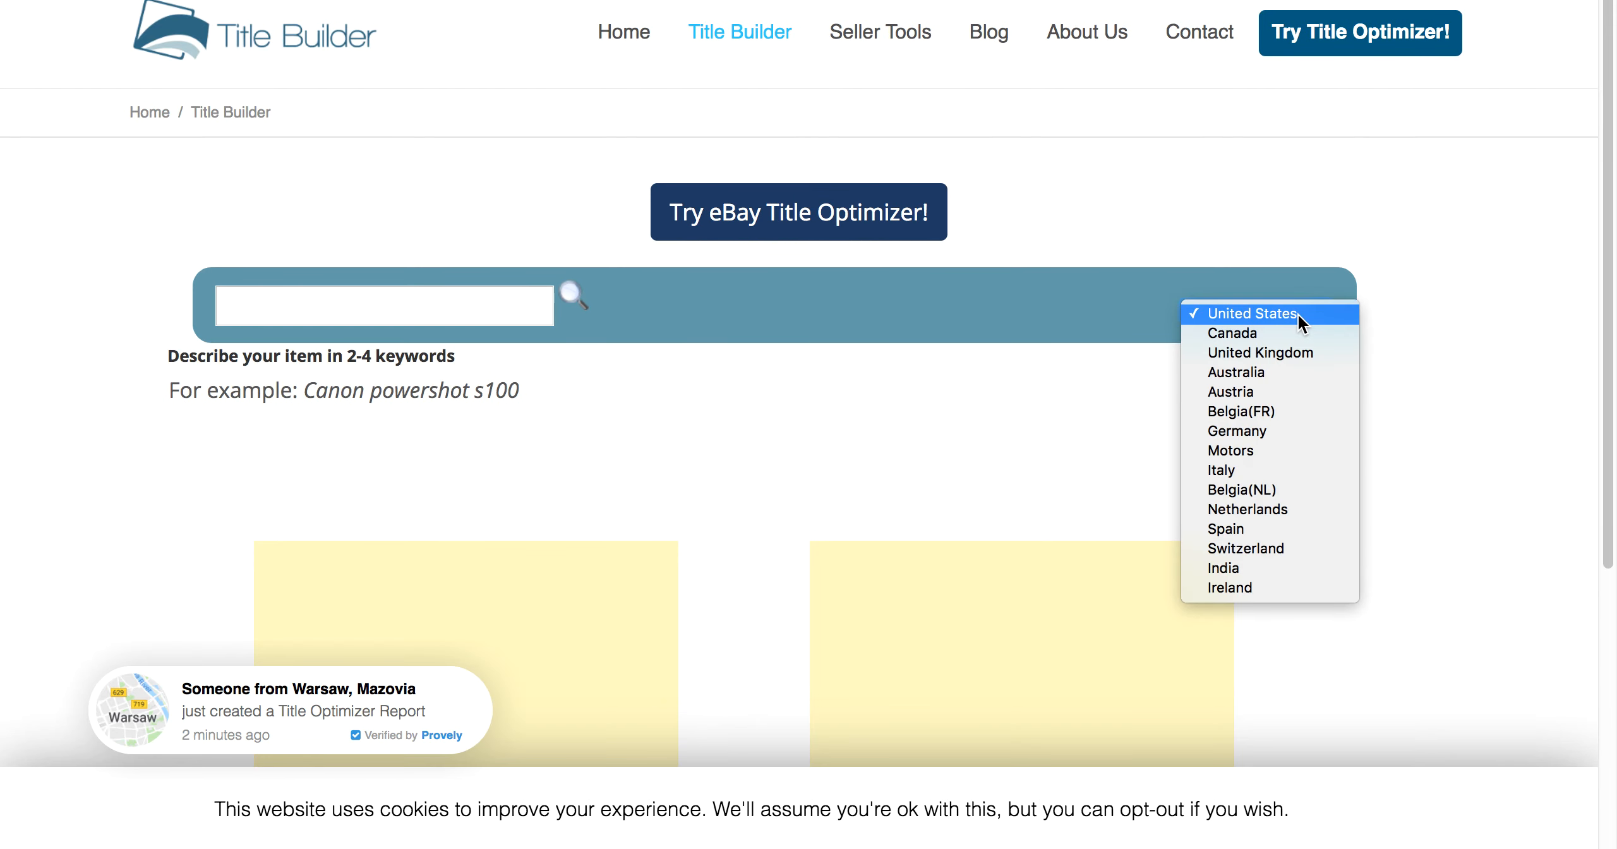
left_click(1285, 352)
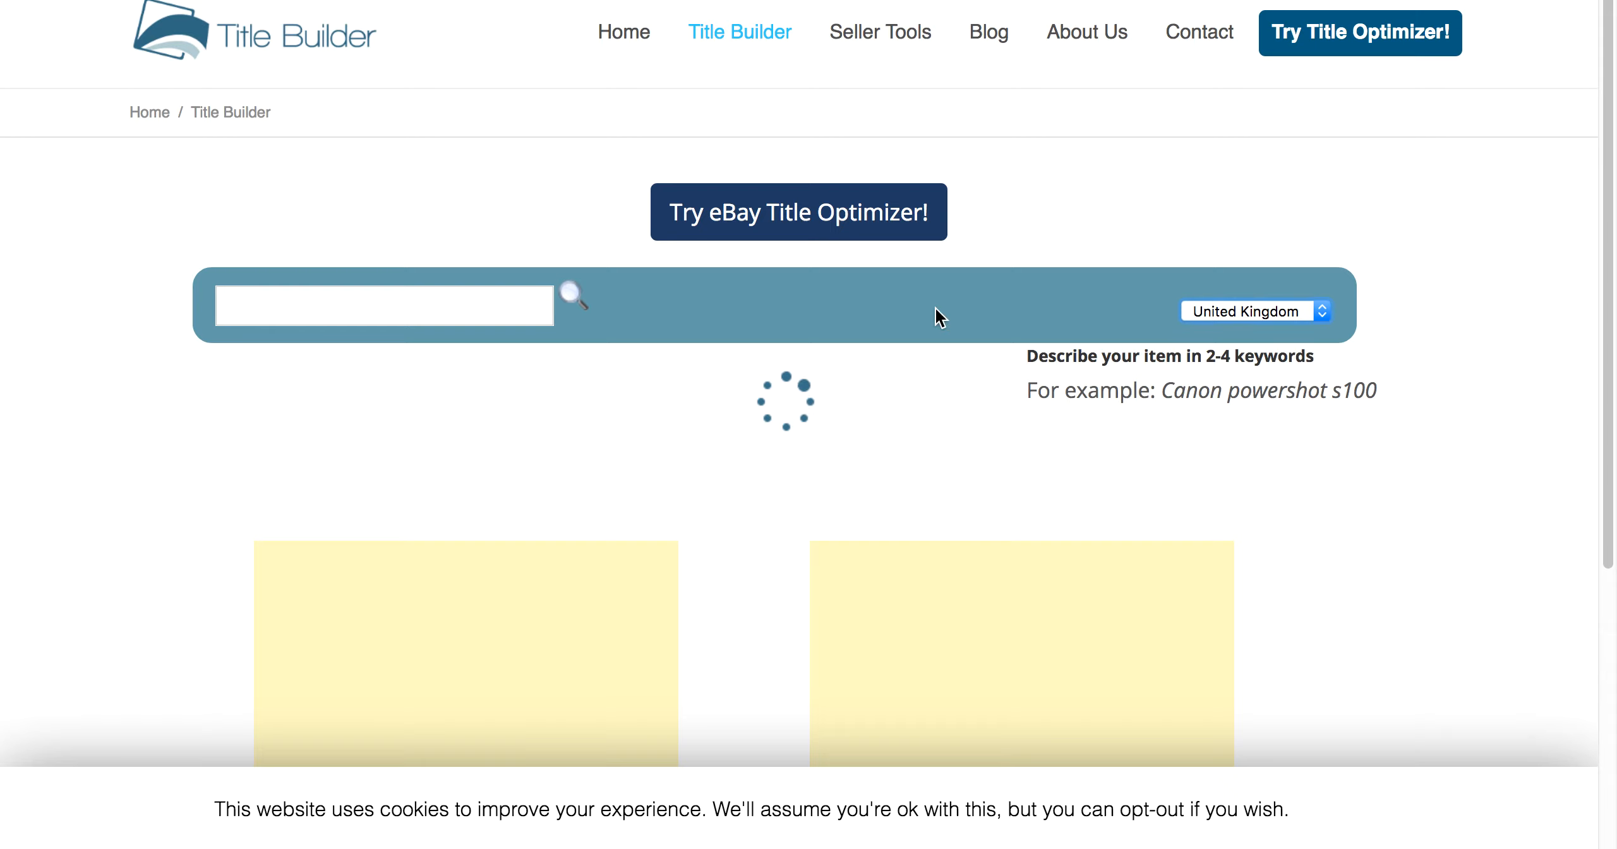
left_click(464, 296)
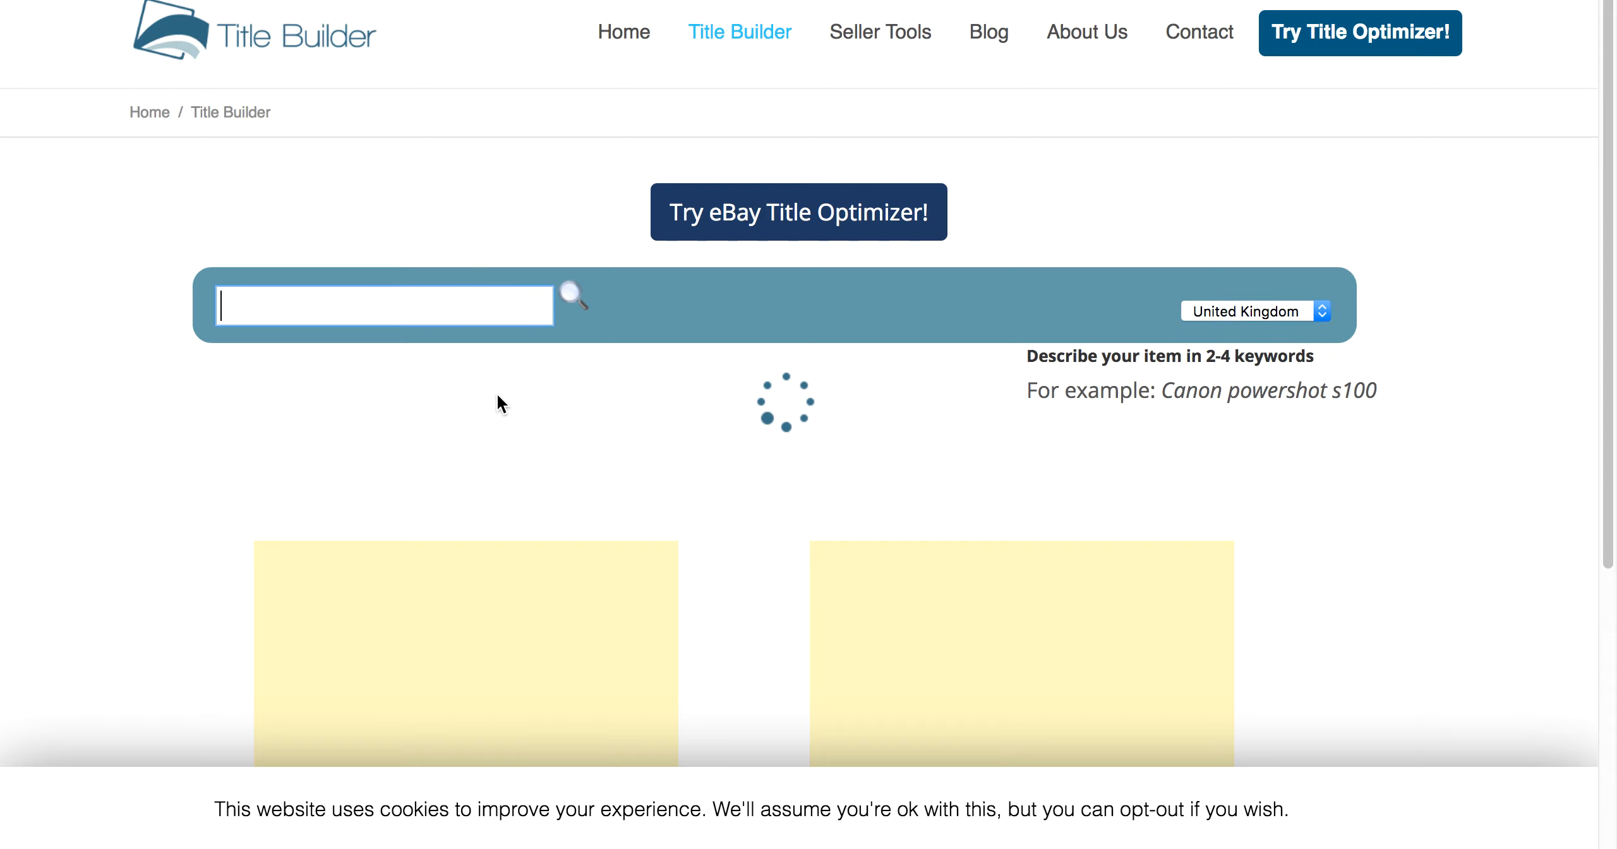
type("Garde")
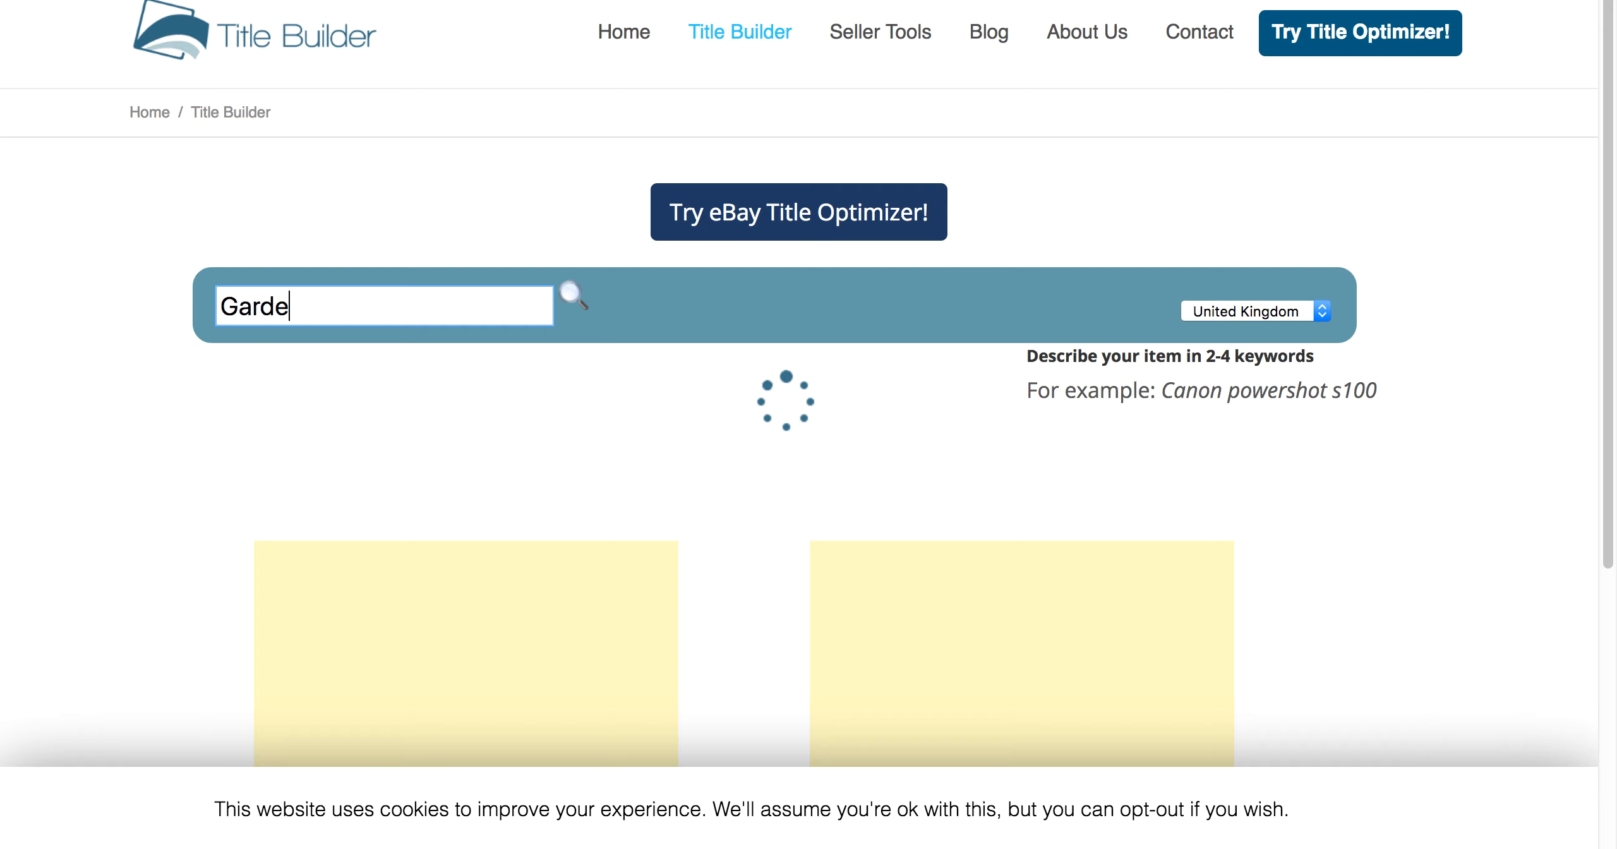
type("n Tools")
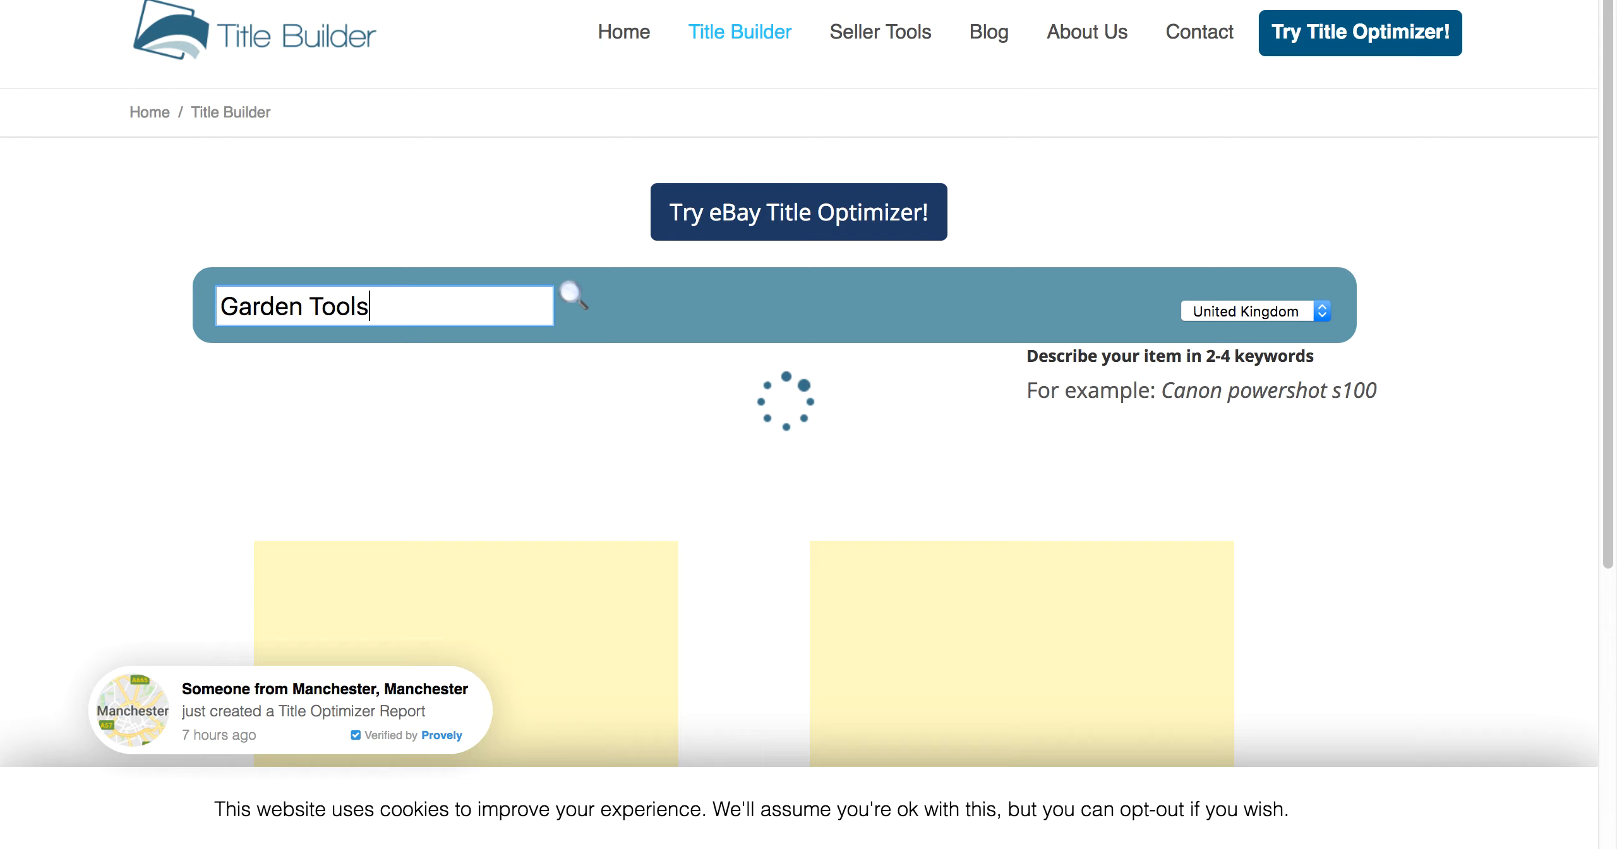
key("BackSpace")
left_click(1304, 313)
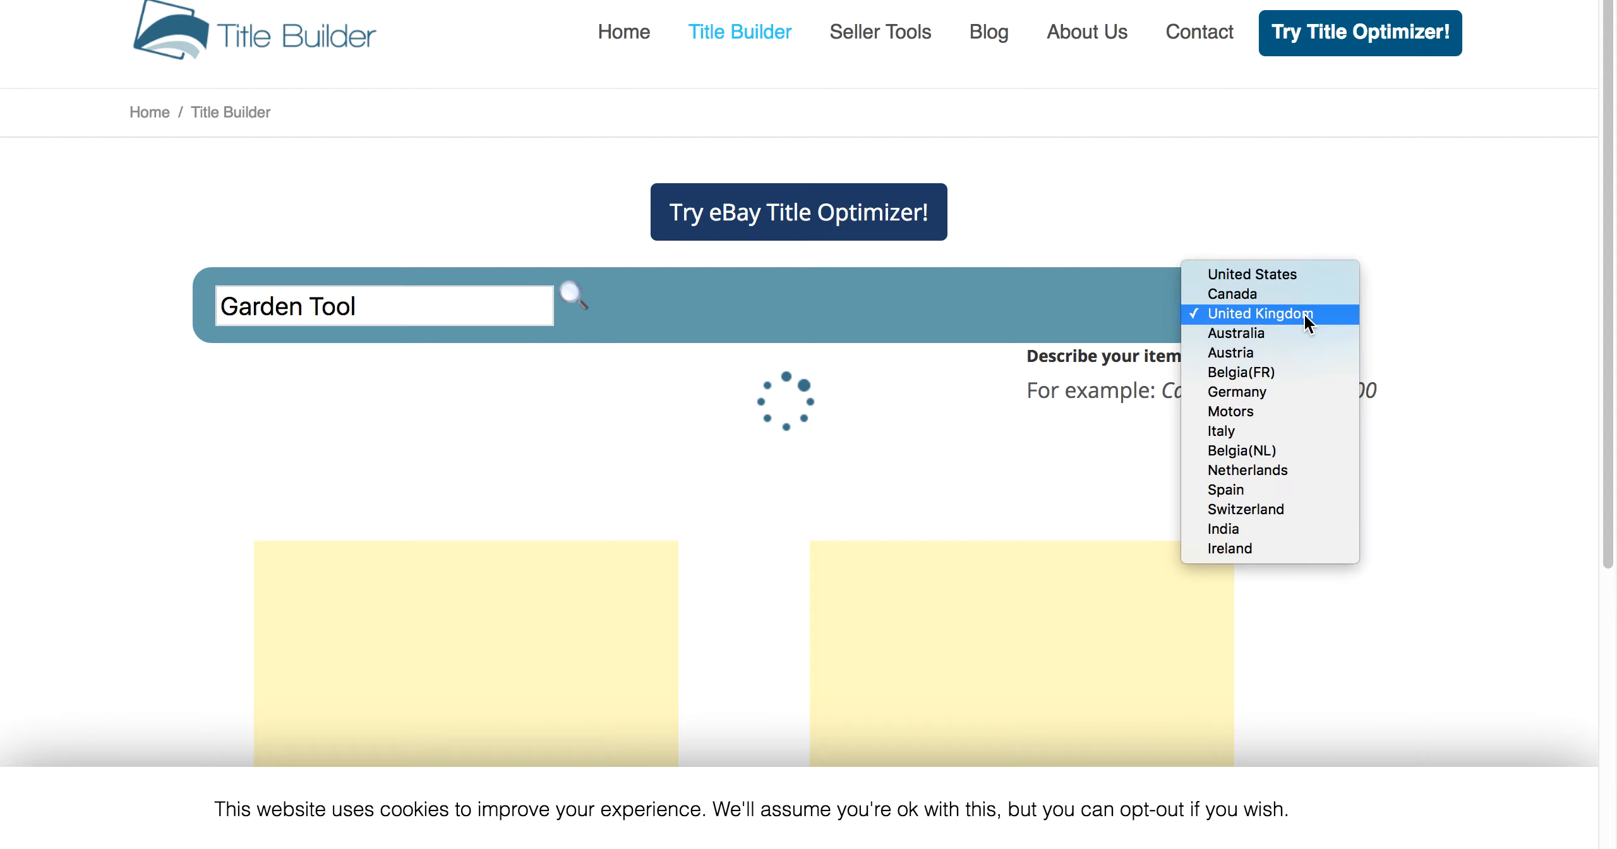
left_click(847, 320)
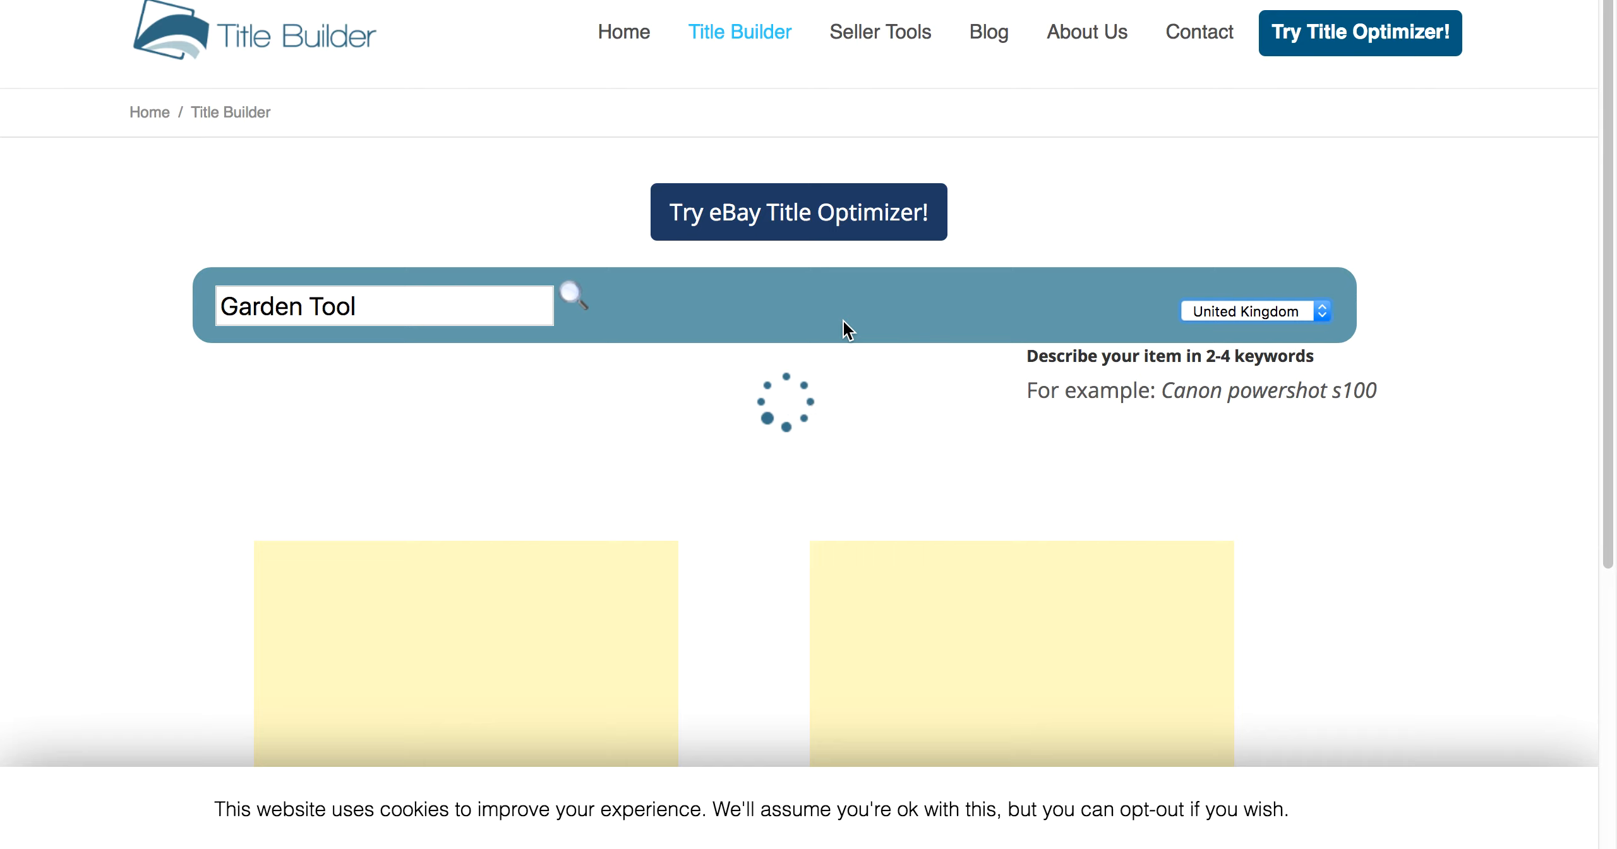
left_click(579, 309)
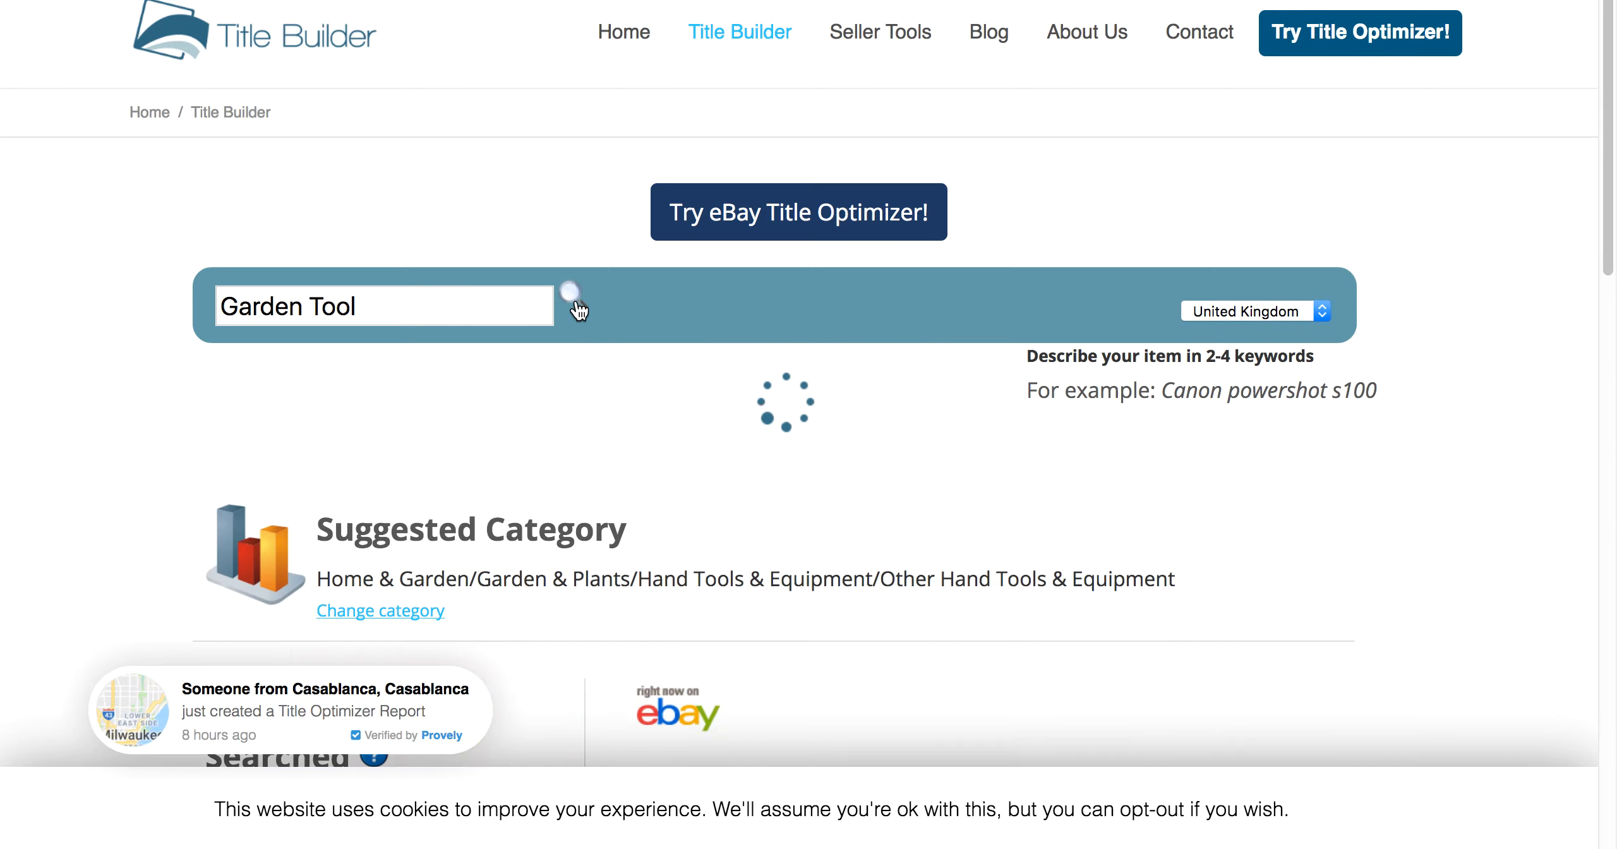
Review the suggested category, the searched and extra keywords and the generated title.
scroll(537, 410, "down", 15)
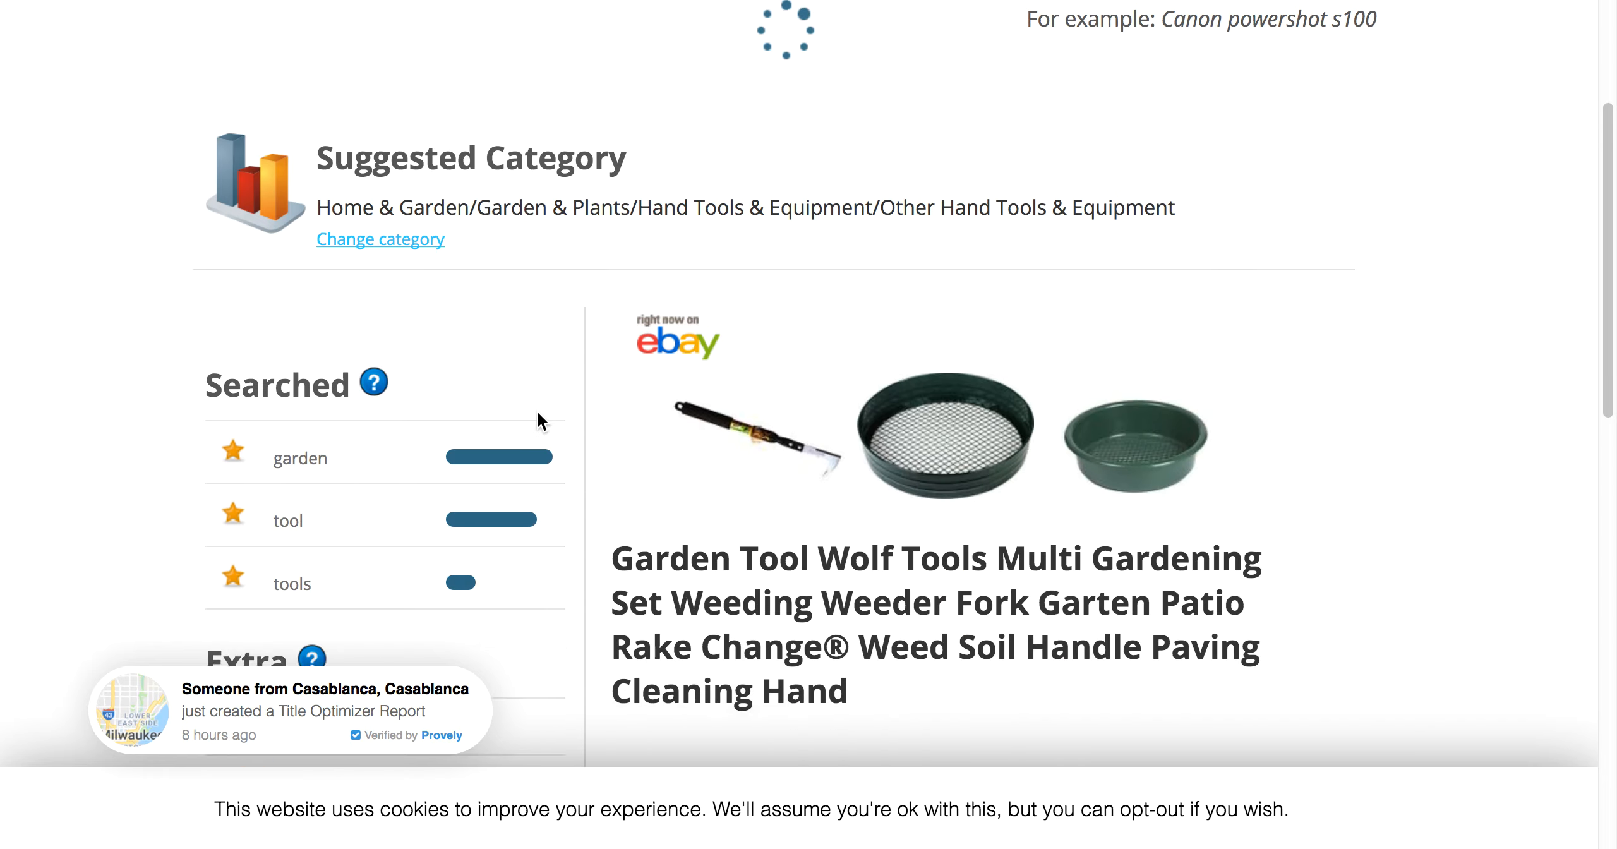
scroll(538, 415, "up", 10)
scroll(537, 414, "up", 4)
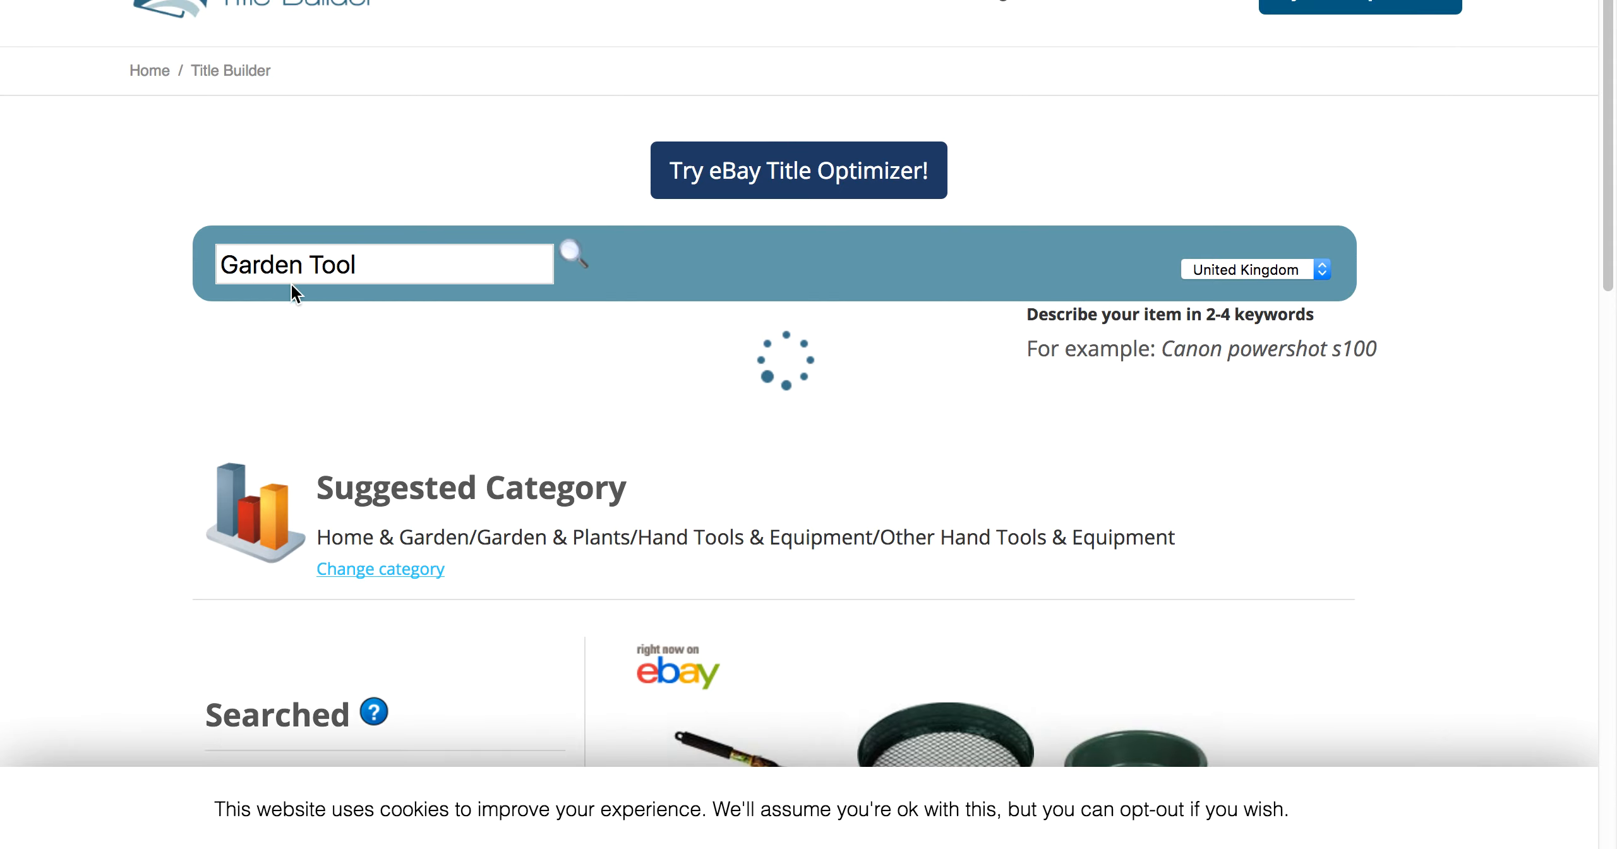
scroll(379, 422, "down", 6)
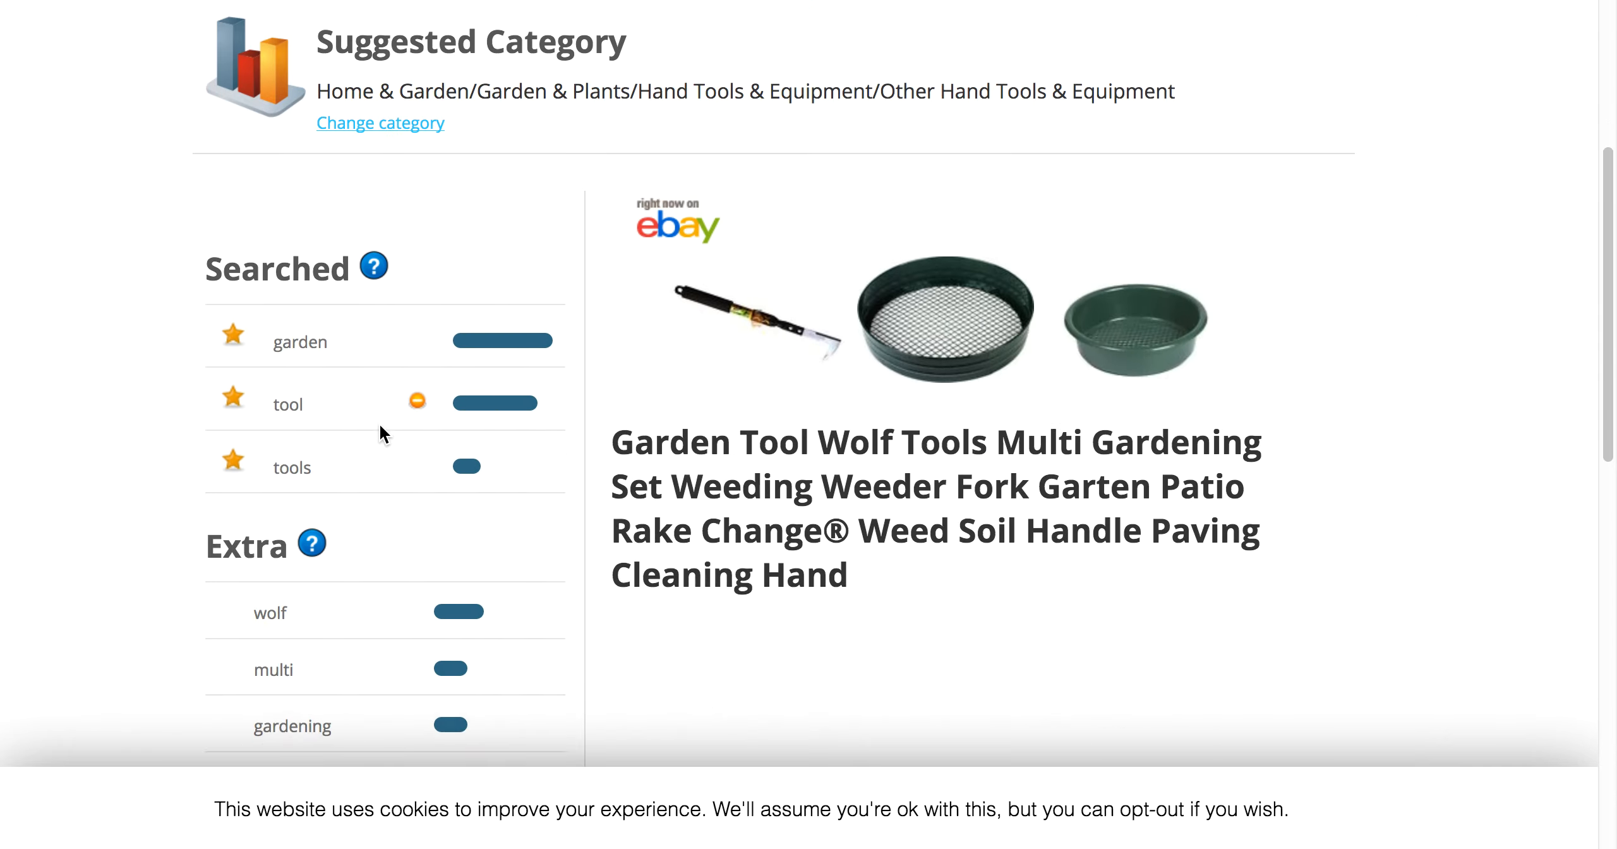
Compare the strength bars of the searched and extra keywords against the words in the generated title.
scroll(379, 422, "down", 12)
scroll(380, 427, "down", 4)
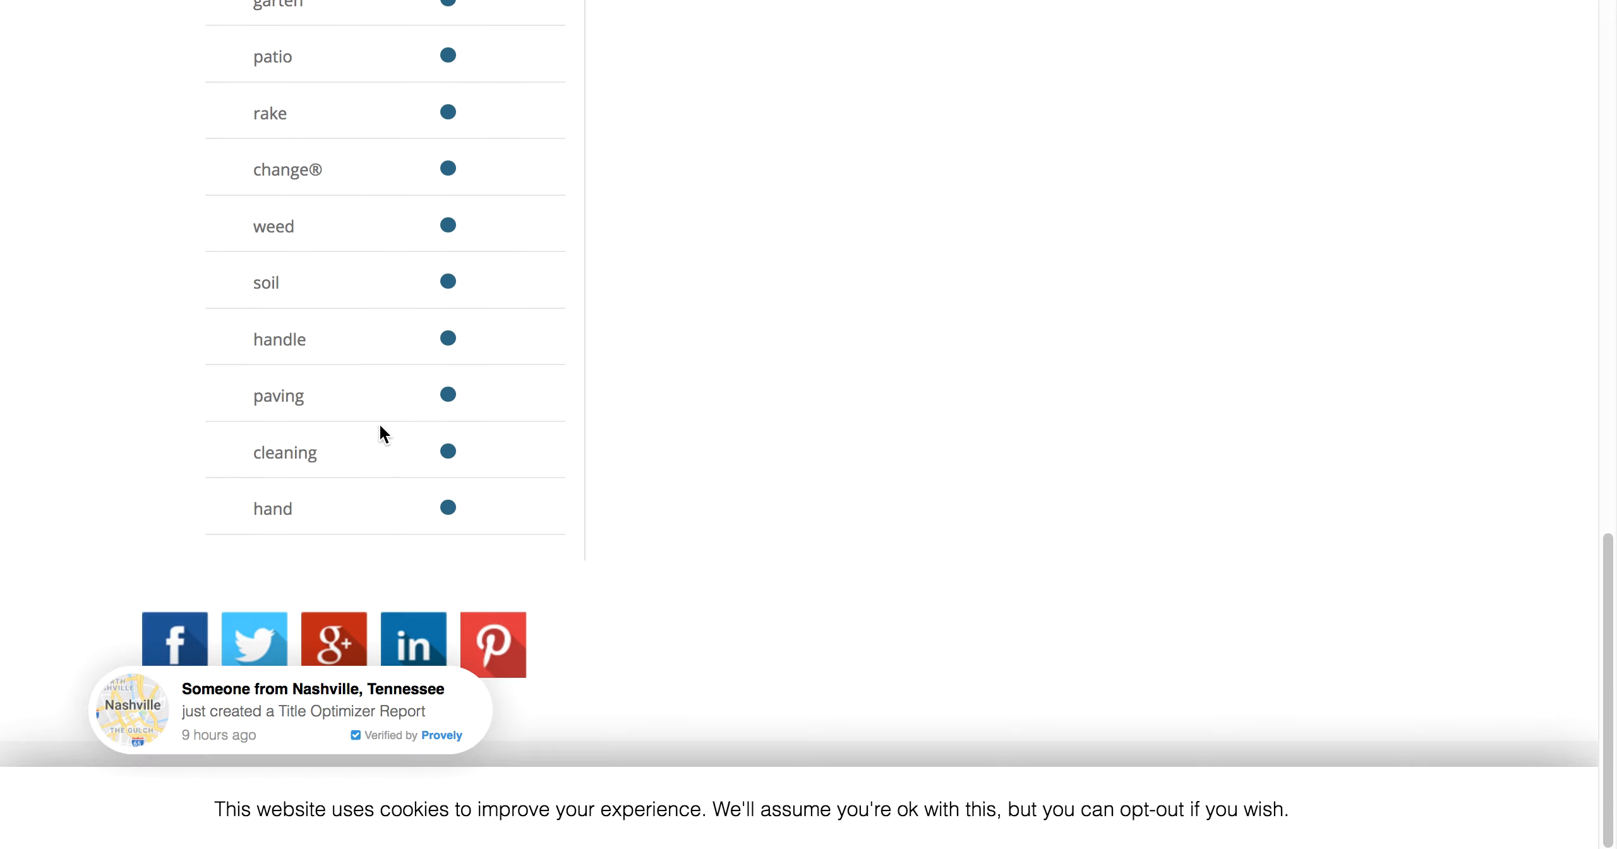
scroll(409, 486, "up", 9)
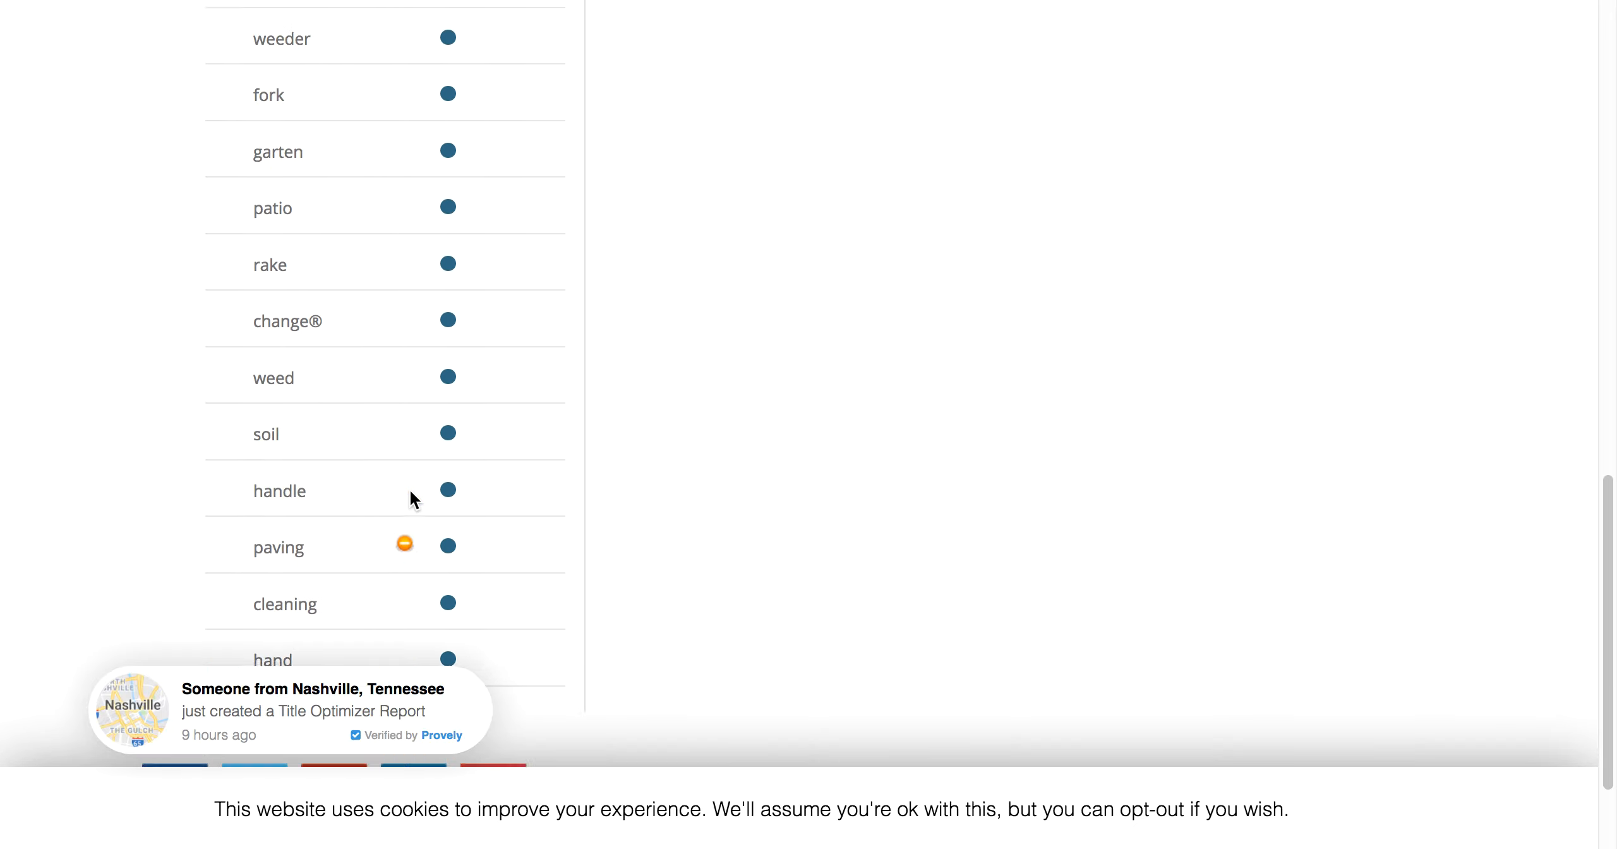
scroll(410, 492, "up", 3)
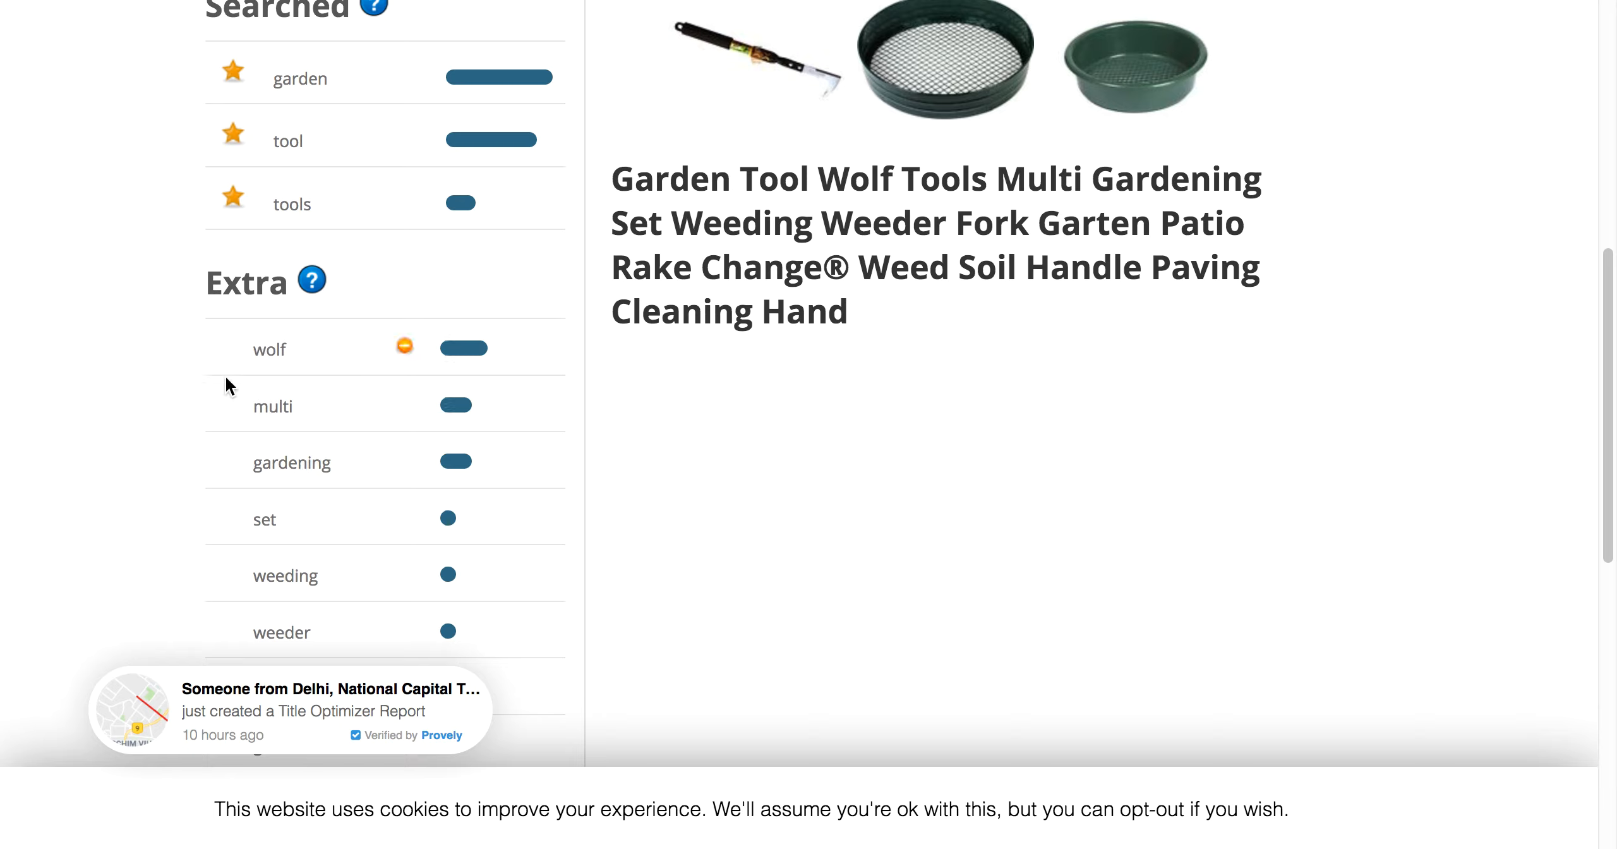
scroll(179, 447, "down", 5)
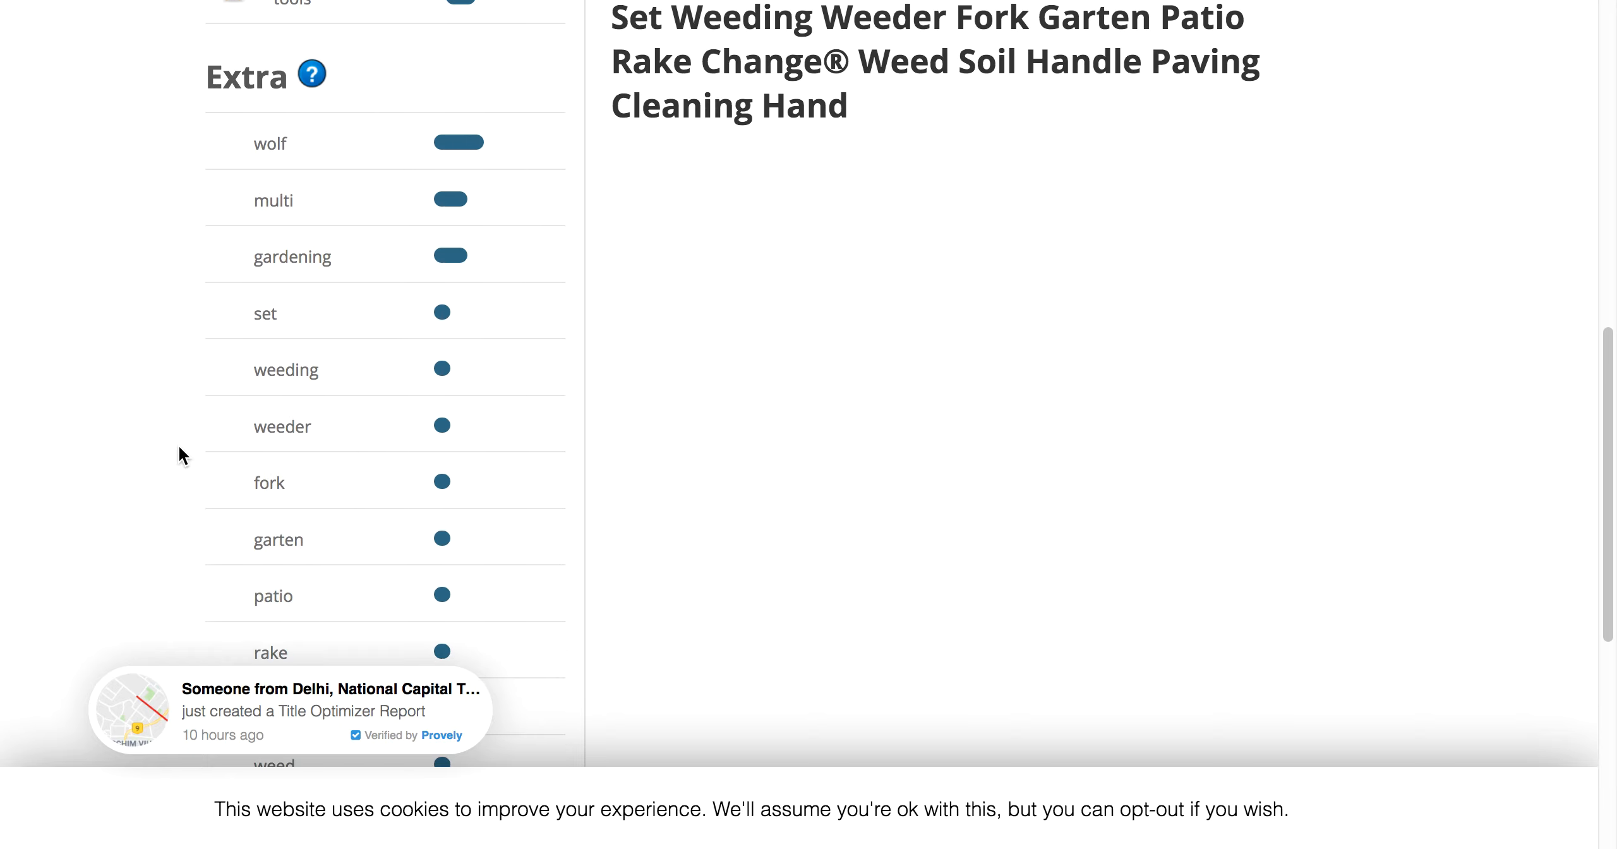
scroll(179, 445, "down", 2)
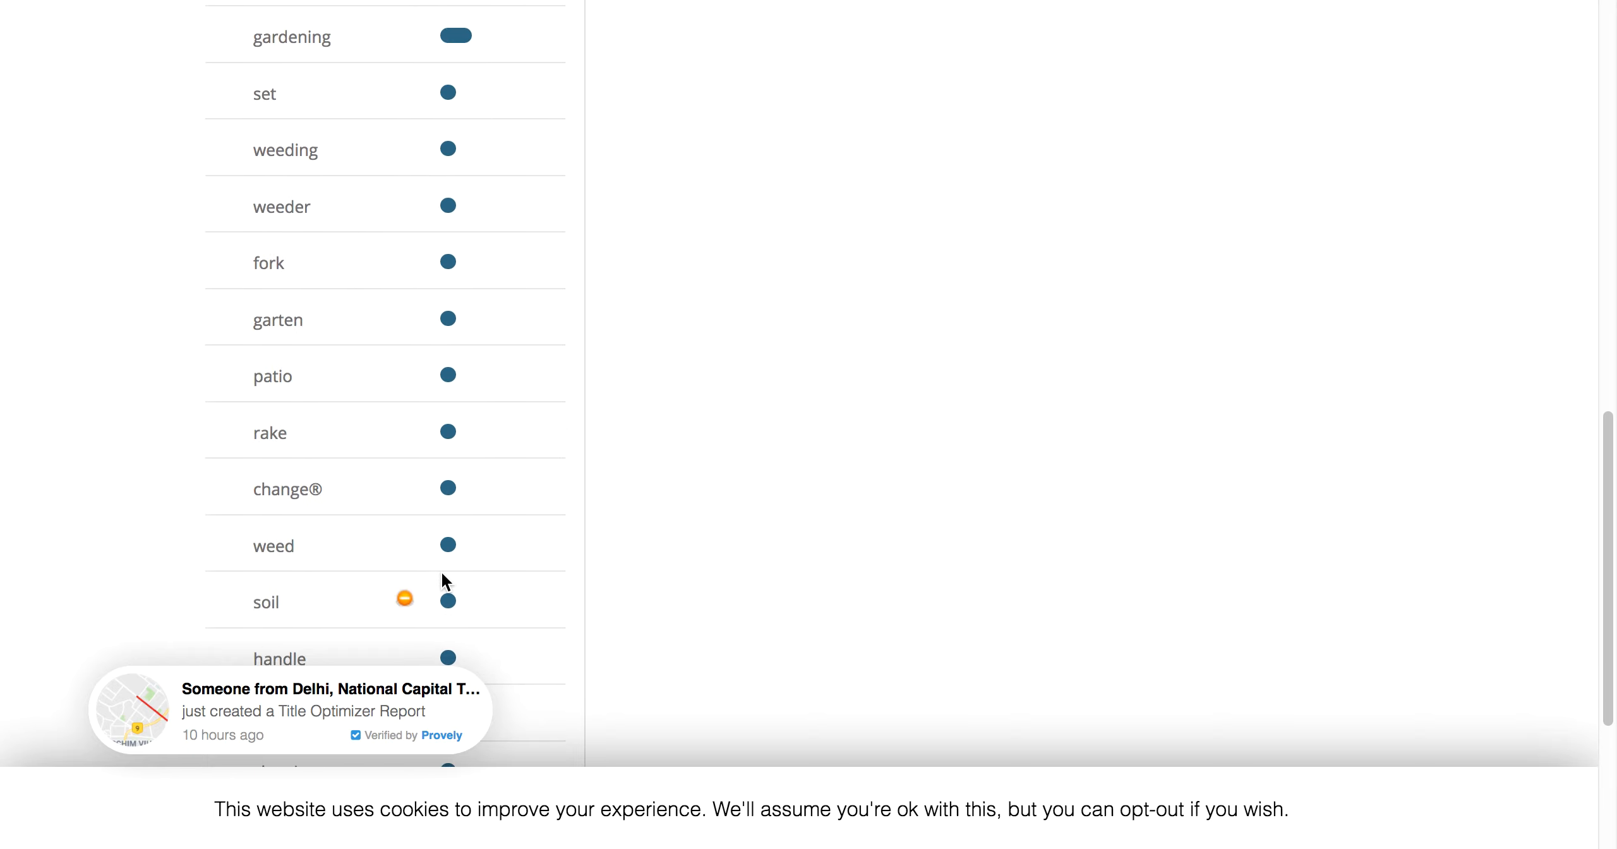
scroll(442, 574, "up", 9)
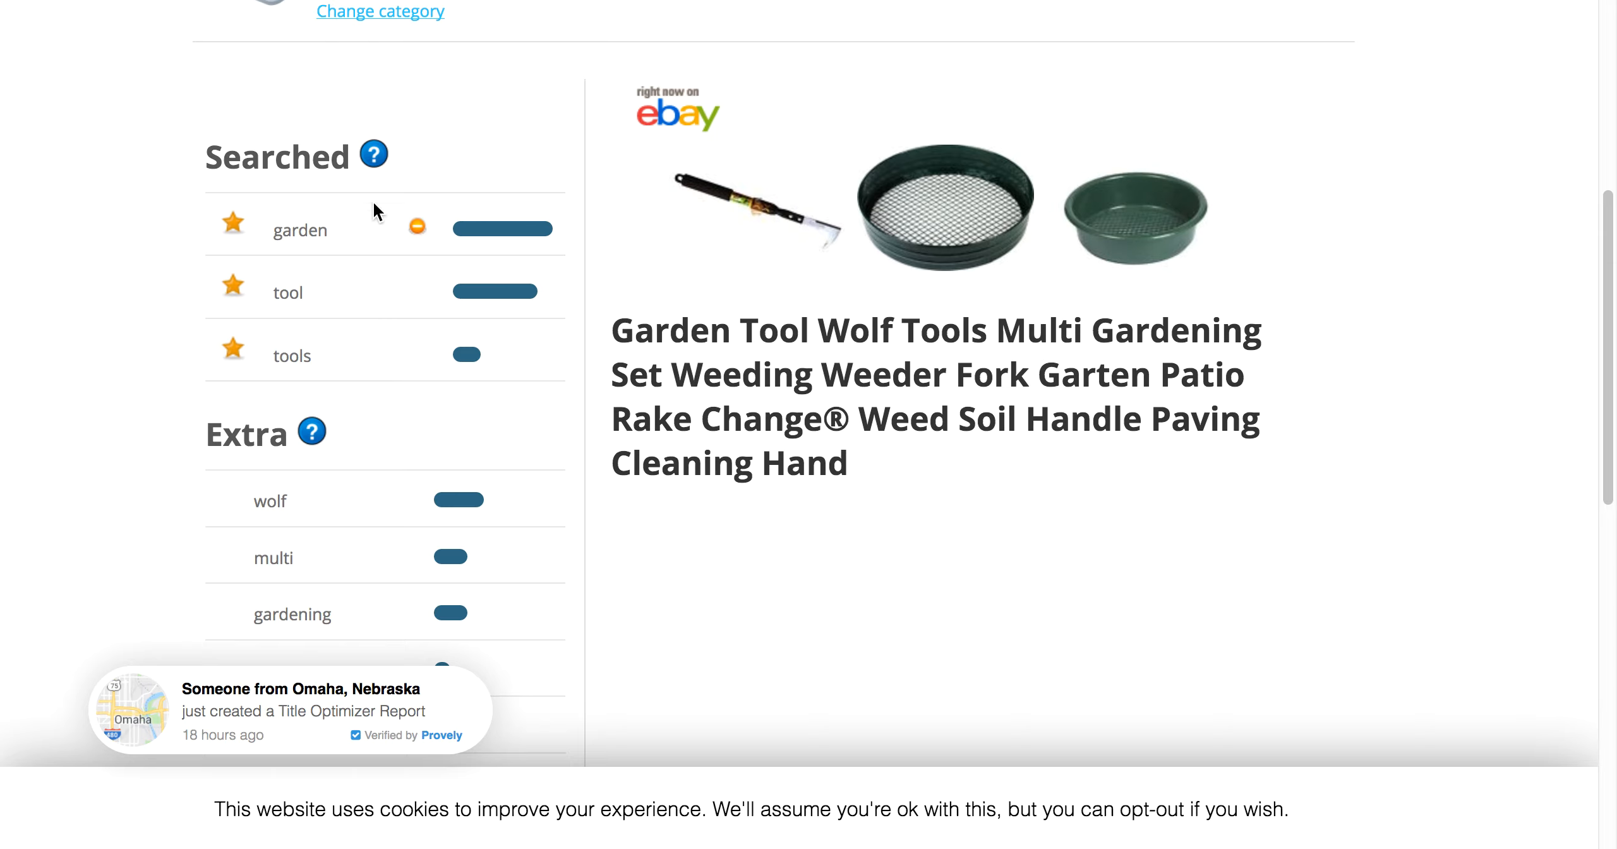
scroll(298, 267, "up", 5)
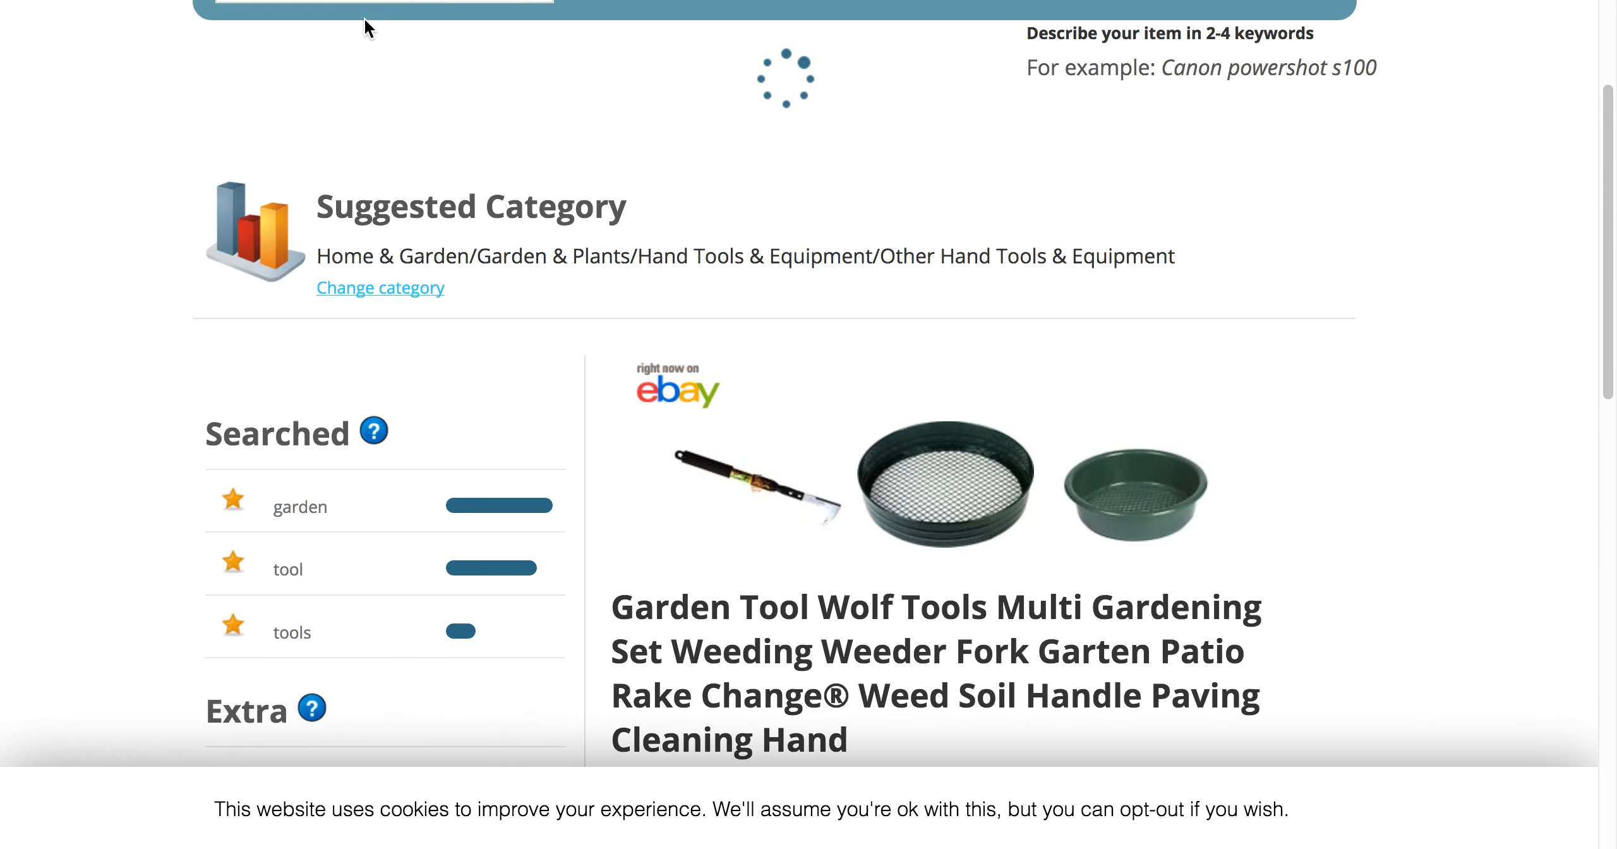
scroll(346, 155, "down", 3)
scroll(348, 156, "down", 4)
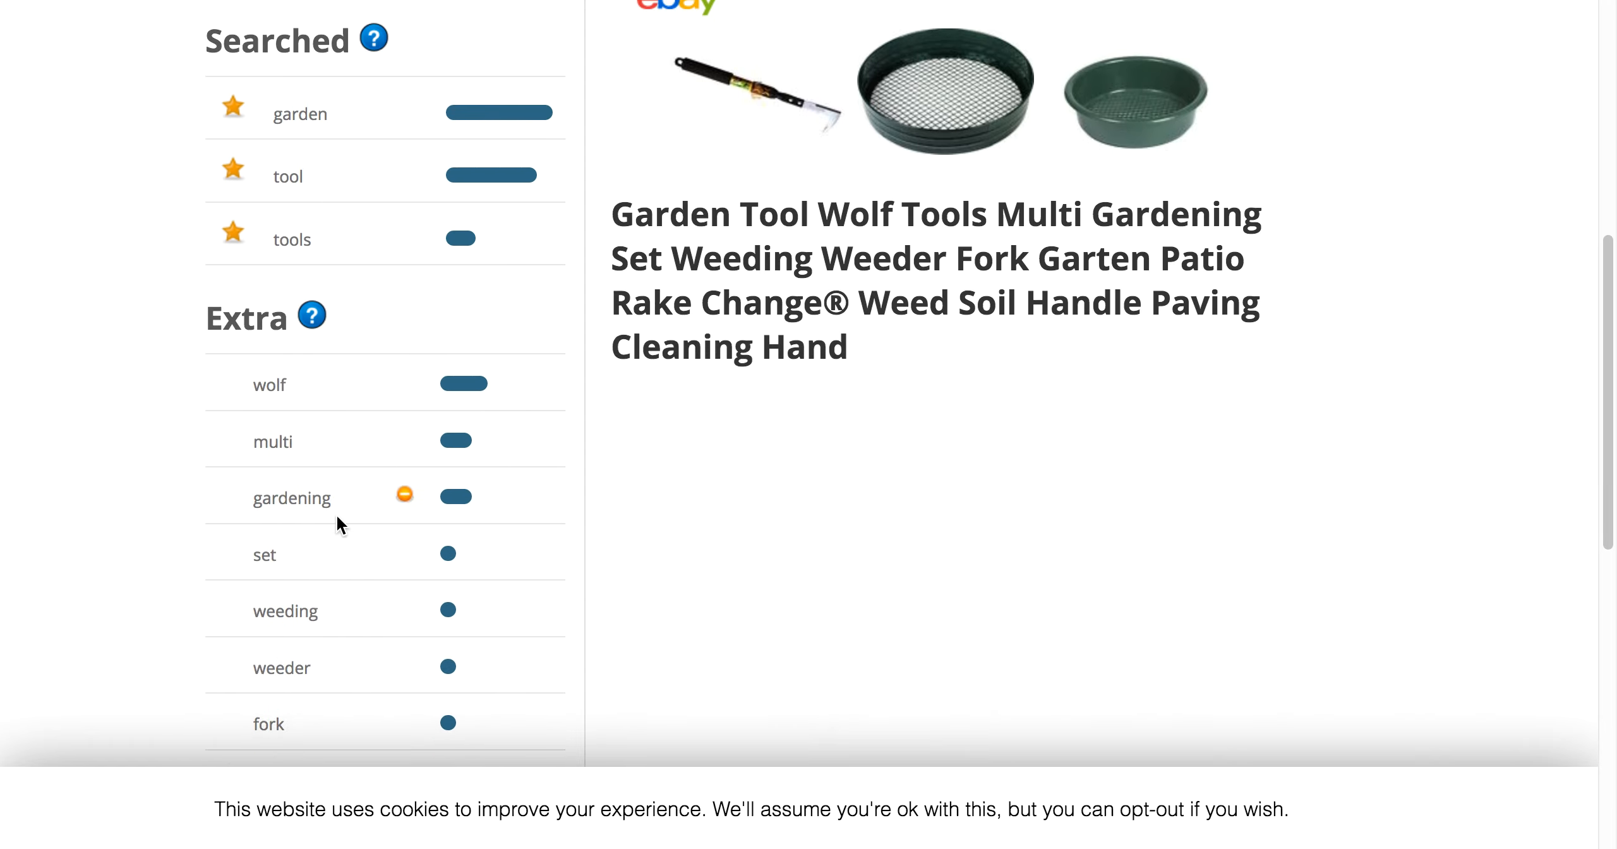
scroll(337, 513, "down", 5)
scroll(336, 513, "up", 5)
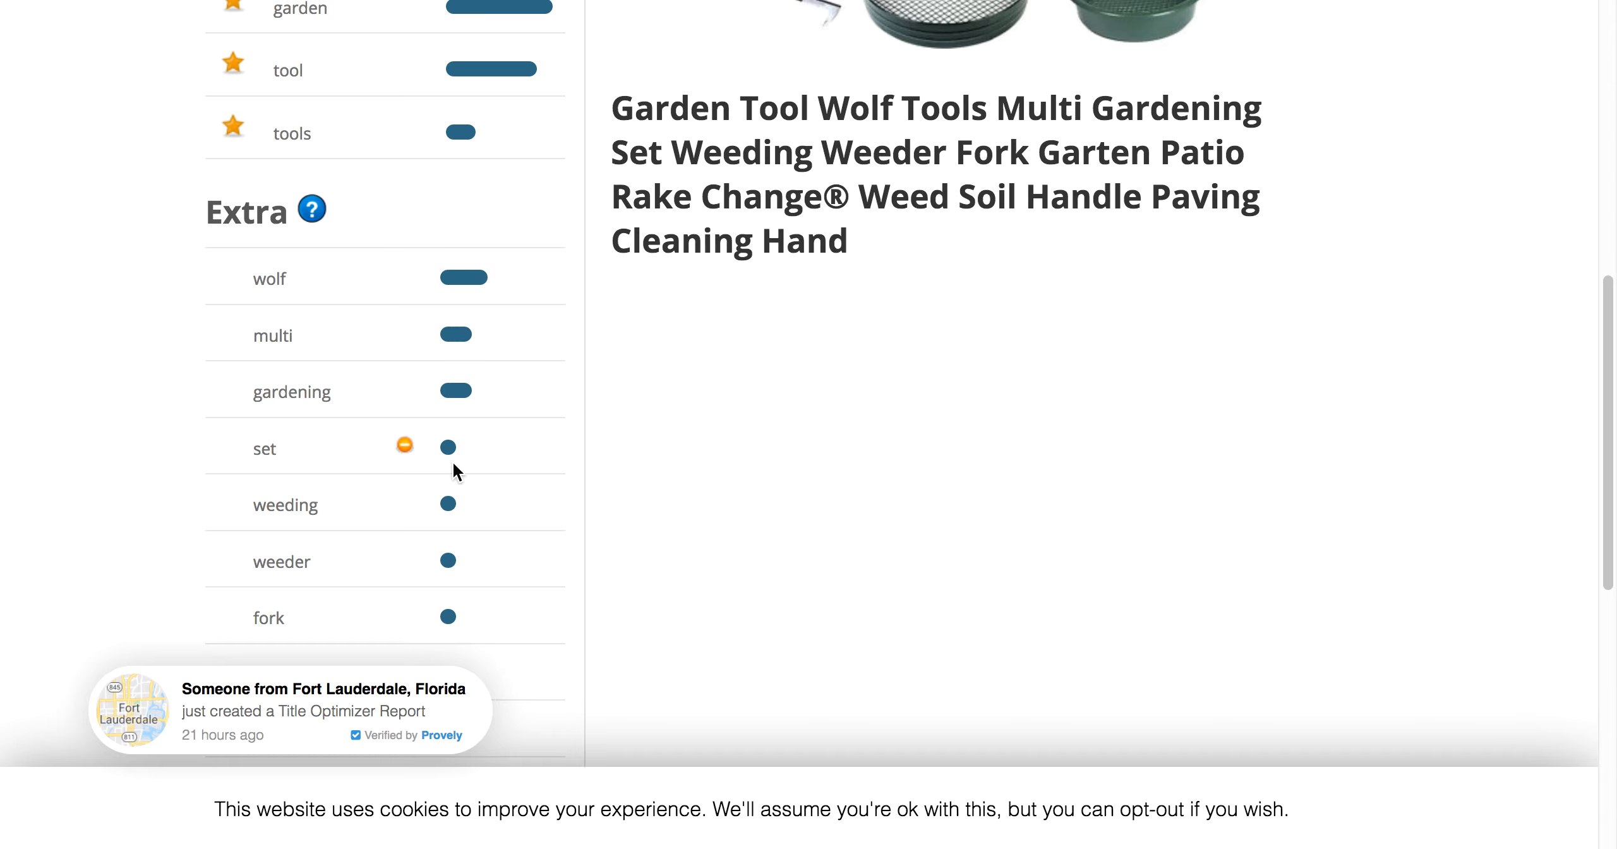
Remove the extra keywords hand, cleaning, paving, handle, soil, change® and rake from the generated title.
scroll(421, 536, "down", 7)
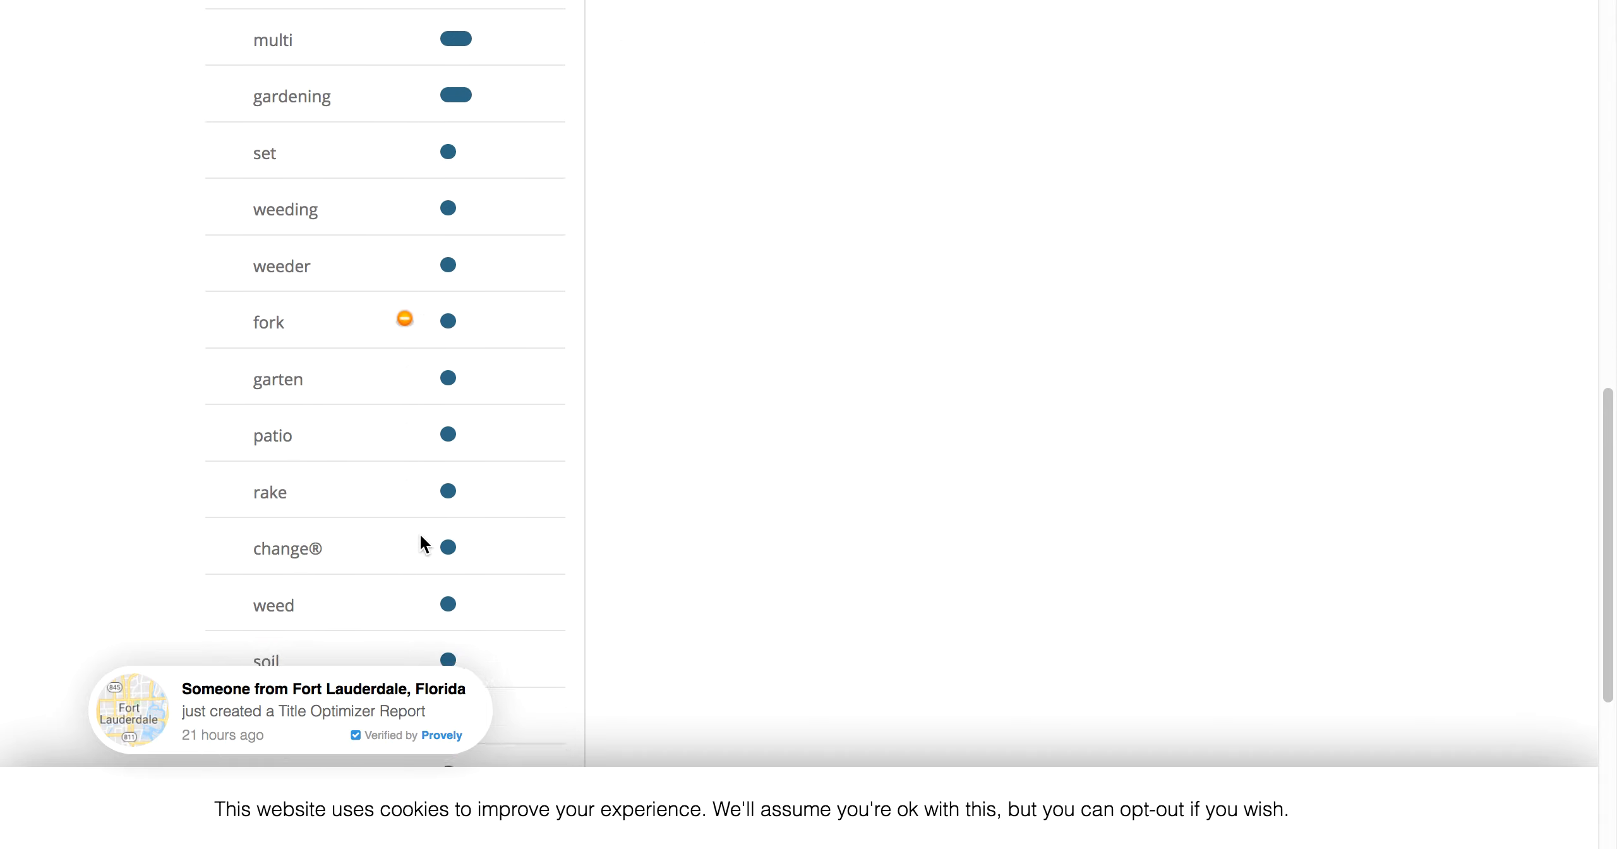
scroll(420, 533, "down", 2)
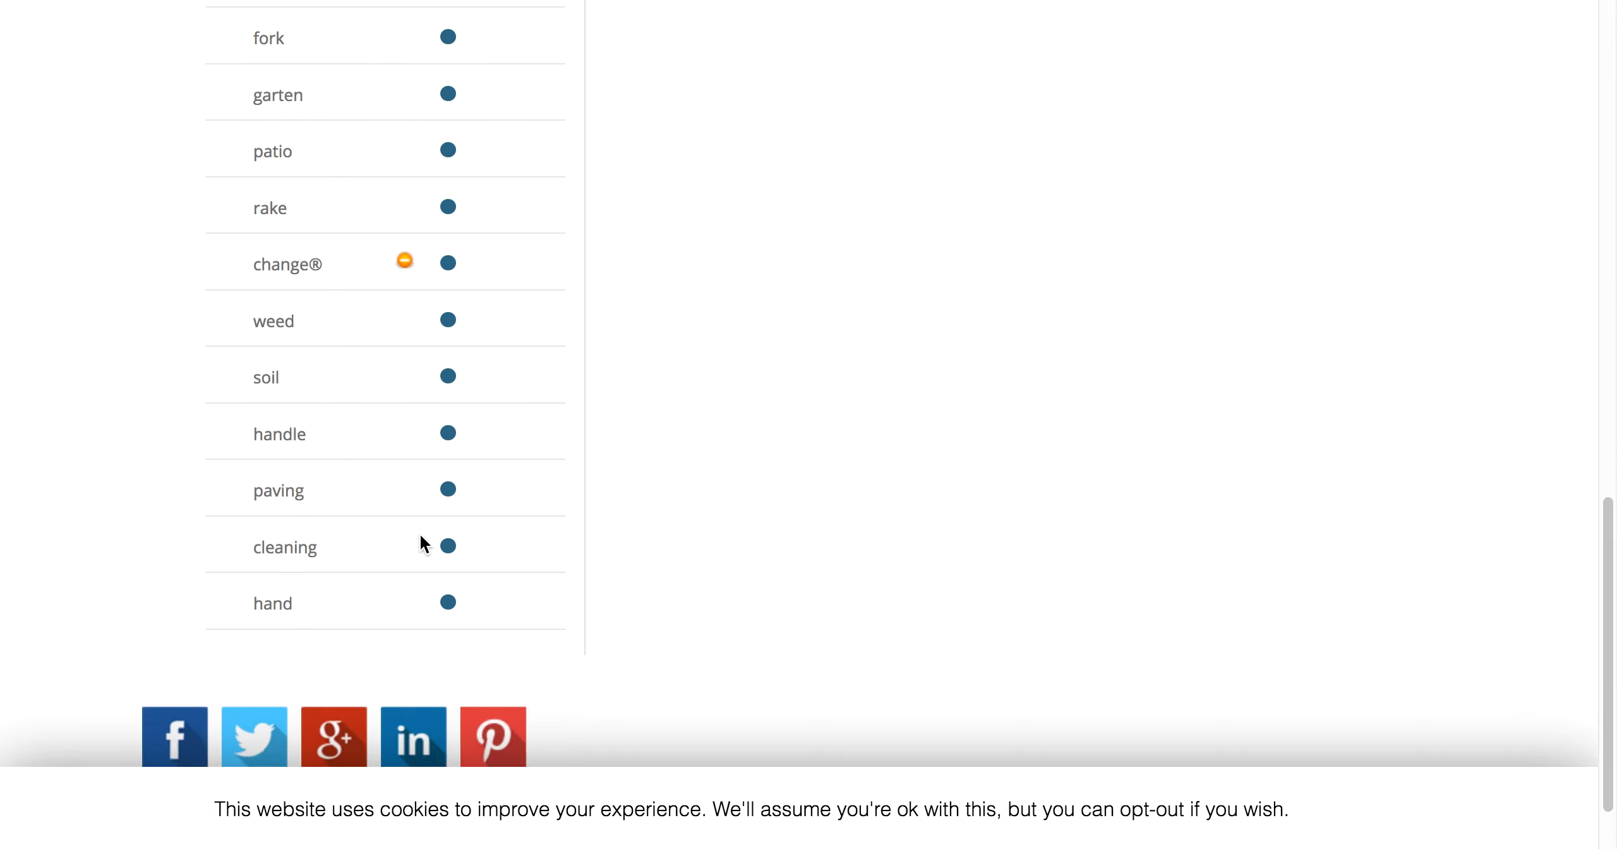
left_click(404, 577)
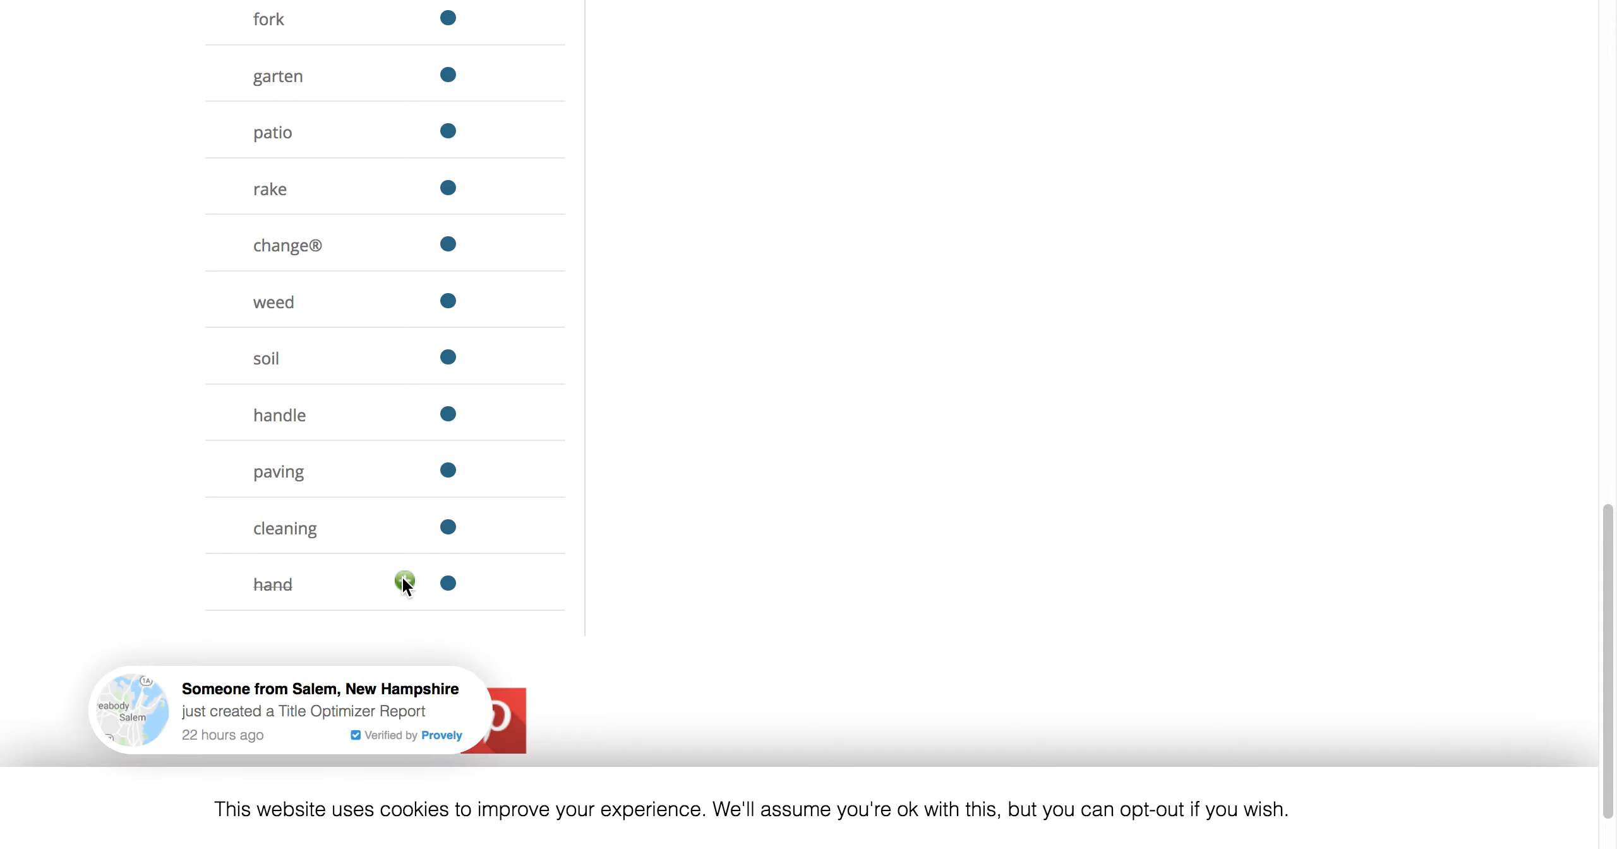
left_click(405, 526)
left_click(404, 468)
left_click(405, 413)
mouse_move(406, 316)
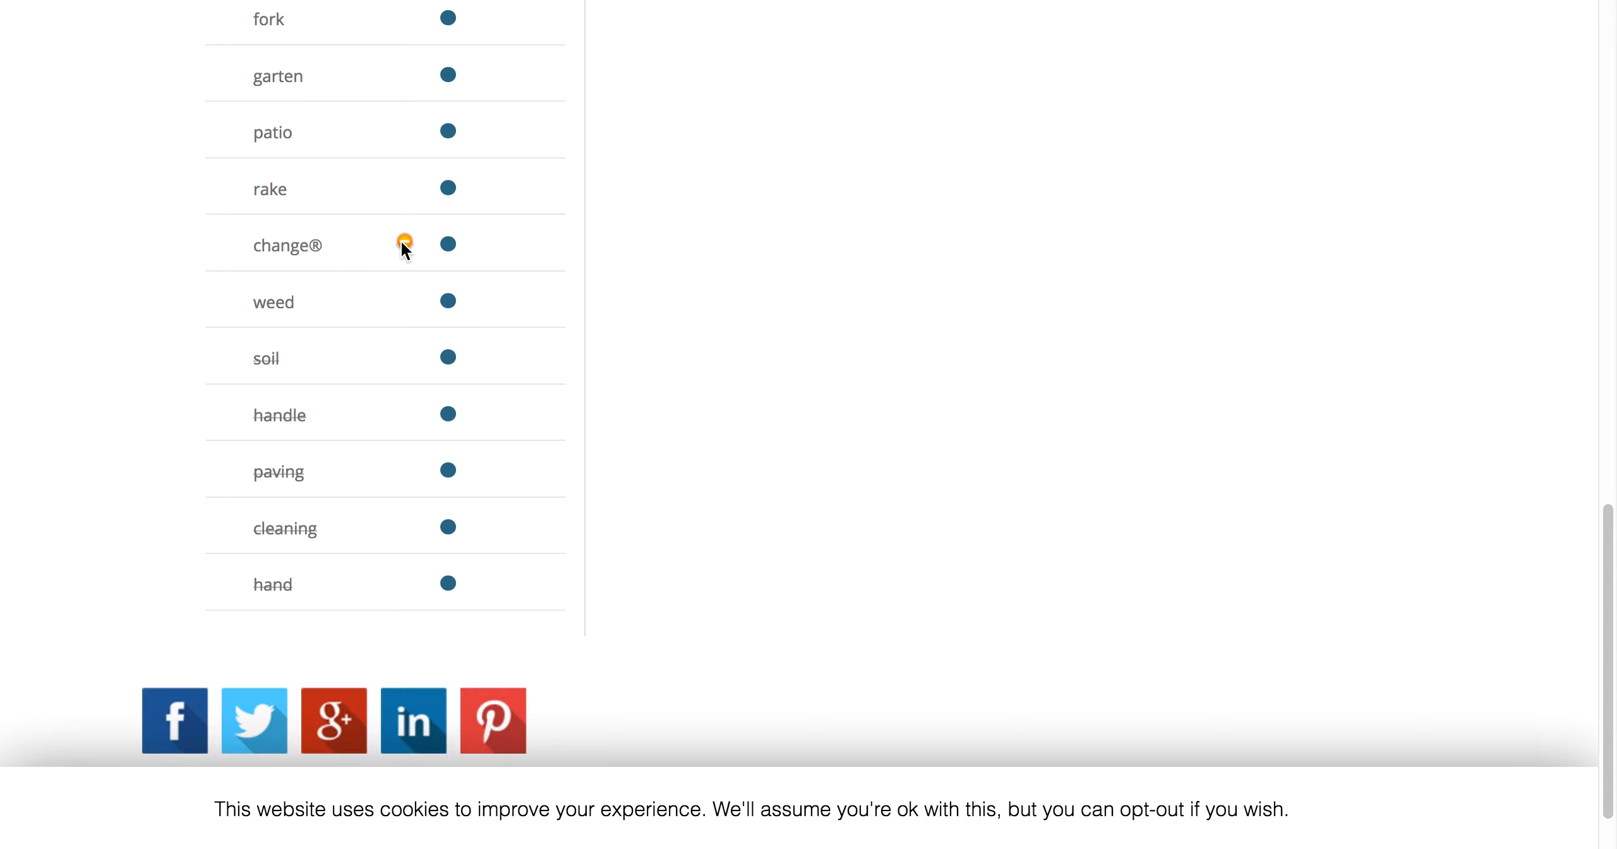
left_click(405, 242)
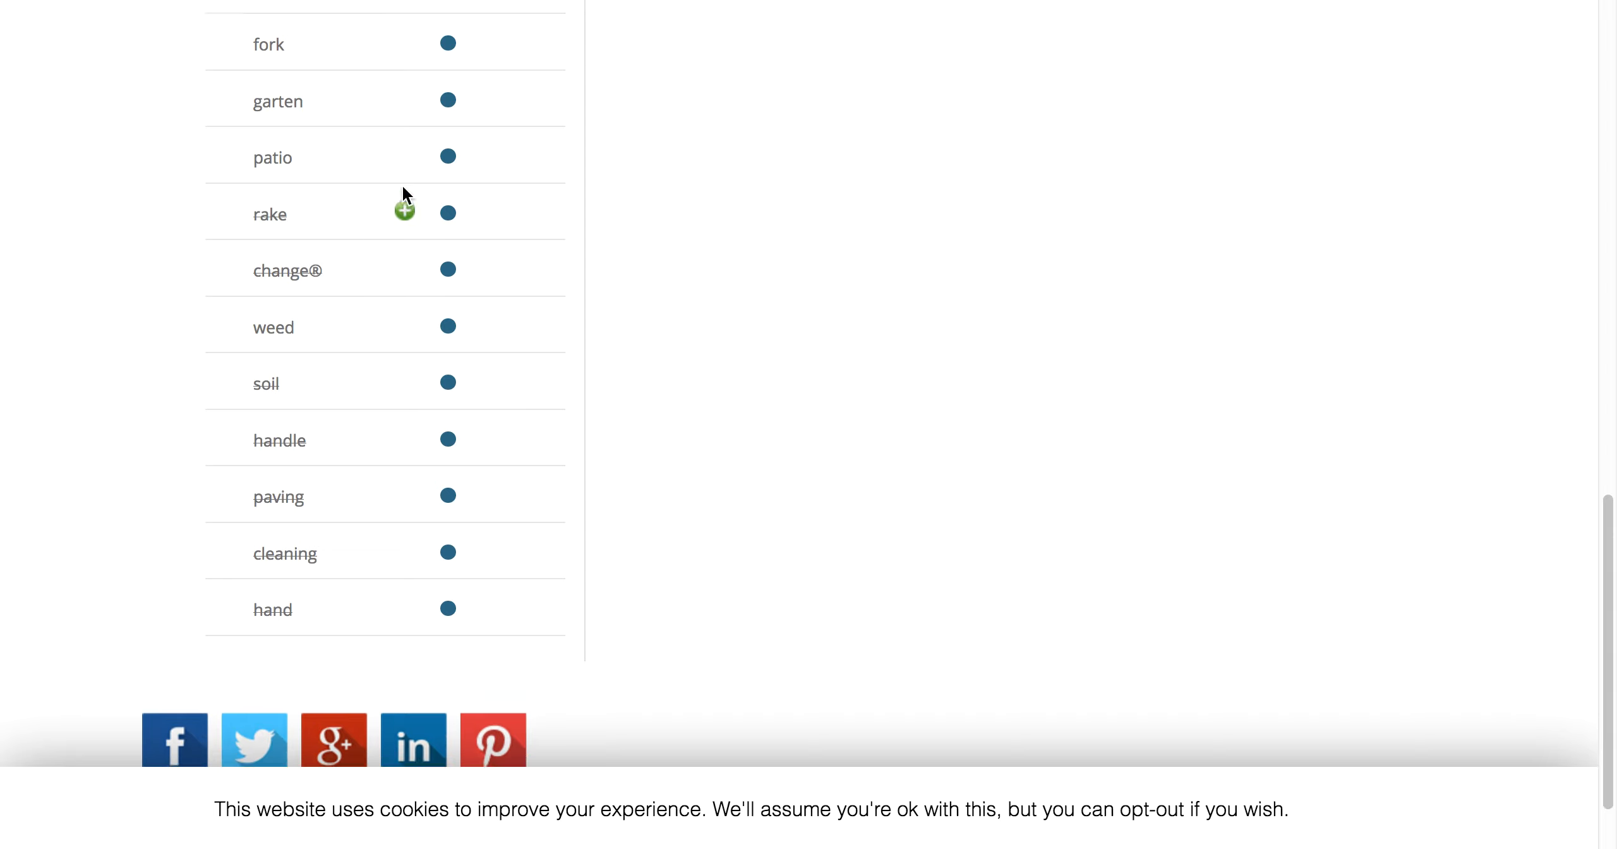
Remove the extra keywords garten, fork, set, multi and wolf from the generated title.
scroll(403, 189, "up", 3)
left_click(404, 178)
scroll(404, 183, "up", 4)
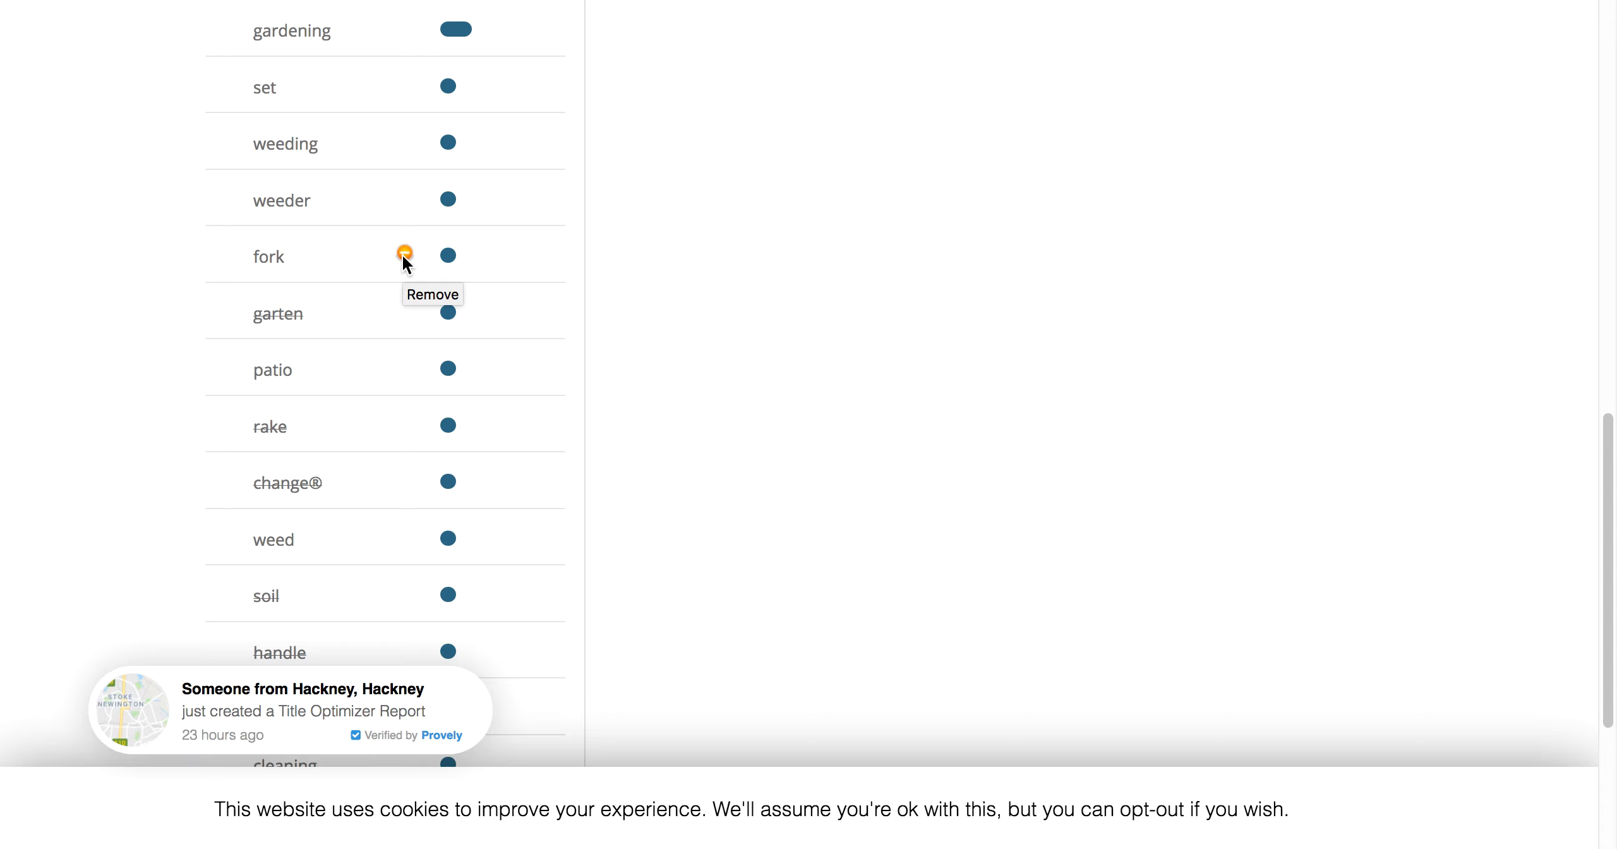
left_click(403, 254)
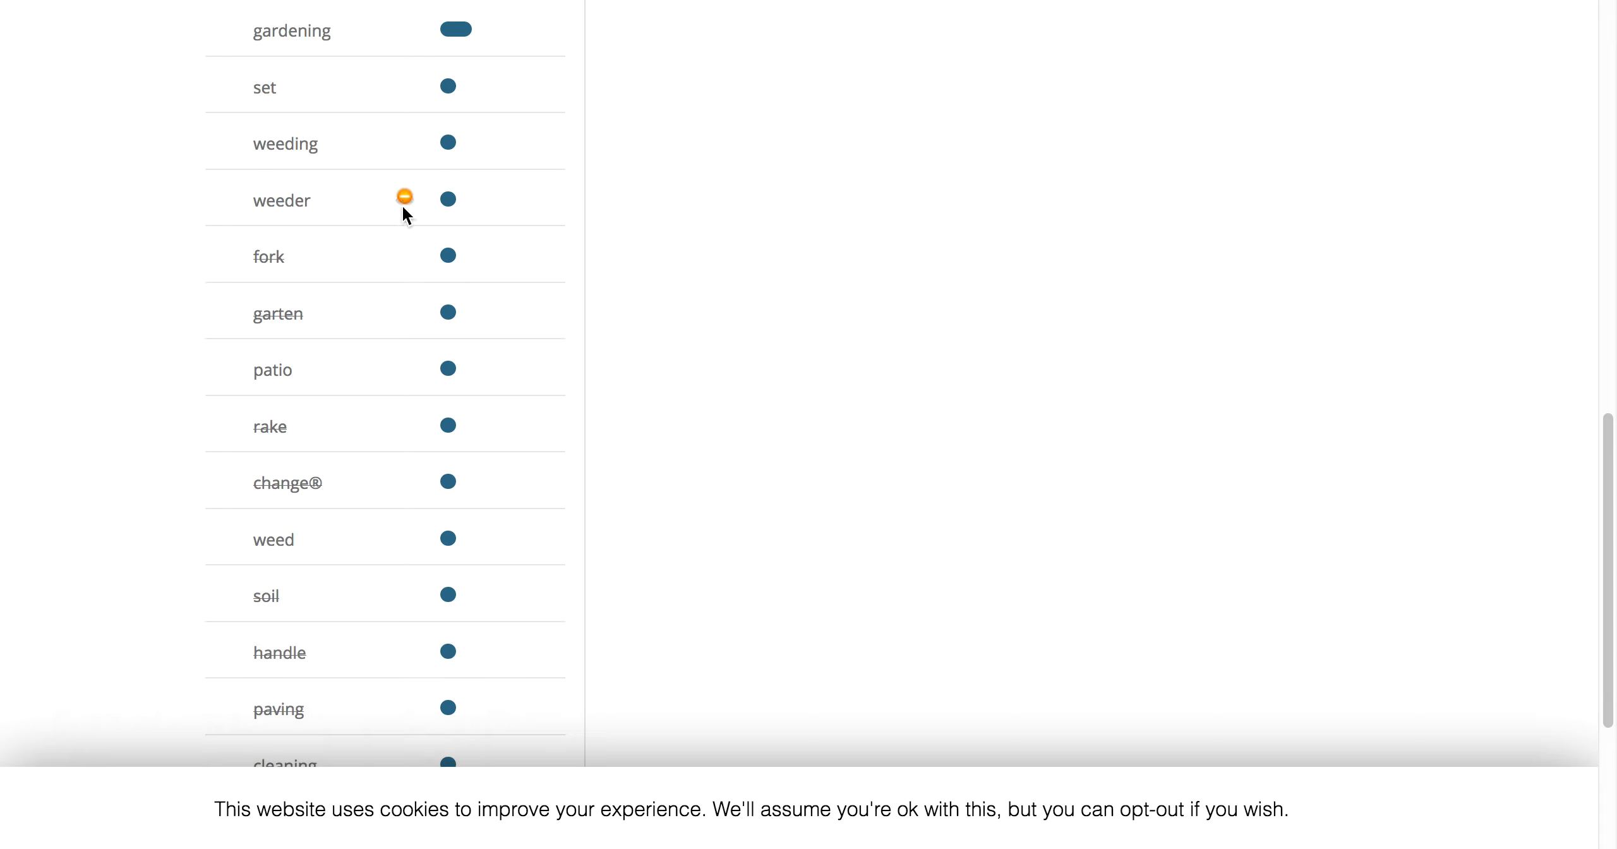
scroll(407, 201, "up", 1)
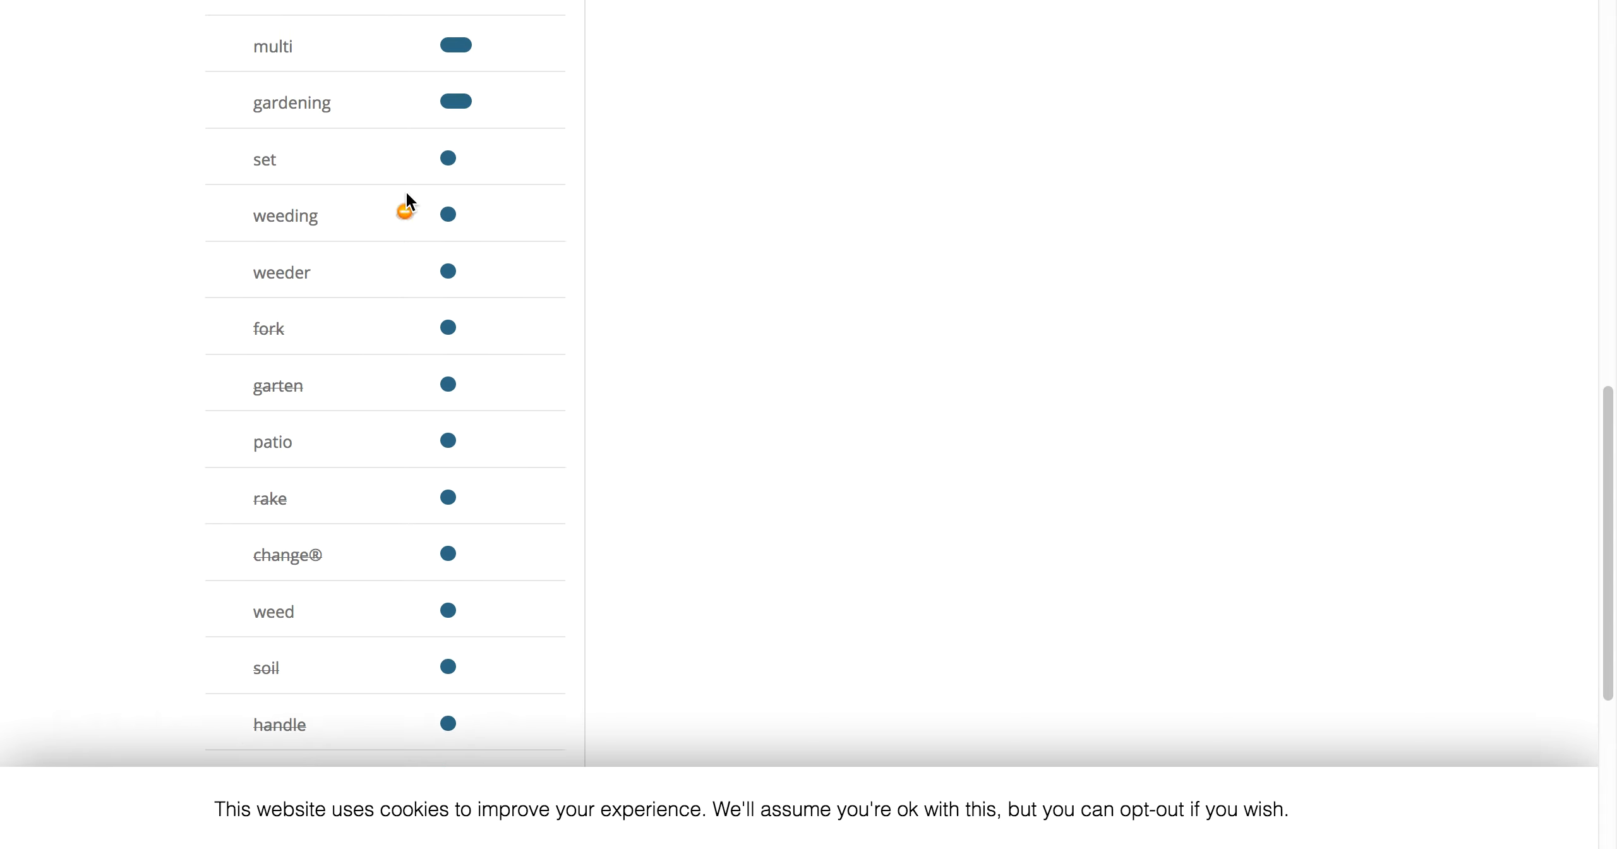
scroll(404, 162, "up", 1)
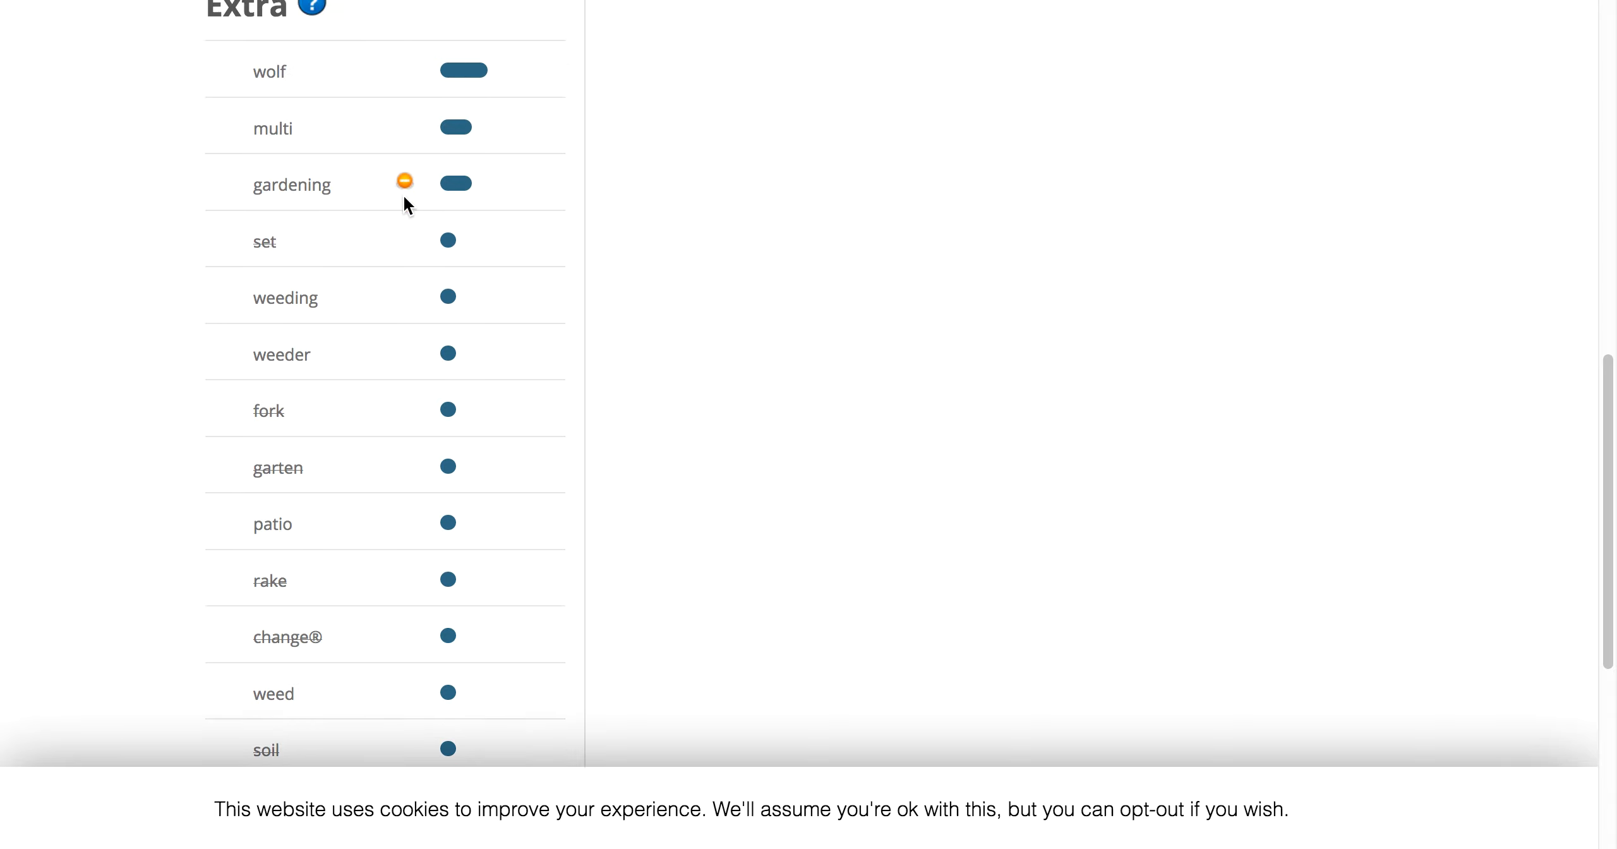
left_click(404, 125)
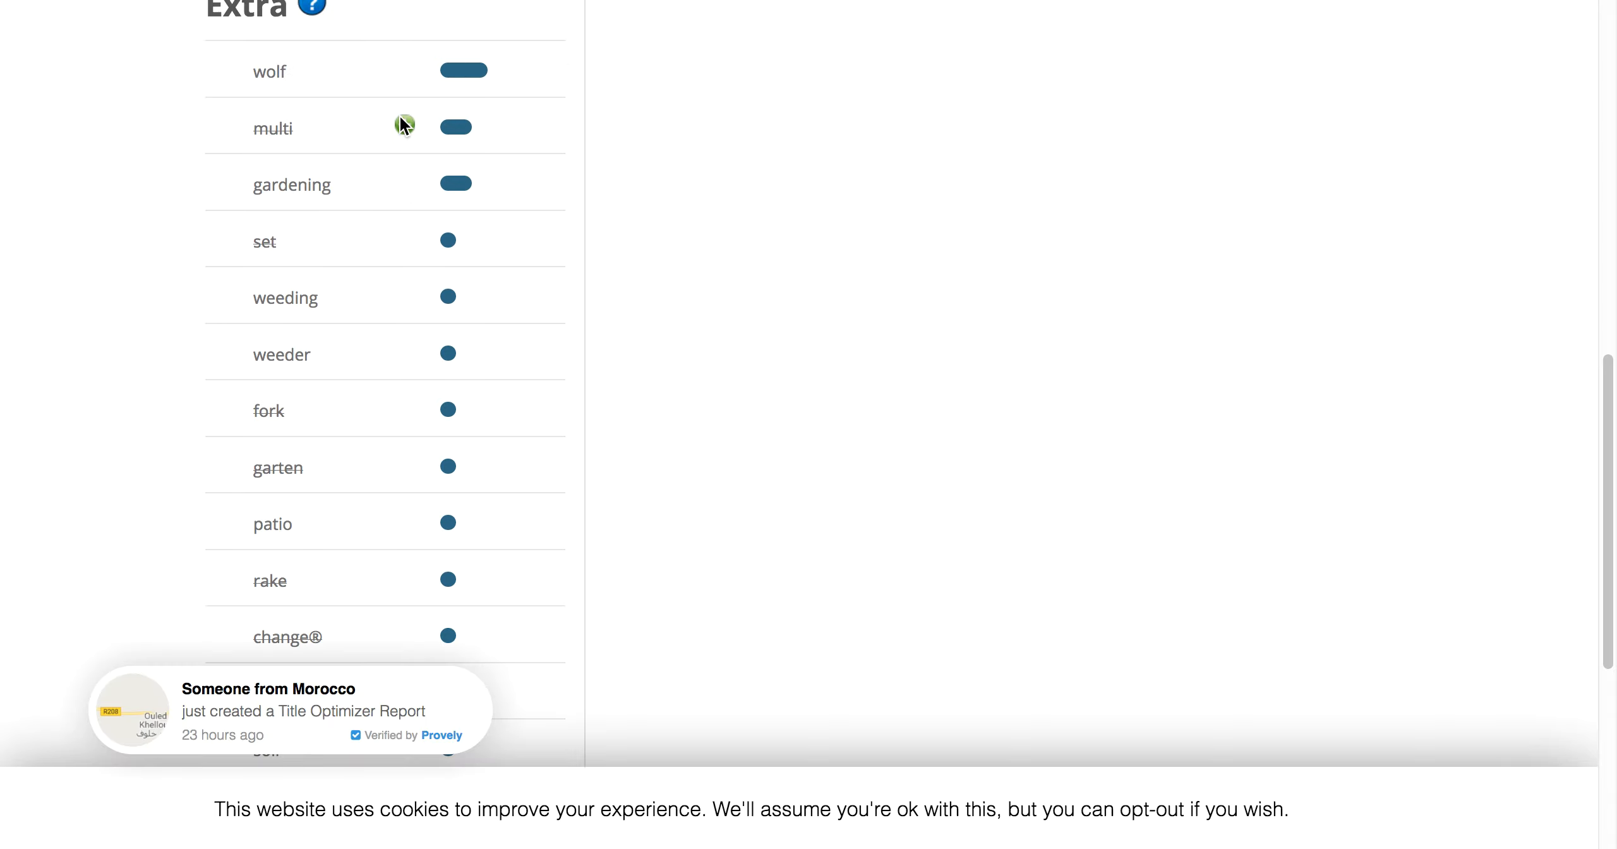
scroll(405, 125, "up", 1)
mouse_move(404, 152)
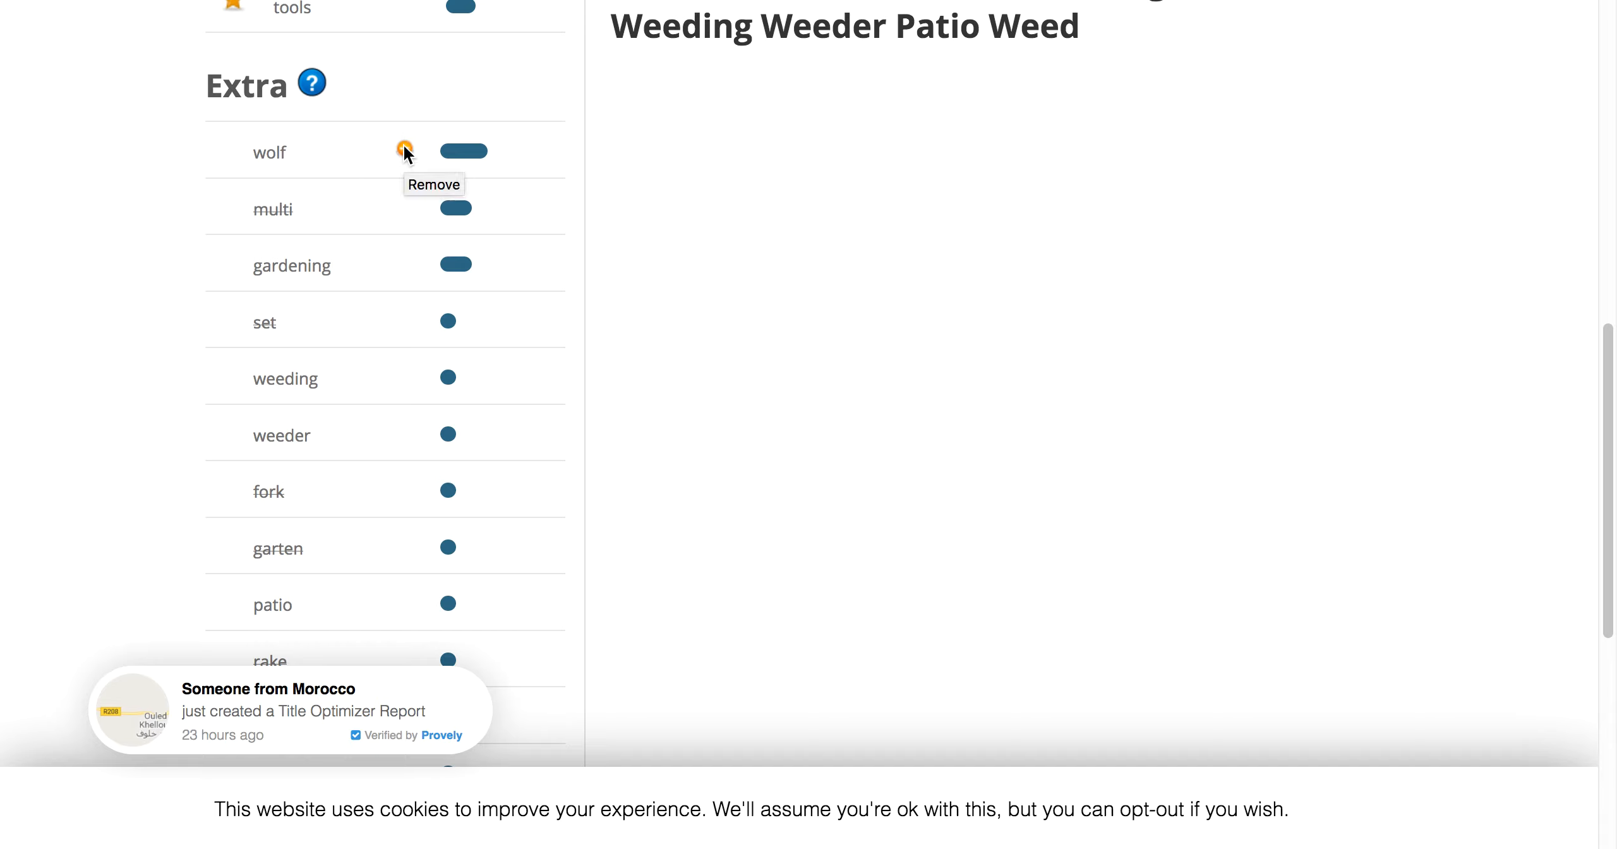
left_click(404, 150)
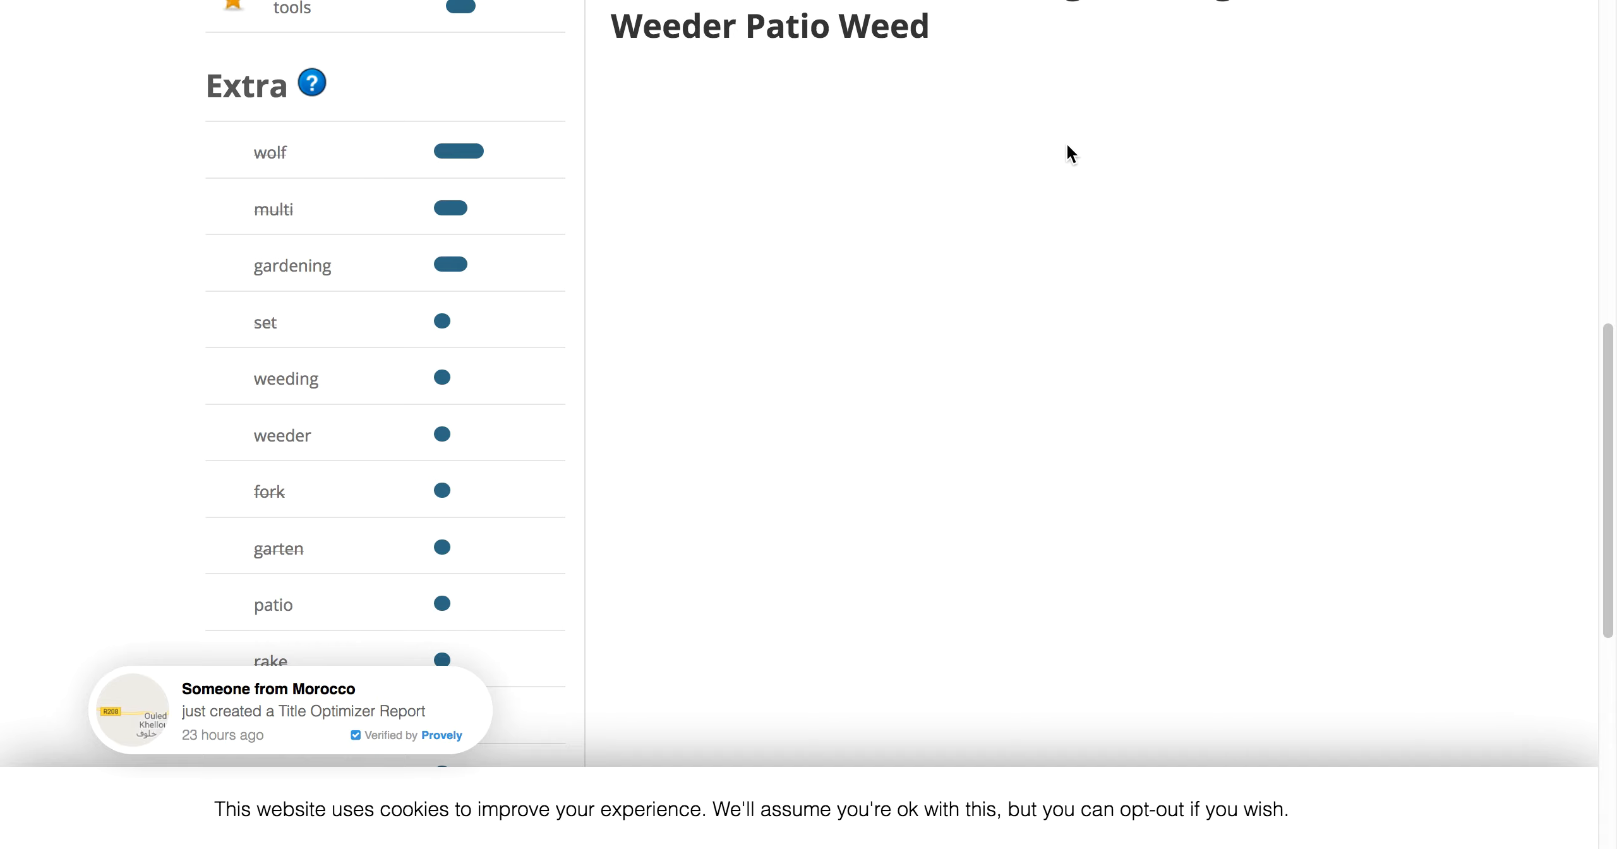
Switch to the eBay listing form and set the title to "Garden Weeder Tool Weed Remover Knife Gardening Patio Handheld Weeding Tools".
scroll(1007, 75, "up", 1)
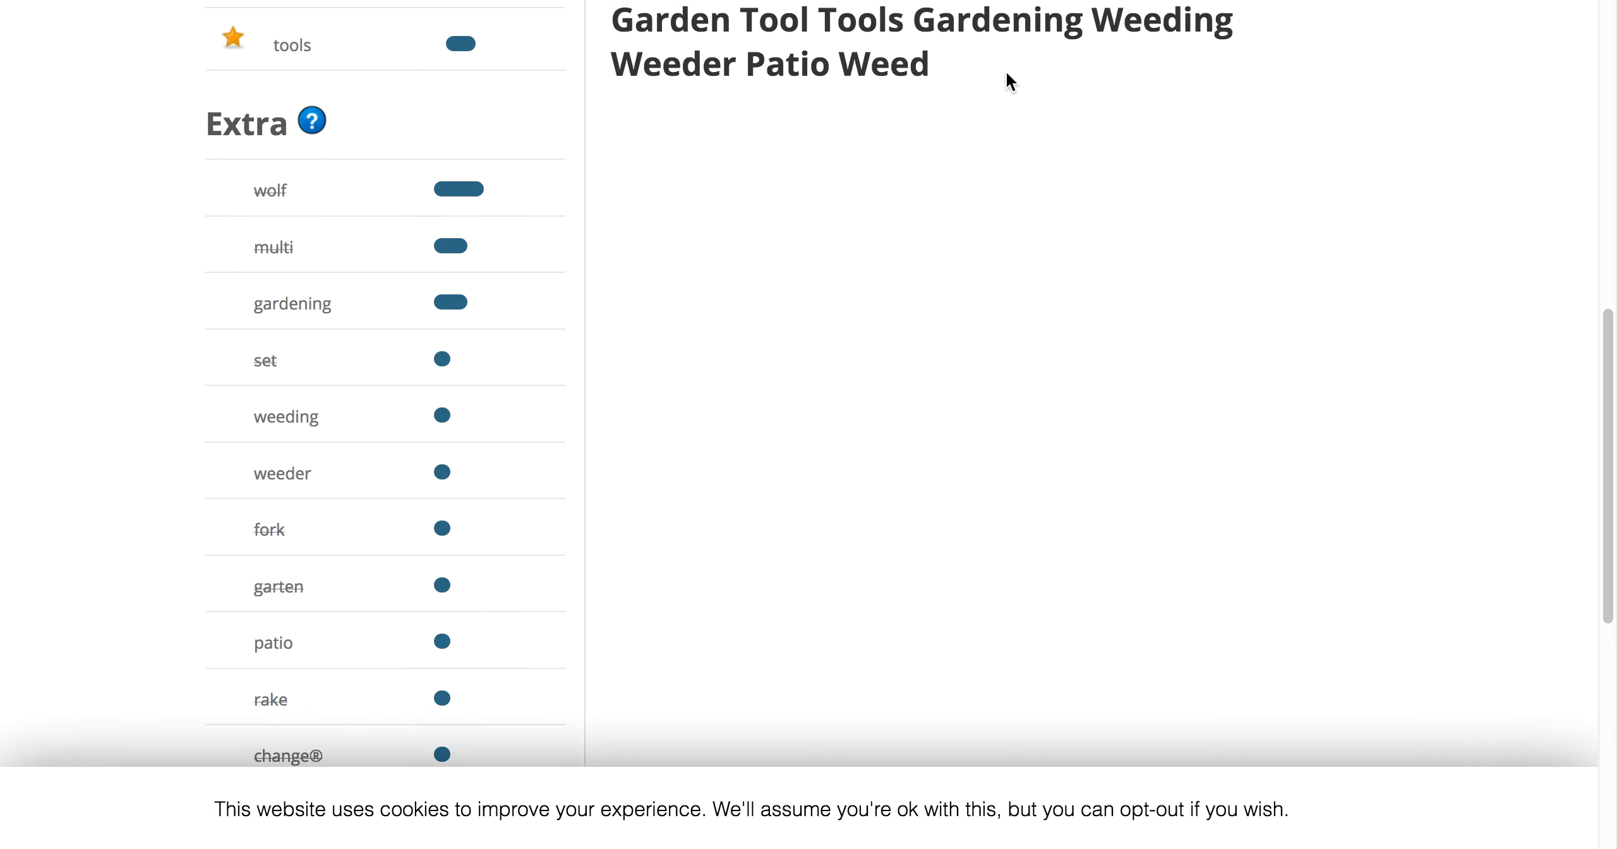
left_click_drag(931, 76, 621, 22)
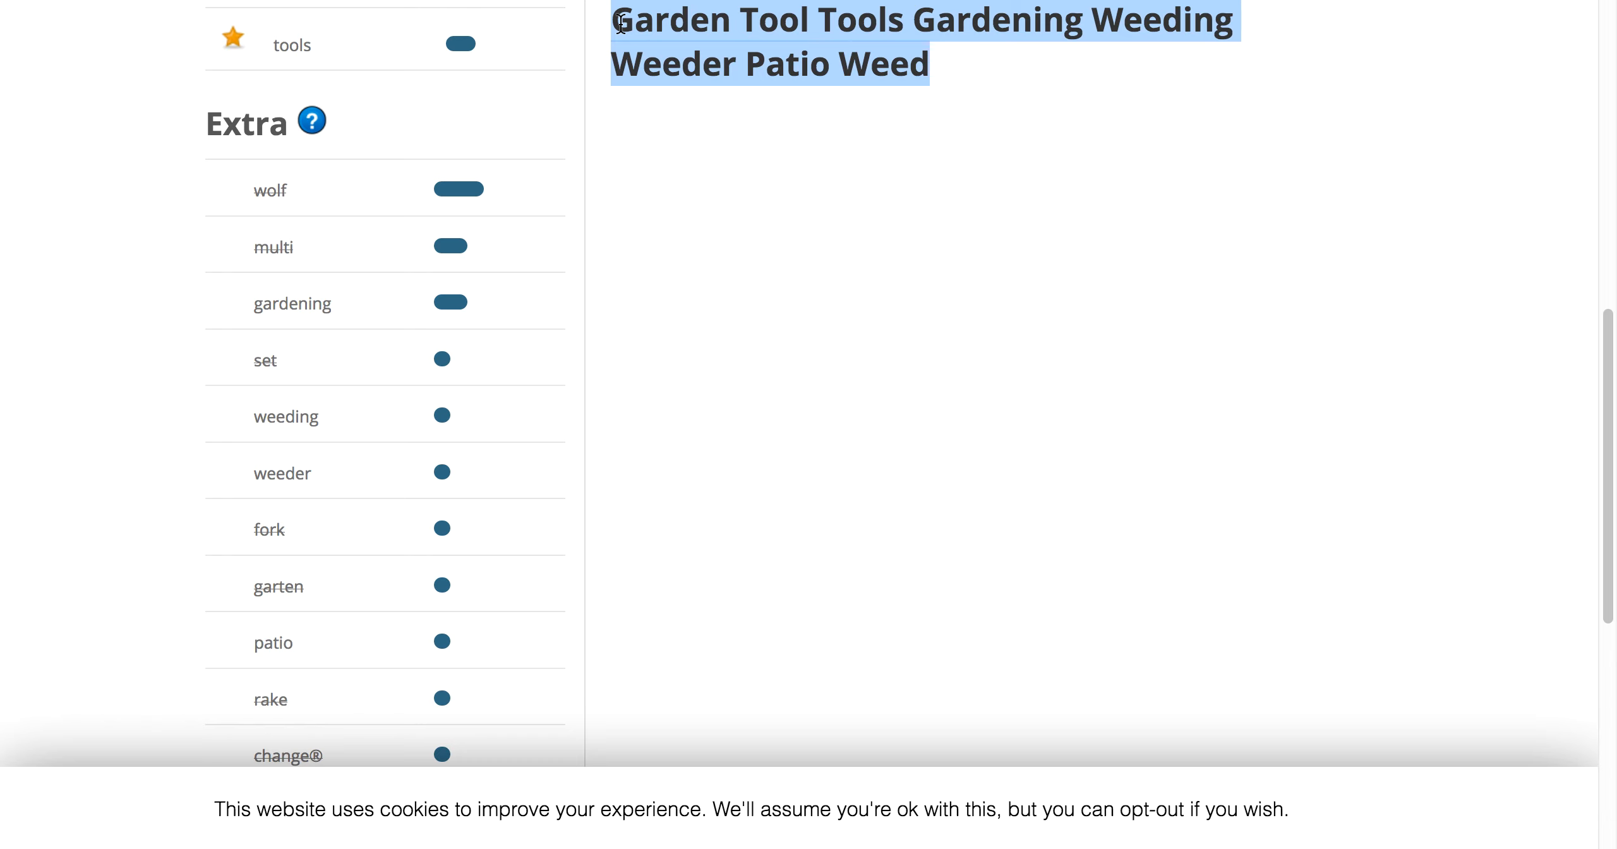
key("ctrl+Tab")
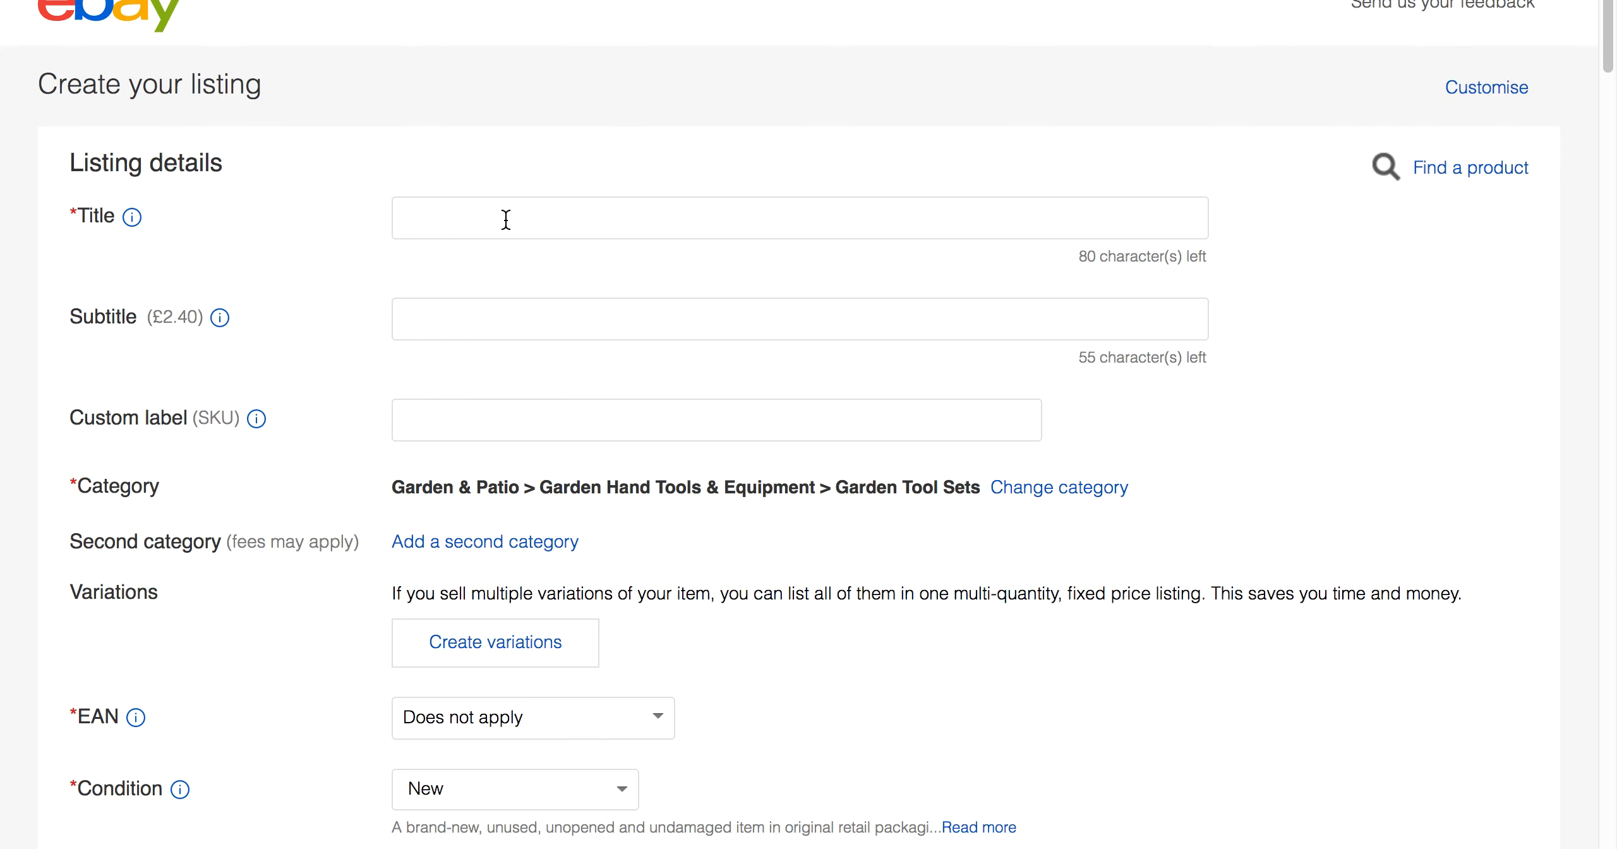
type("Garden Weeder Tool Weed Remover Knife Gardening Patio Handheld Weeding Tools")
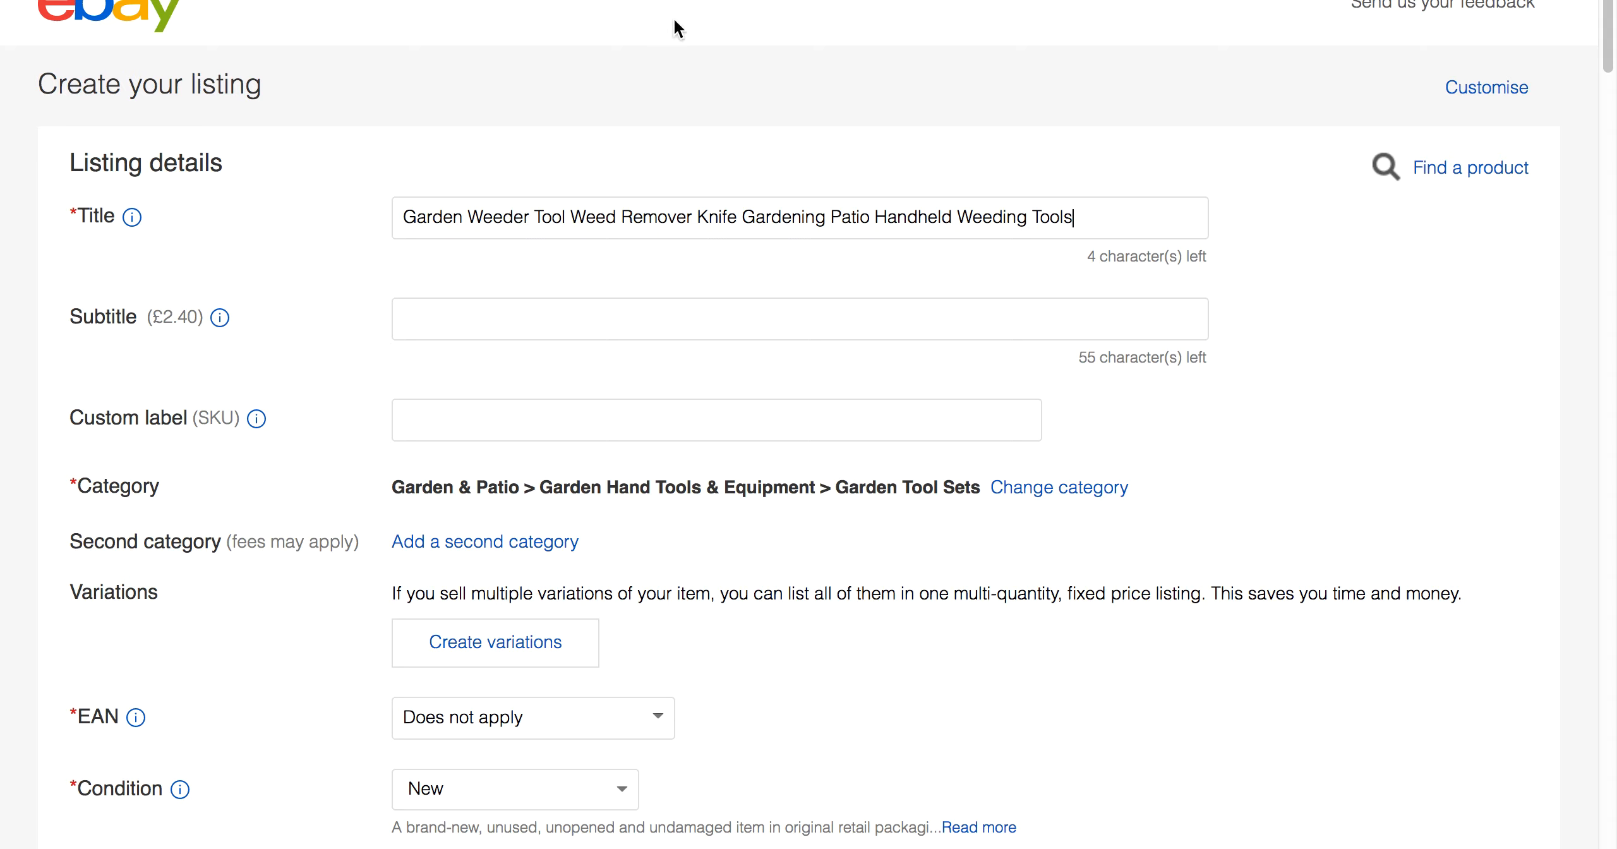
Check the Title Builder keywords and enter "garden tool tools gardening weeding weeder patio weed" in the eBay listing's subtitle for comparison.
key("ctrl+Tab")
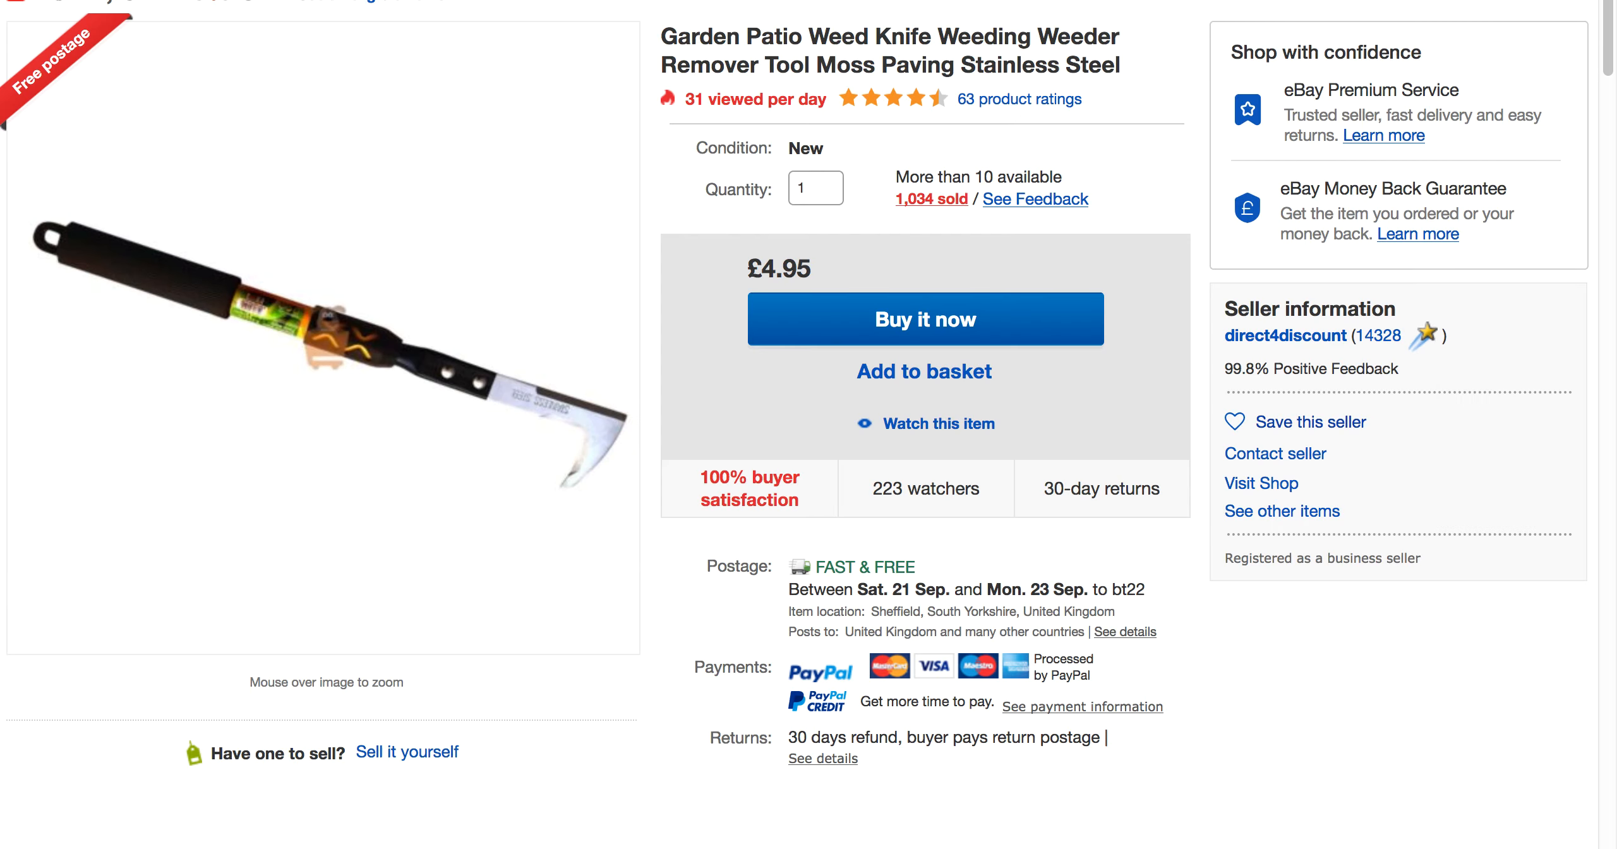
key("ctrl+Tab")
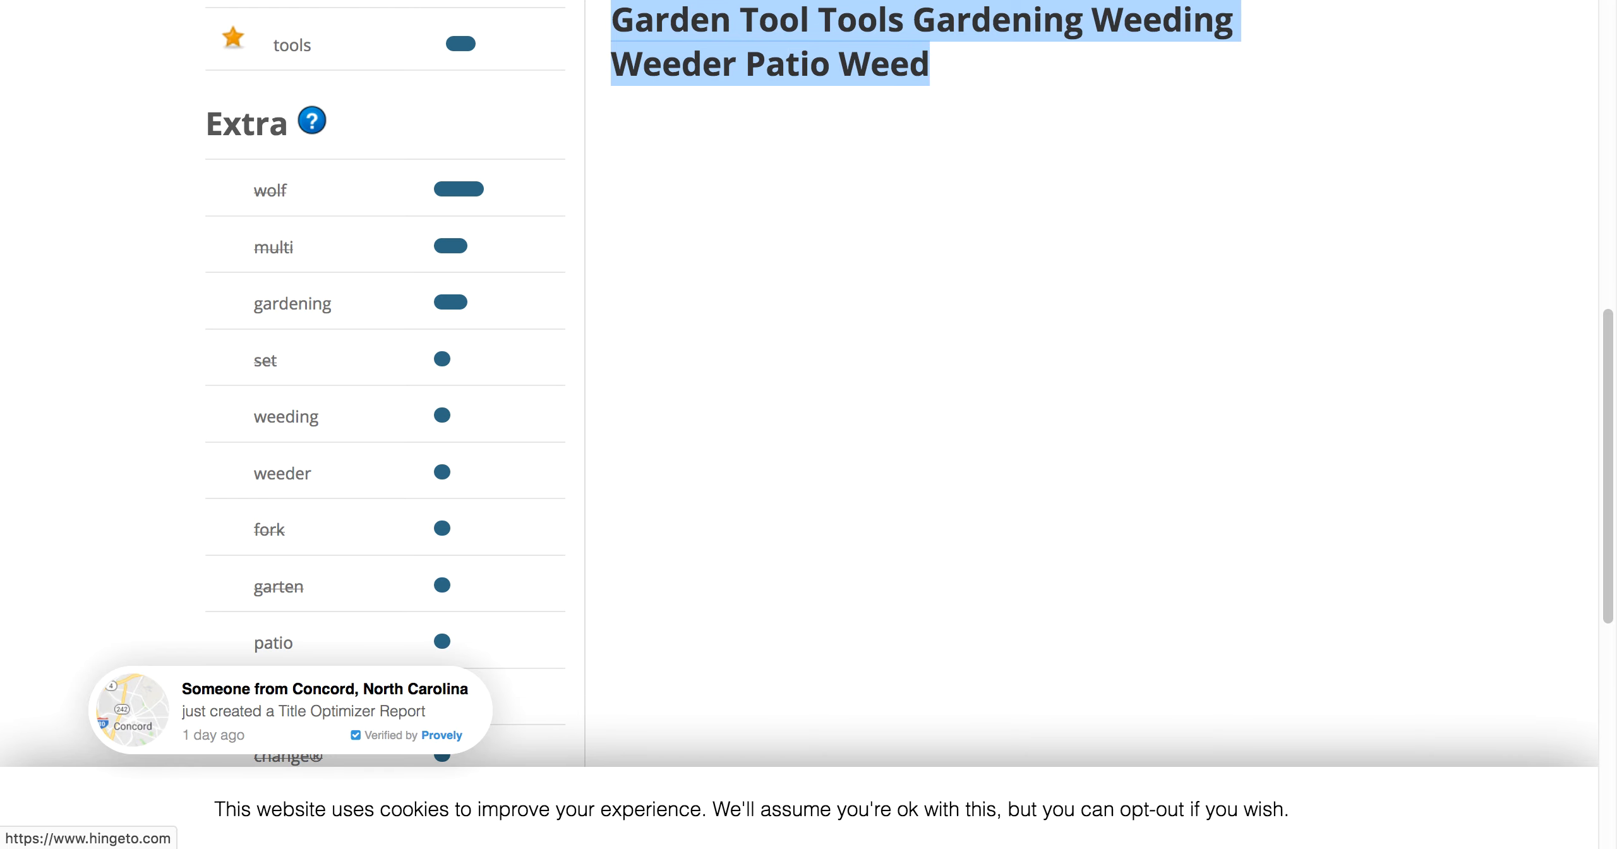
key("ctrl+Tab")
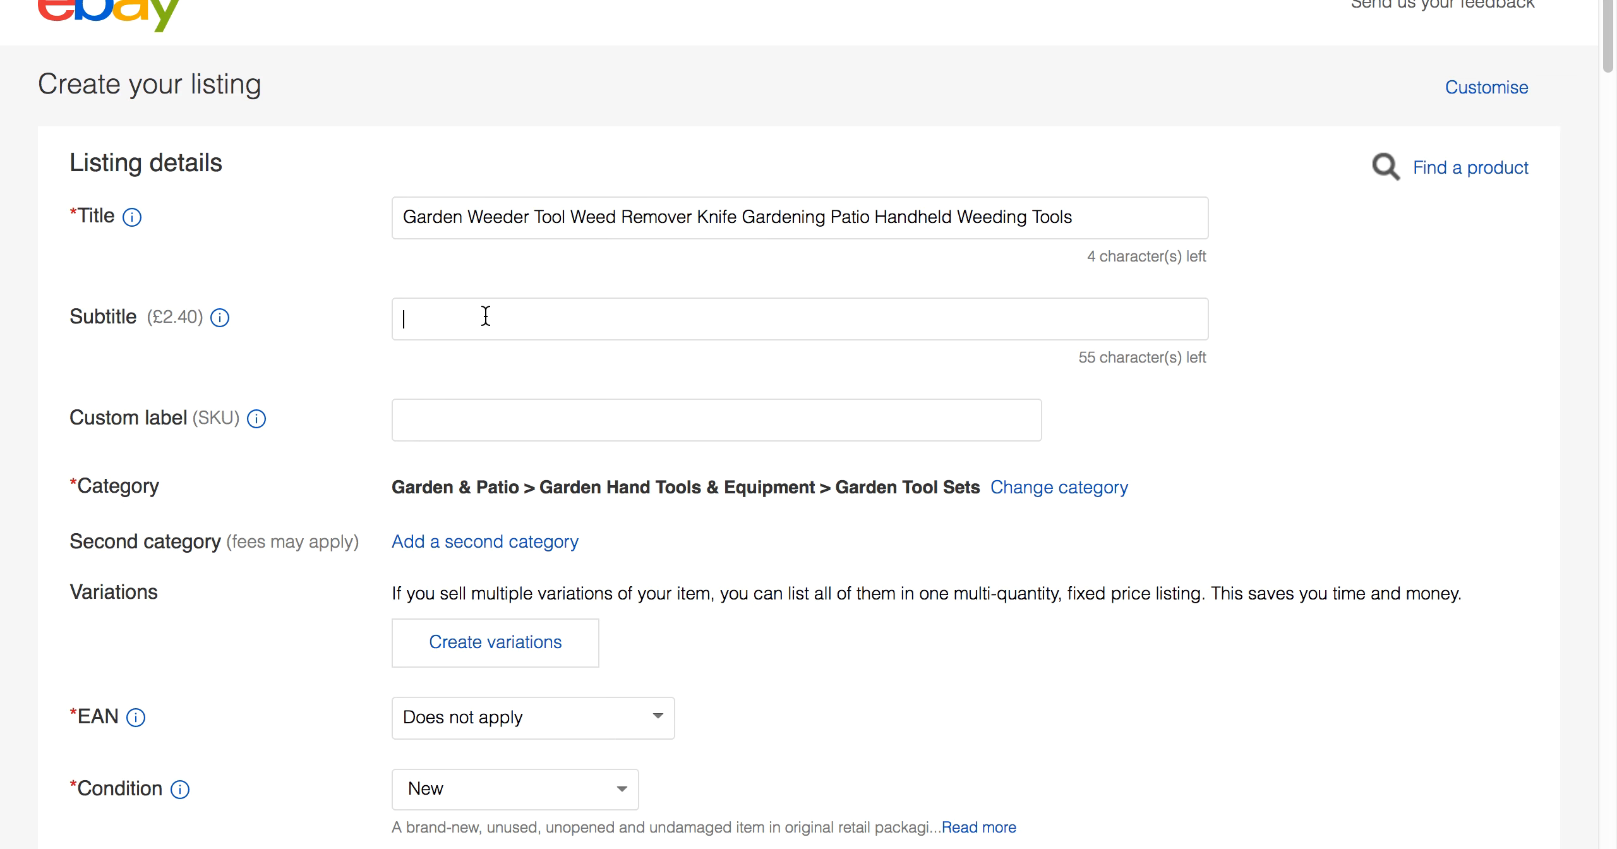
type("garden tool tools gardening weeding weeder patio weed")
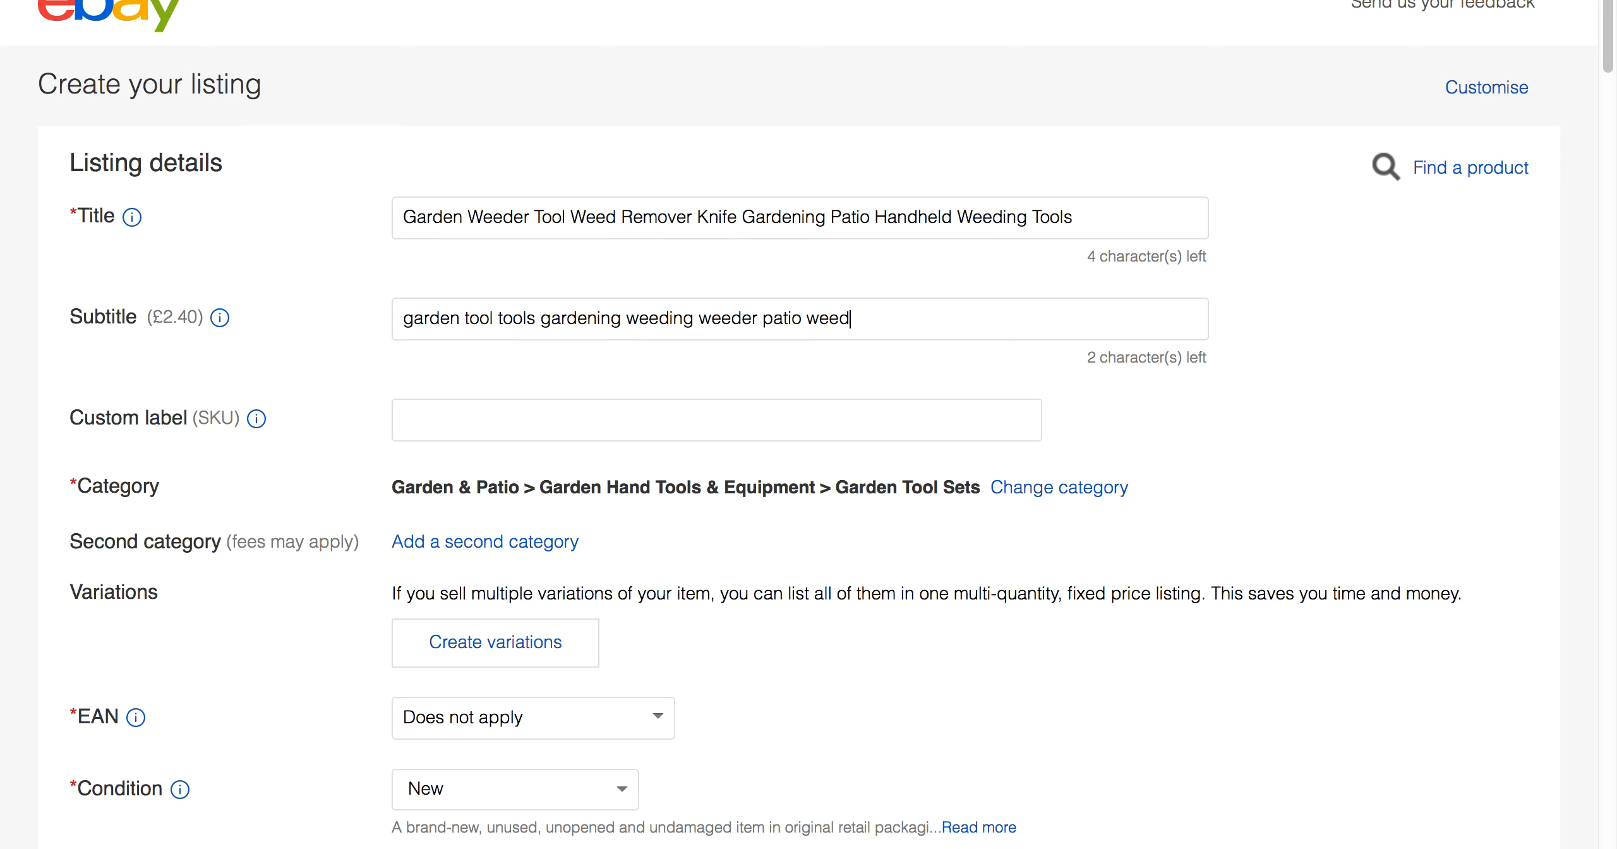
Compare the Title Builder keywords and the competing Garden Patio Weed Knife title with the title in the listing form.
key("ctrl+Tab")
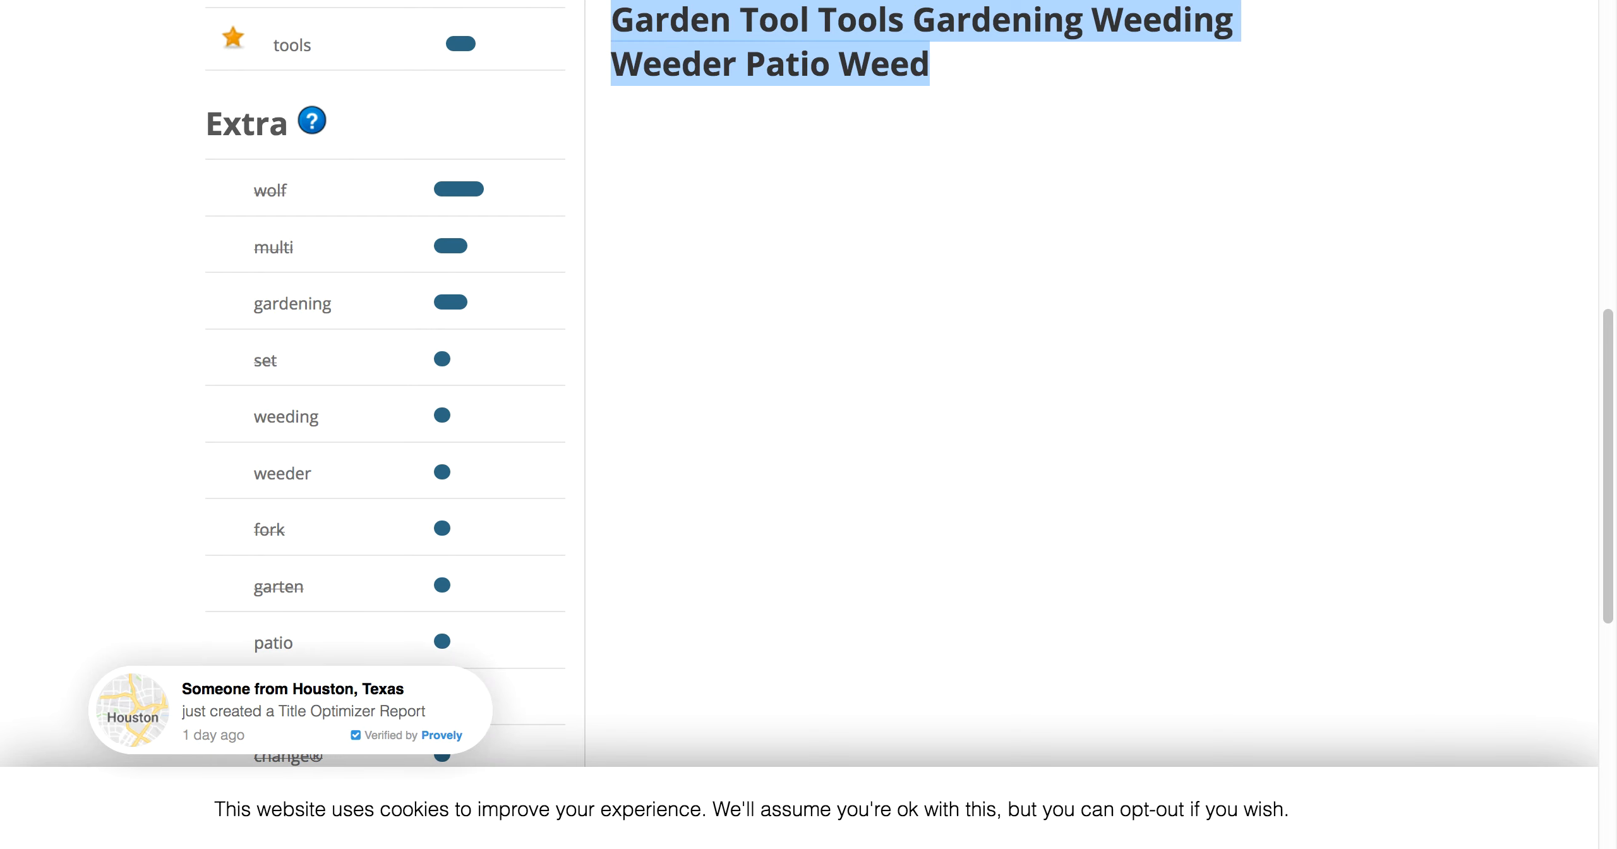
key("ctrl+Tab")
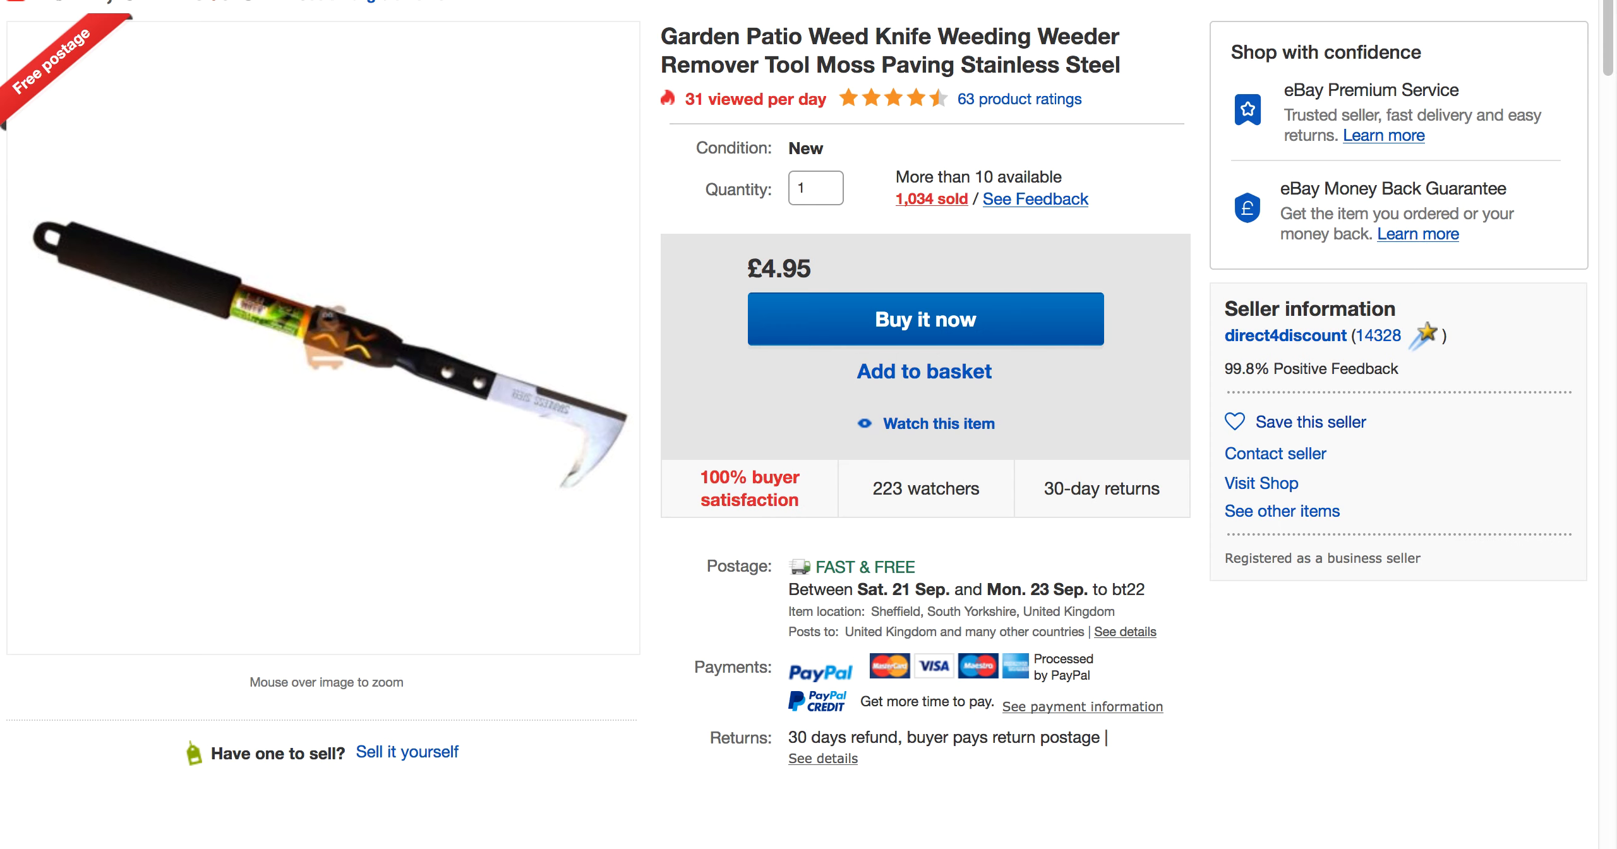
key("ctrl+Tab")
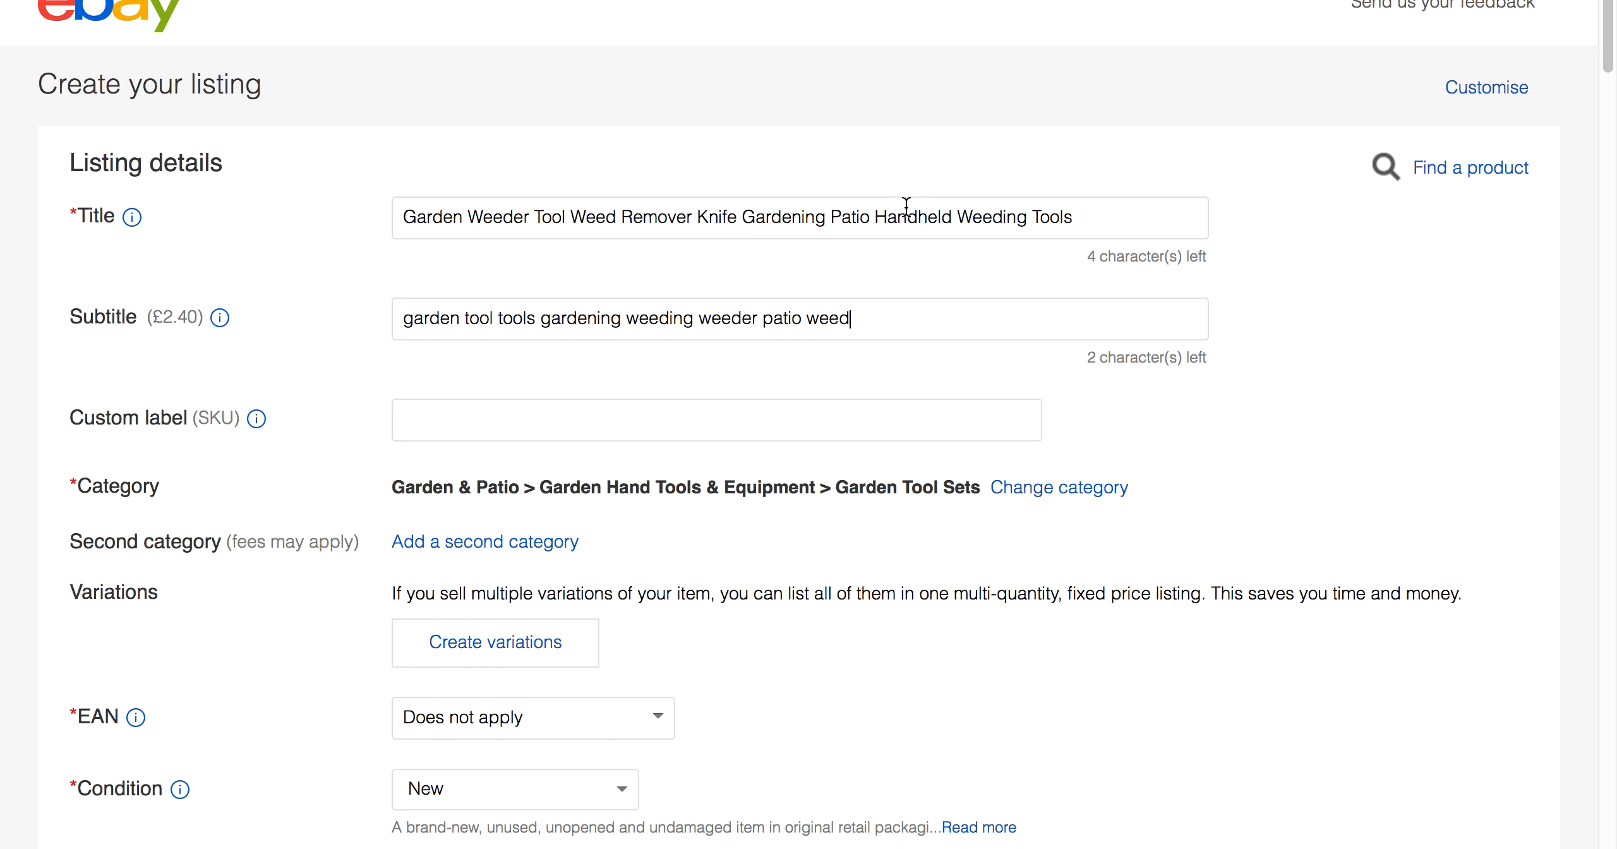
Clear the keyword text from the listing's subtitle.
key("ctrl+Tab")
left_click_drag(881, 322, 701, 275)
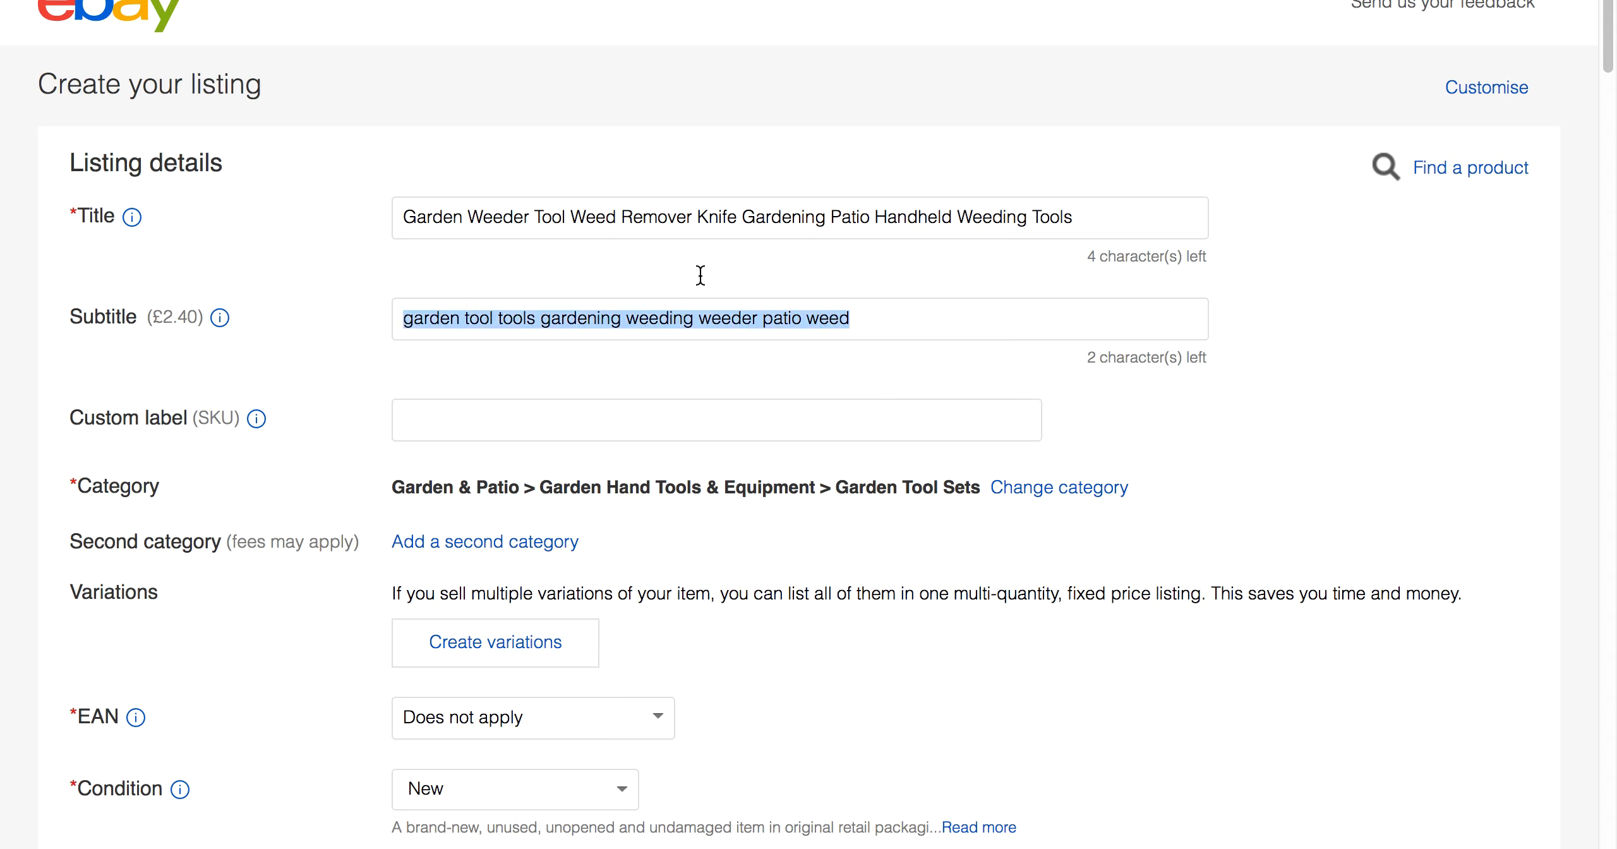
key("BackSpace")
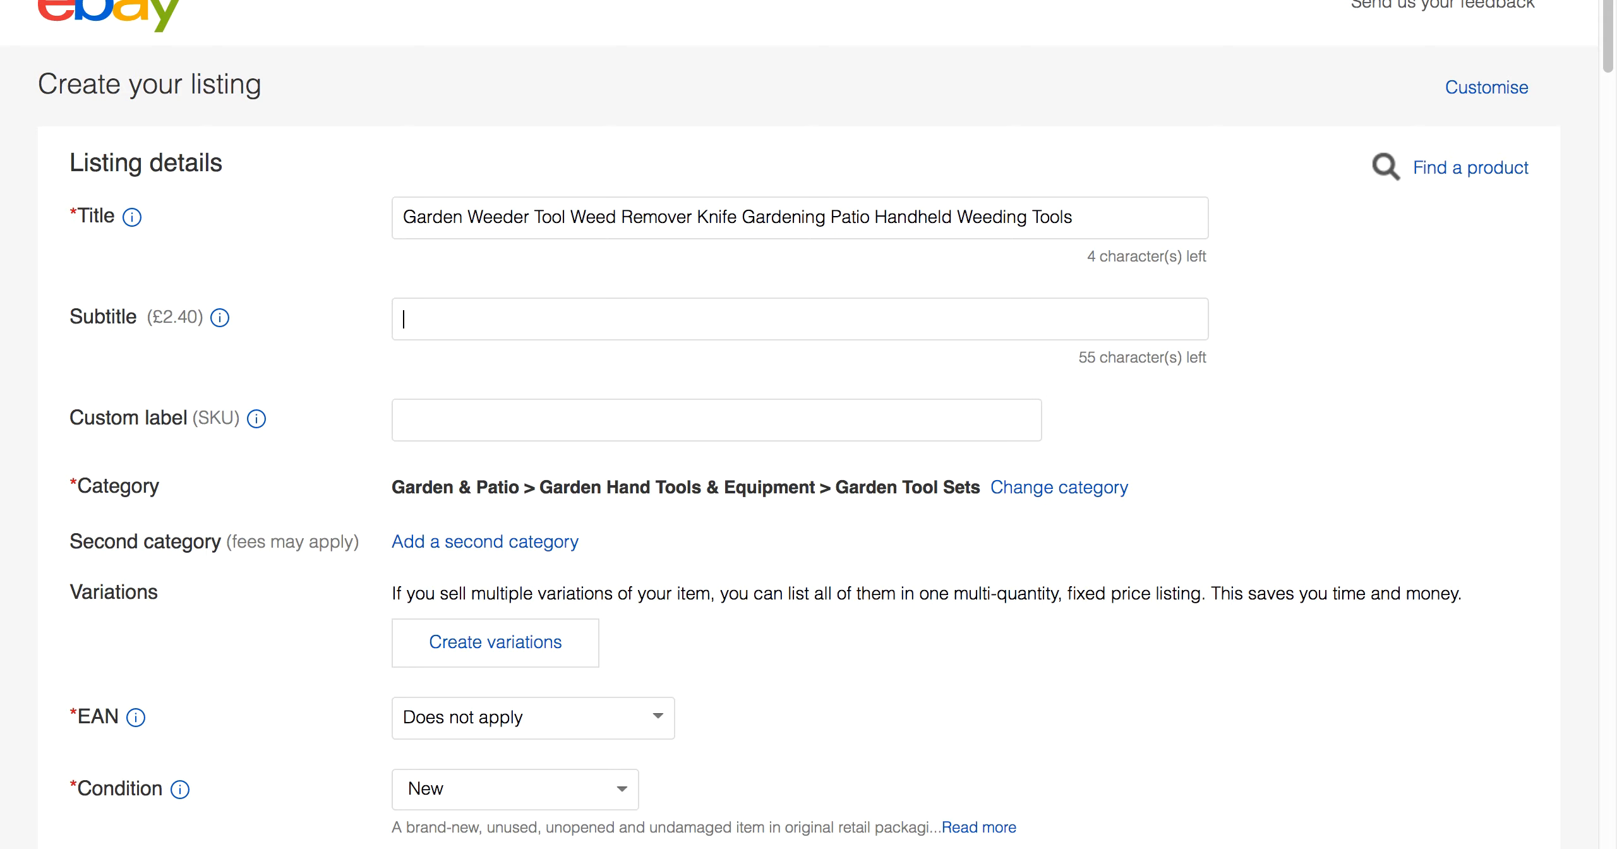
Switch to Title Builder and check the Garden Tool search and its suggested eBay category.
left_click(404, 319)
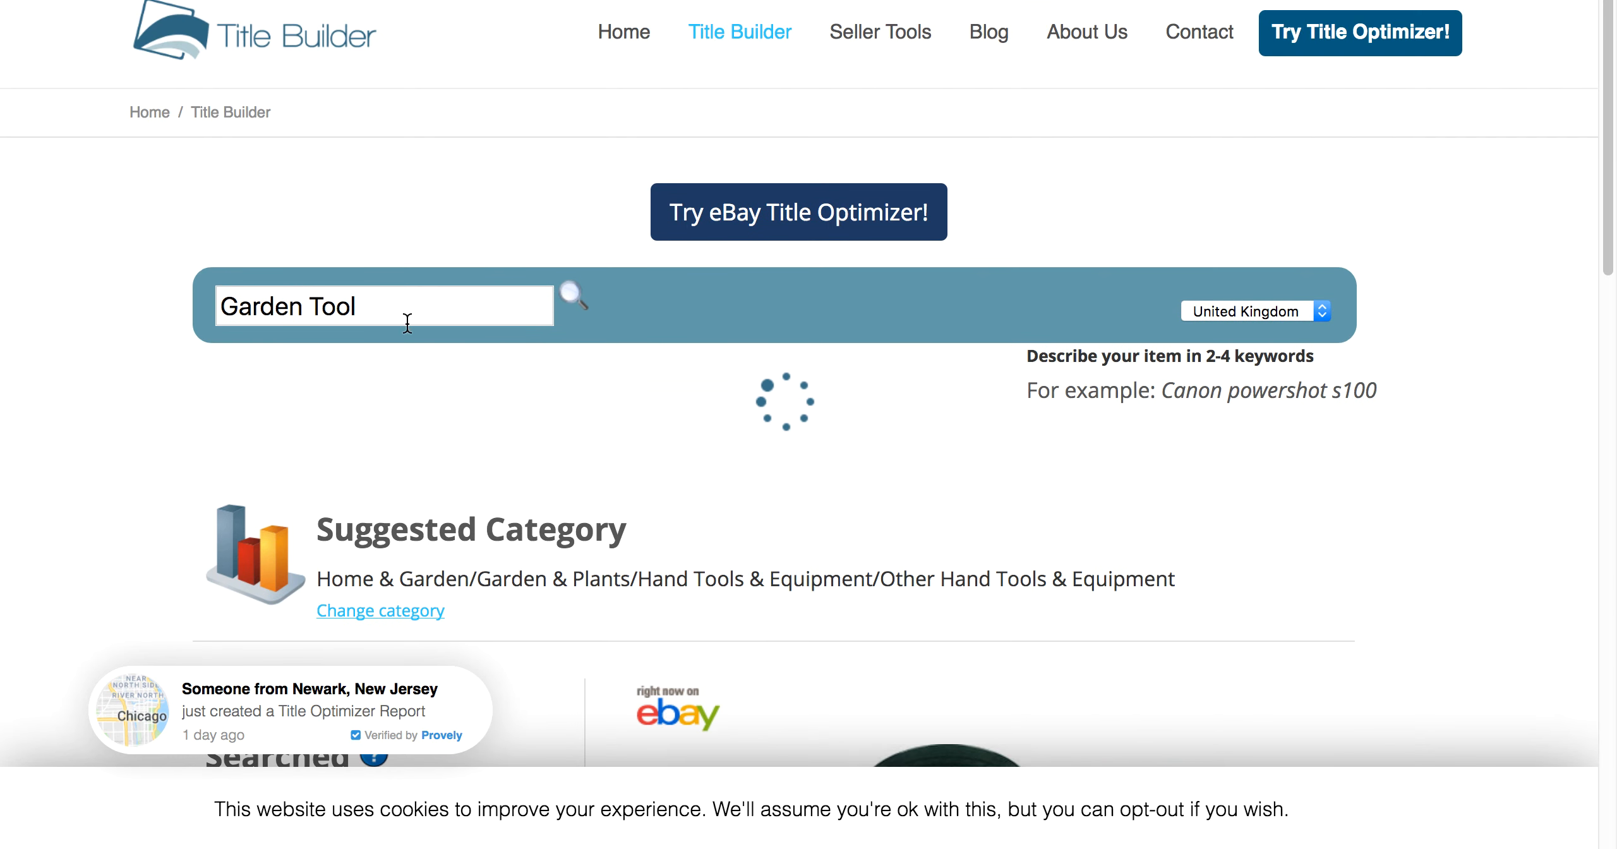
left_click(382, 308)
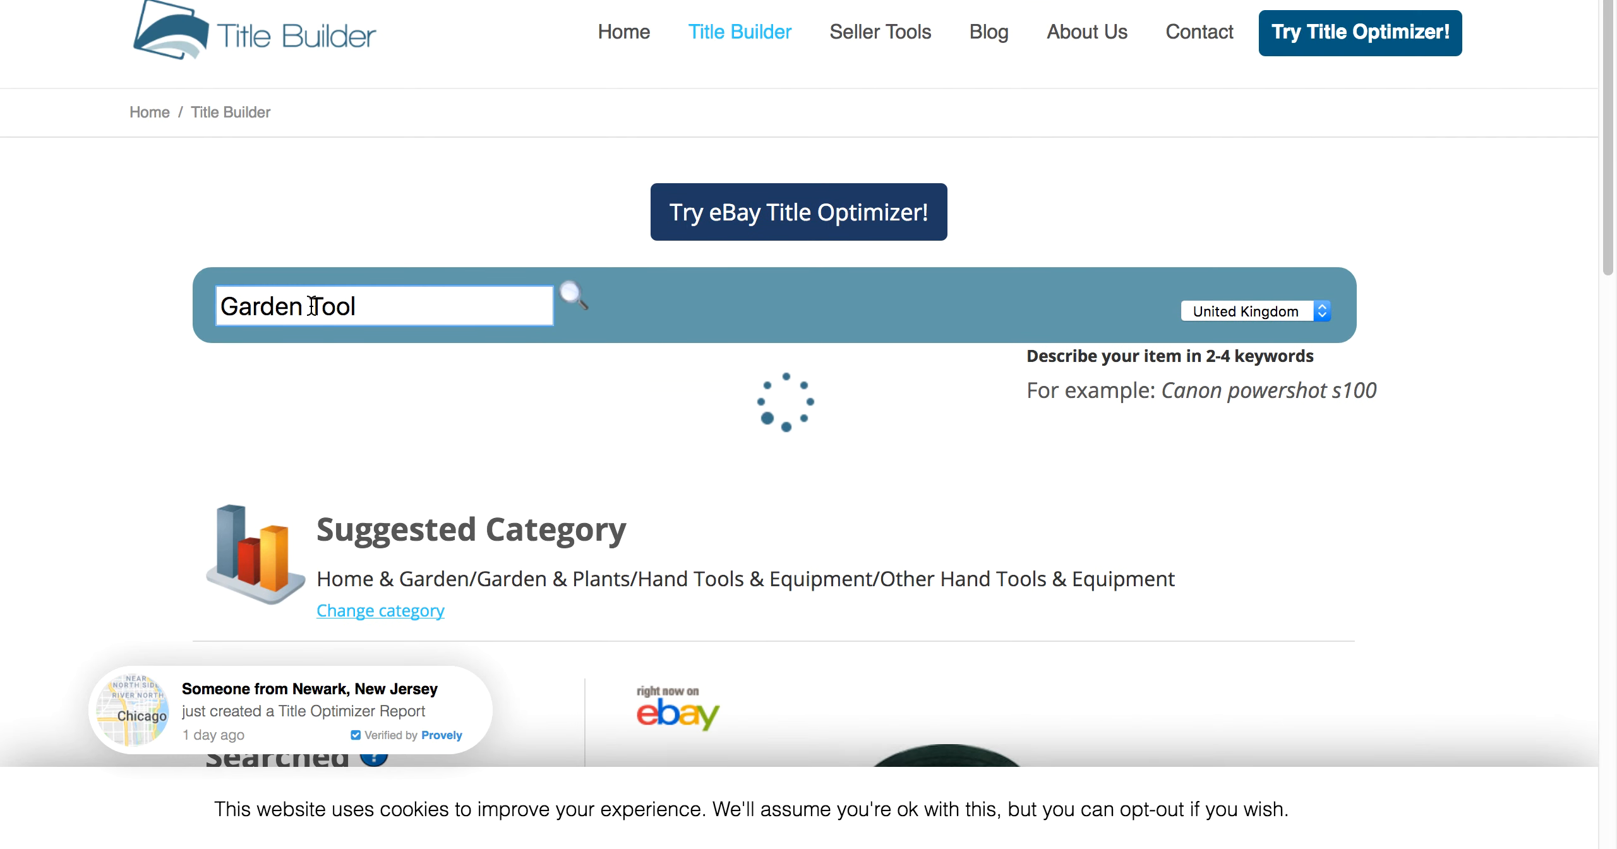
scroll(473, 460, "down", 5)
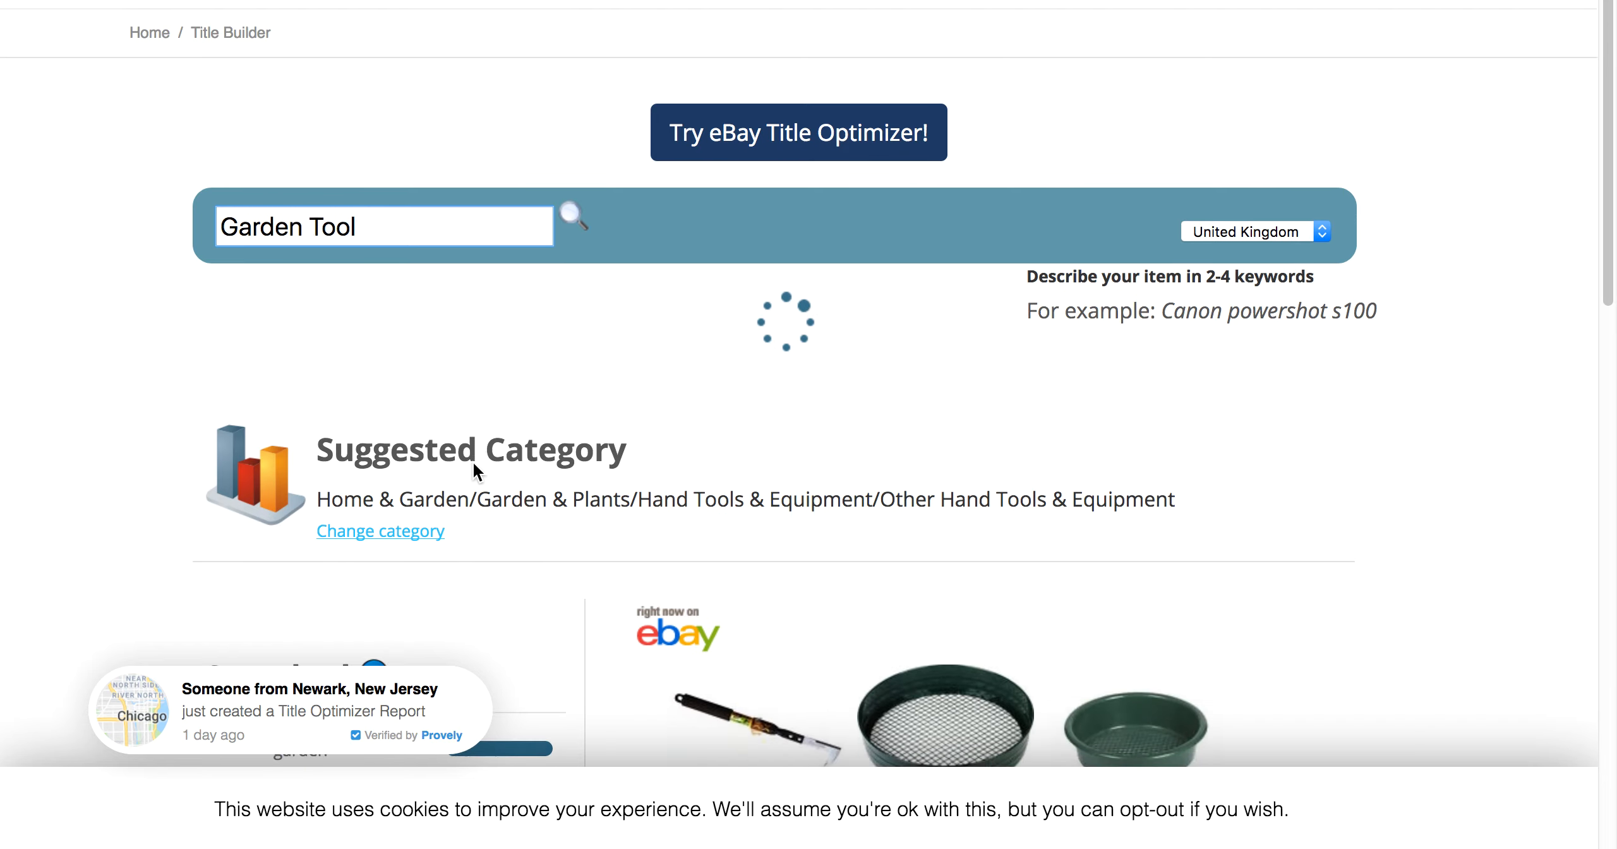
scroll(491, 469, "down", 1)
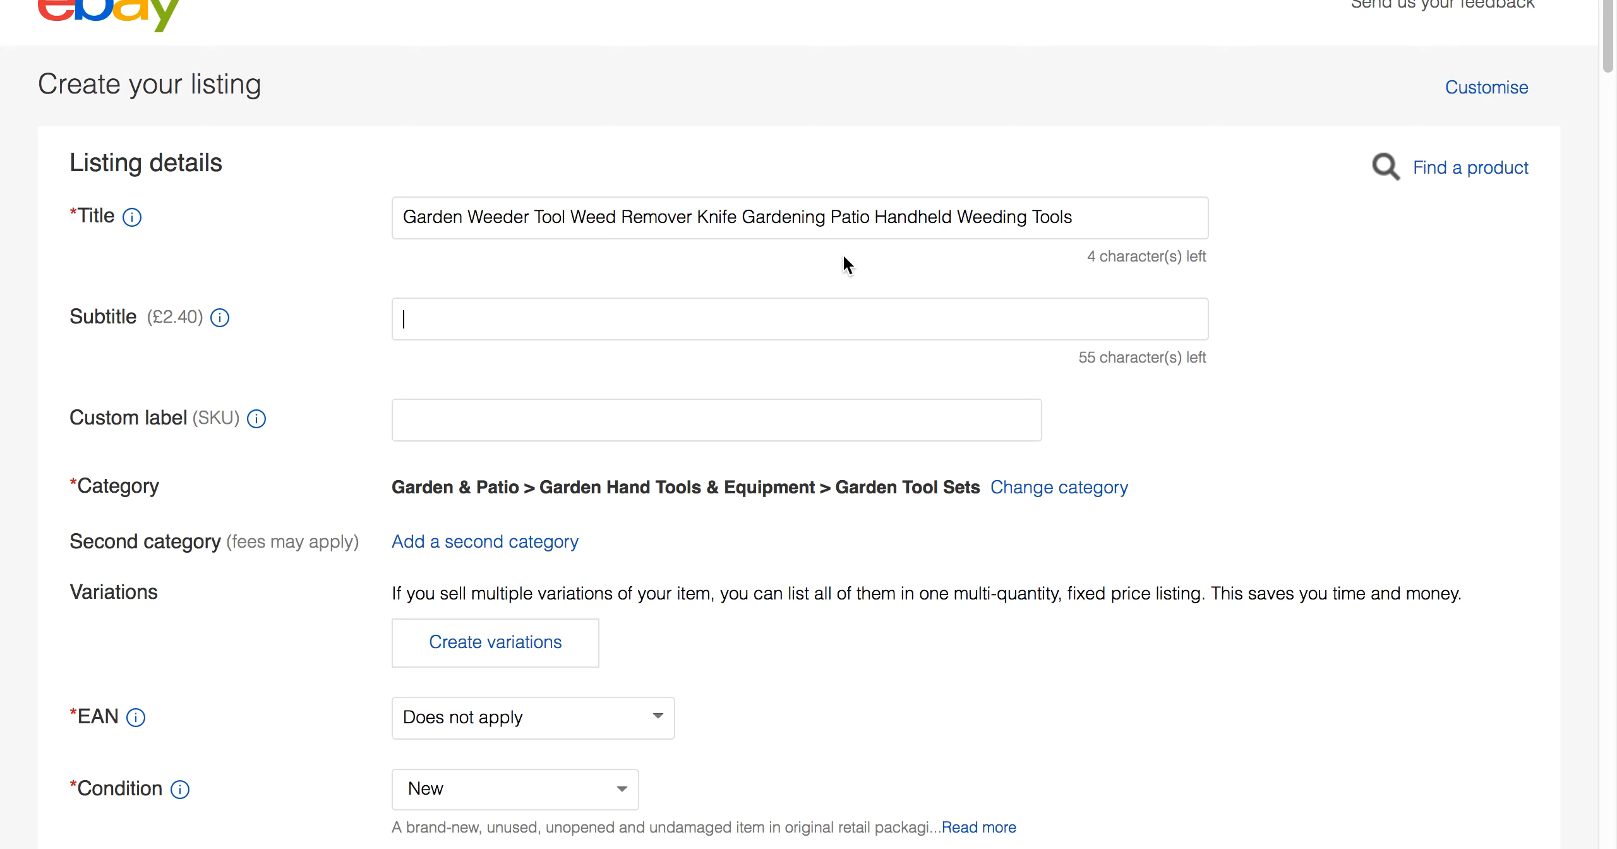
Return to the eBay listing form and review its fields from the title to the photo section.
scroll(842, 253, "down", 1)
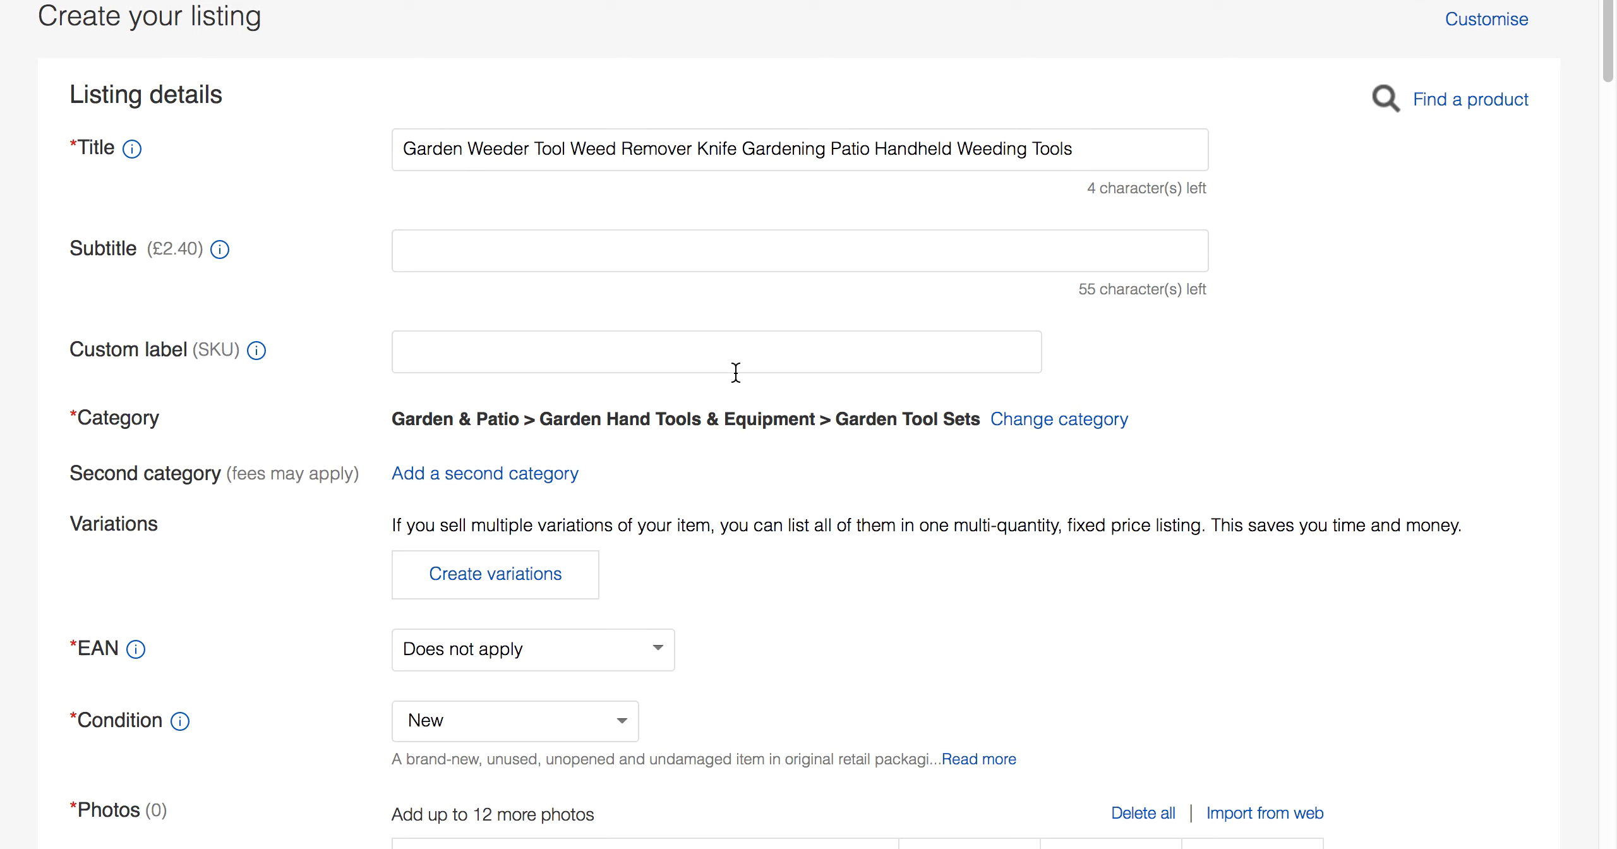
scroll(736, 373, "down", 2)
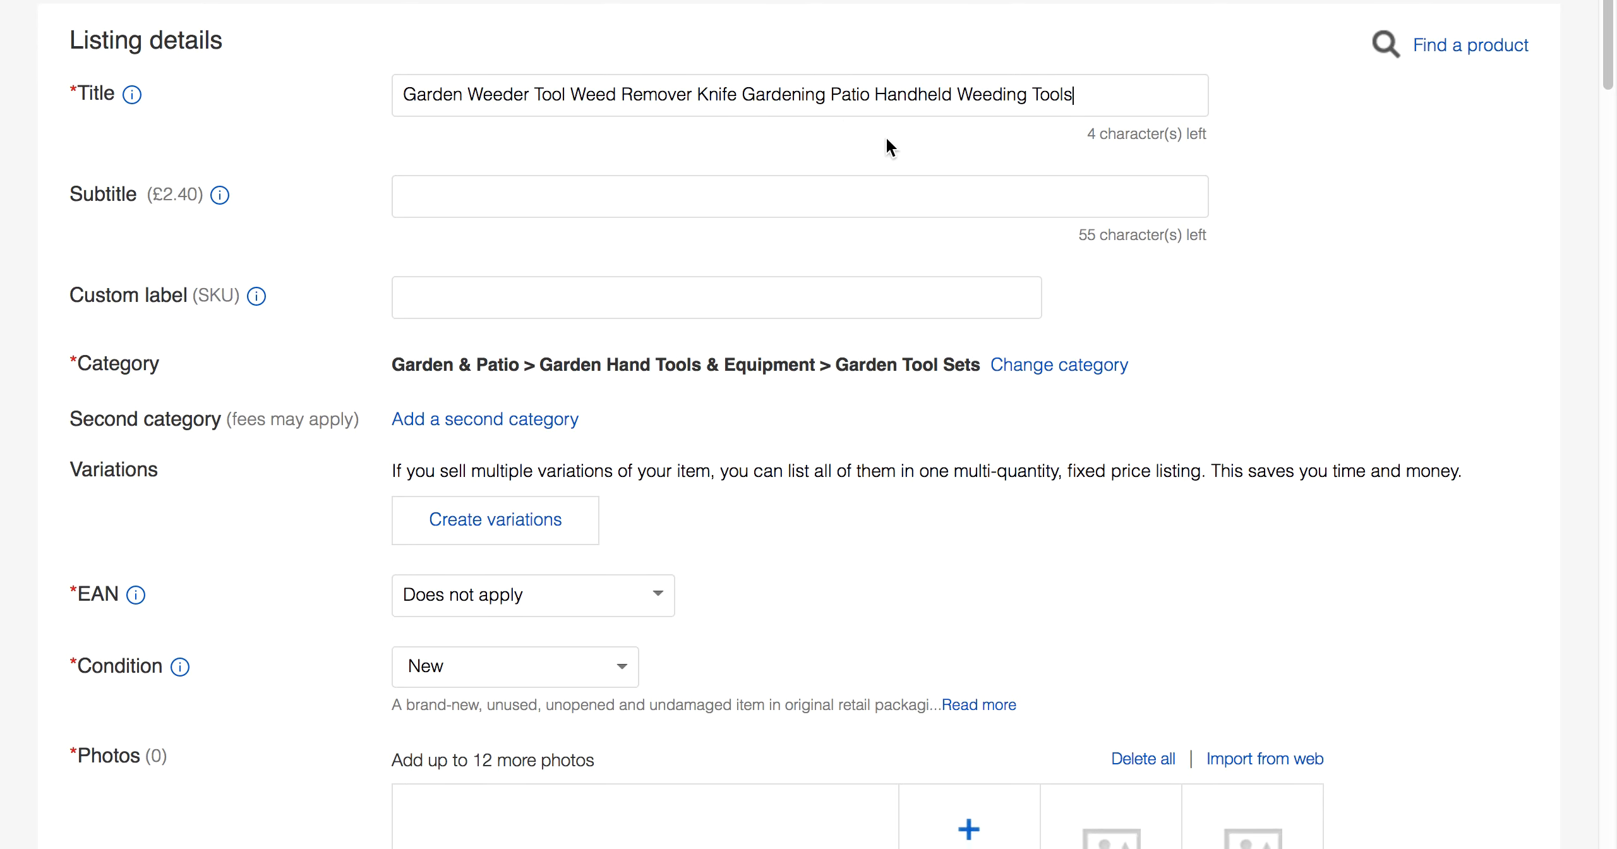
scroll(934, 334, "down", 10)
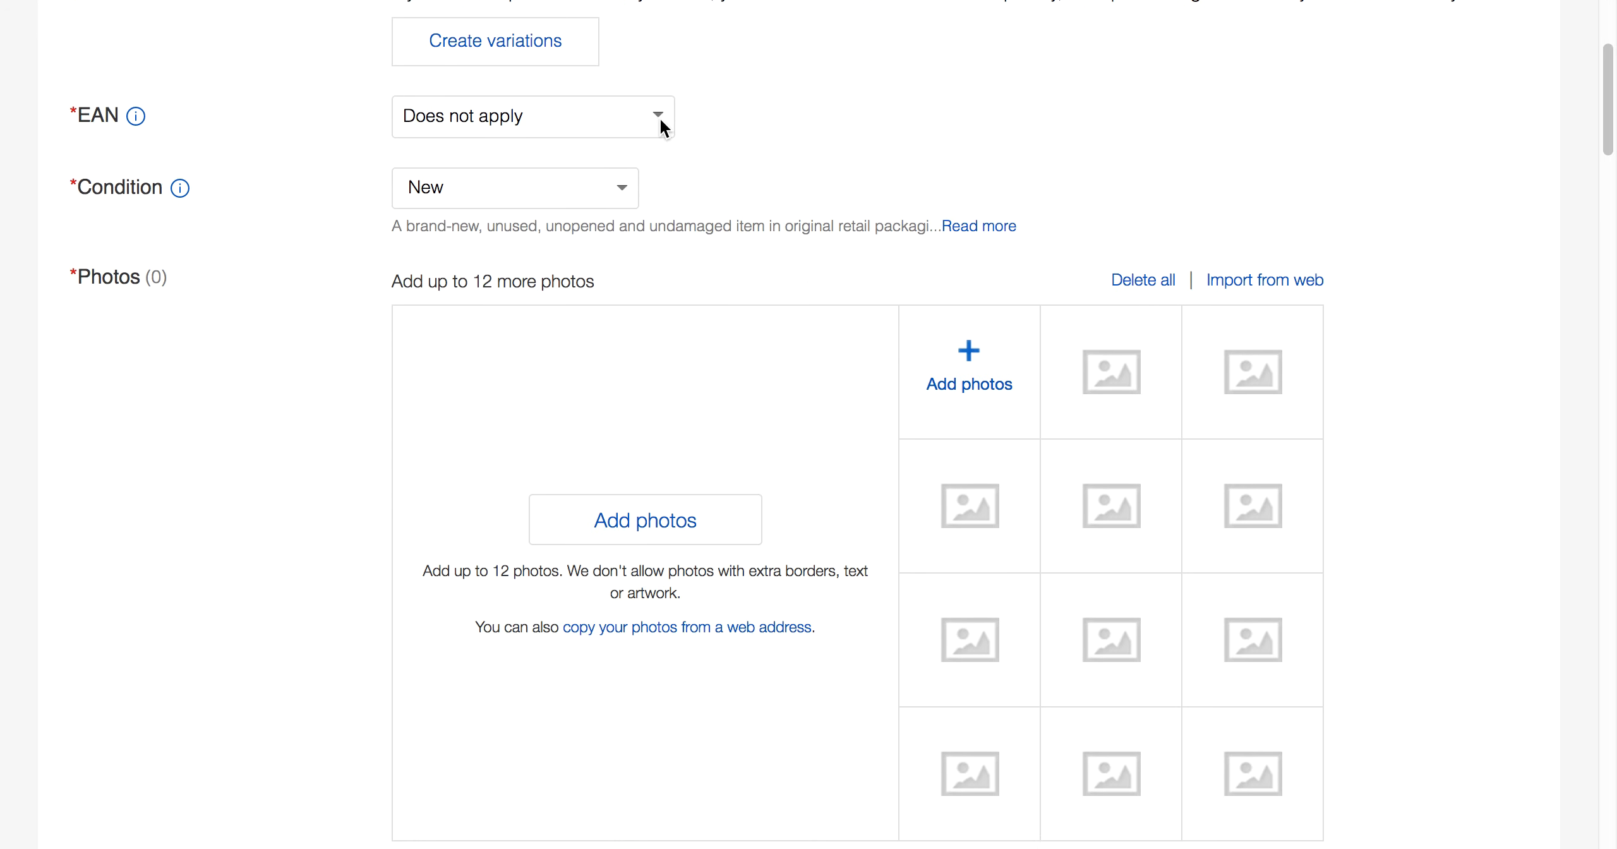
scroll(102, 143, "up", 12)
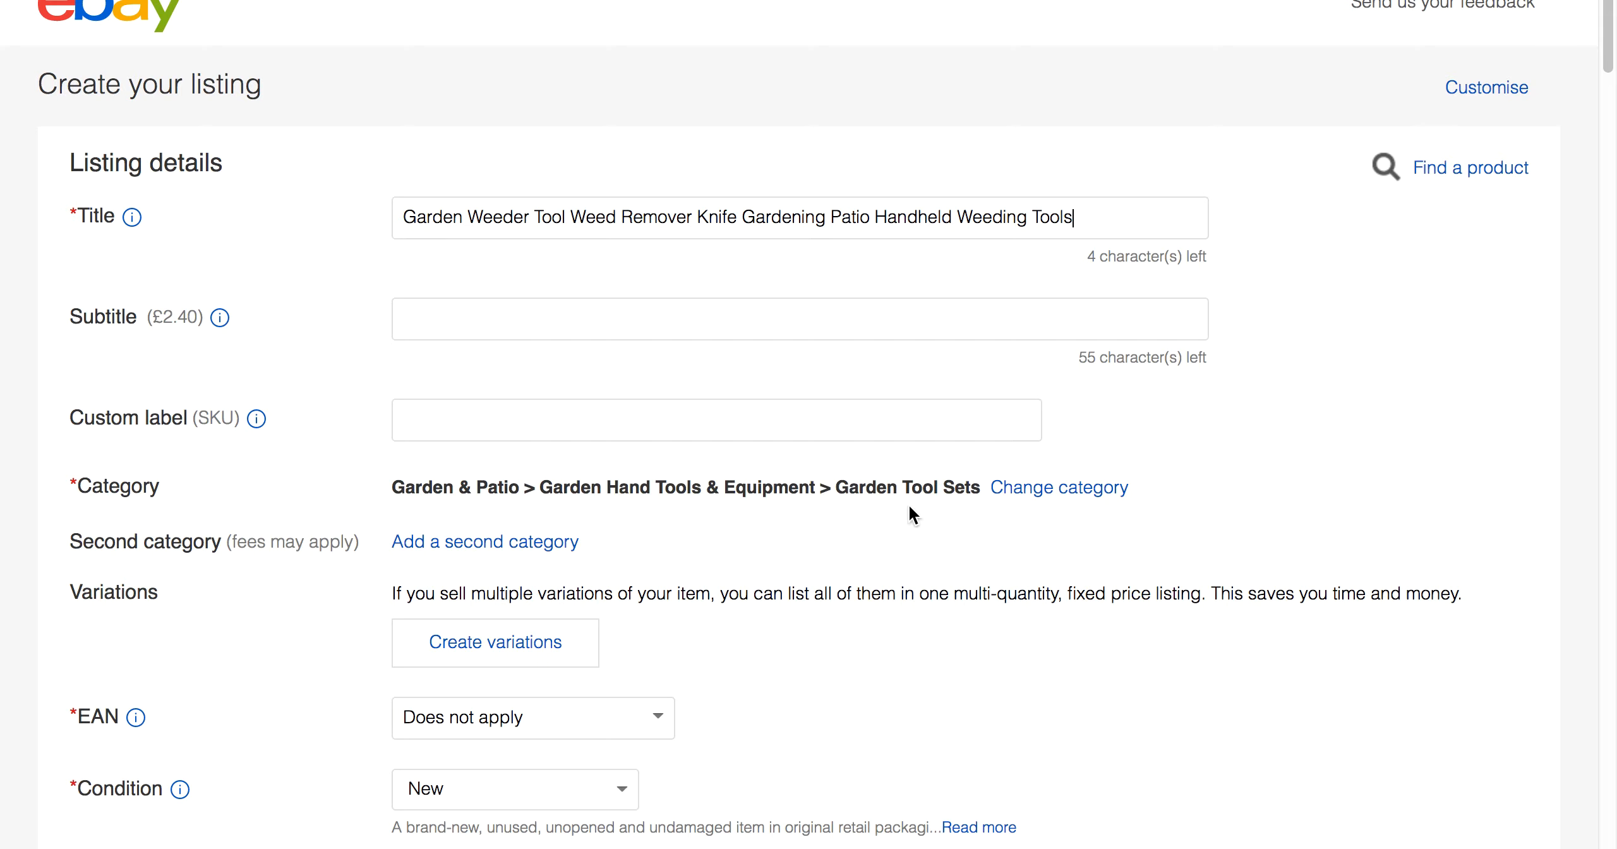
Review the listing's category, EAN and available item condition options, keeping the condition as New.
scroll(910, 509, "down", 3)
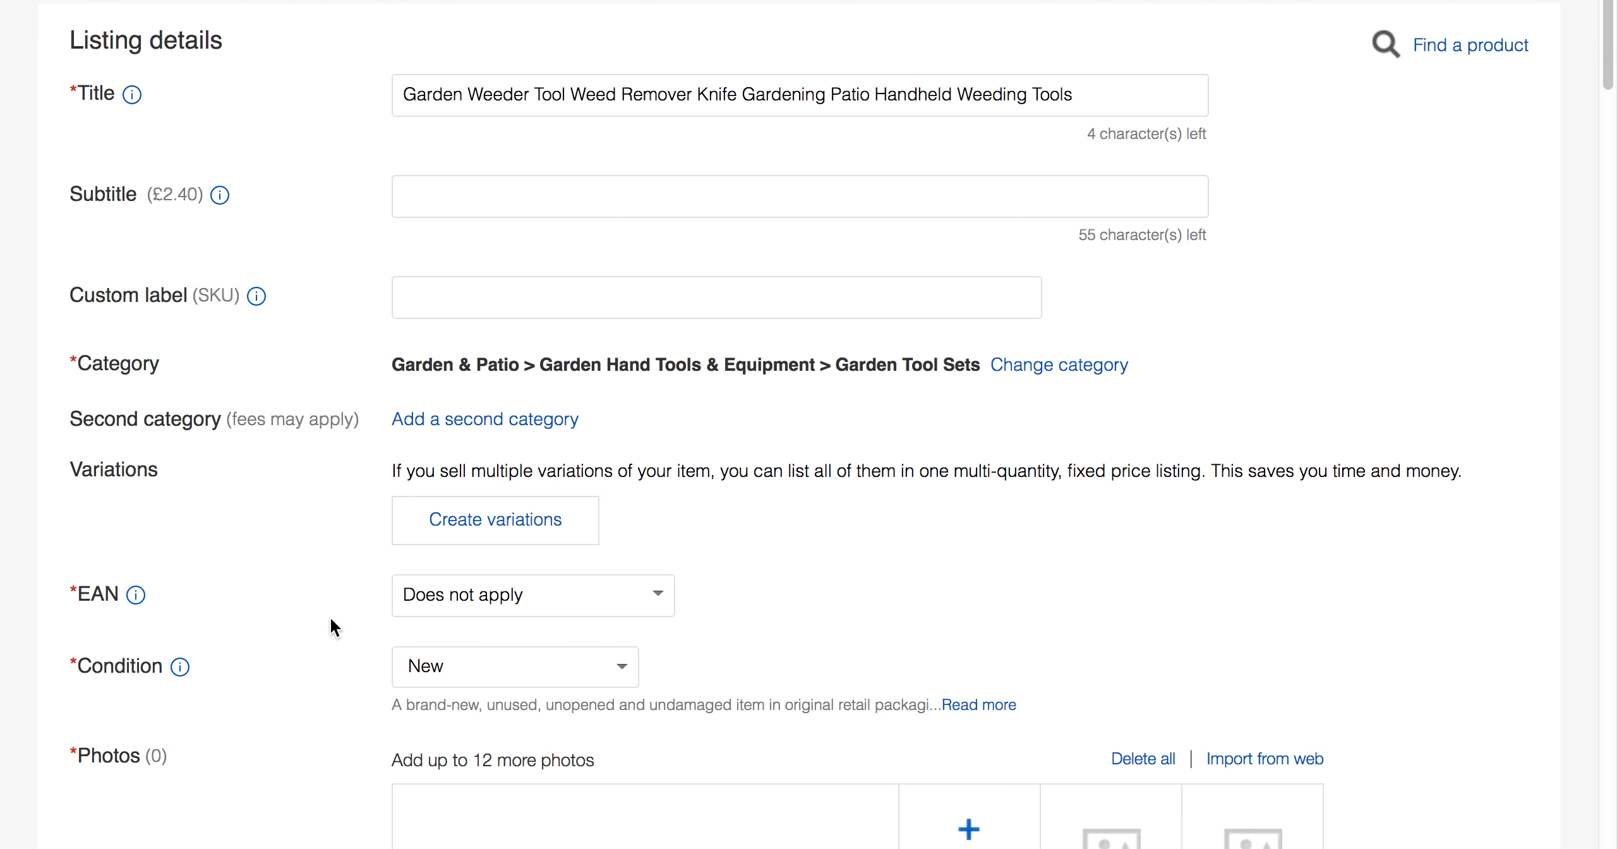
scroll(331, 619, "down", 3)
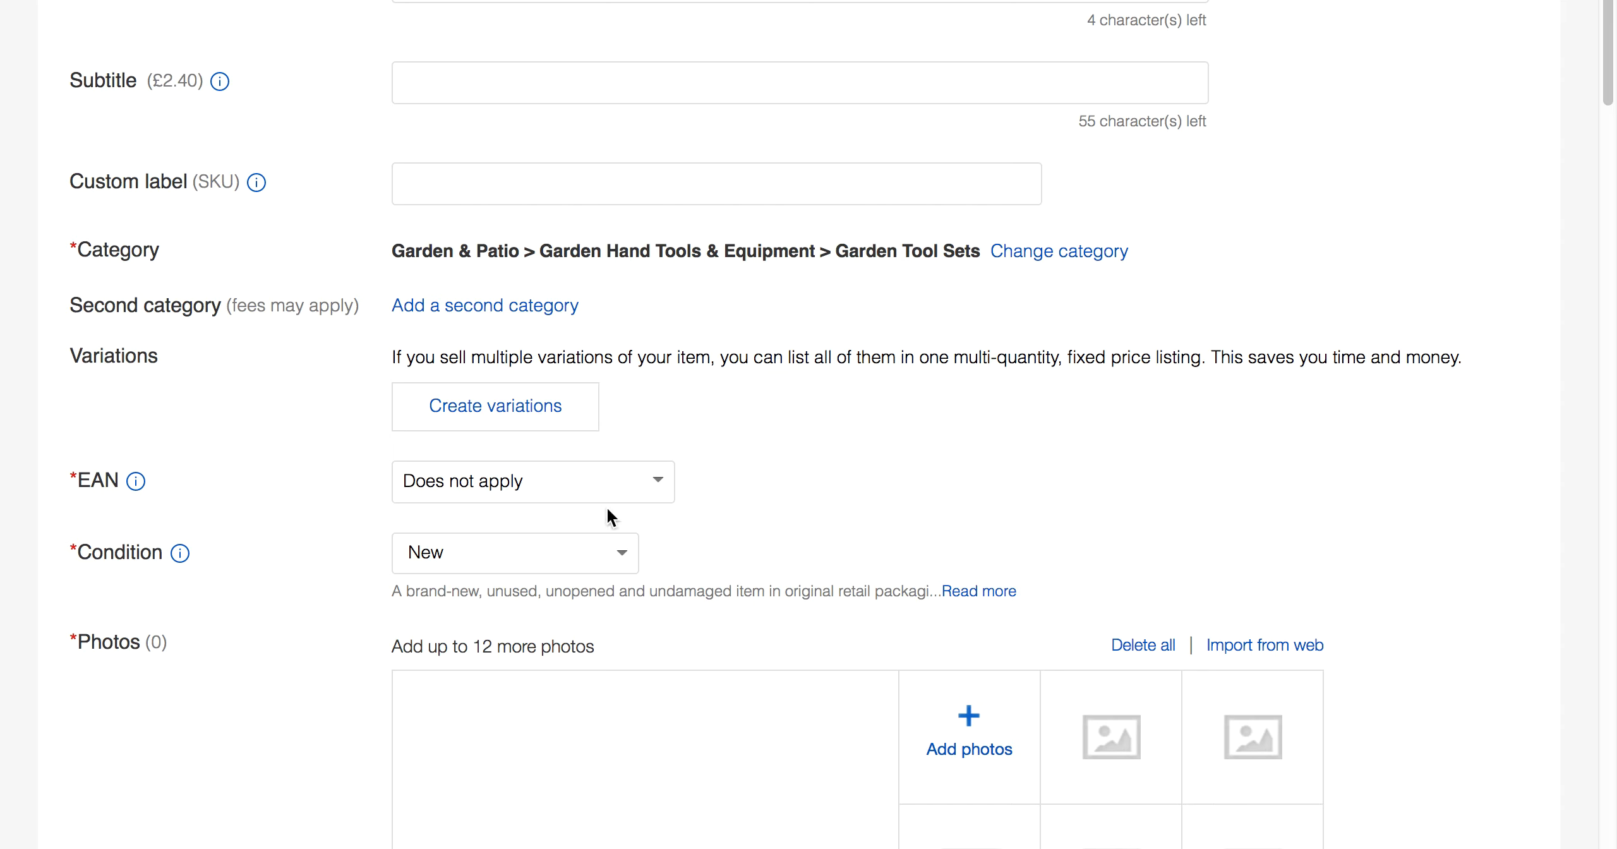
left_click(601, 550)
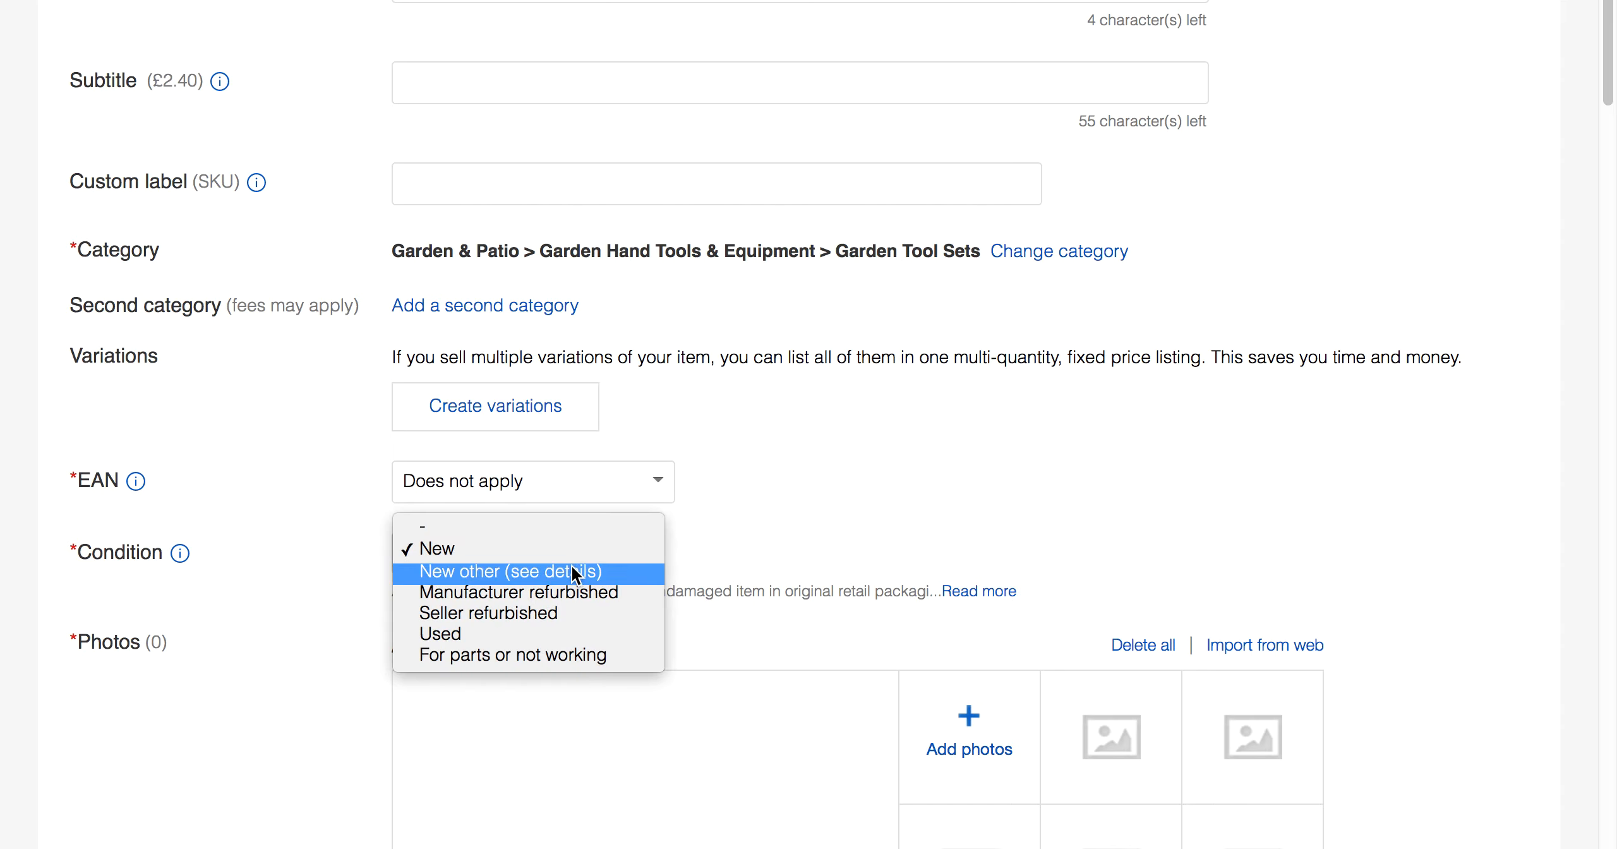
left_click(738, 532)
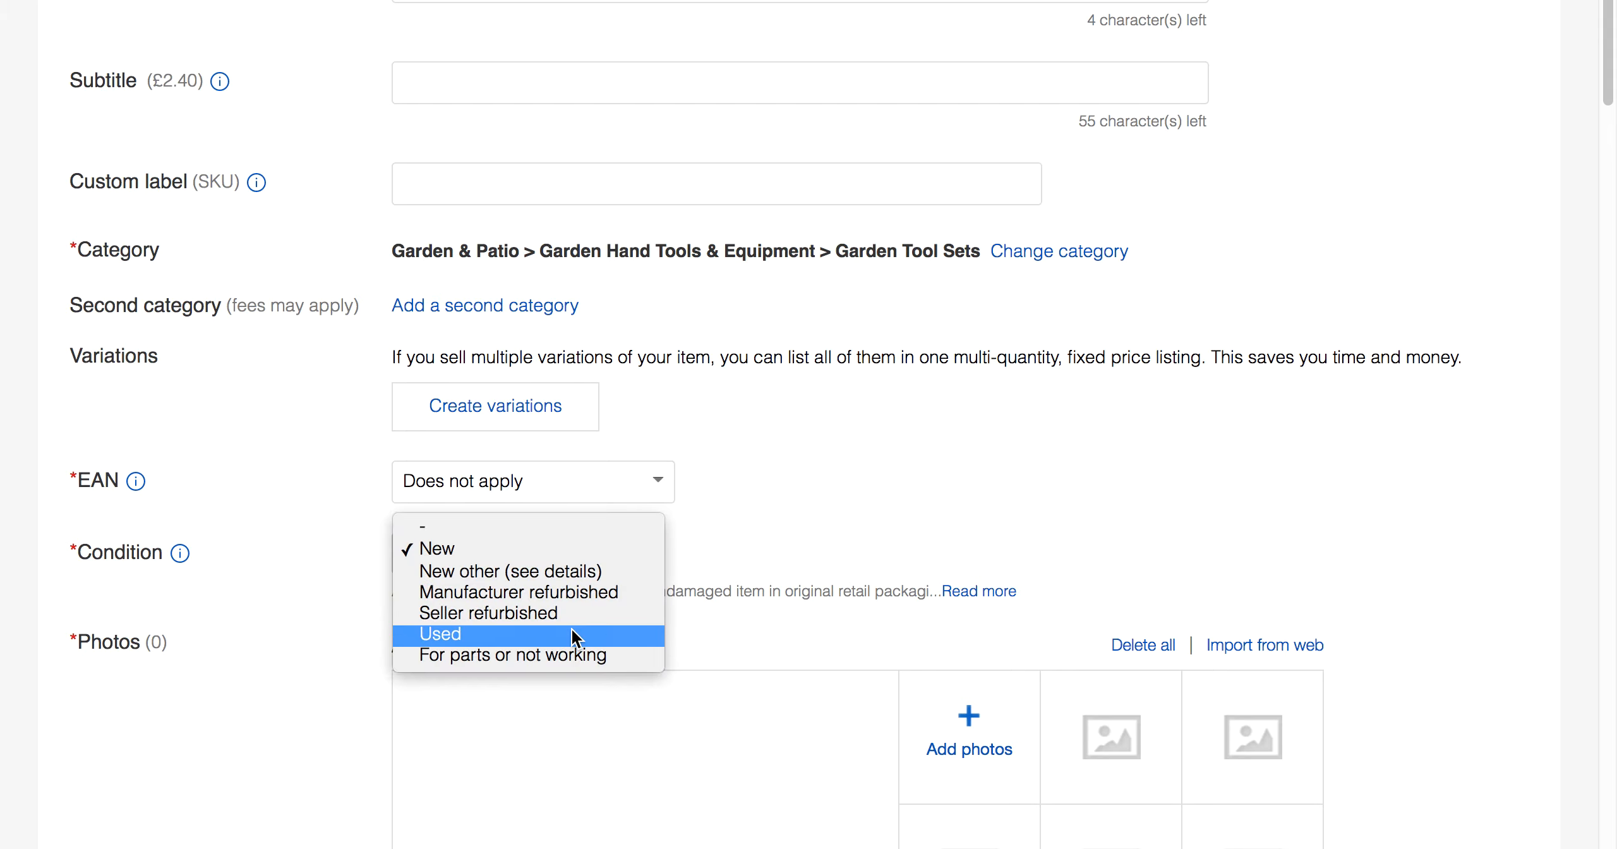
left_click(775, 538)
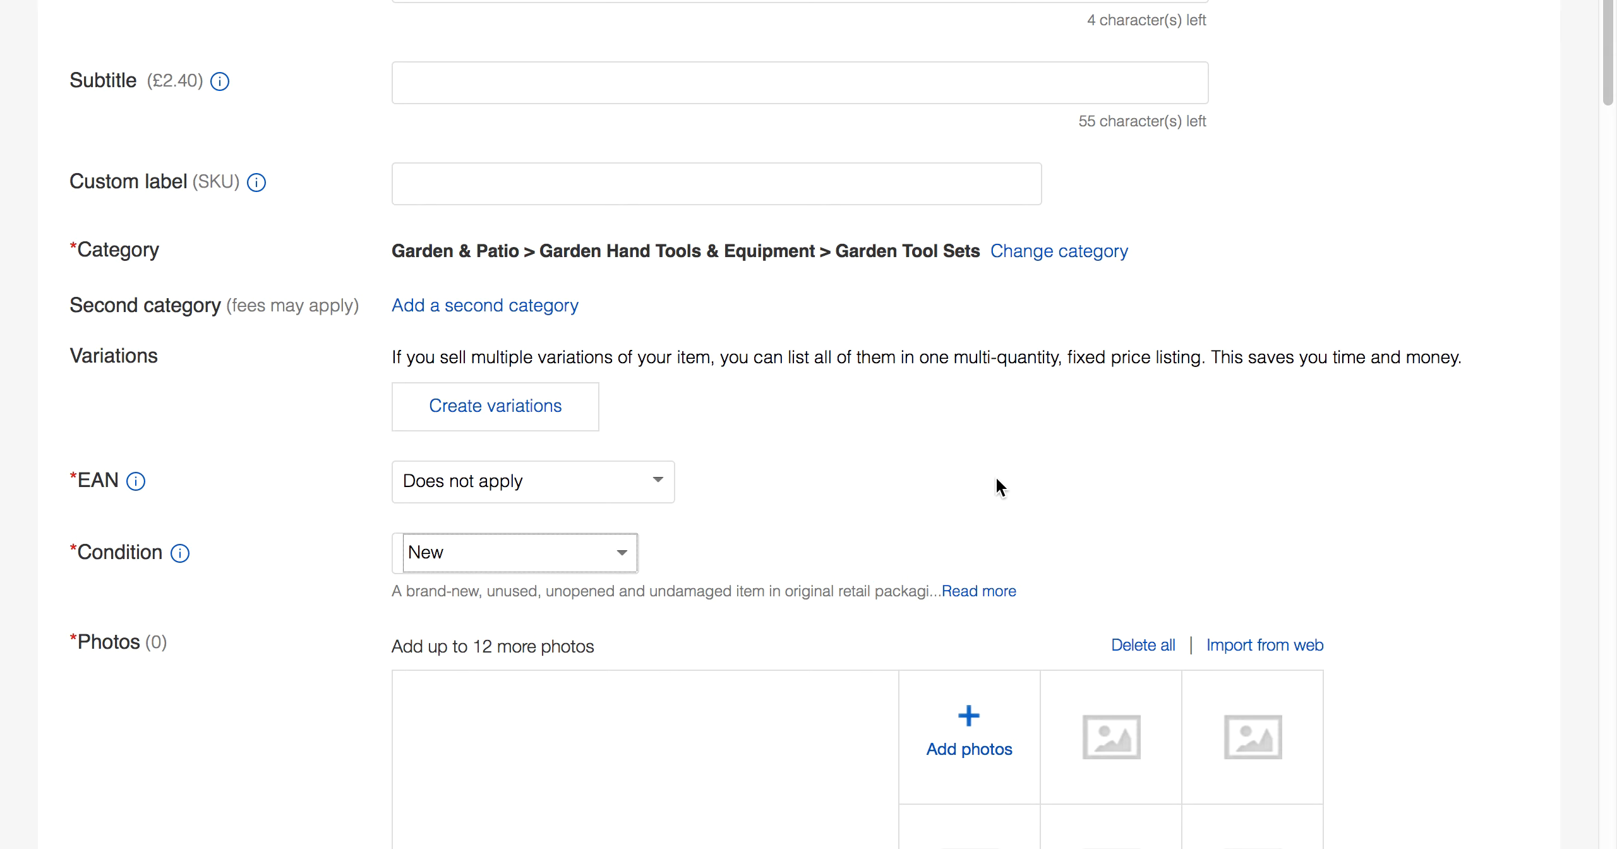
Switch to the competing Garden Patio Weed Knife listing and open its product photo at full size.
scroll(996, 478, "down", 5)
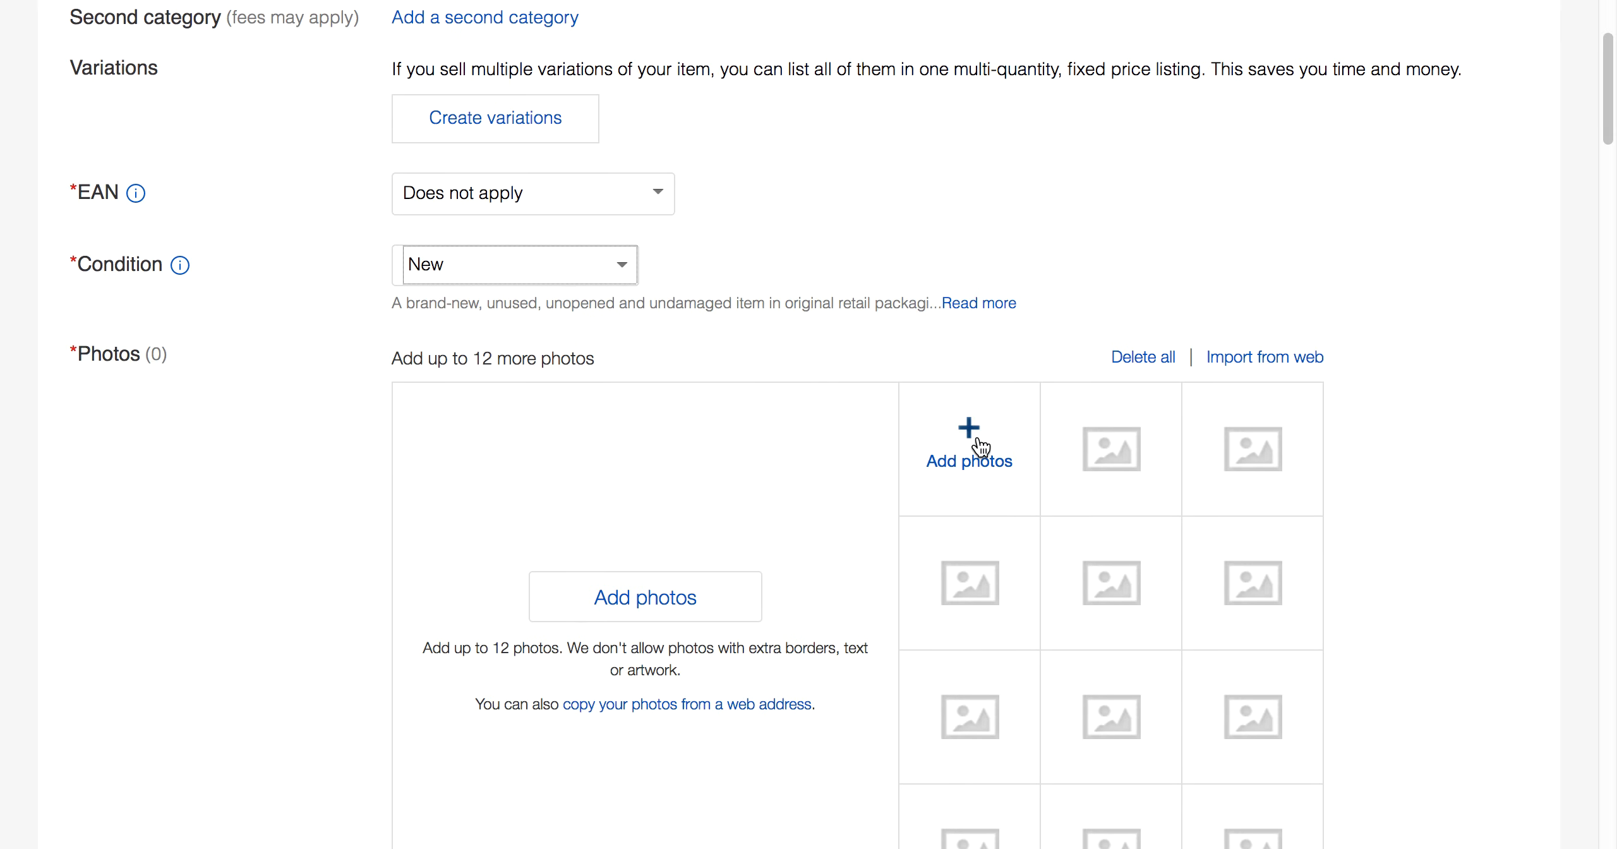
key("ctrl+Tab")
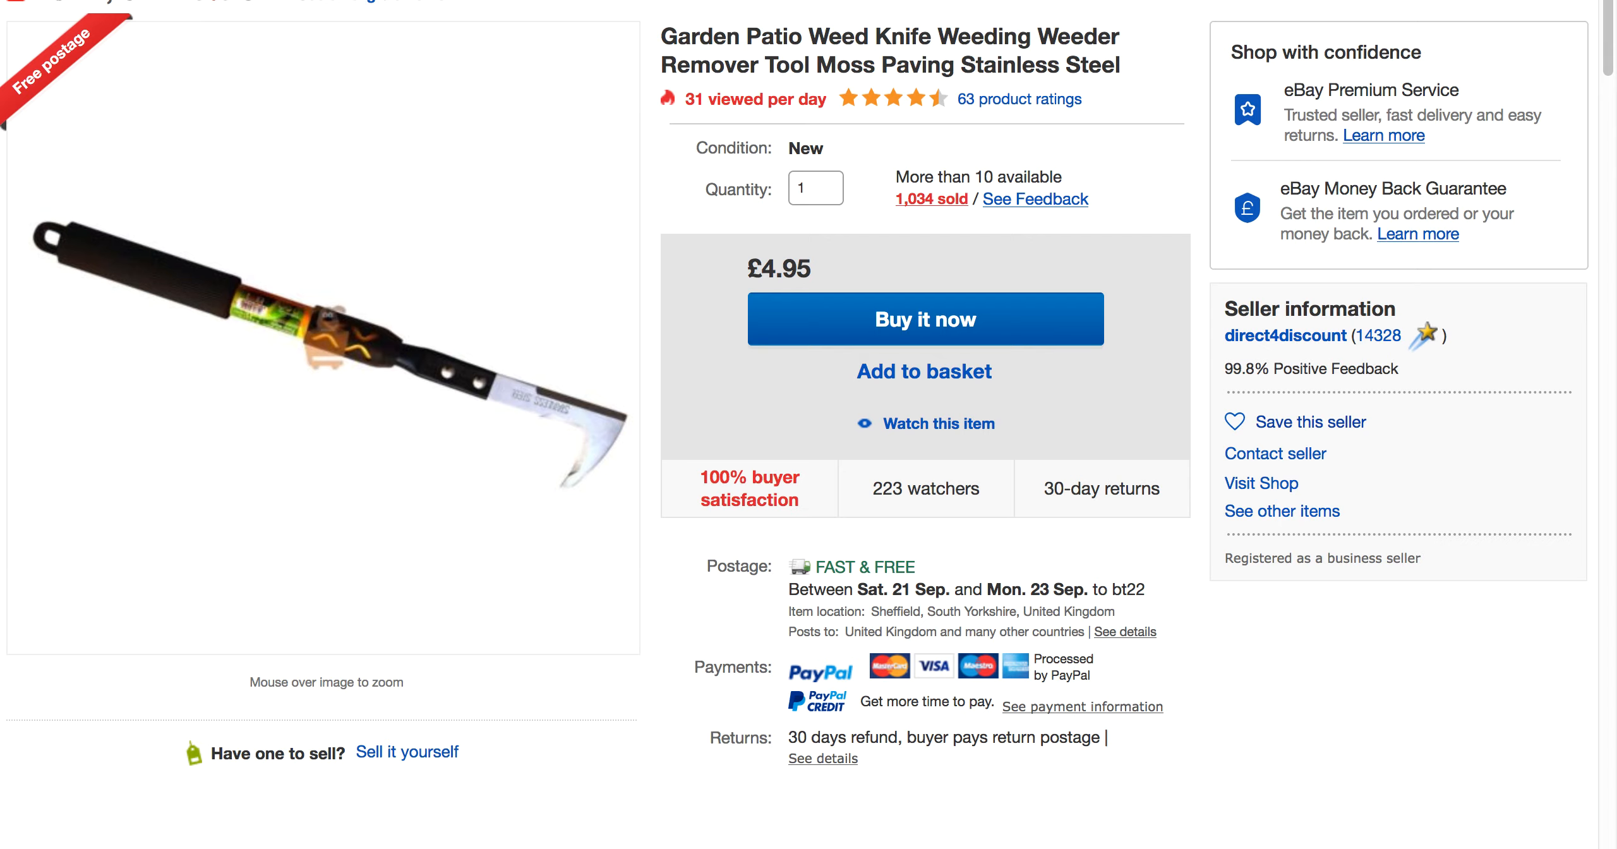
mouse_move(346, 323)
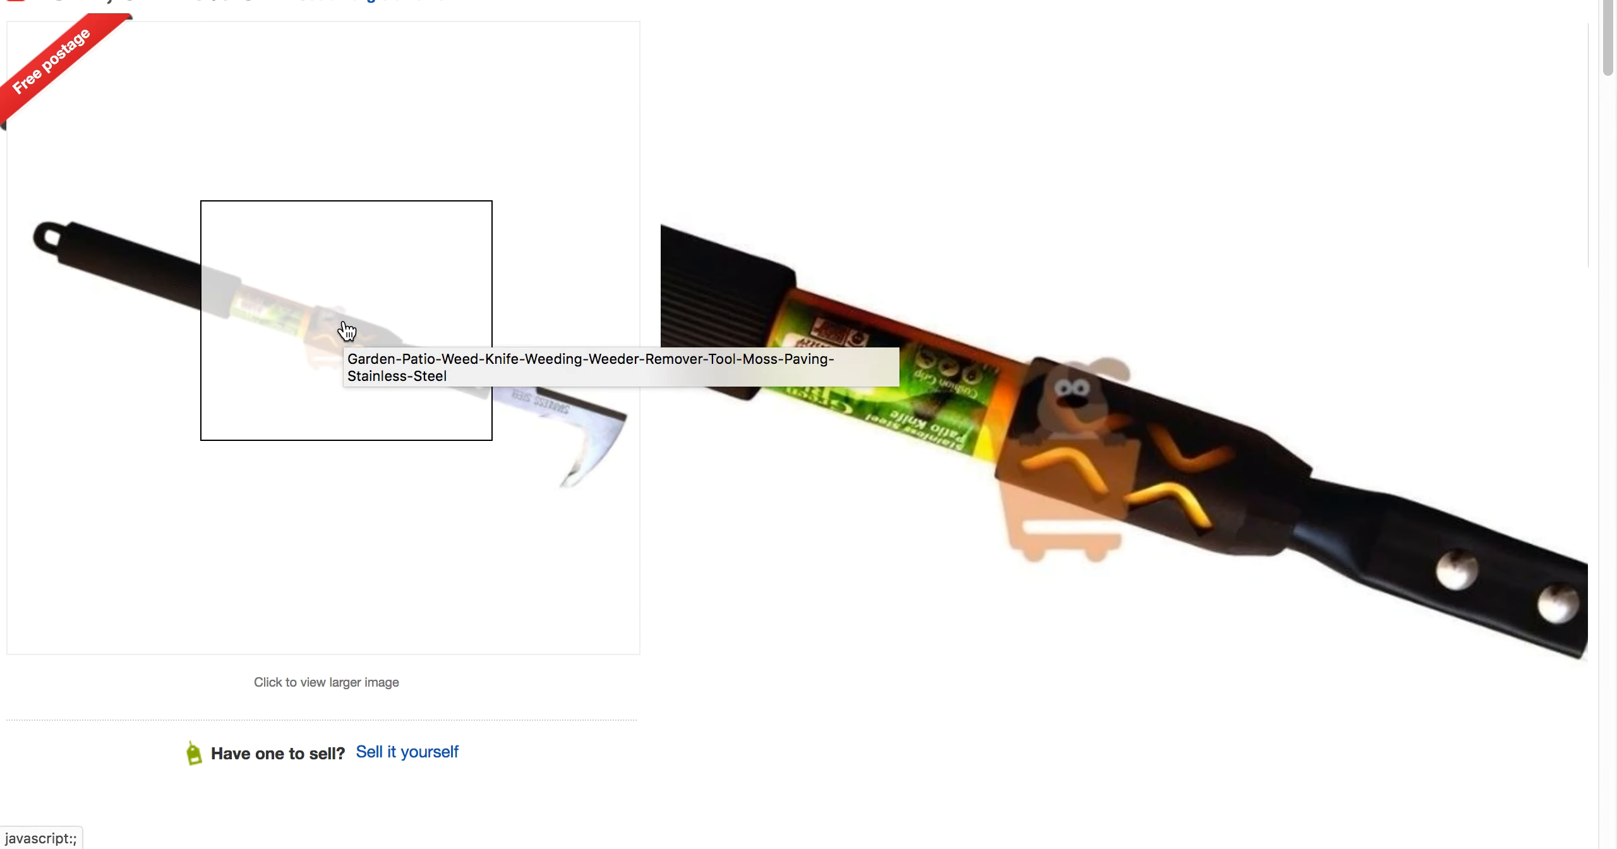
right_click(346, 330)
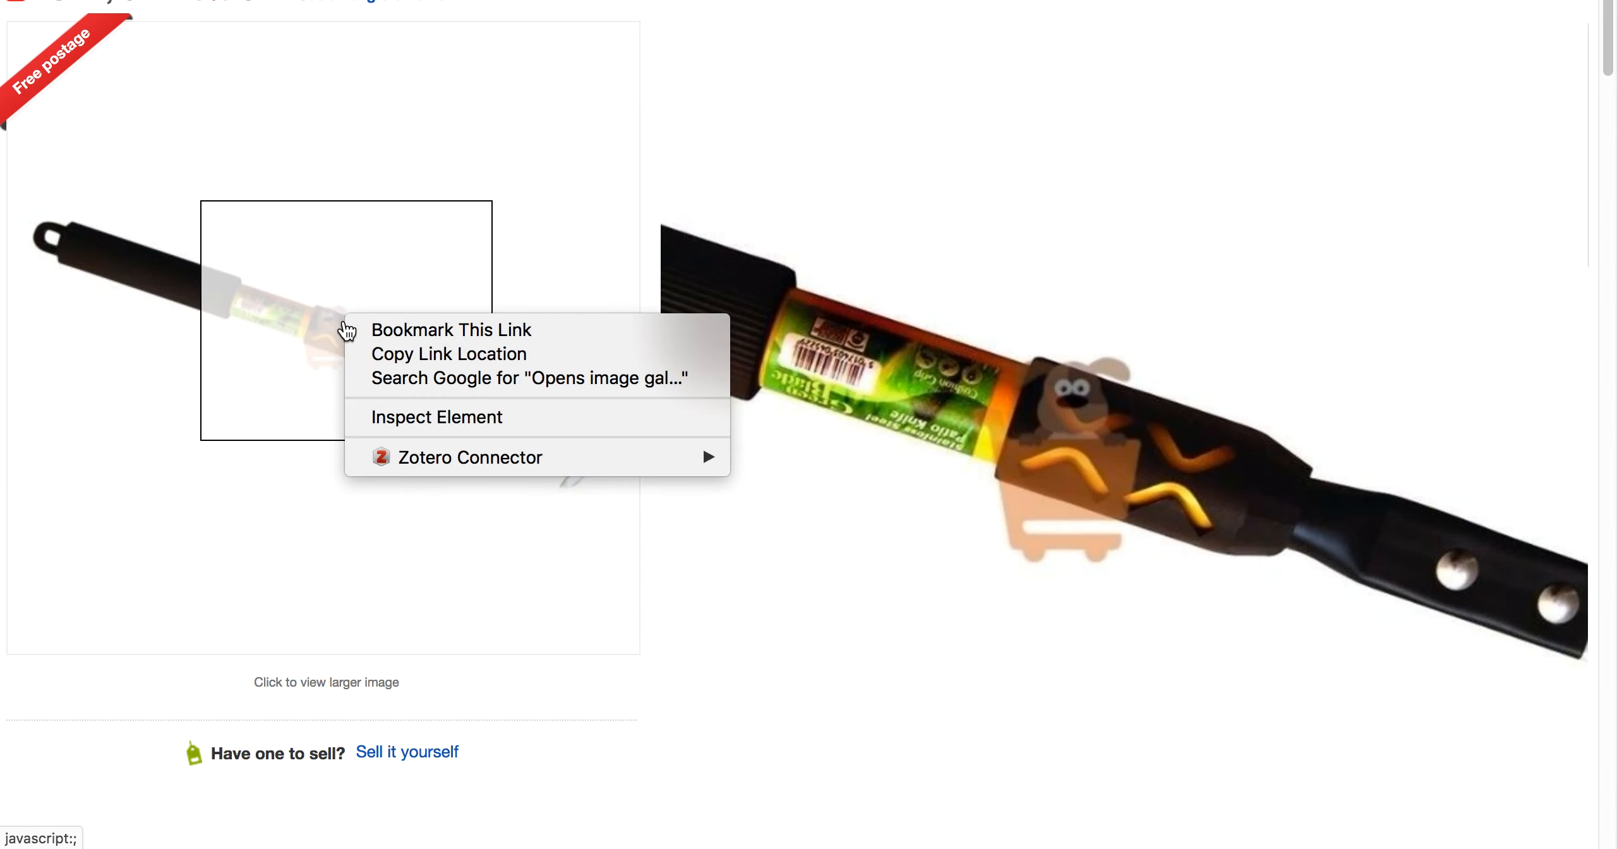
right_click(277, 284)
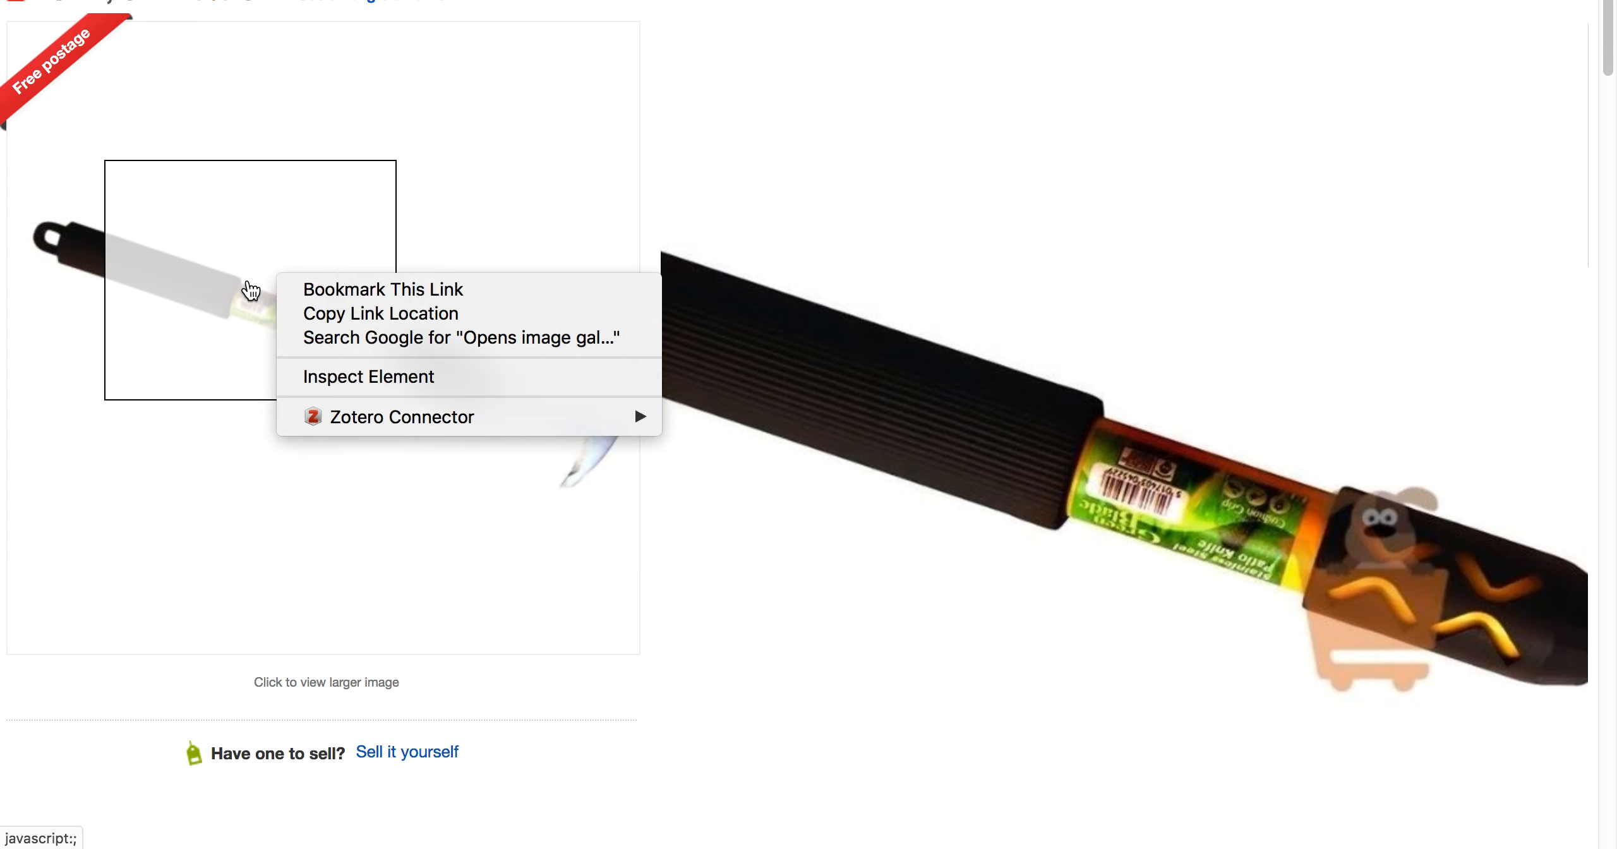
key("Escape")
left_click(251, 290)
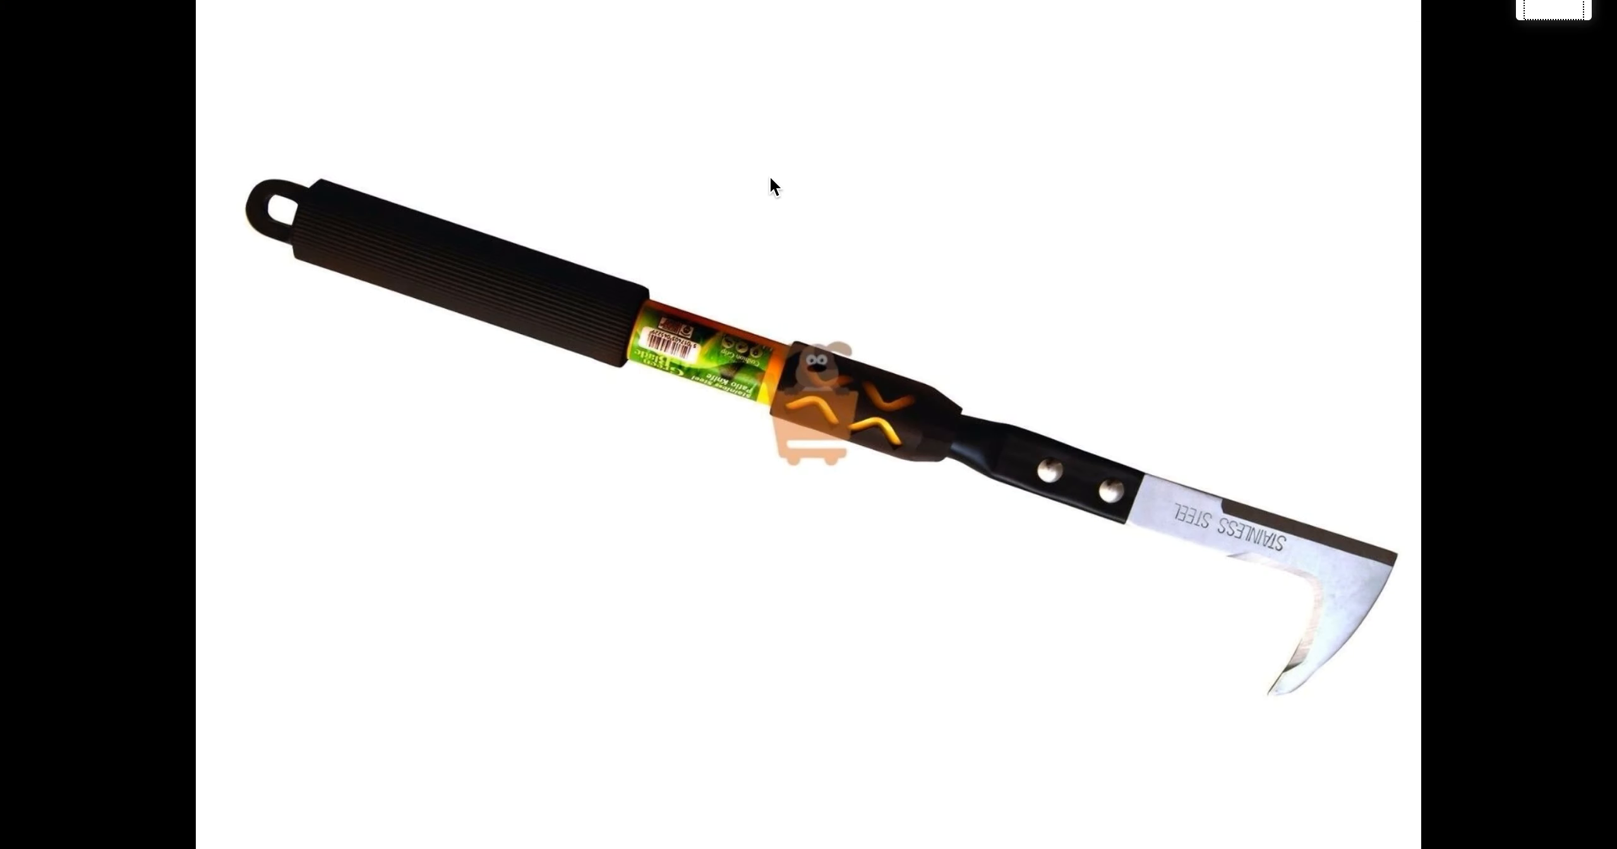
Check the save options for the competing listing's enlarged photo, view it once more, and close the image viewer.
right_click(788, 297)
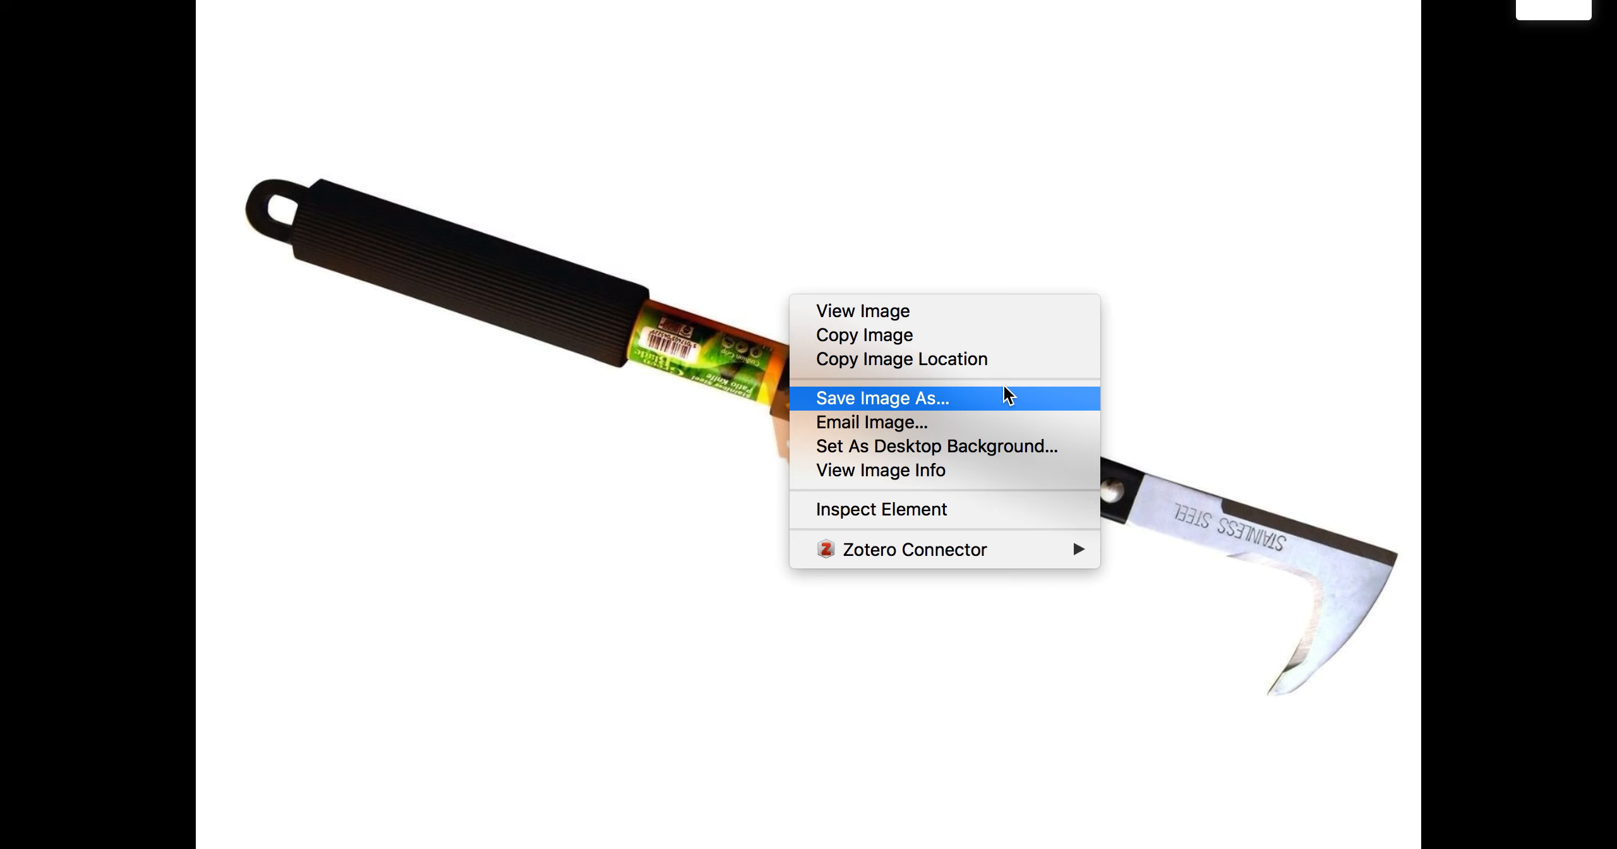
left_click(1554, 9)
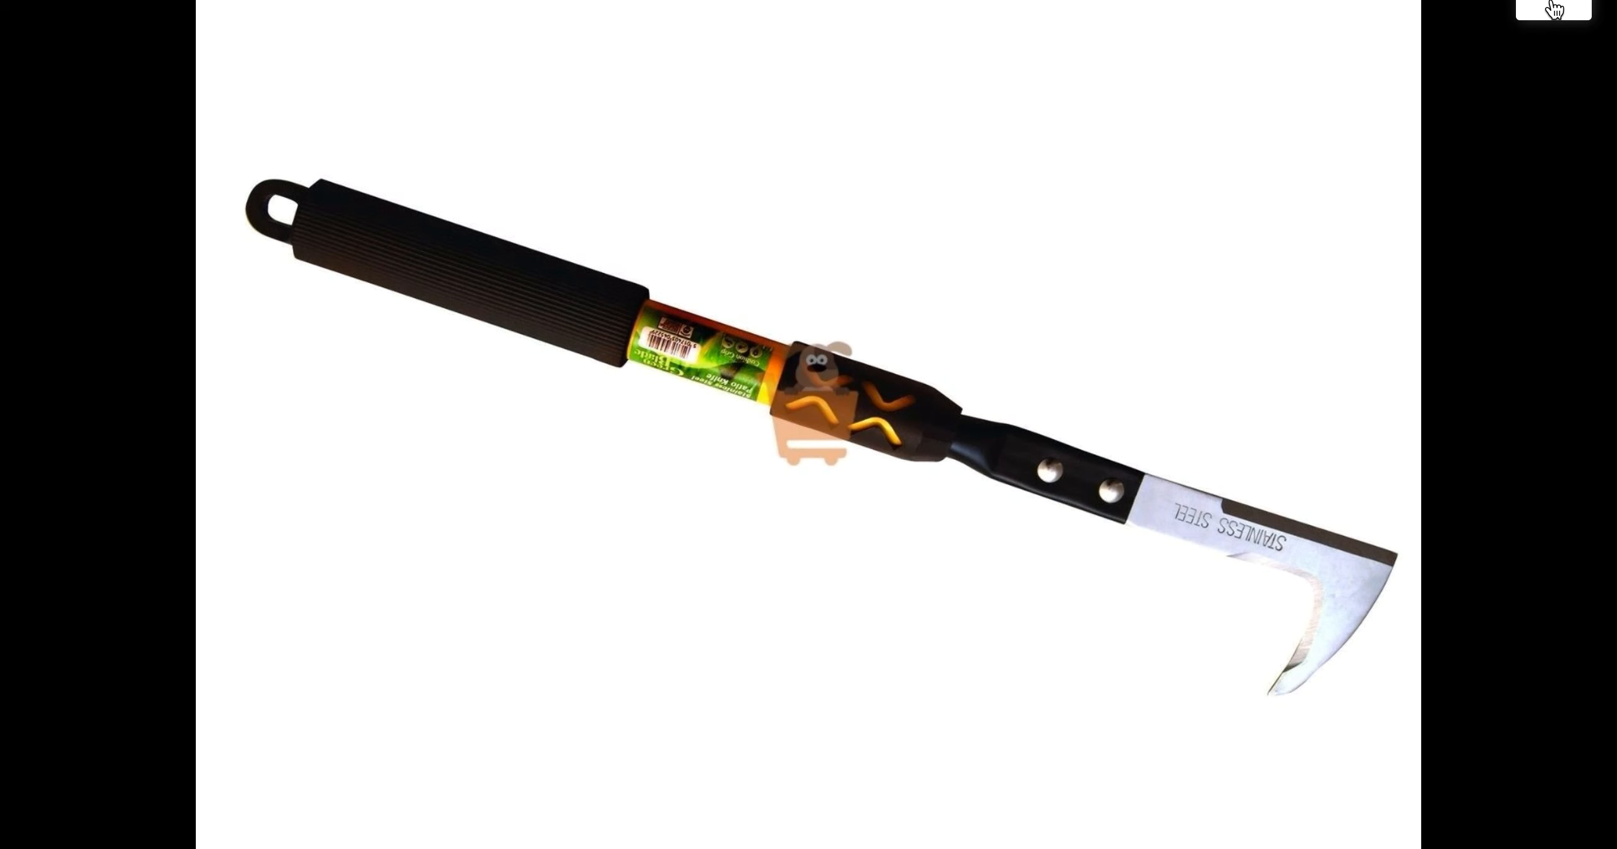
left_click(1554, 9)
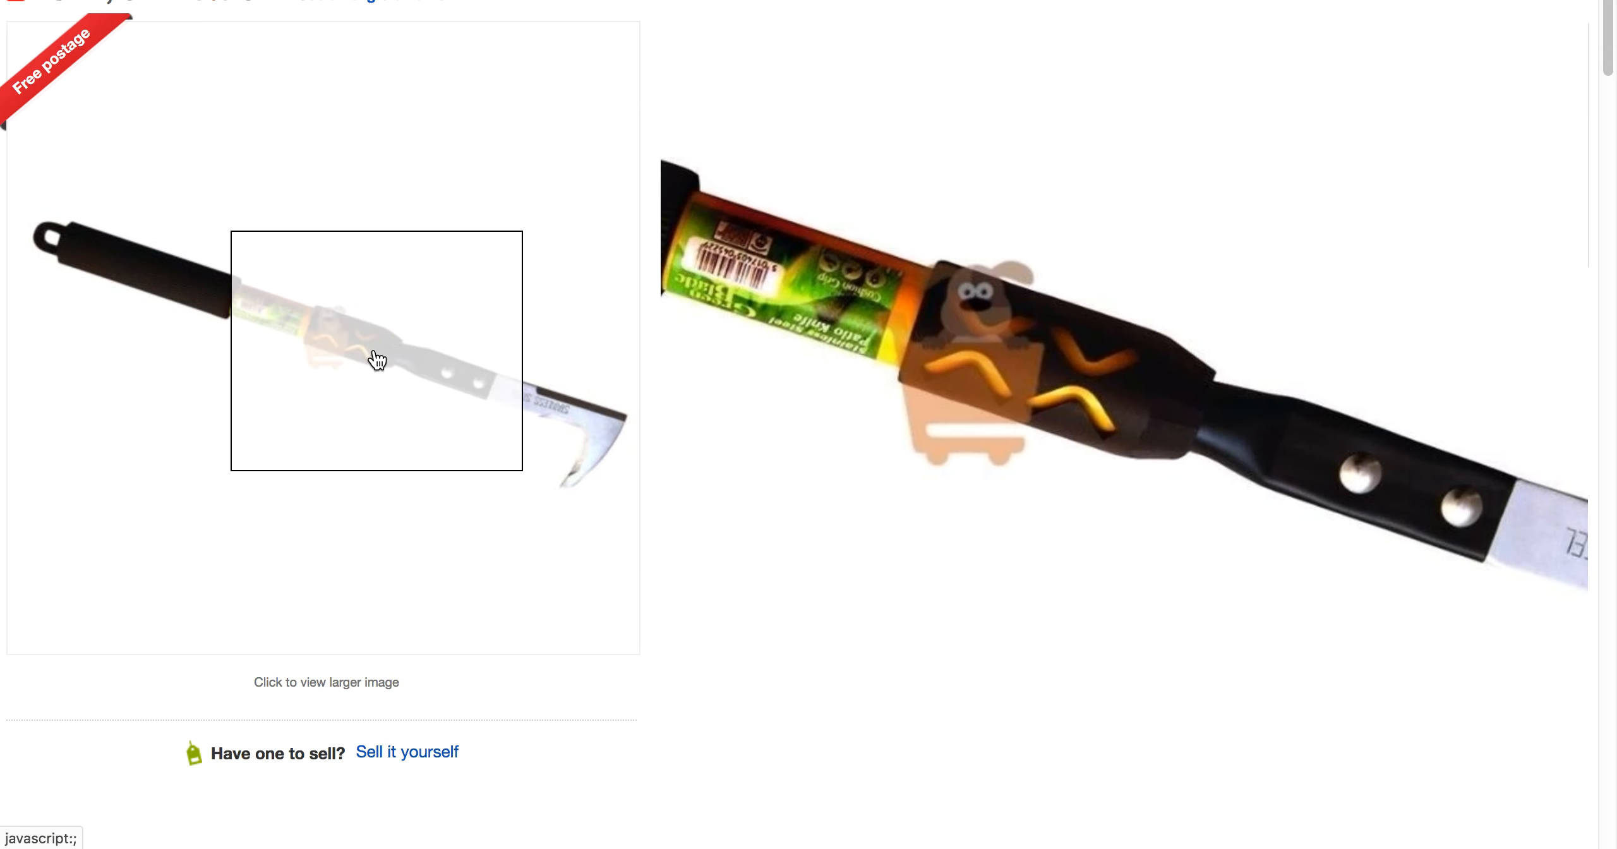
left_click(378, 360)
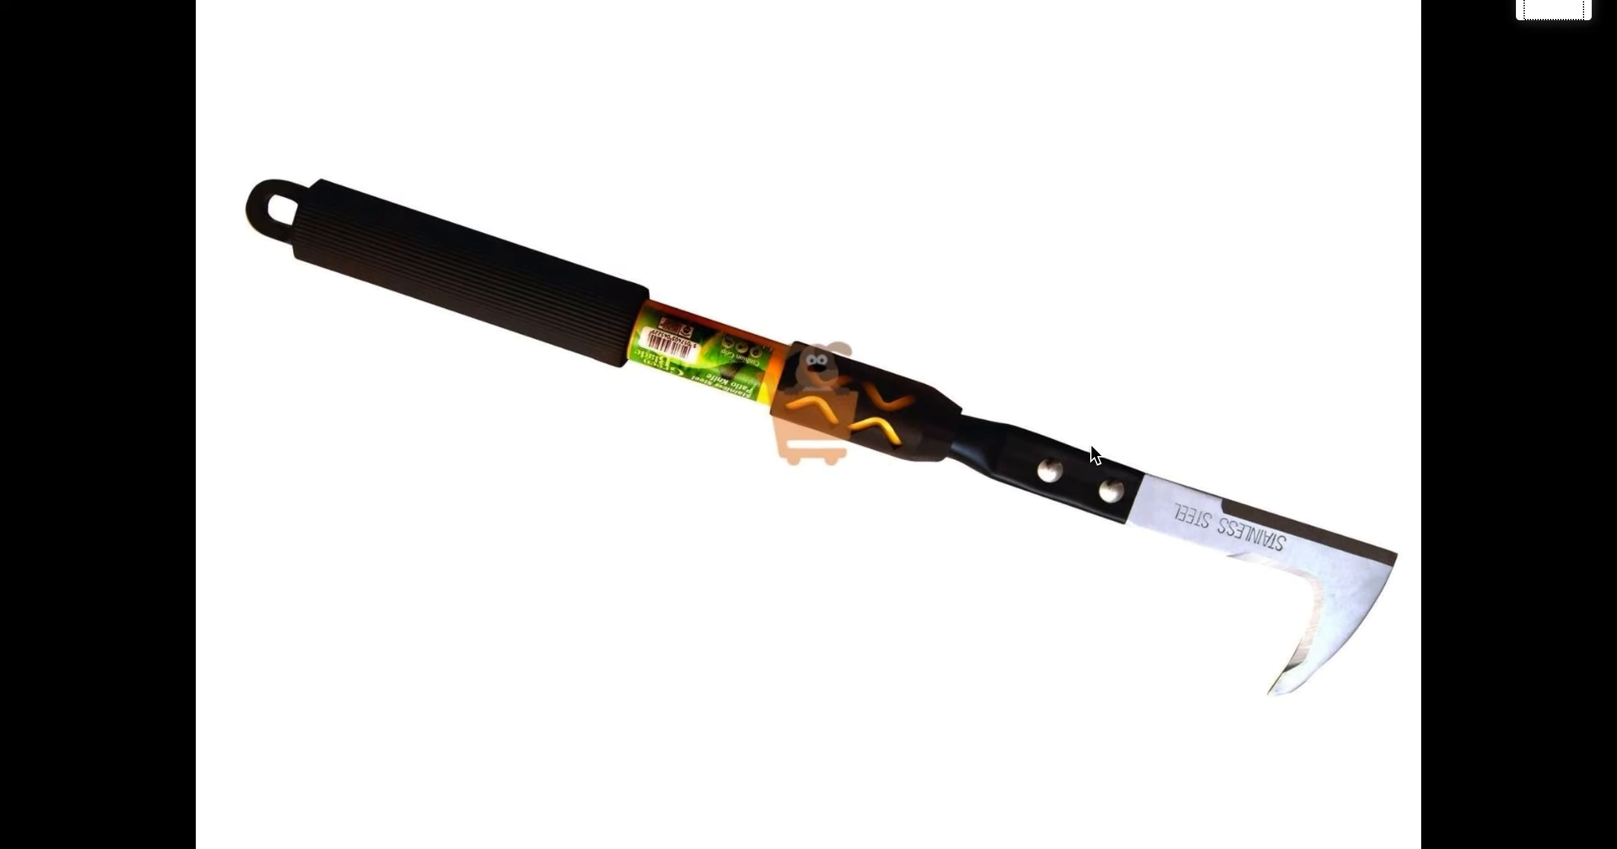
left_click(1545, 9)
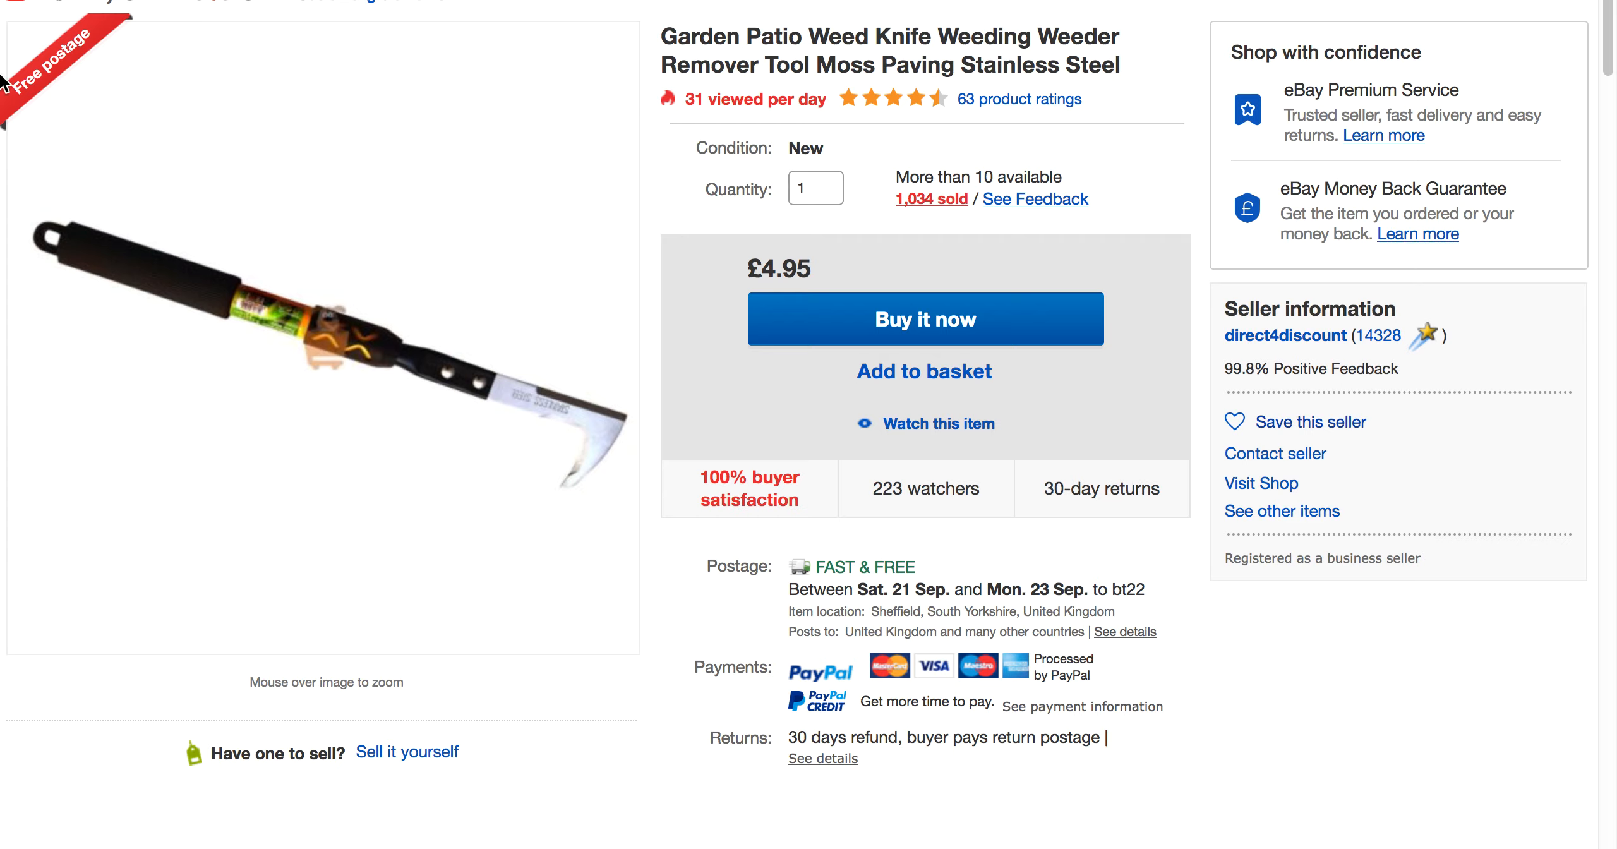
Return to the listing form and review the photo section and the required item specifics.
mouse_move(316, 319)
key("ctrl+Tab")
scroll(413, 404, "down", 3)
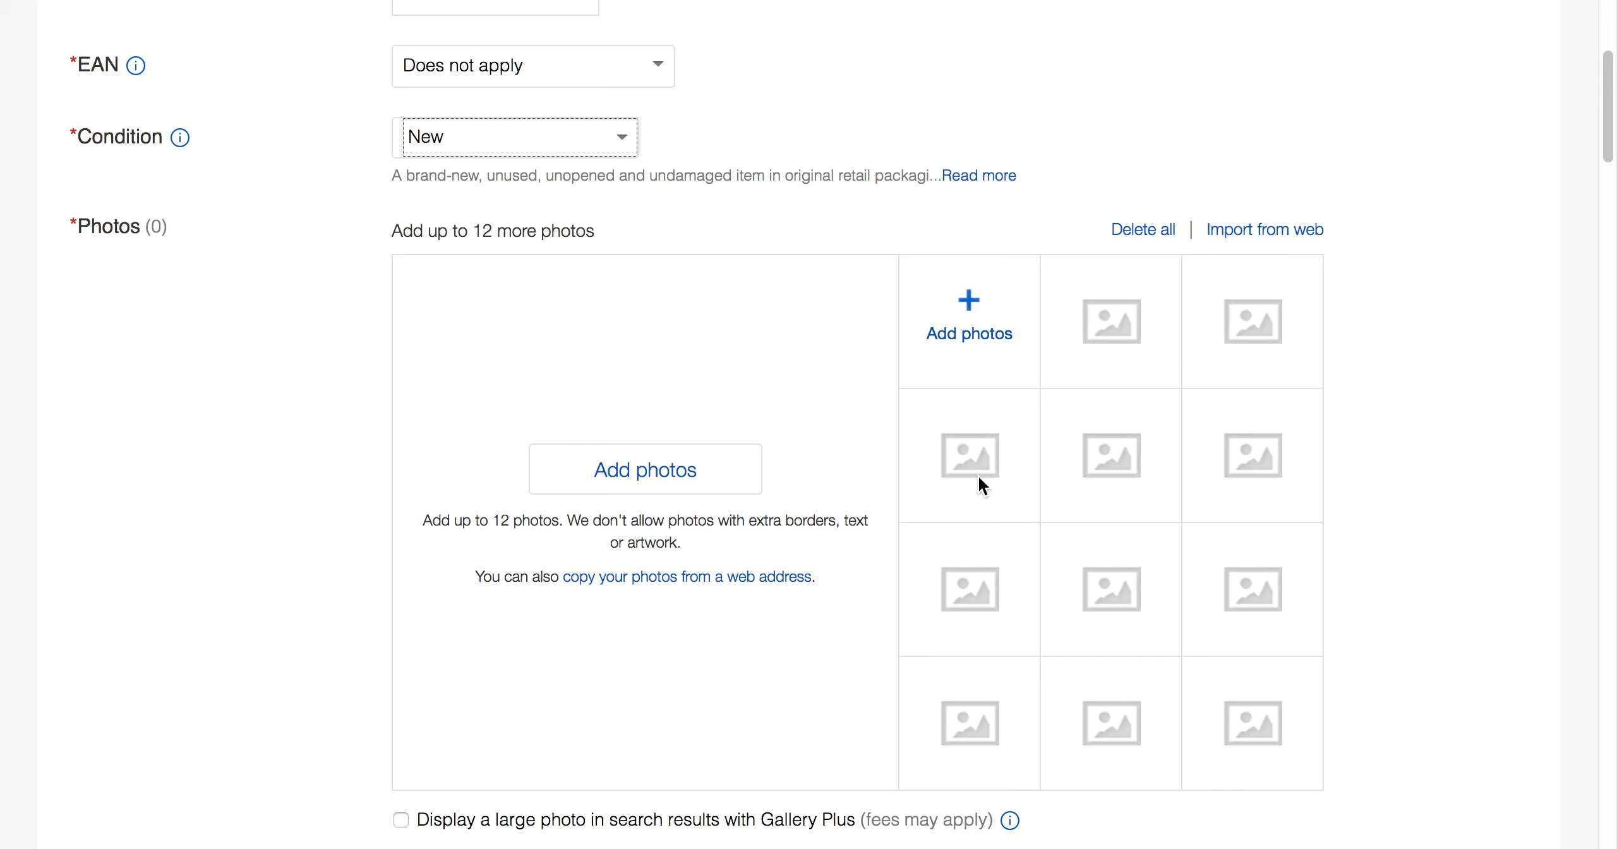
scroll(978, 475, "down", 4)
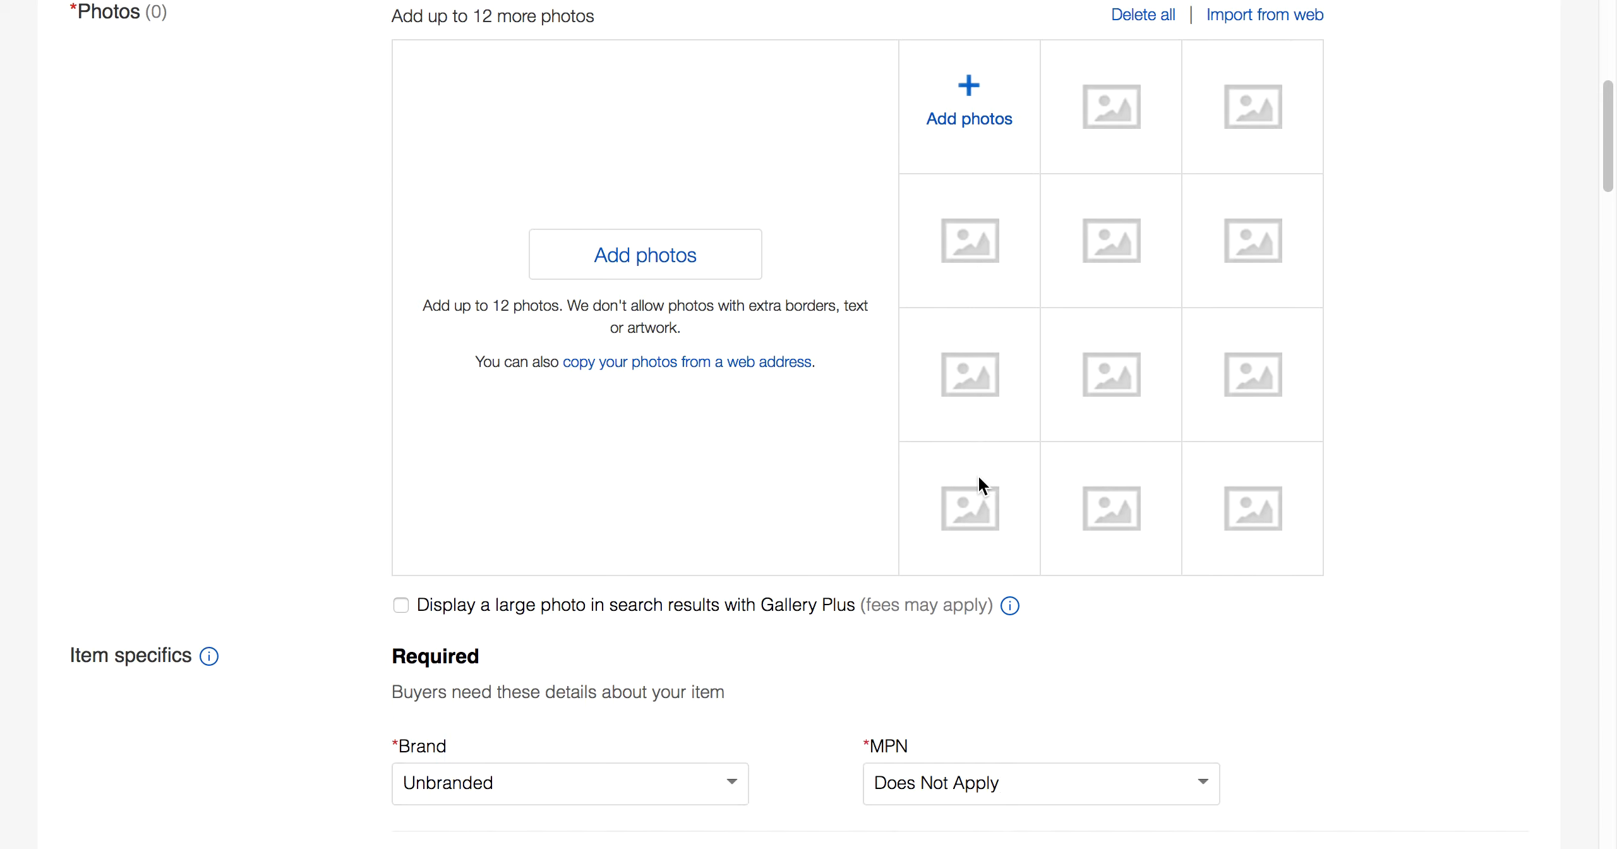
scroll(978, 475, "down", 4)
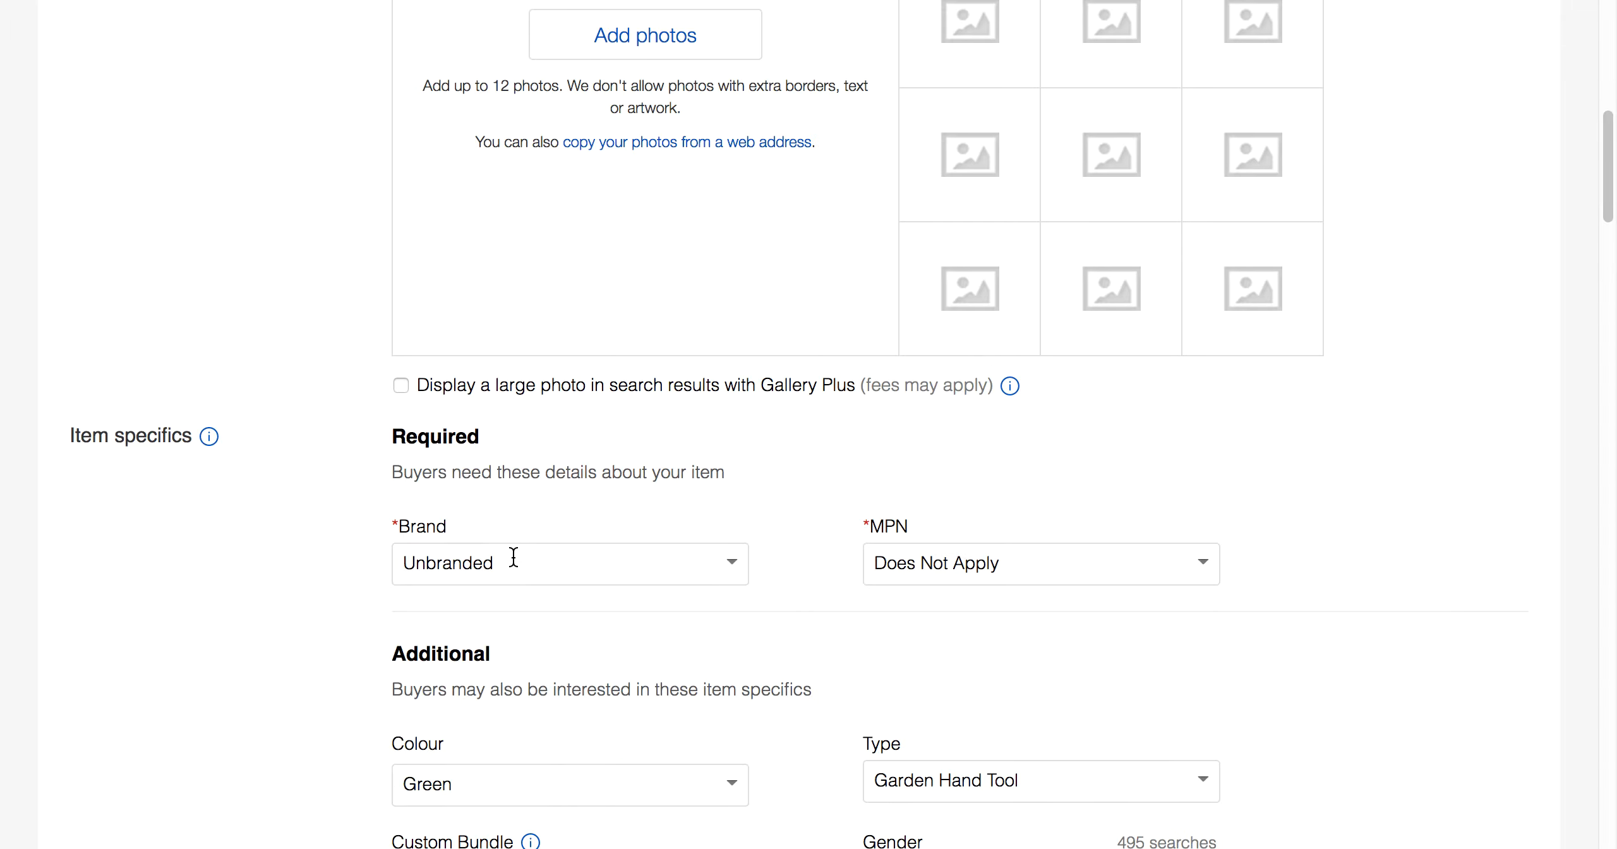
scroll(512, 557, "down", 1)
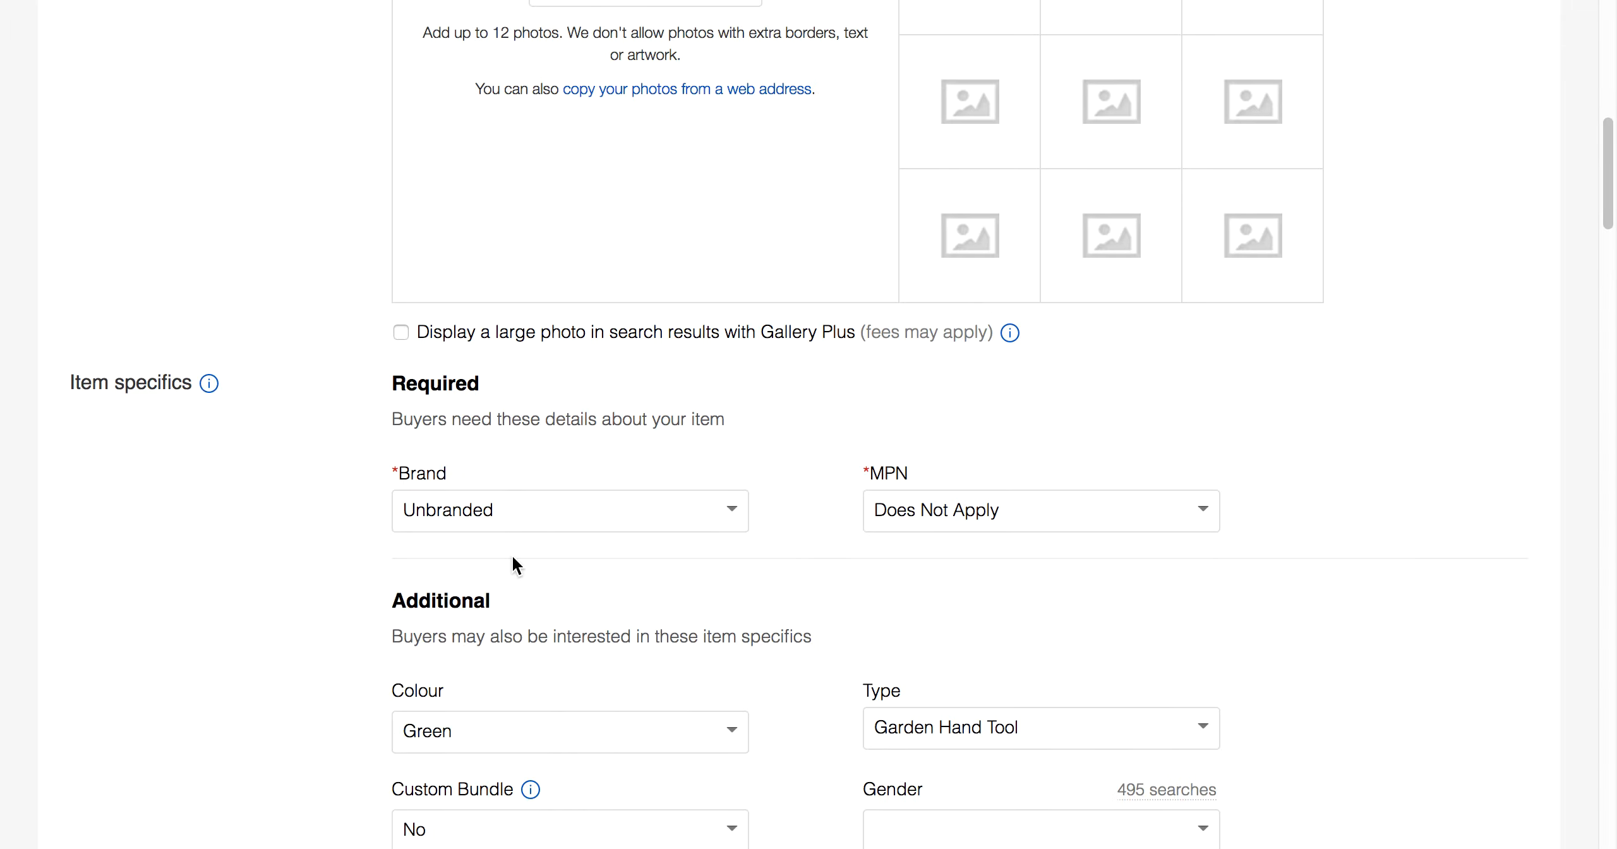
Browse the Brand options and check the MPN field, keeping Unbranded and Does Not Apply.
left_click(510, 509)
left_click(733, 513)
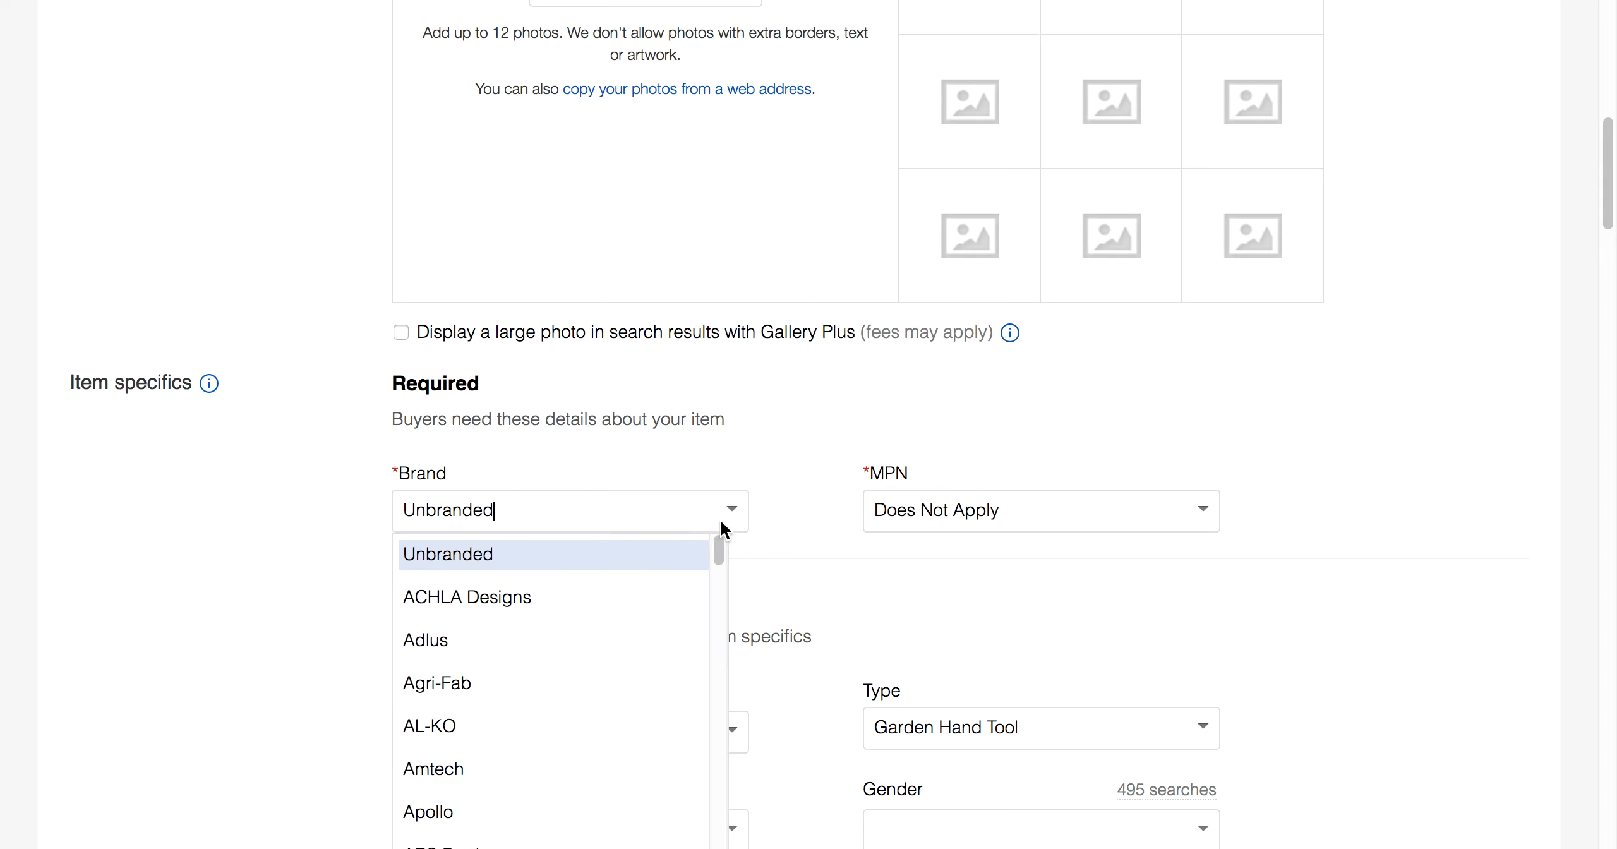
scroll(550, 690, "down", 5)
scroll(549, 691, "down", 3)
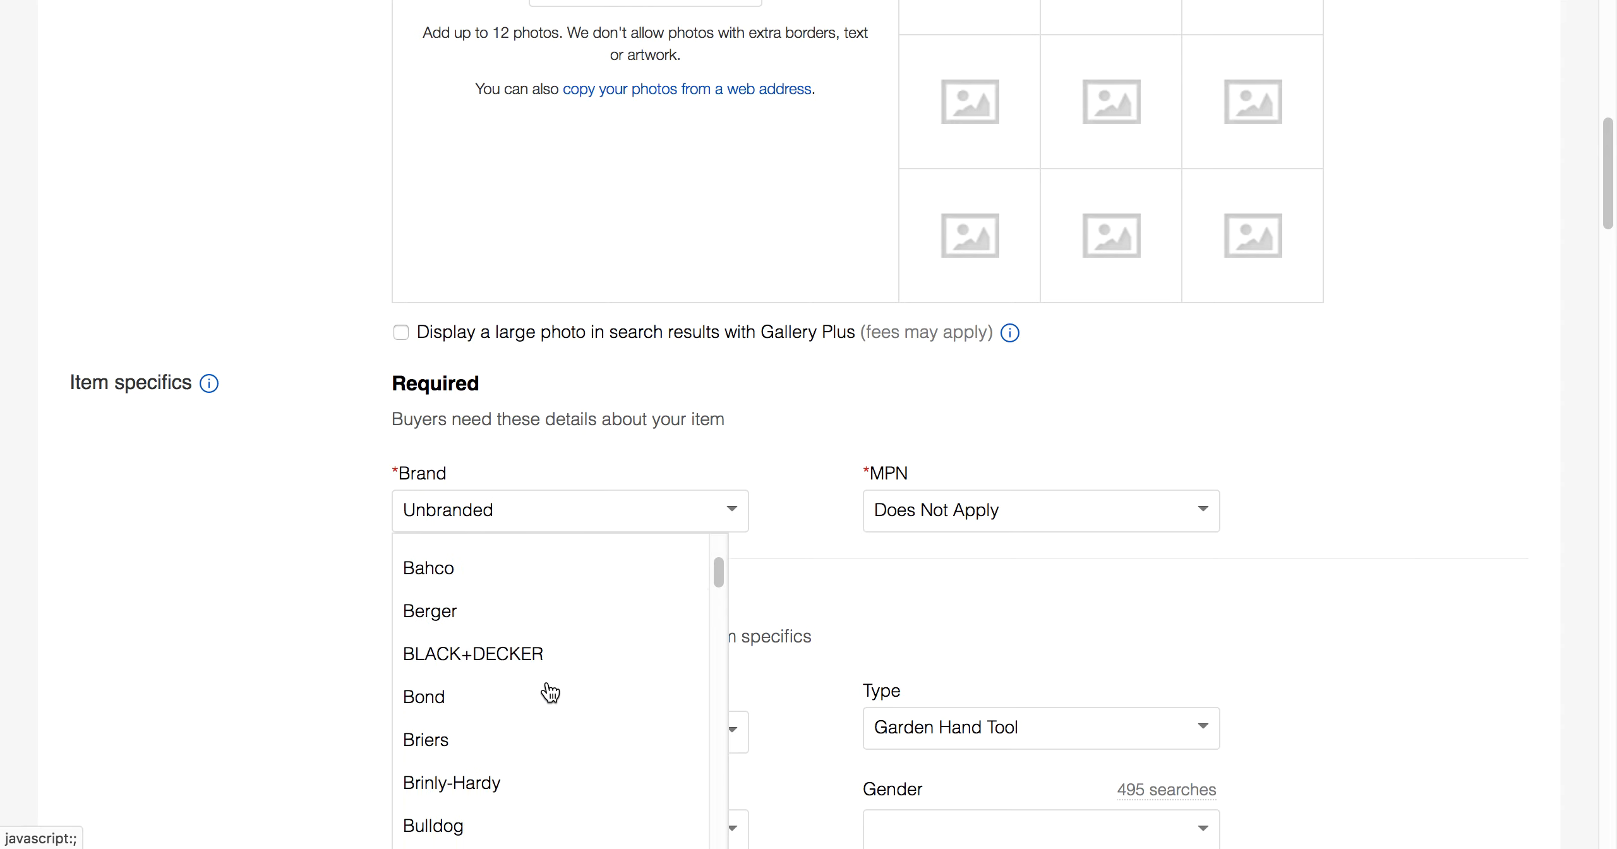
left_click(340, 568)
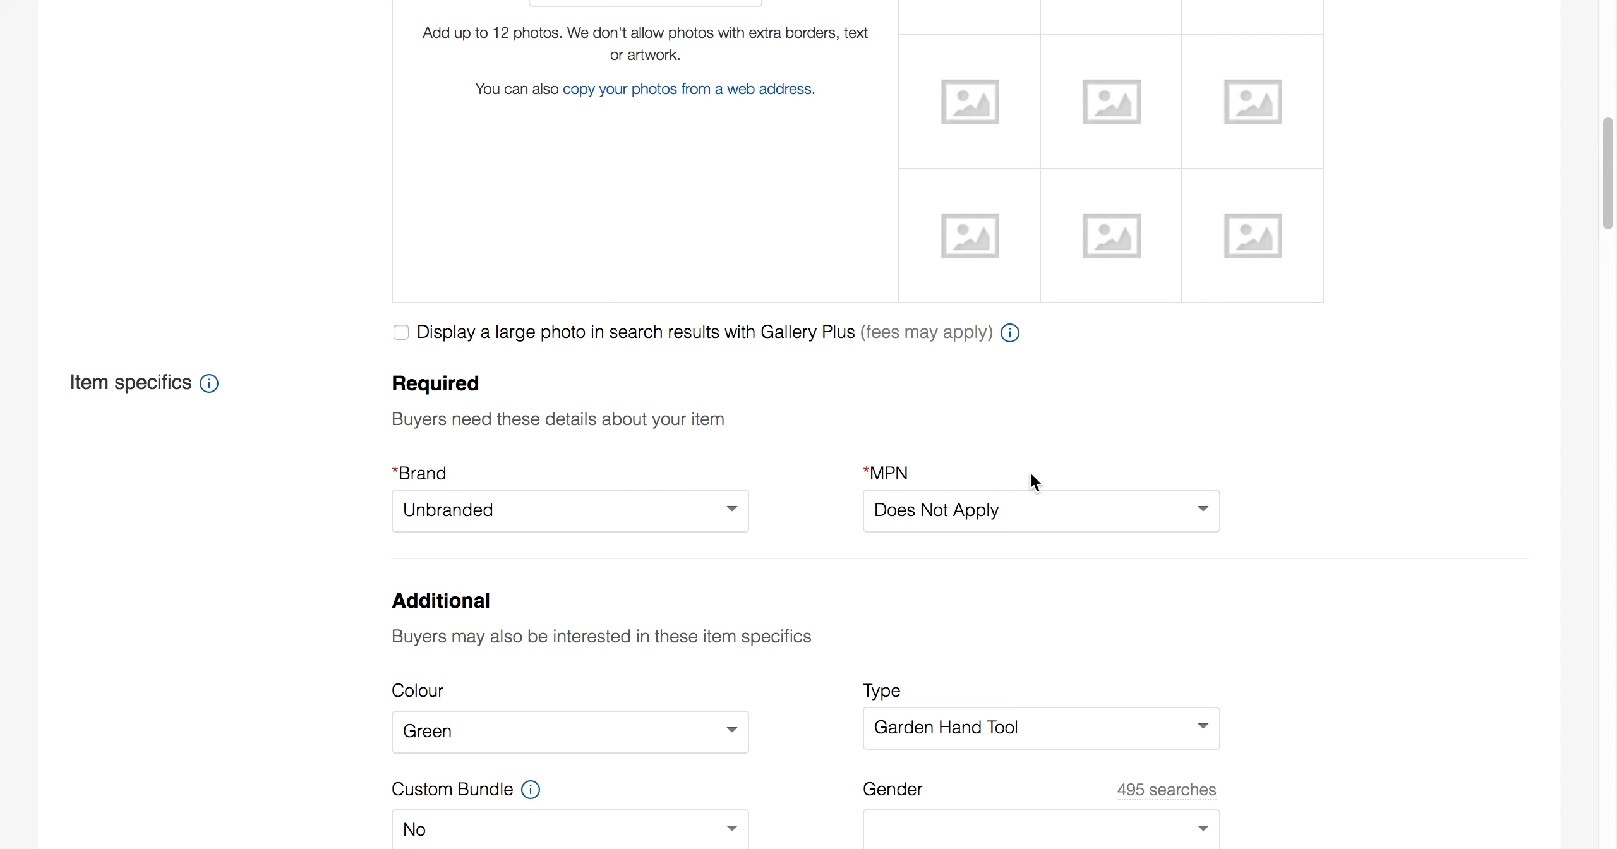
left_click(1207, 511)
left_click(1303, 544)
Add a custom item specific named Width with the value 30 cm.
scroll(1158, 657, "down", 2)
scroll(836, 695, "down", 3)
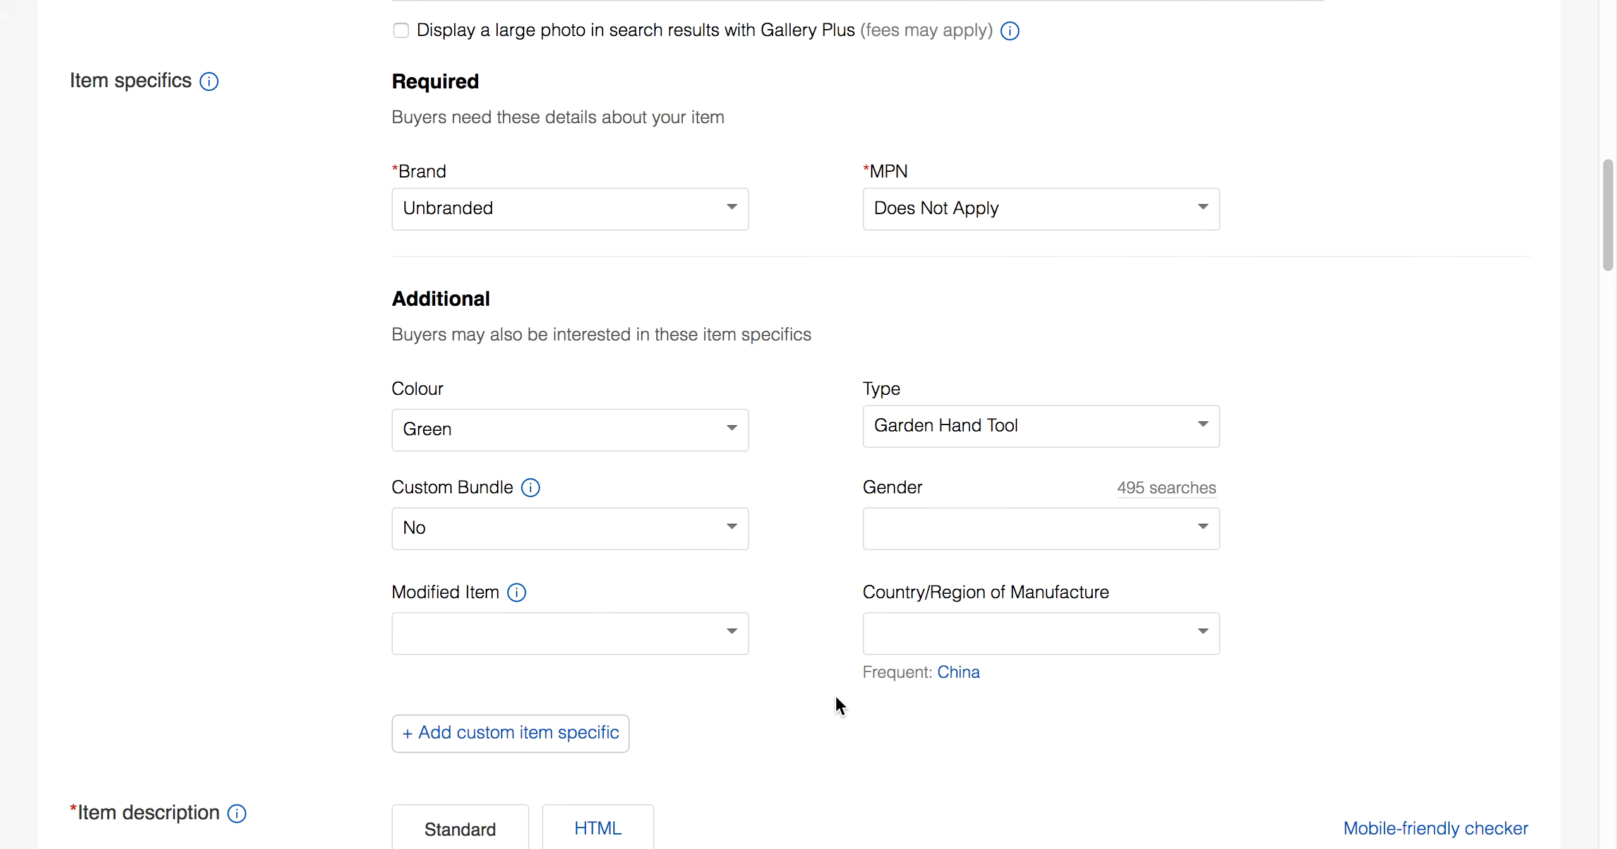
scroll(801, 617, "down", 3)
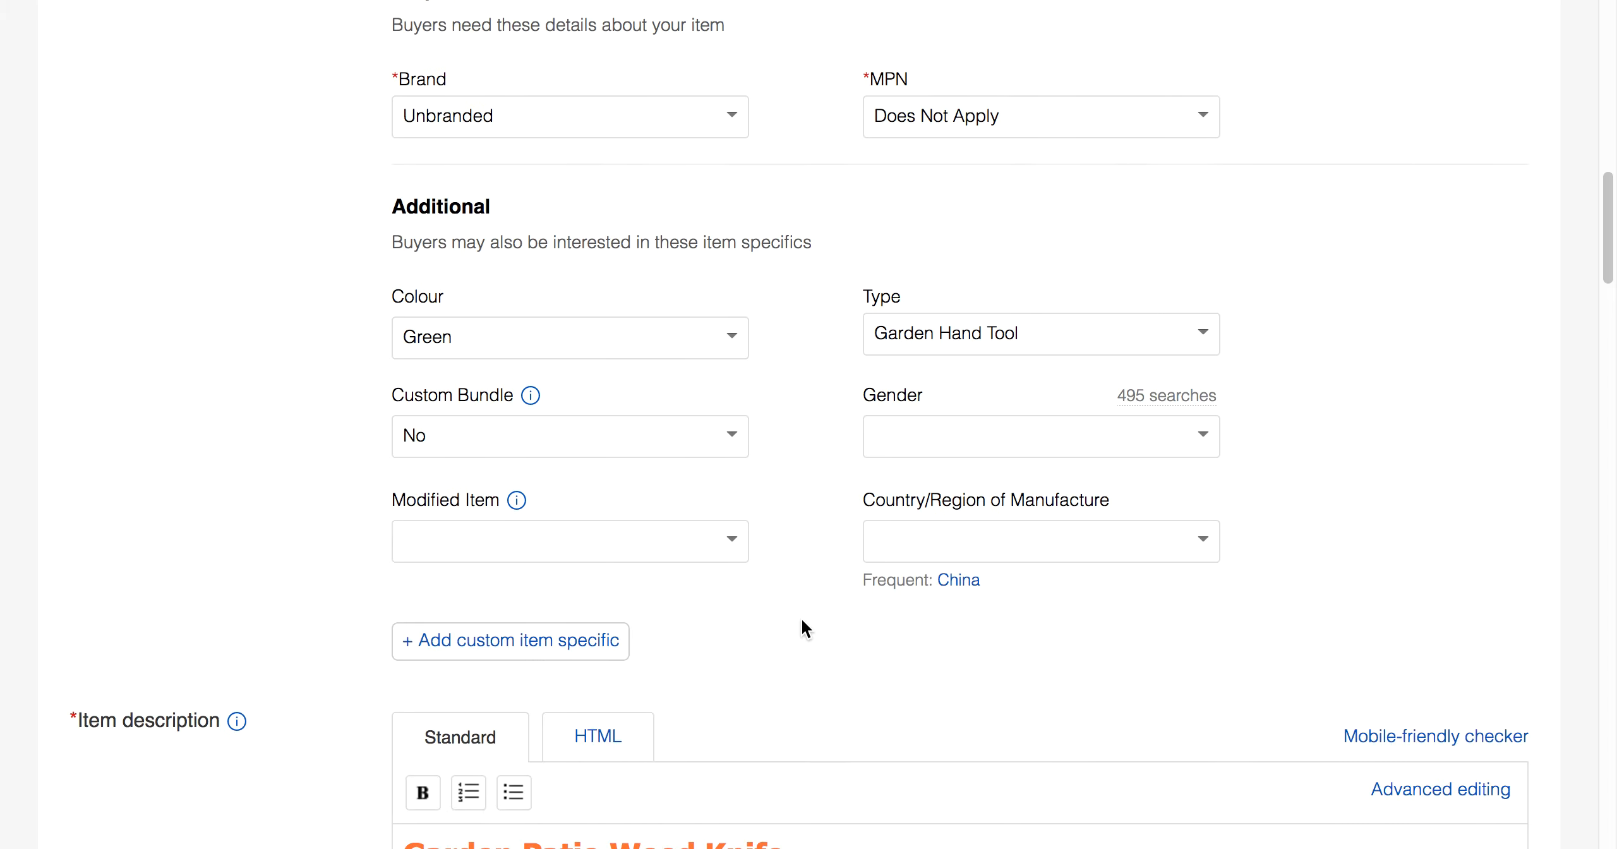
scroll(801, 617, "up", 2)
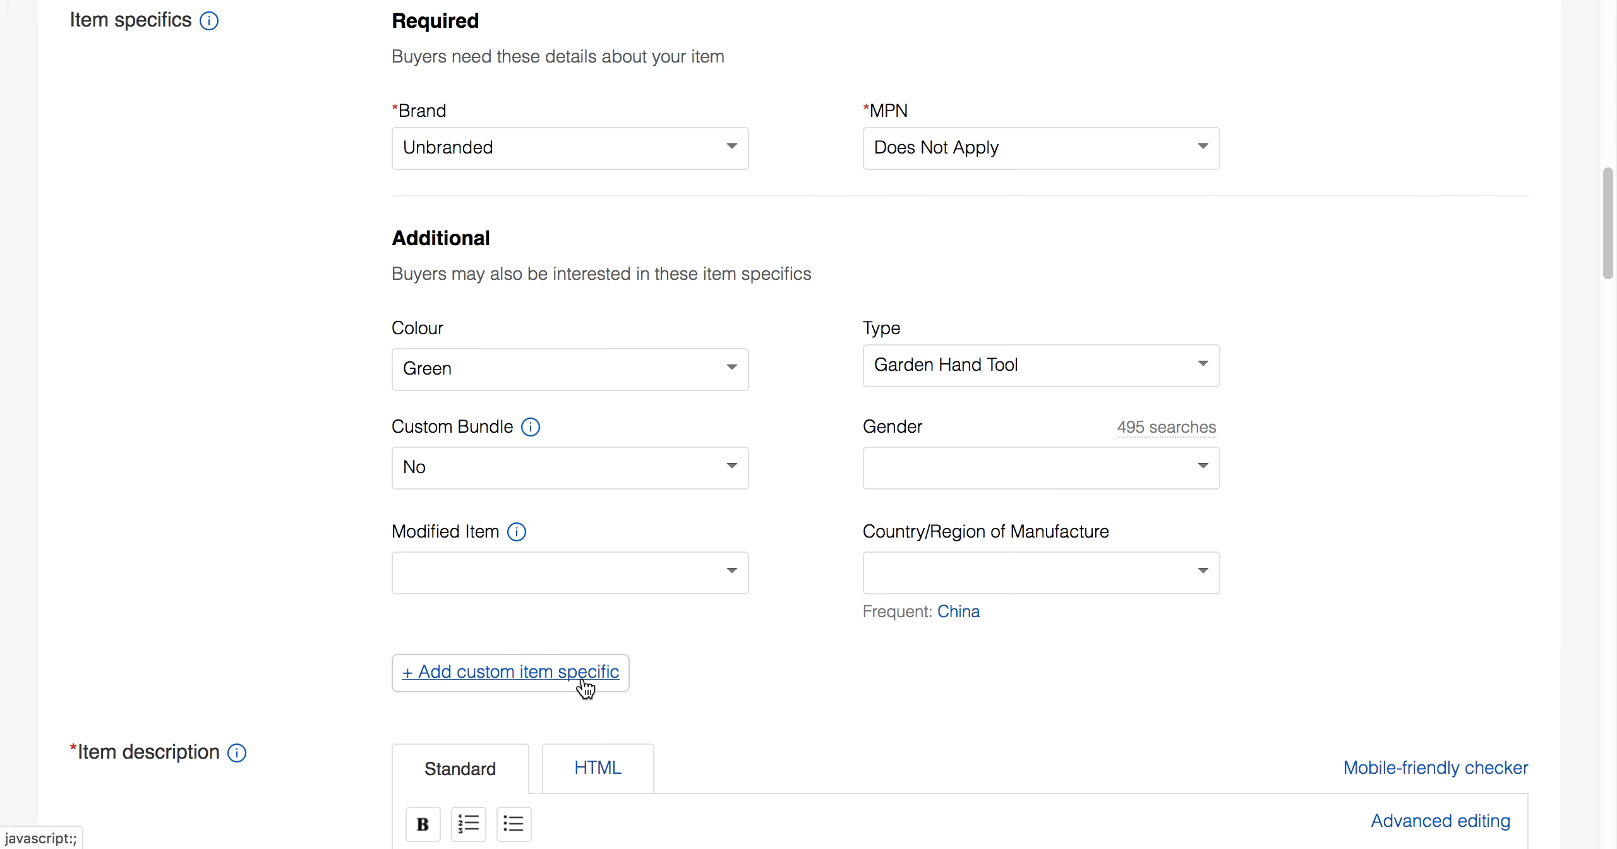
left_click(586, 685)
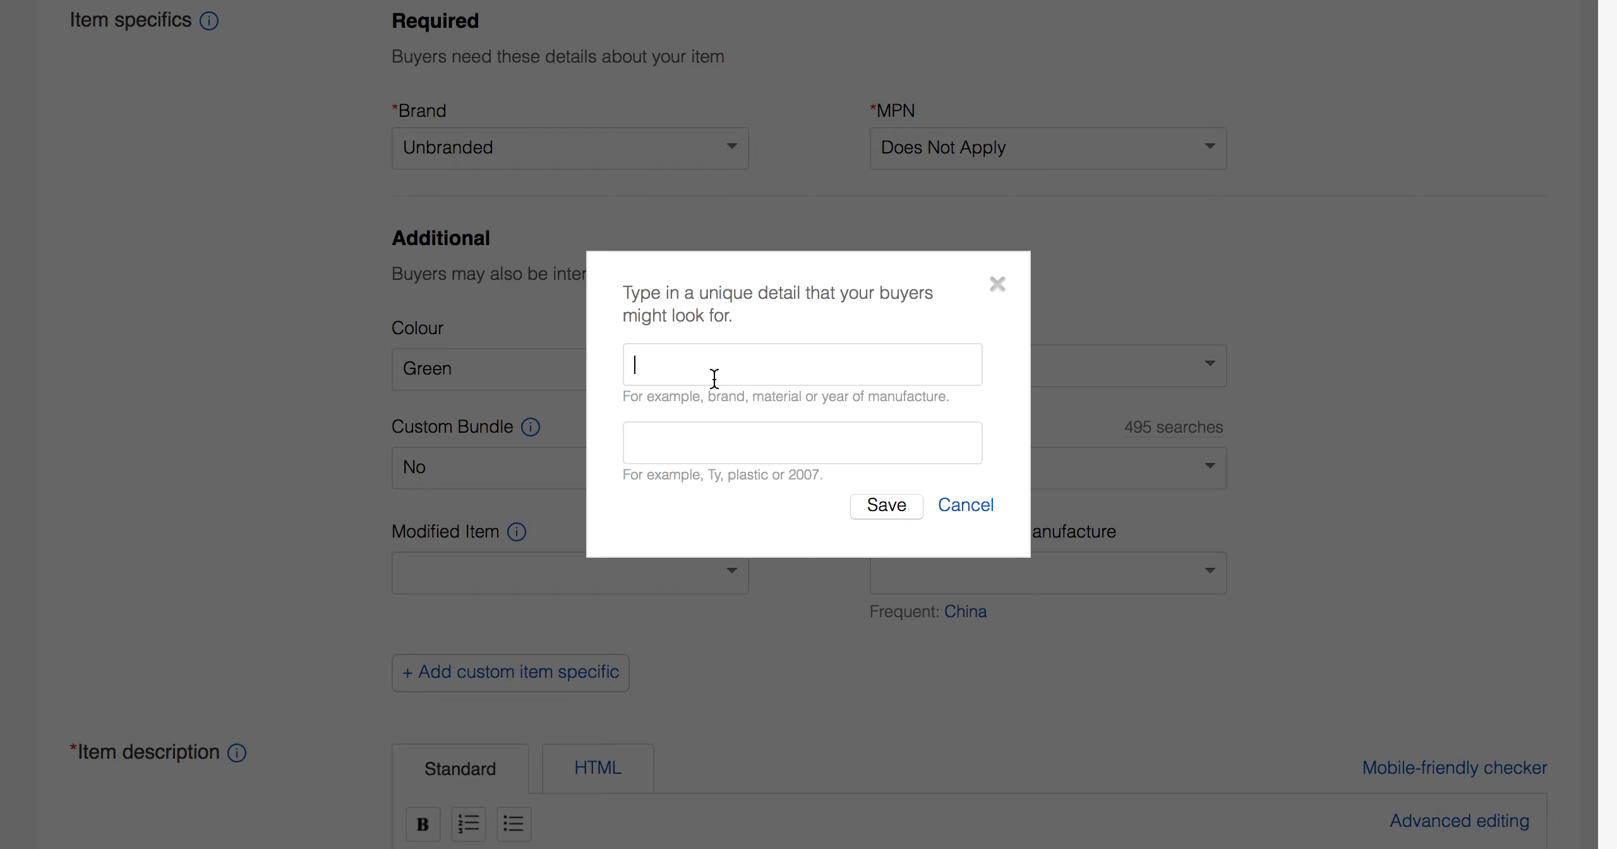
type("Width")
left_click(720, 438)
type("30 cm")
left_click(866, 500)
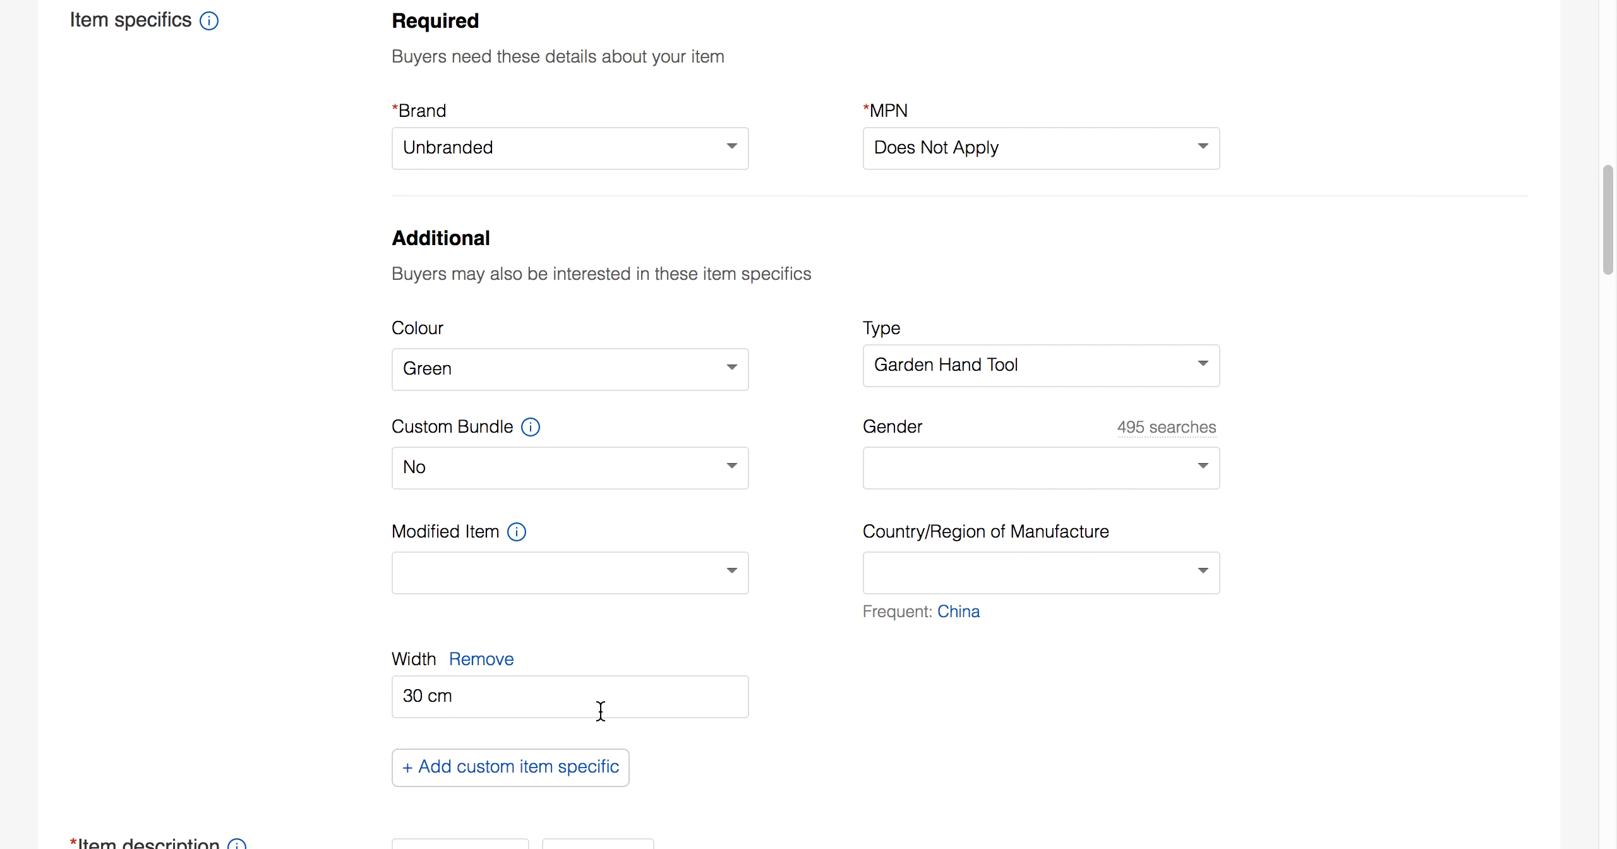
Add a custom item specific named Height with the value 60 cm.
left_click(568, 768)
left_click(769, 364)
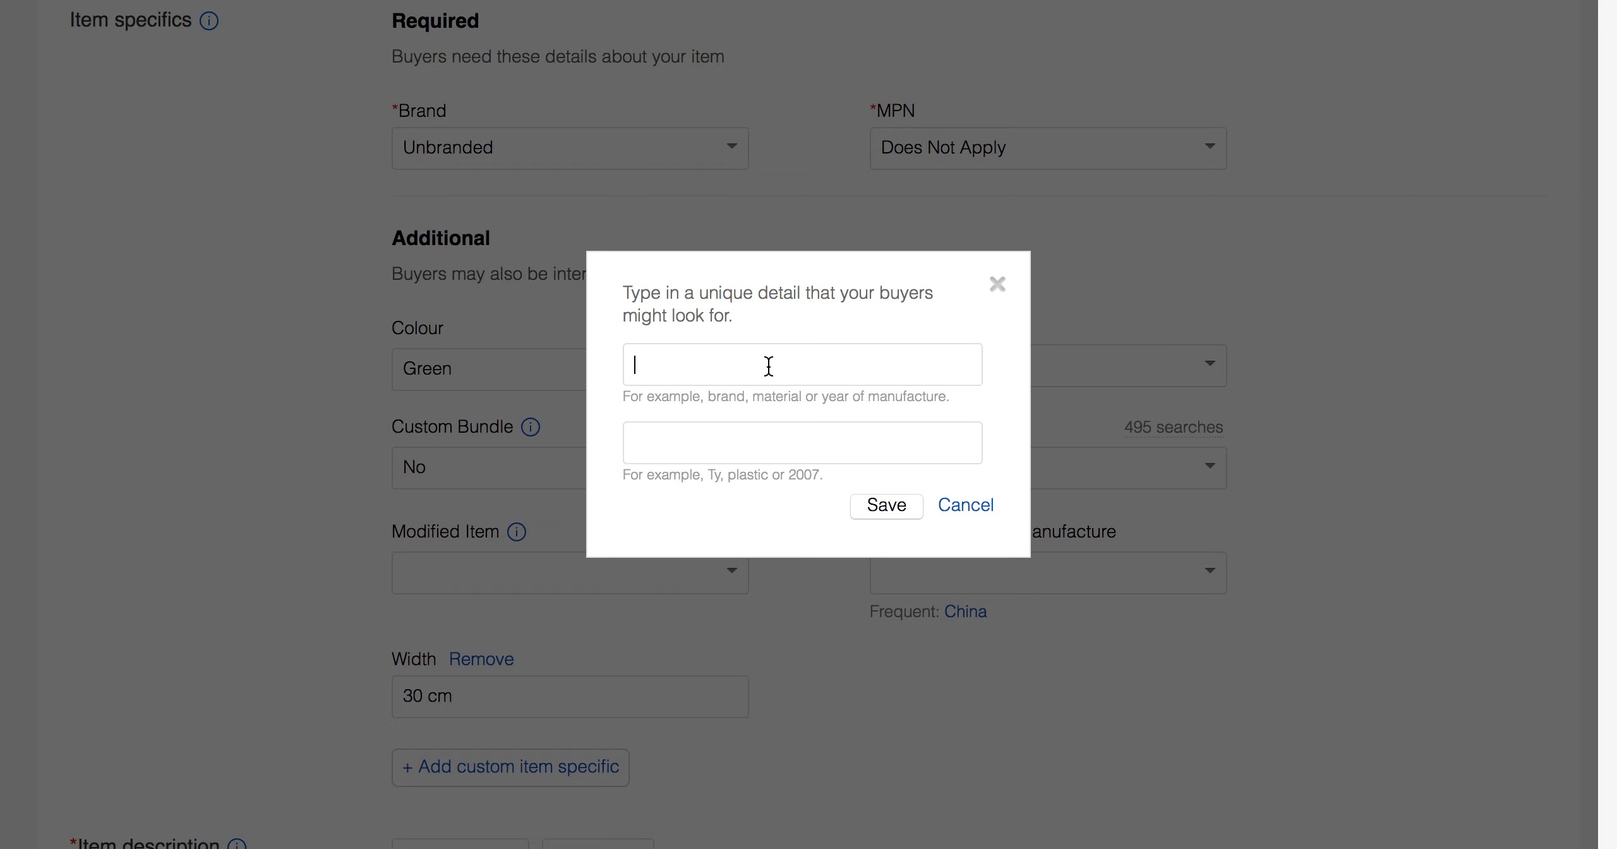
type("Height")
left_click(768, 446)
type("60 cm")
left_click(893, 505)
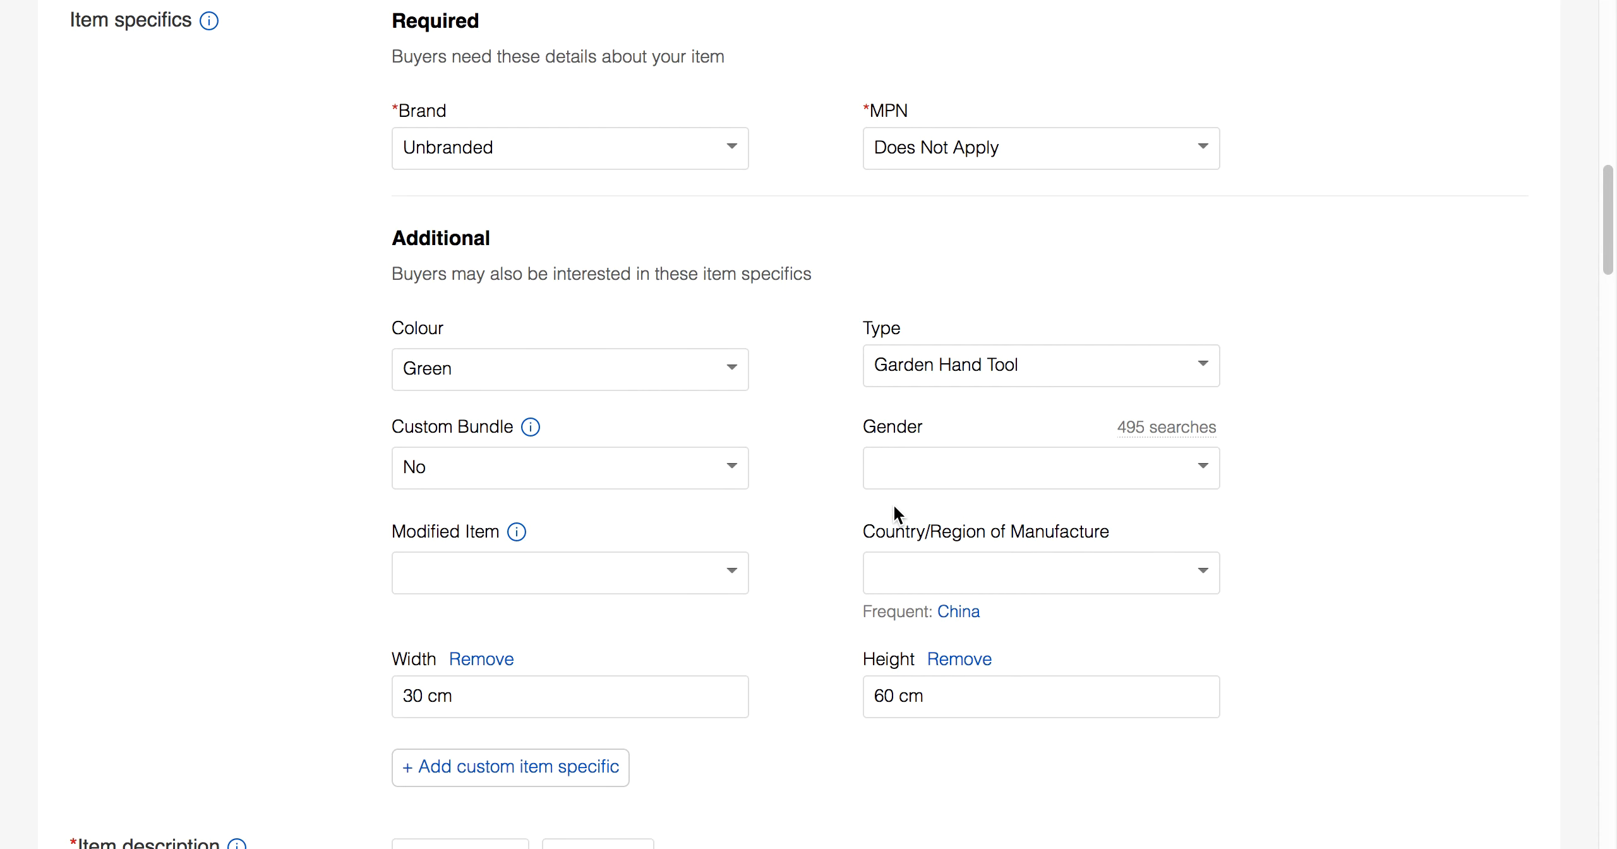
Review the listing's title, item specifics and description, and compare them with the competing Garden Patio Weed Knife listing.
scroll(838, 614, "down", 5)
scroll(837, 614, "up", 1)
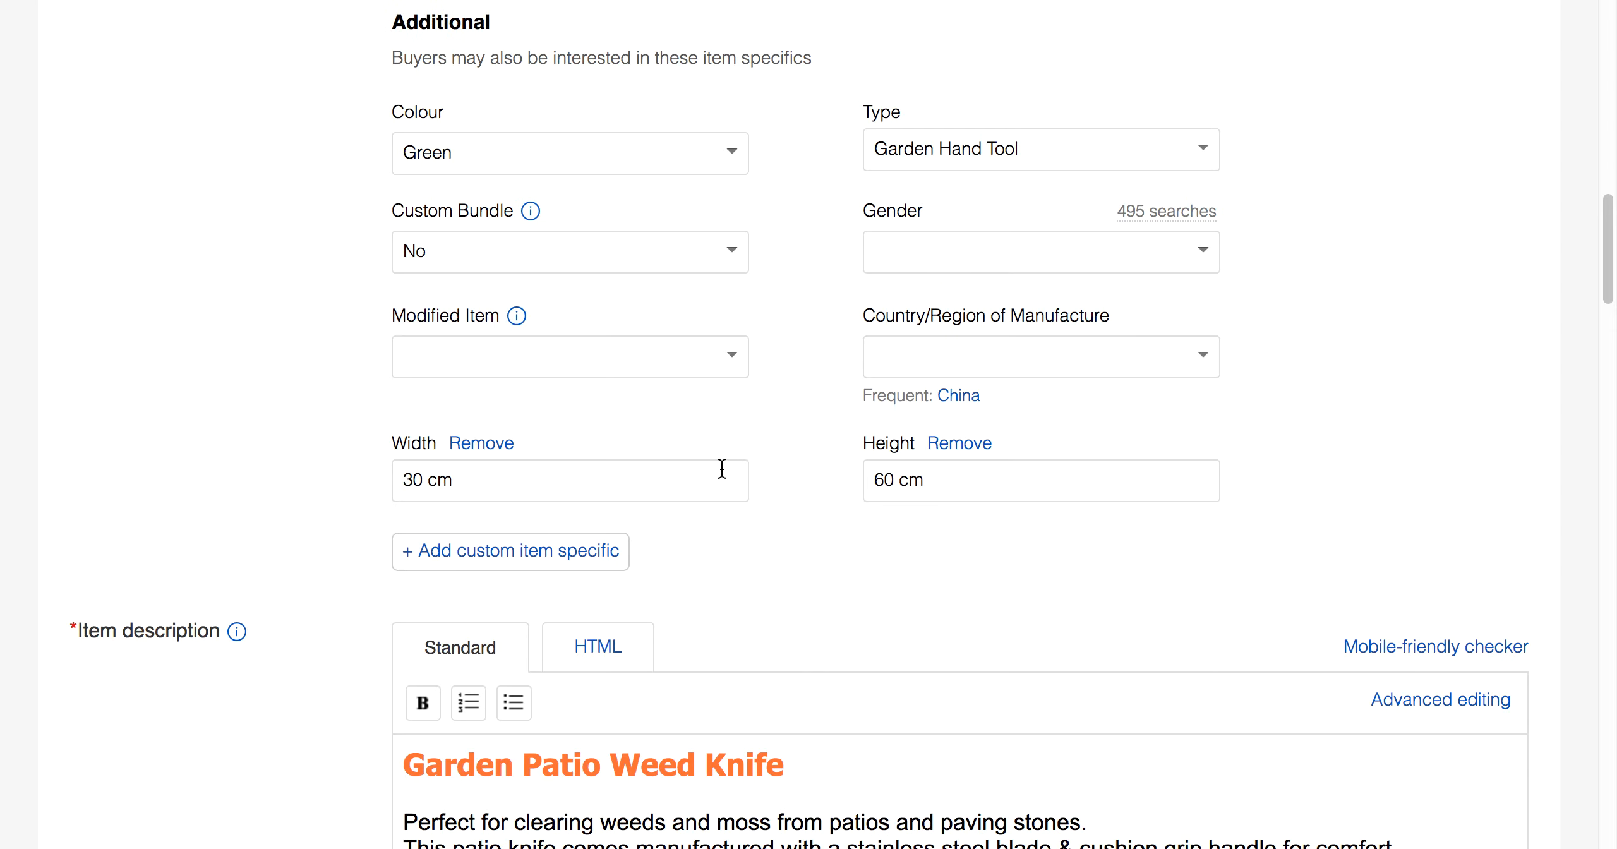
scroll(722, 470, "down", 5)
scroll(720, 464, "down", 1)
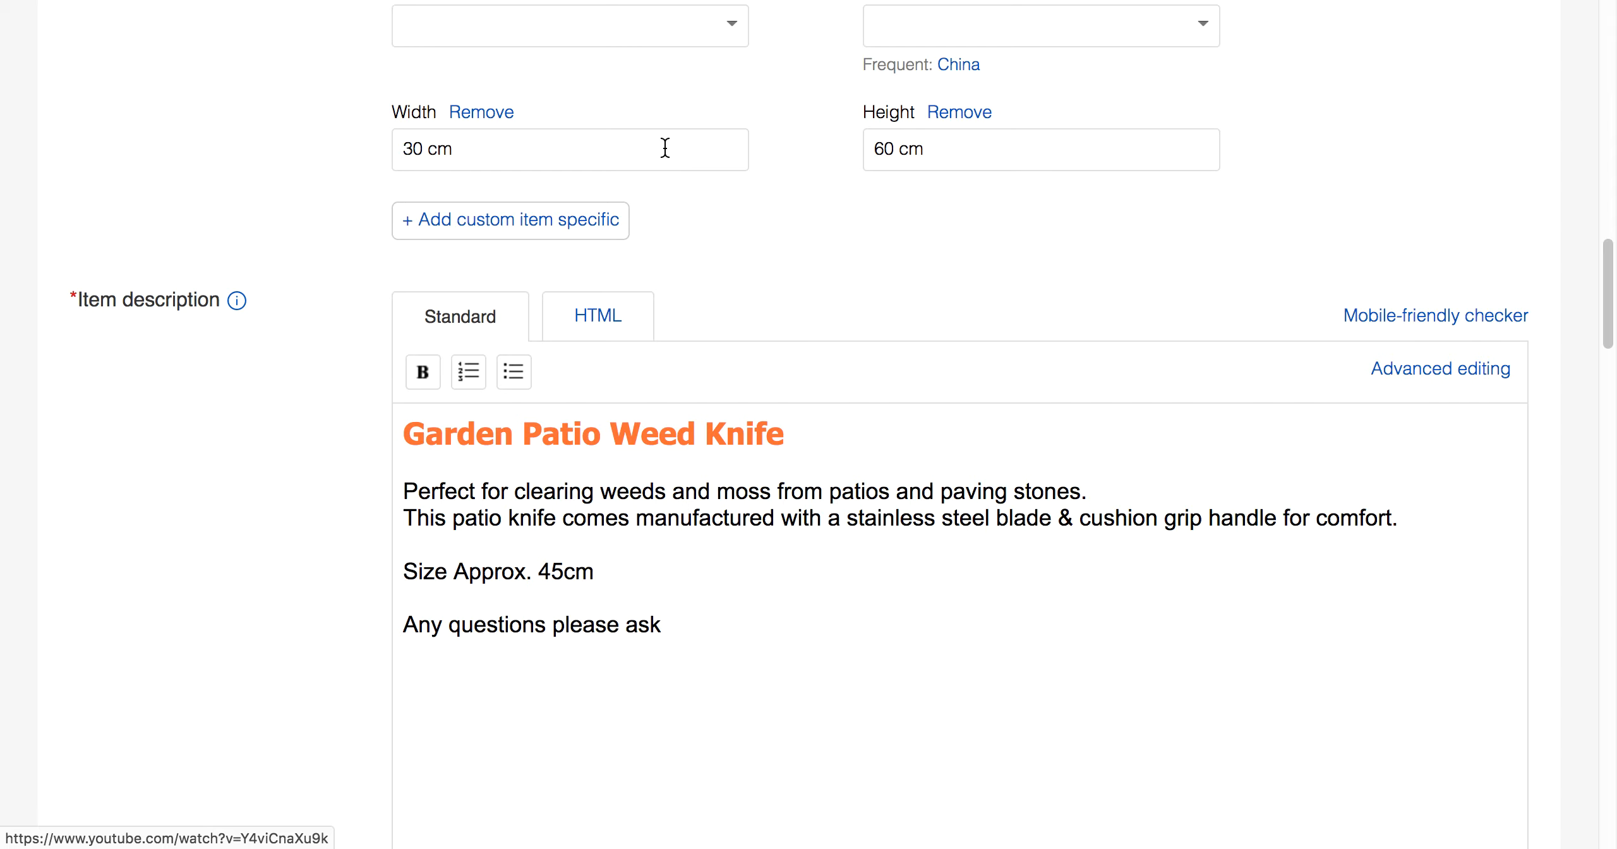
scroll(294, 220, "up", 15)
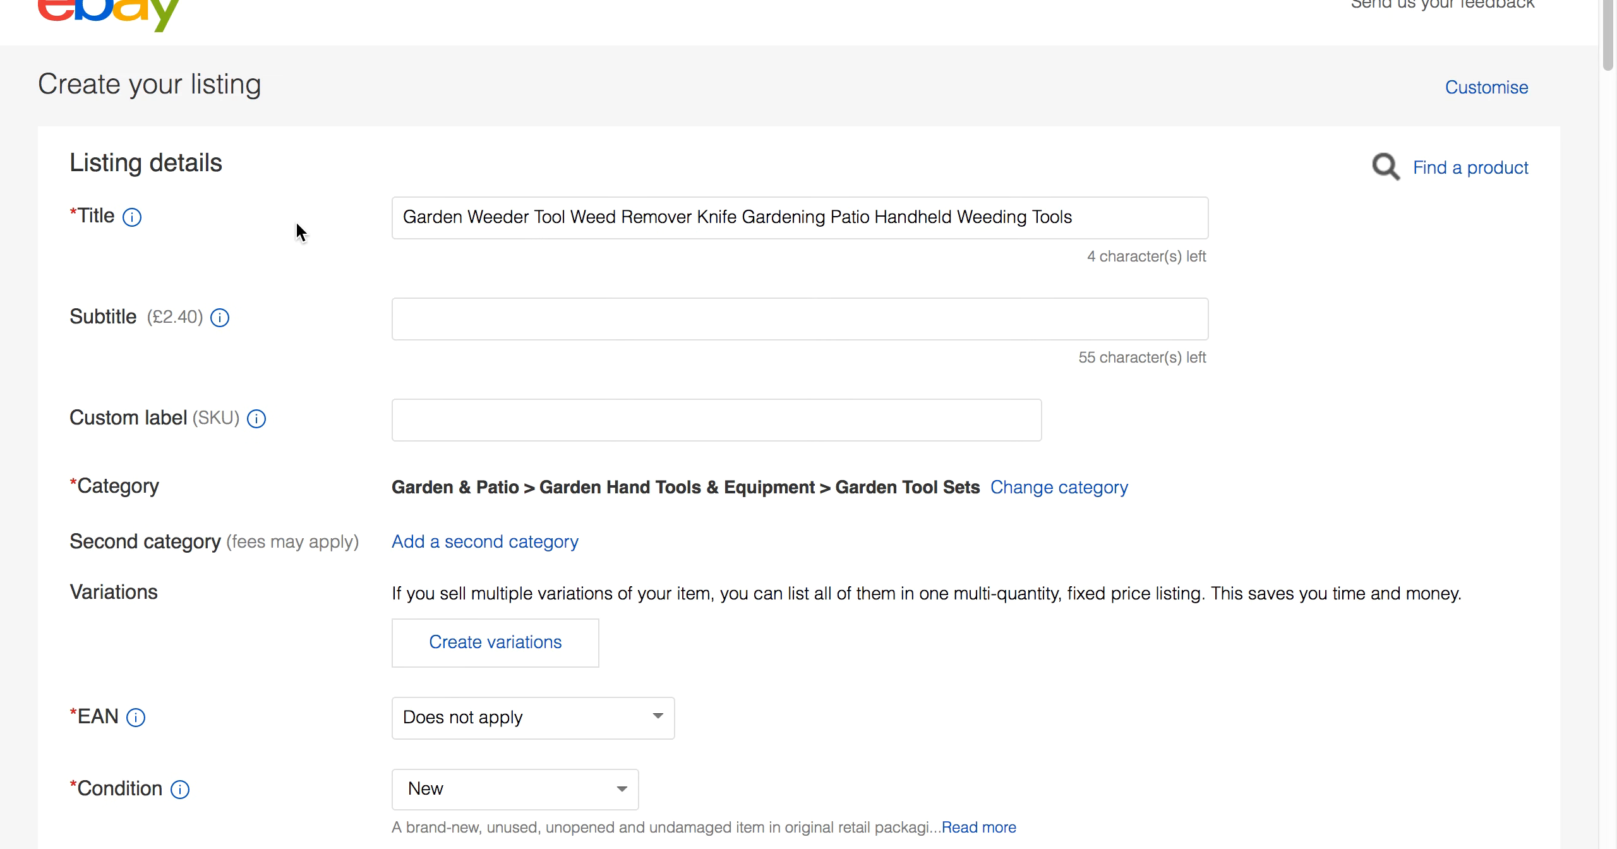
scroll(635, 246, "down", 15)
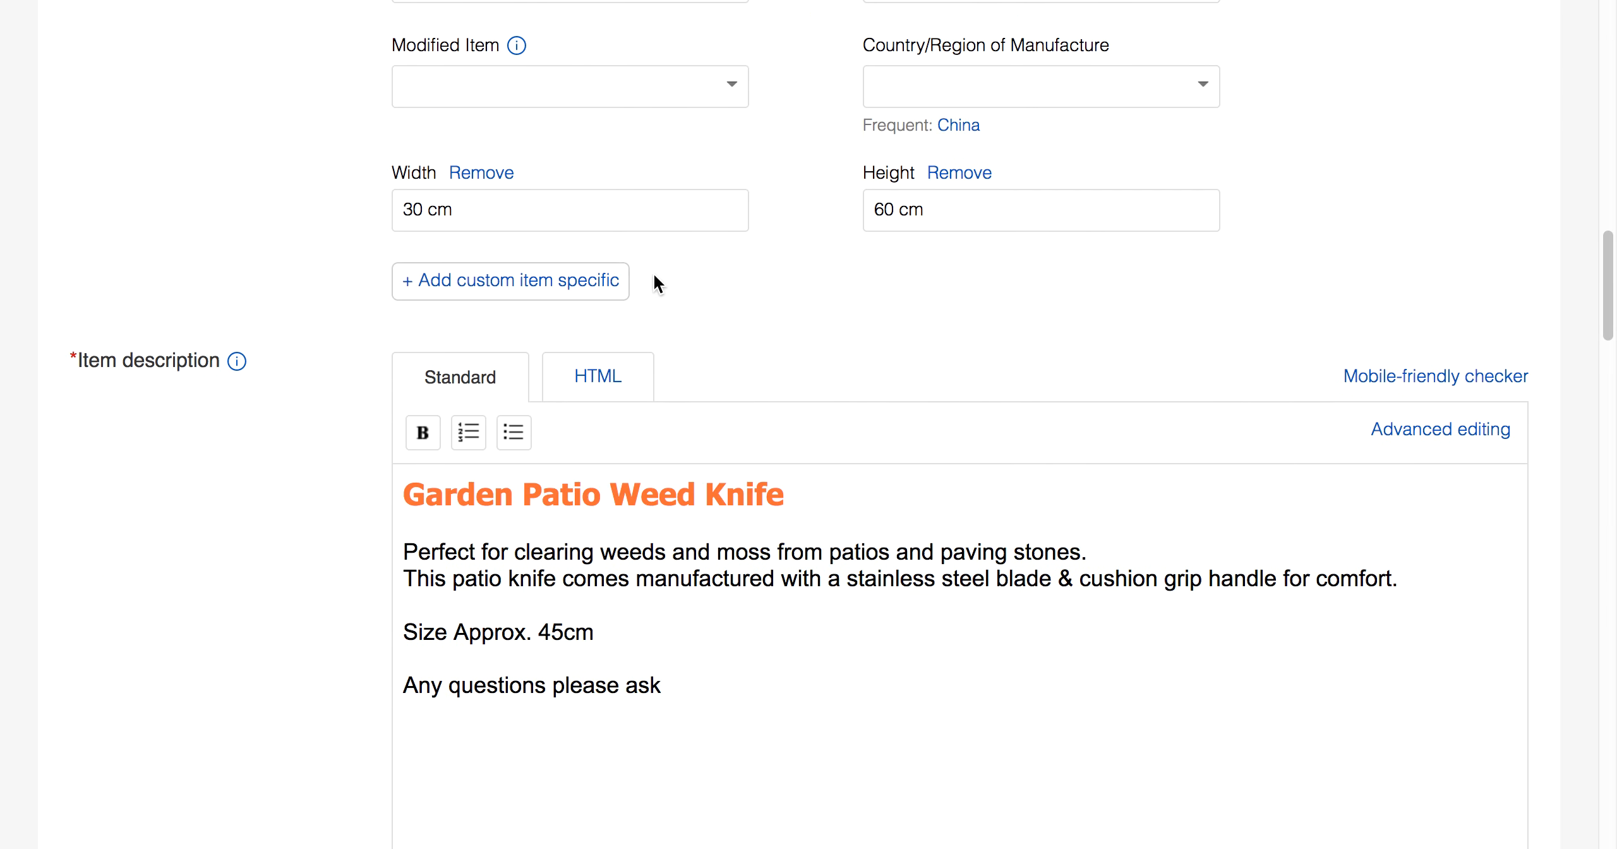
left_click(889, 502)
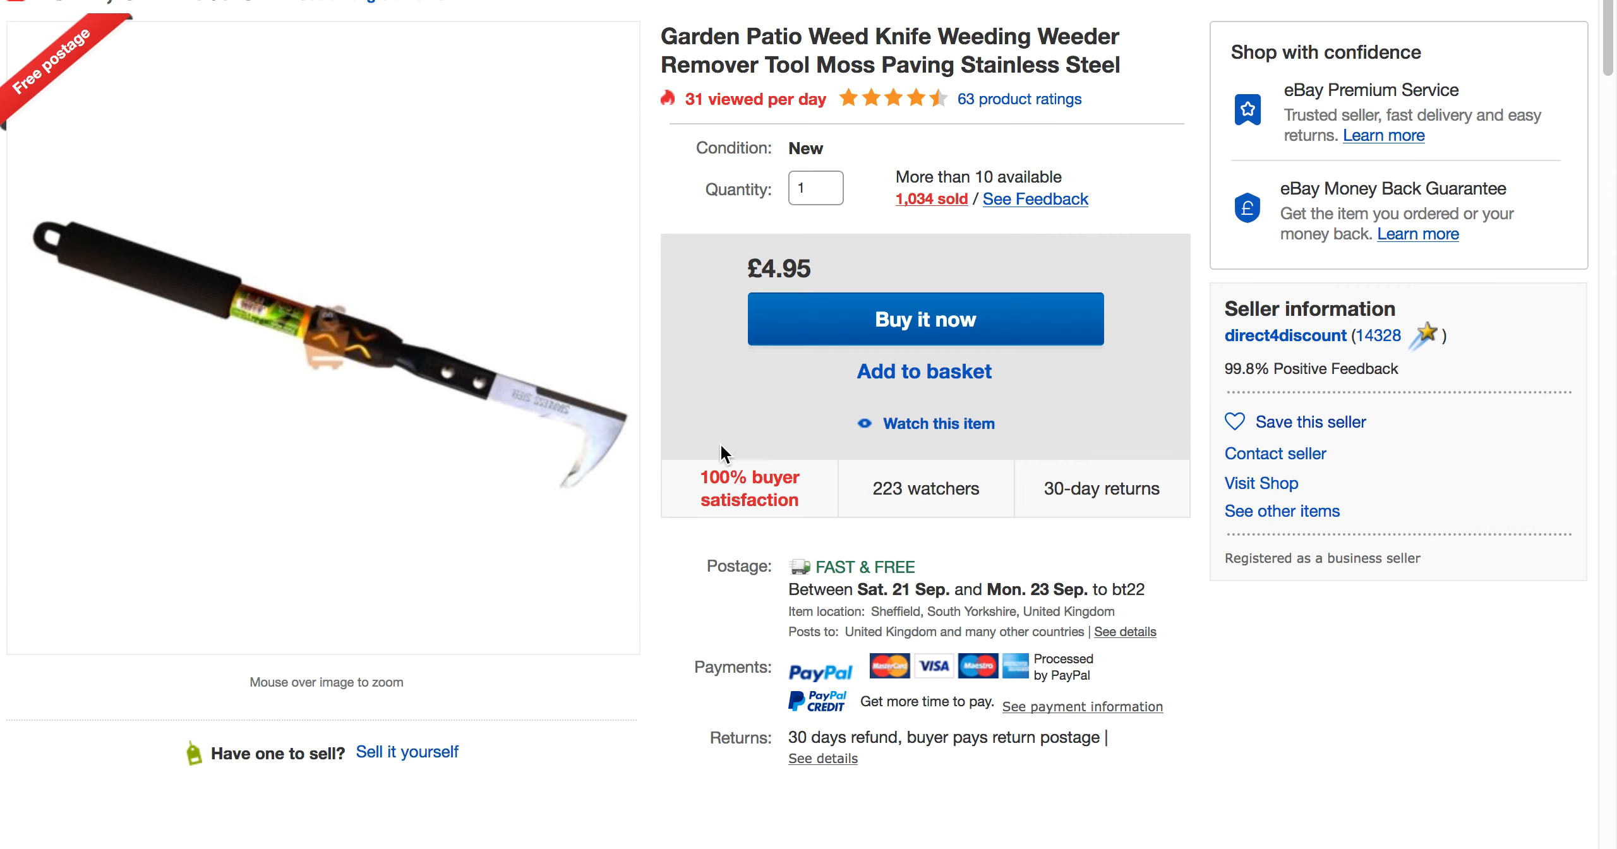
scroll(585, 576, "down", 18)
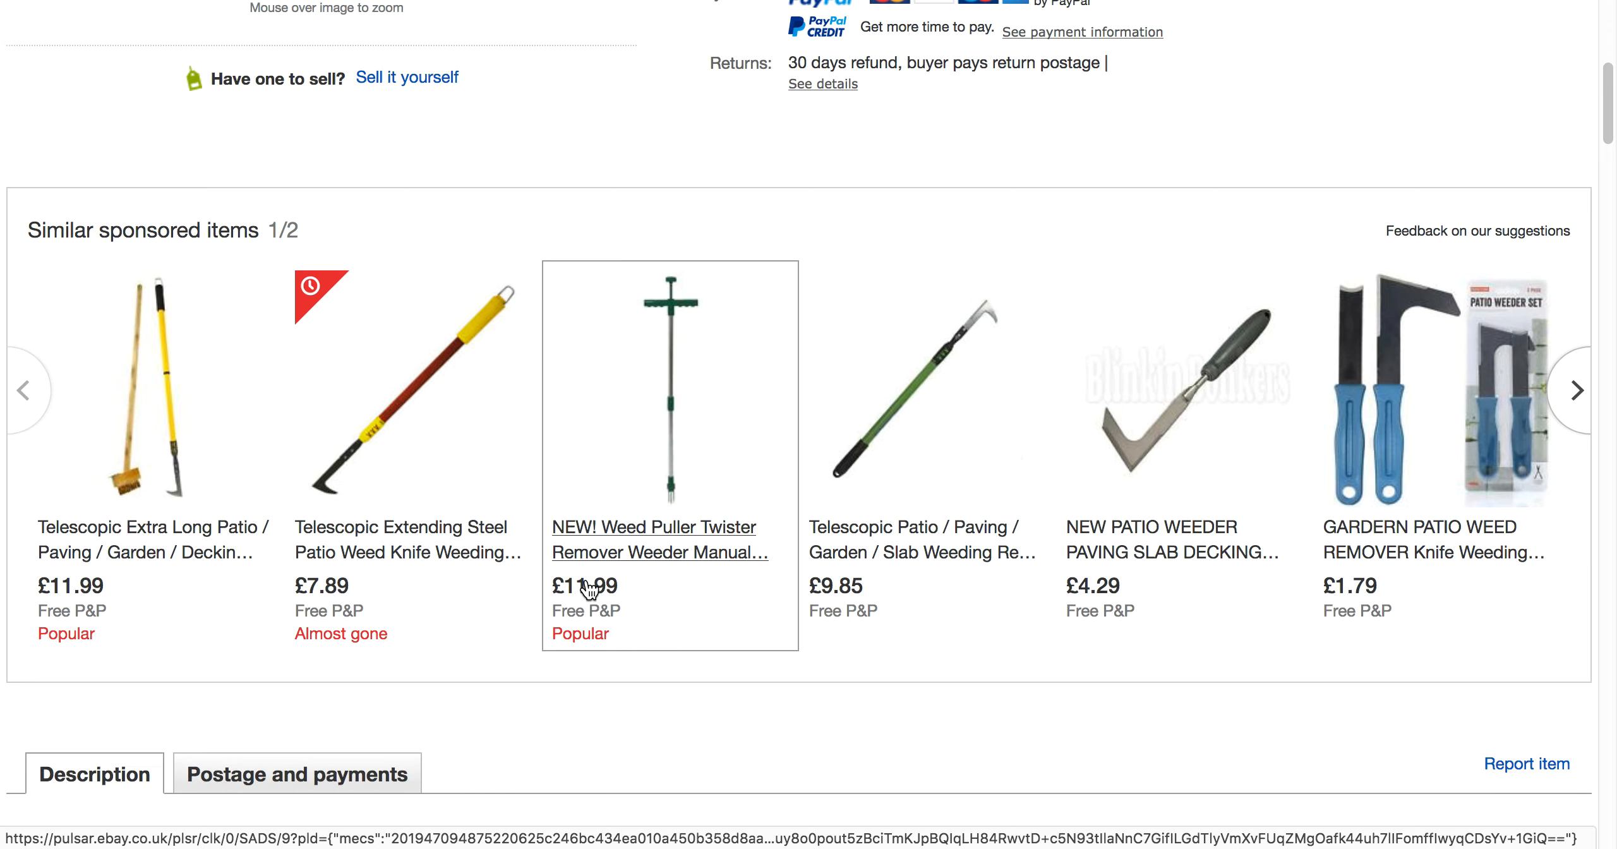
scroll(587, 589, "down", 5)
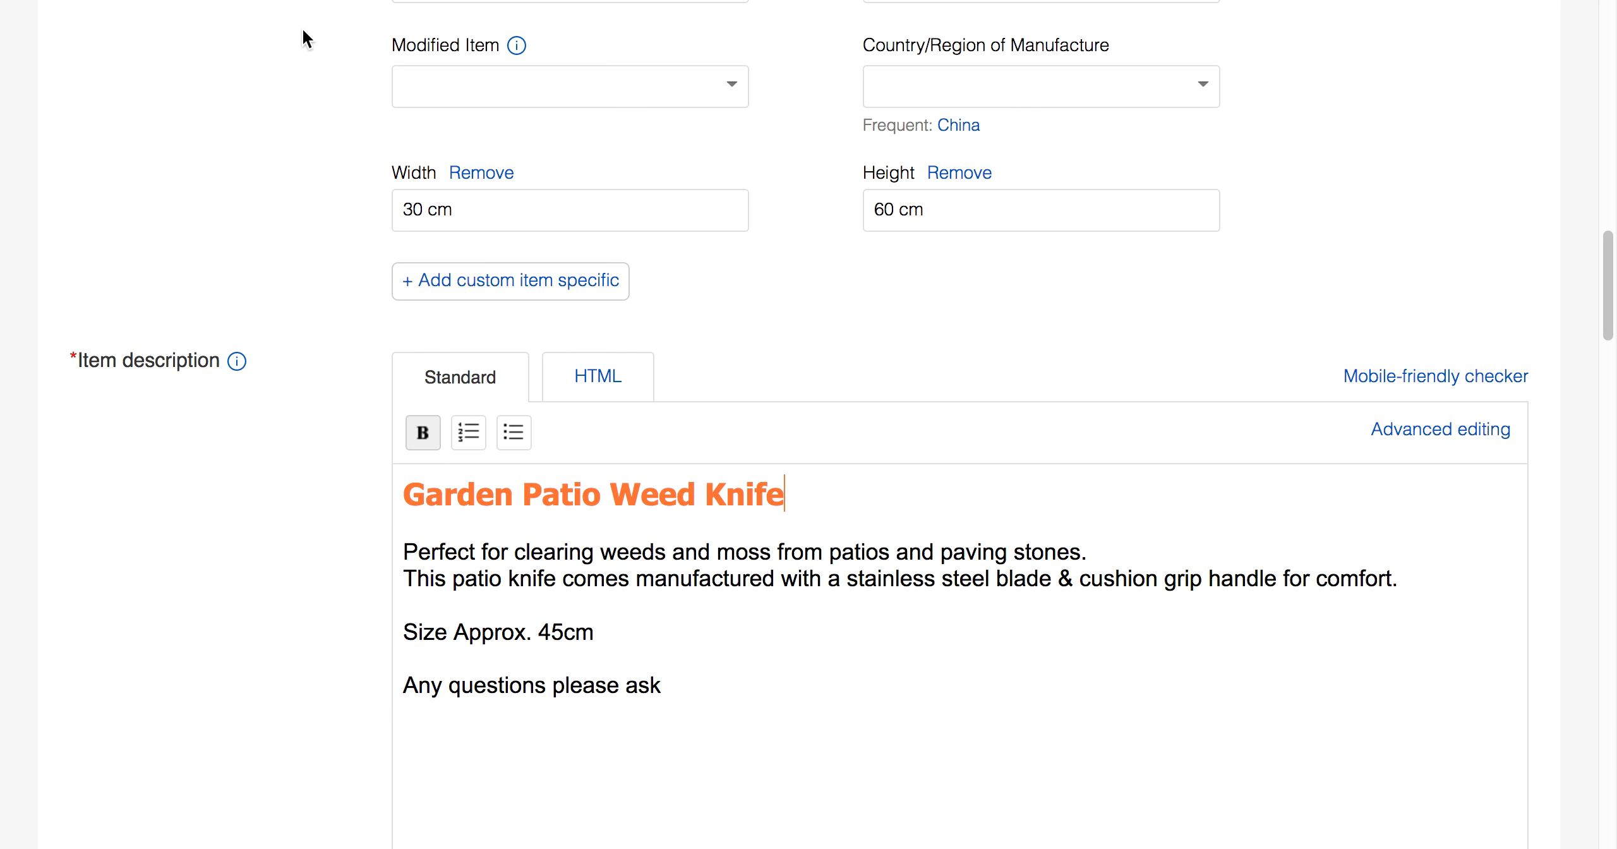
Insert a paragraph below the description heading reading "Ideal for uprooting and weeding throughout your whole garden and patio".
left_click(405, 550)
key("Return")
key("Return")
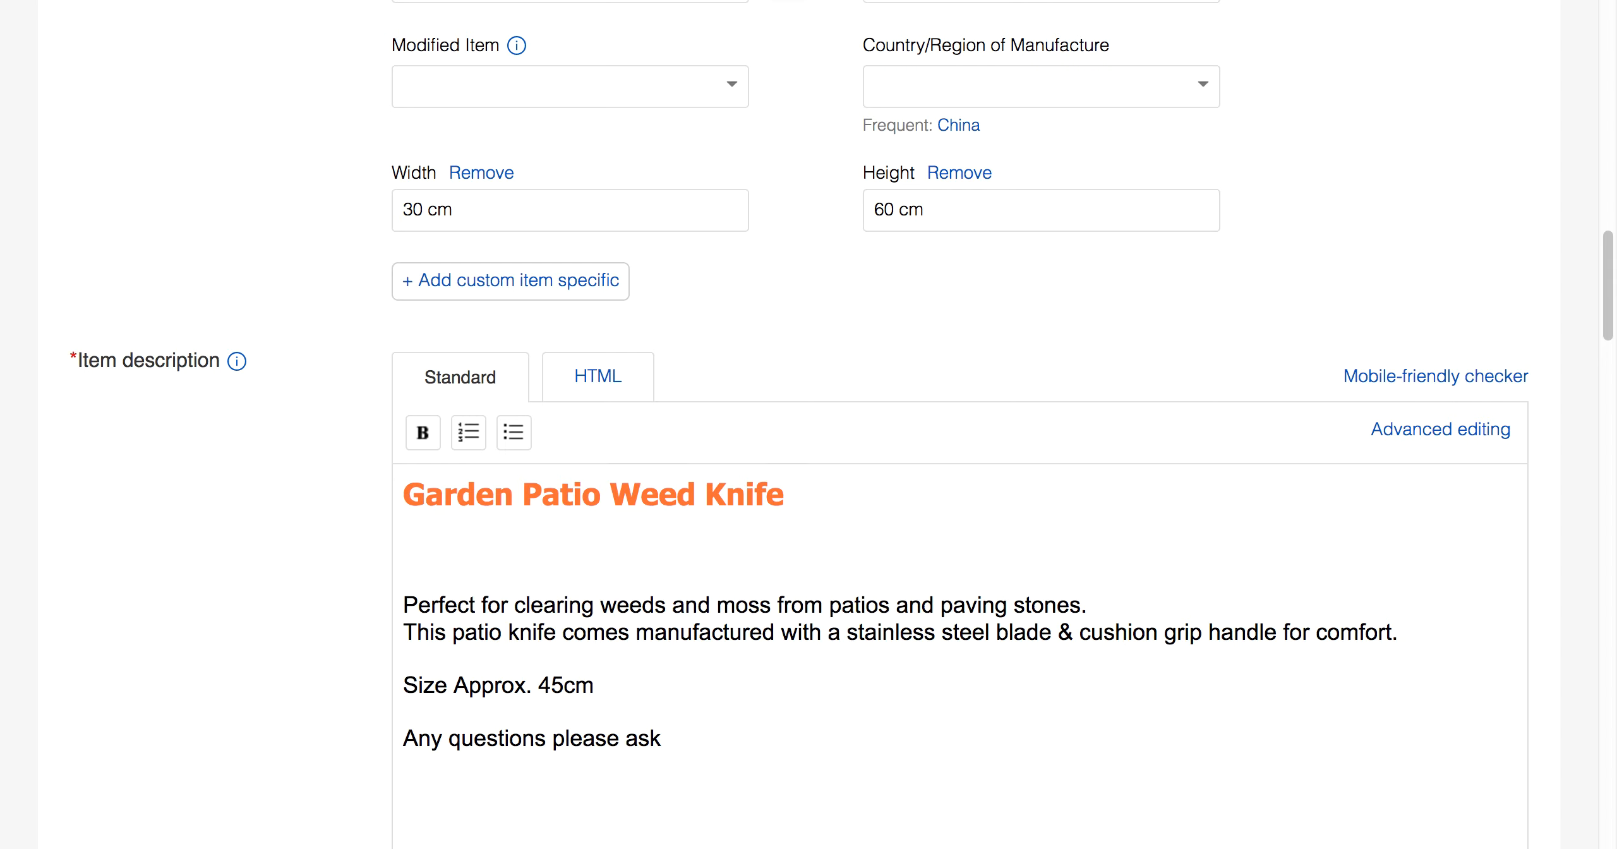
type("Ideal for")
type("clear")
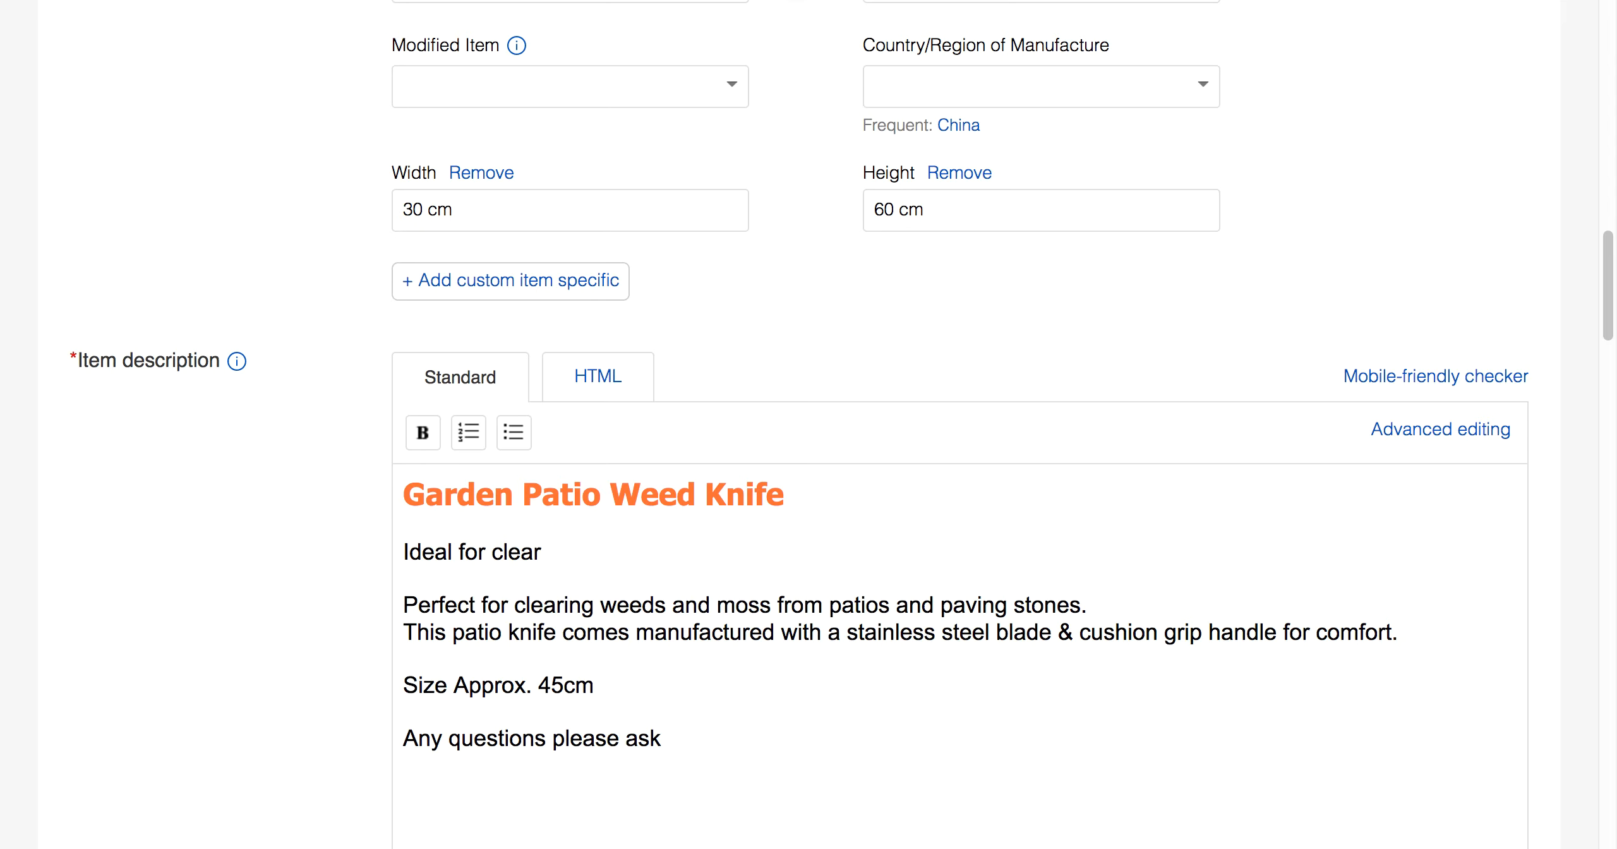
key("BackSpace")
key("BackSpace")
key("BackSpace")
key("BackSpace")
key("BackSpace")
type("uprooting an")
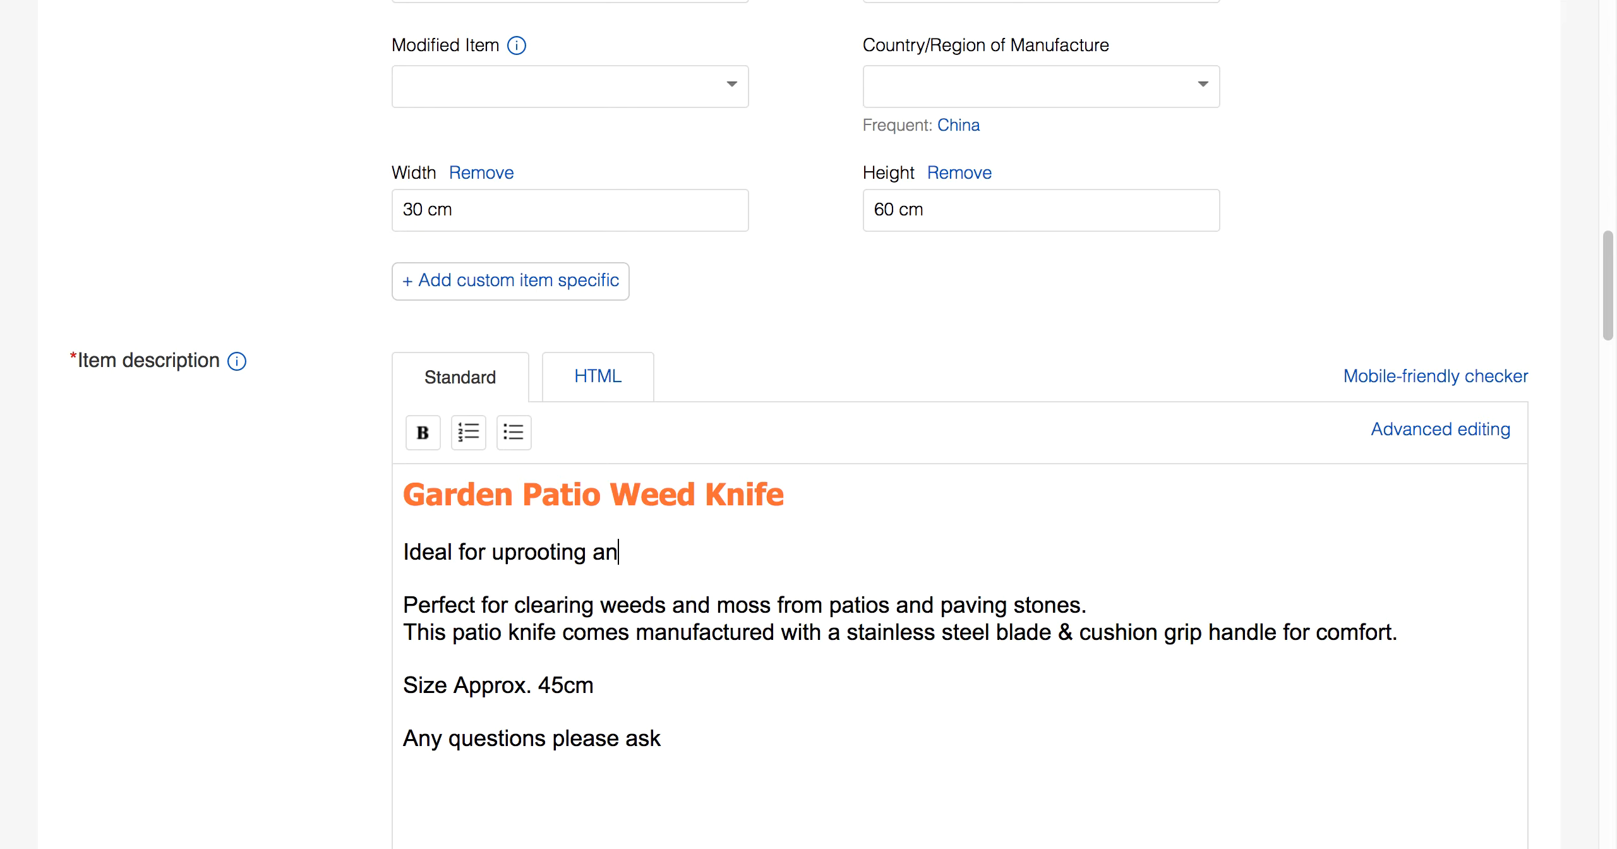
type("d weeding")
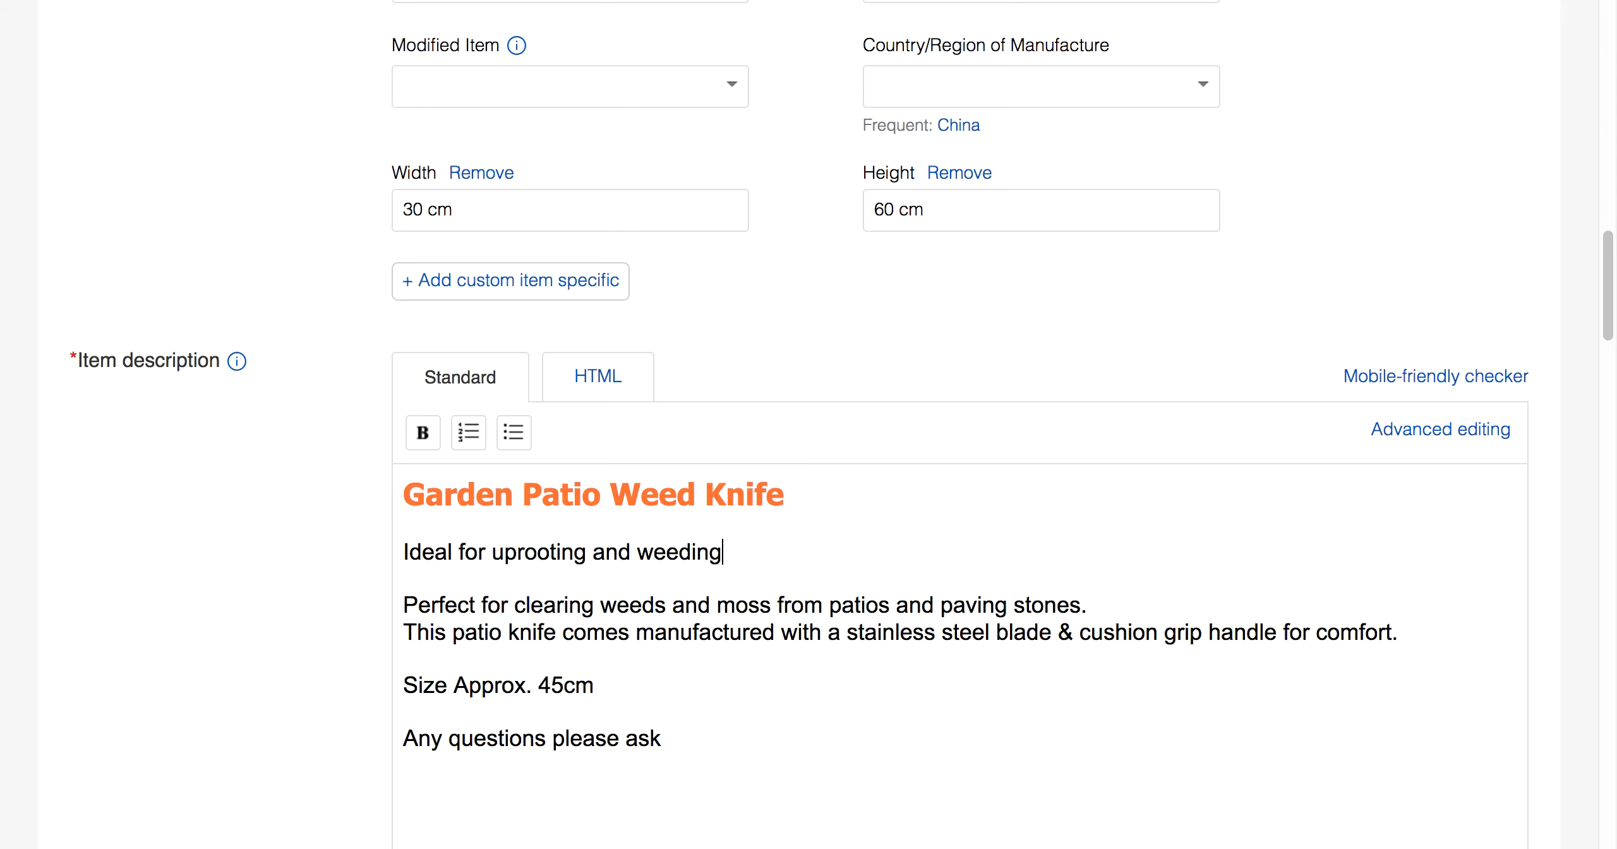
type(" throughout")
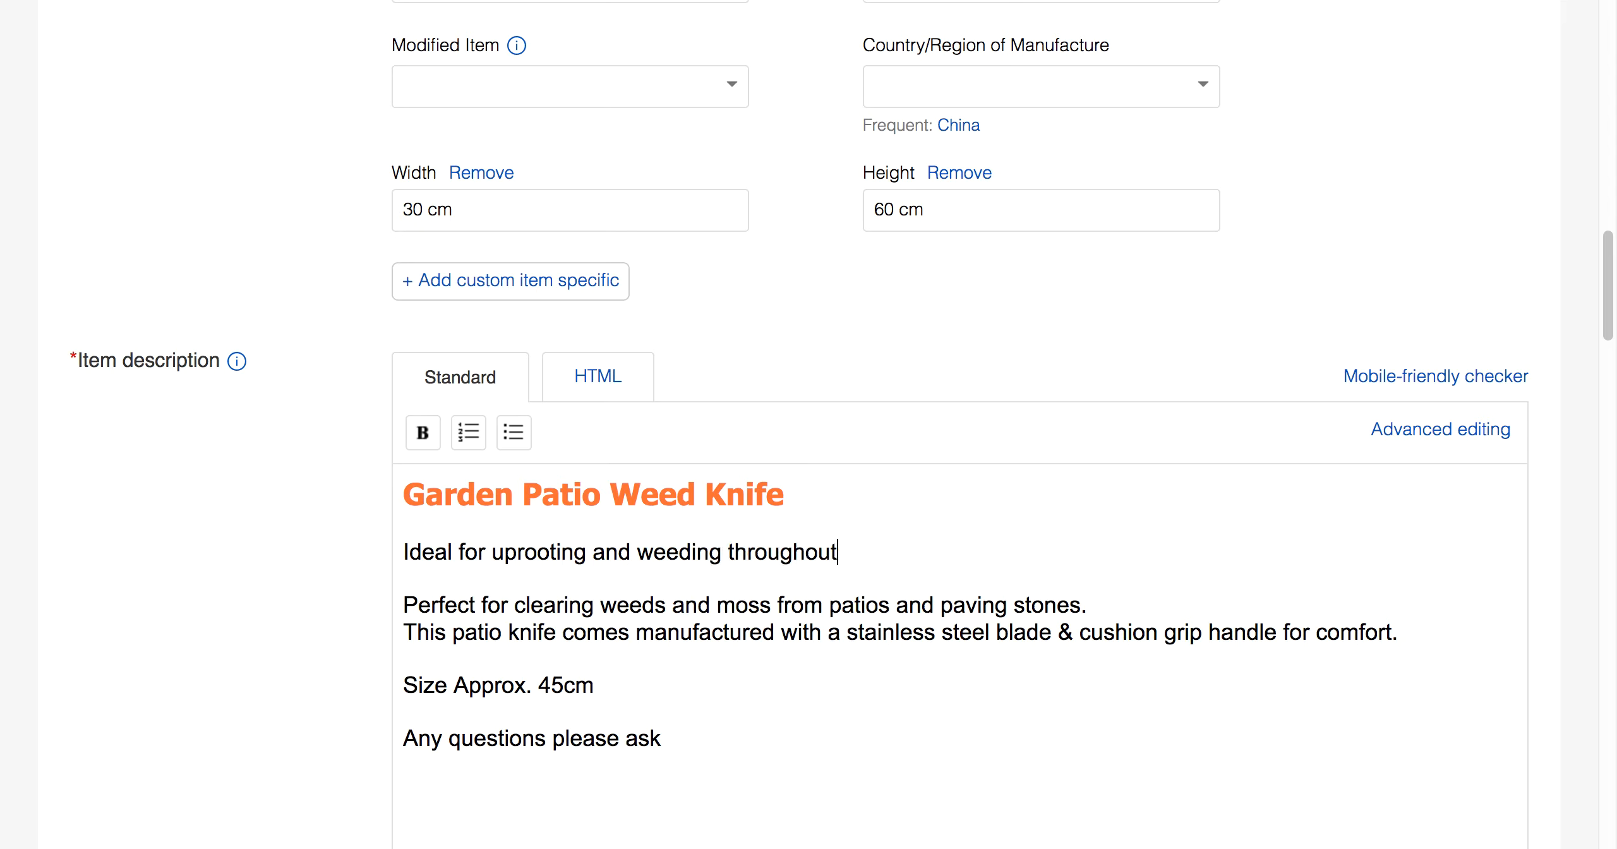
type(" your whole ga")
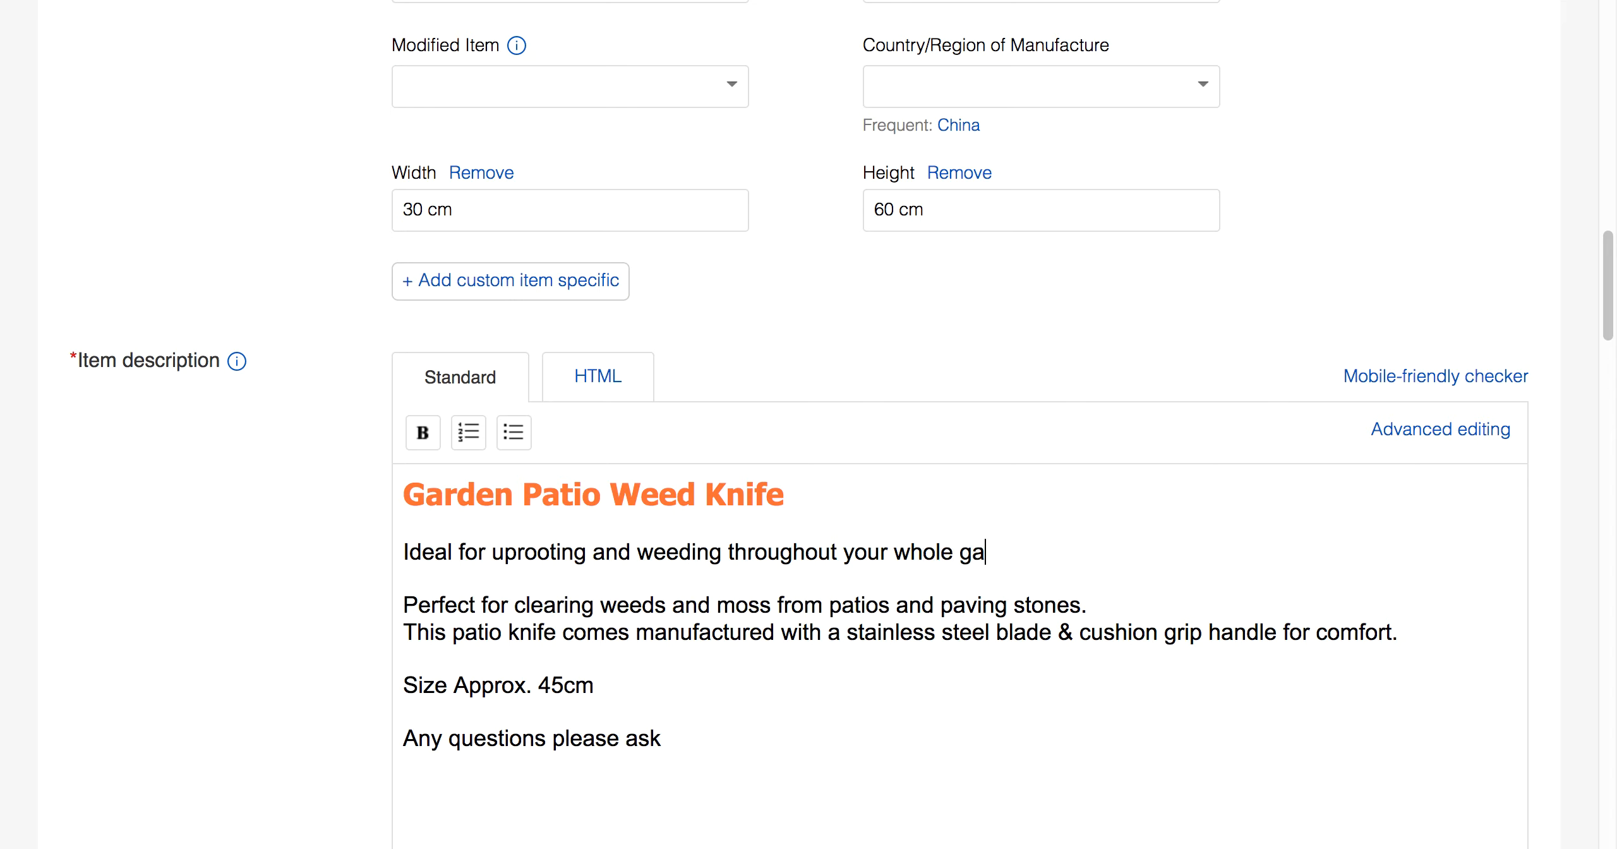
type("rden and patio")
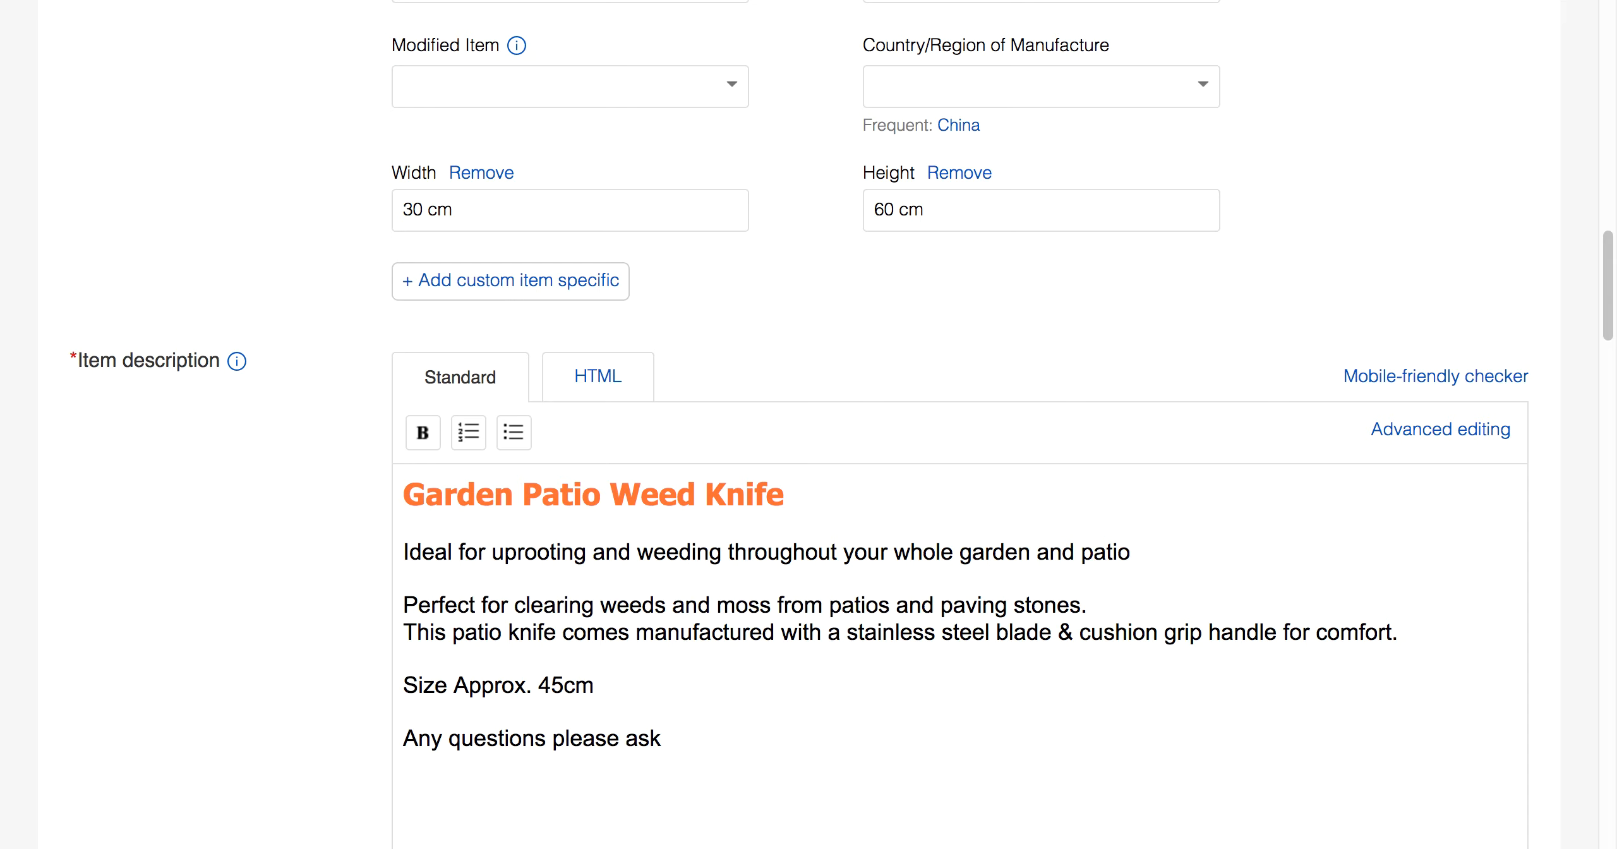
Extend the new description paragraph with ", this tool allows you to effortlessly....".
type(", this tool")
type("allo")
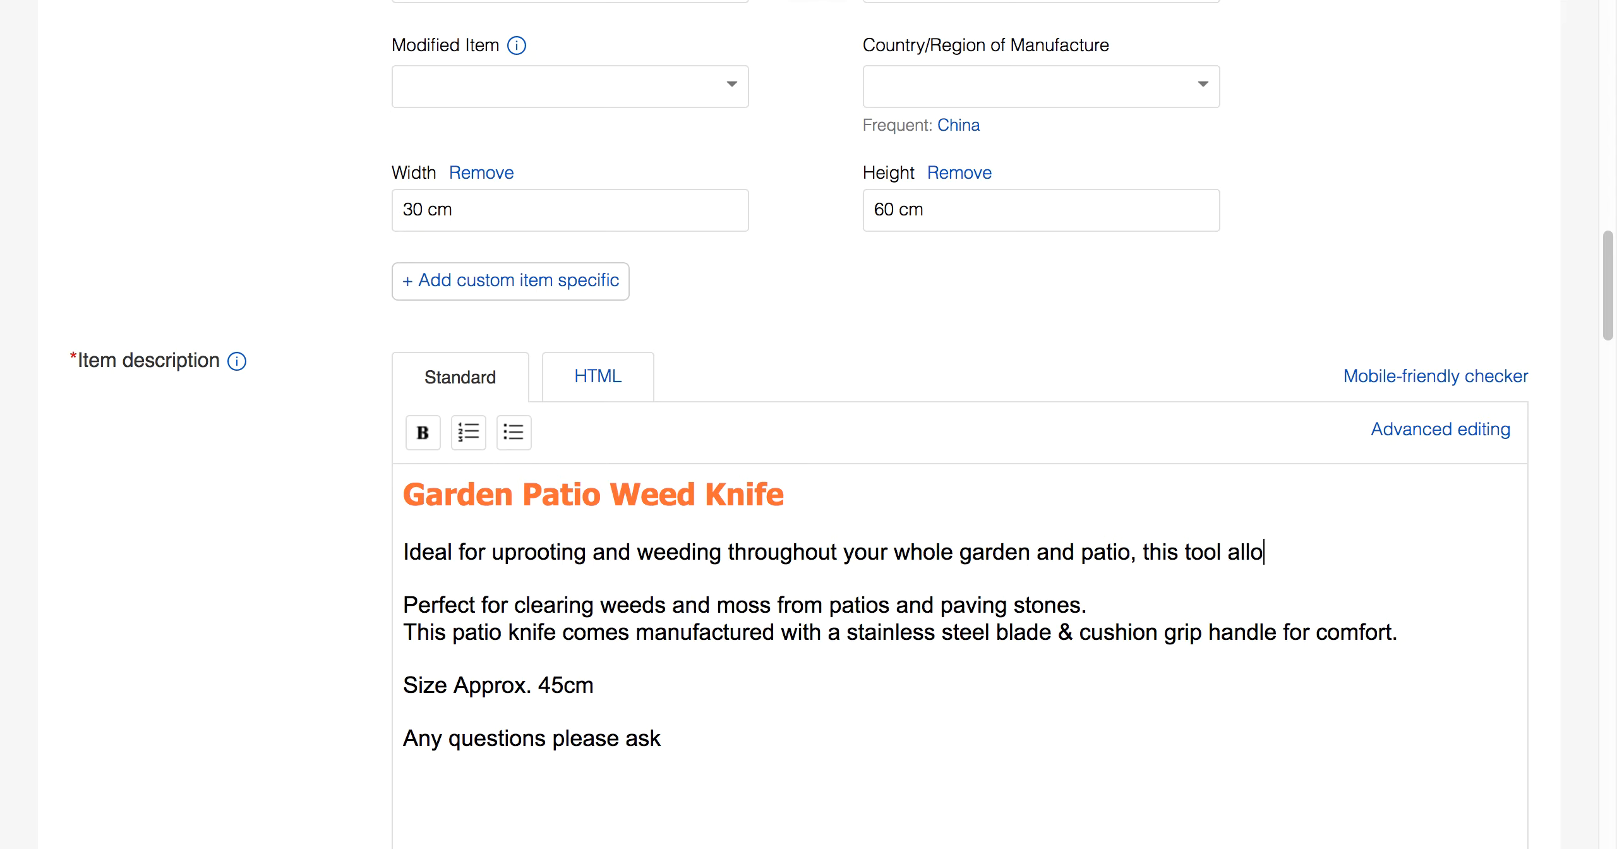
type("ws you to effortlessly")
type("....")
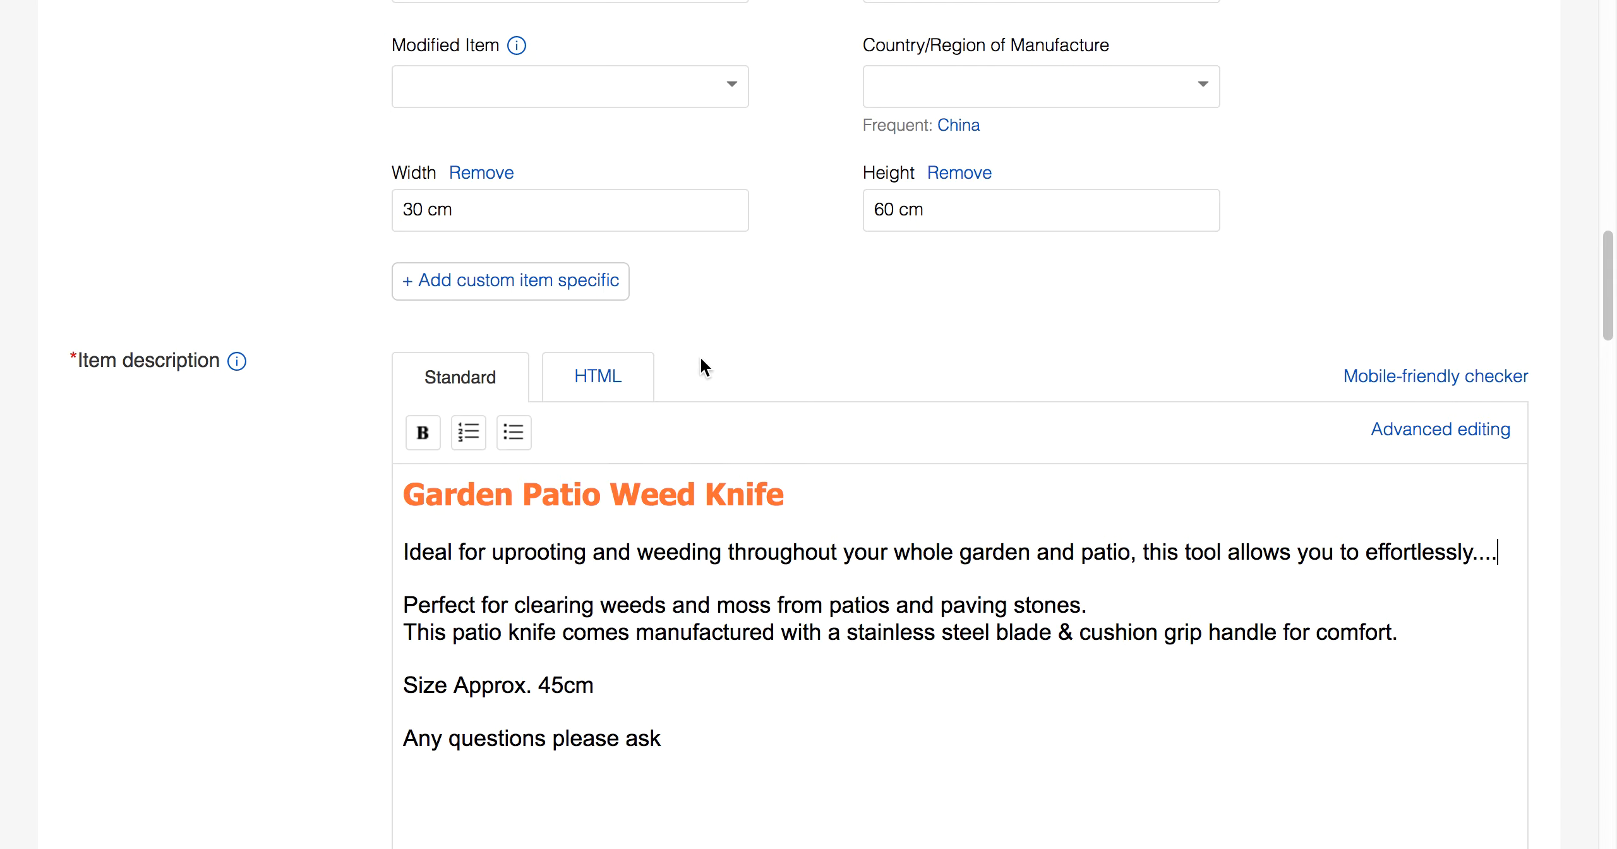
Review the size line and the closing questions line of the item description, highlighting each in turn.
scroll(701, 360, "up", 1)
scroll(702, 360, "down", 1)
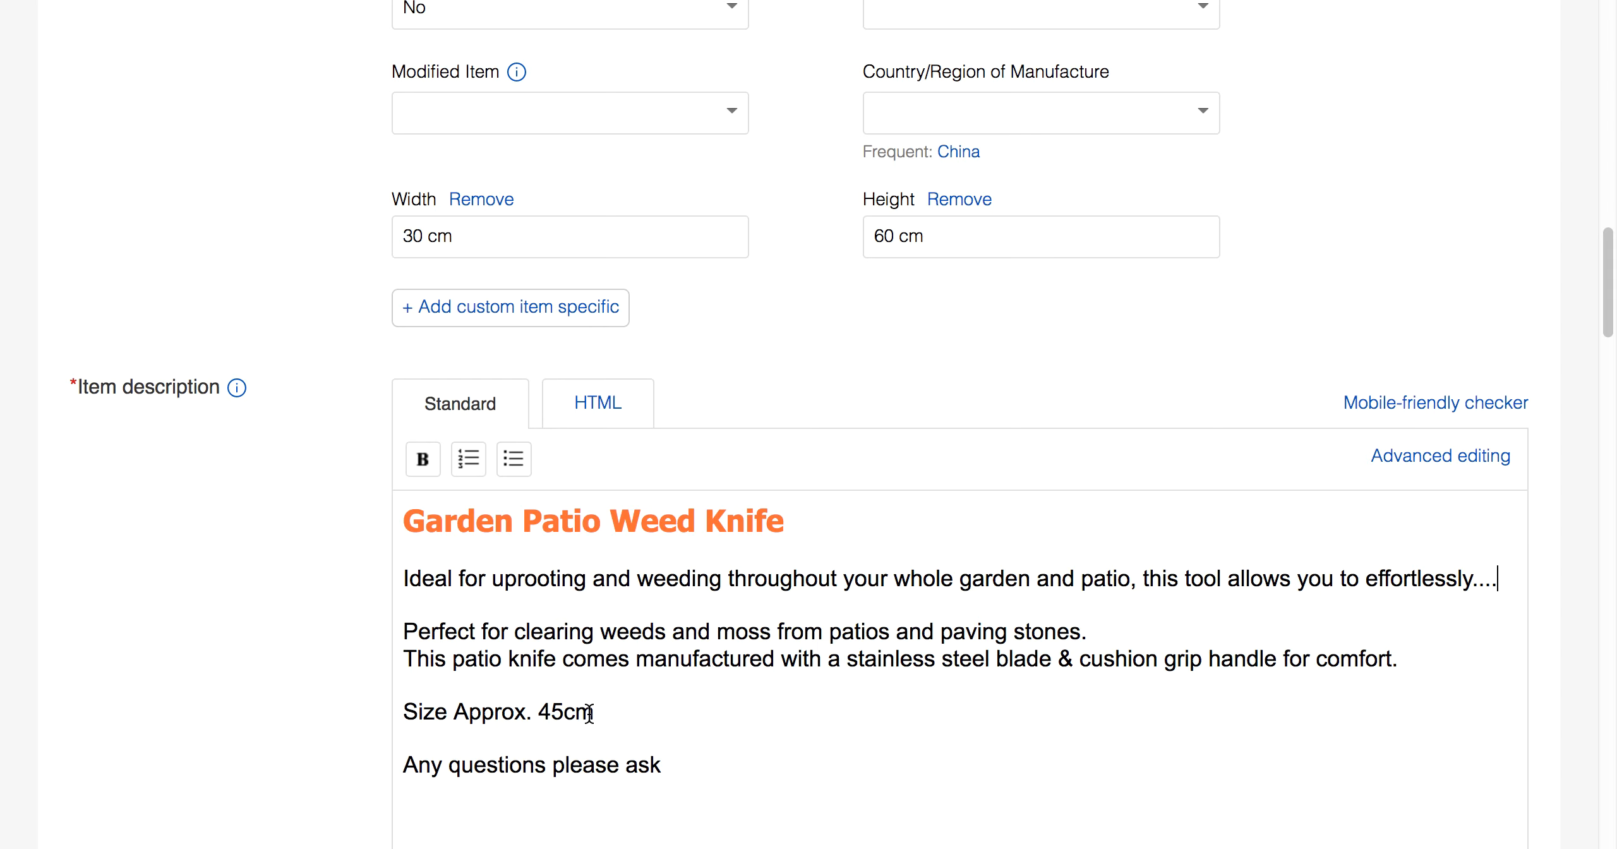
left_click_drag(589, 713, 408, 712)
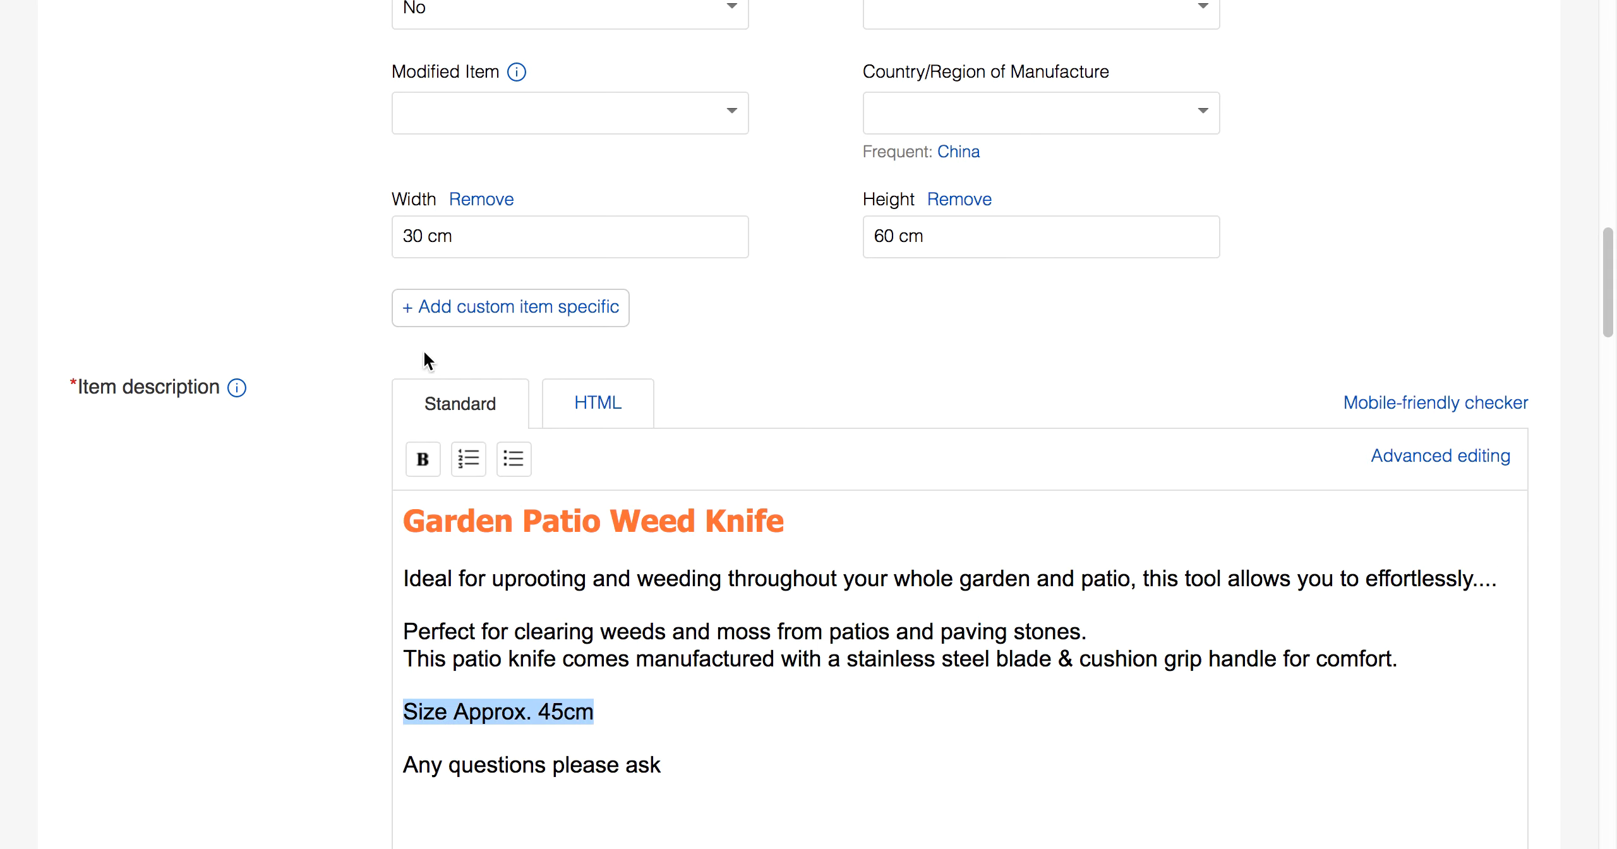
scroll(586, 726, "down", 3)
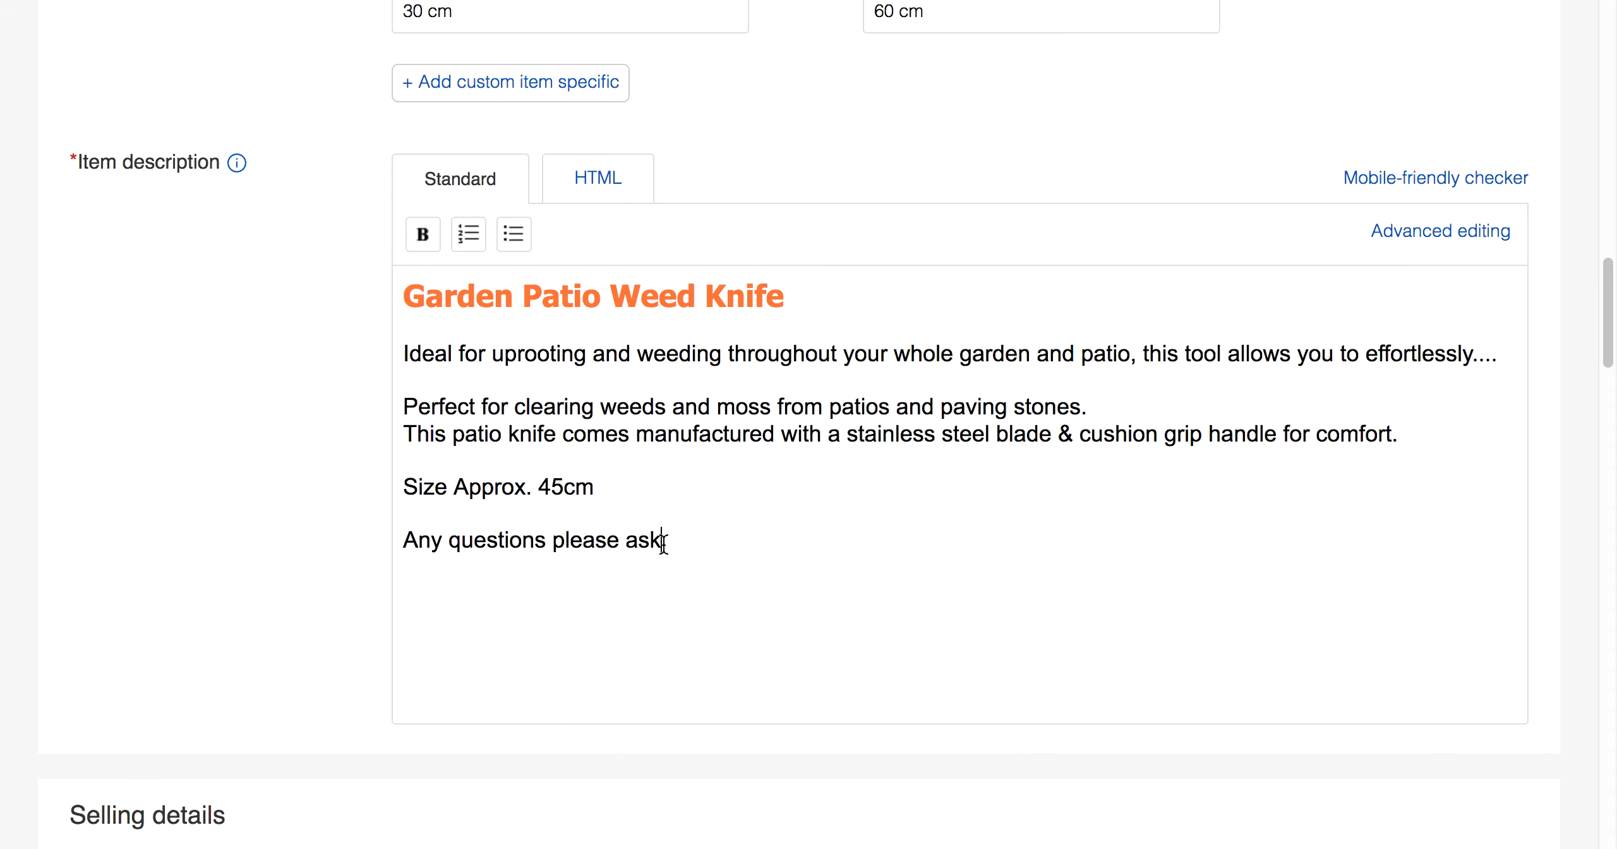
left_click_drag(662, 541, 401, 544)
scroll(632, 602, "down", 4)
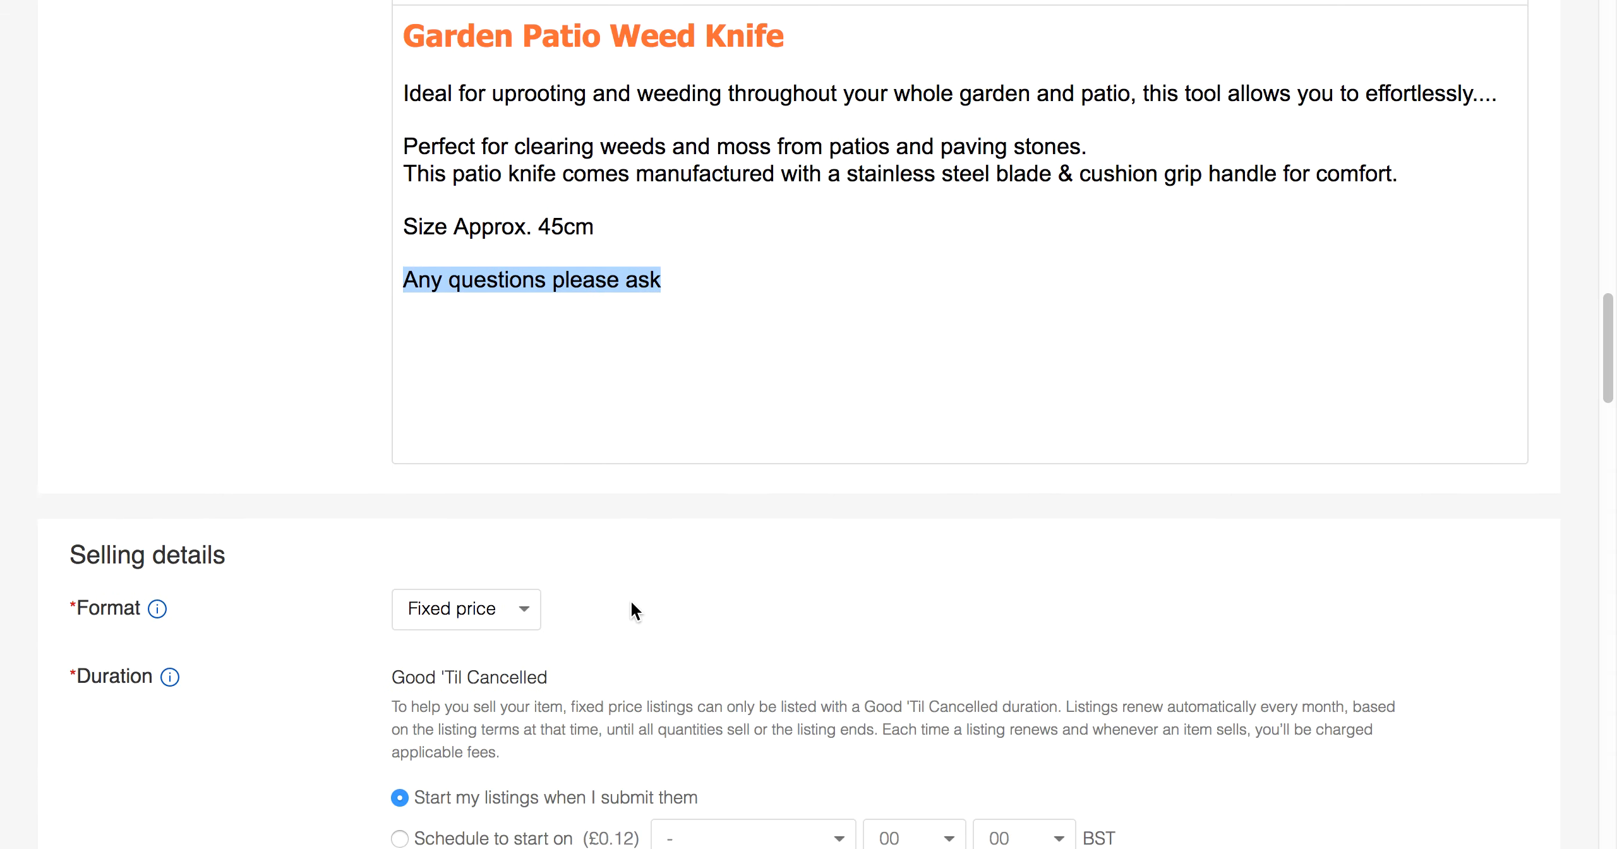
Check the selling Format options, keeping Fixed price, and go to the Buy it now price field.
left_click(509, 604)
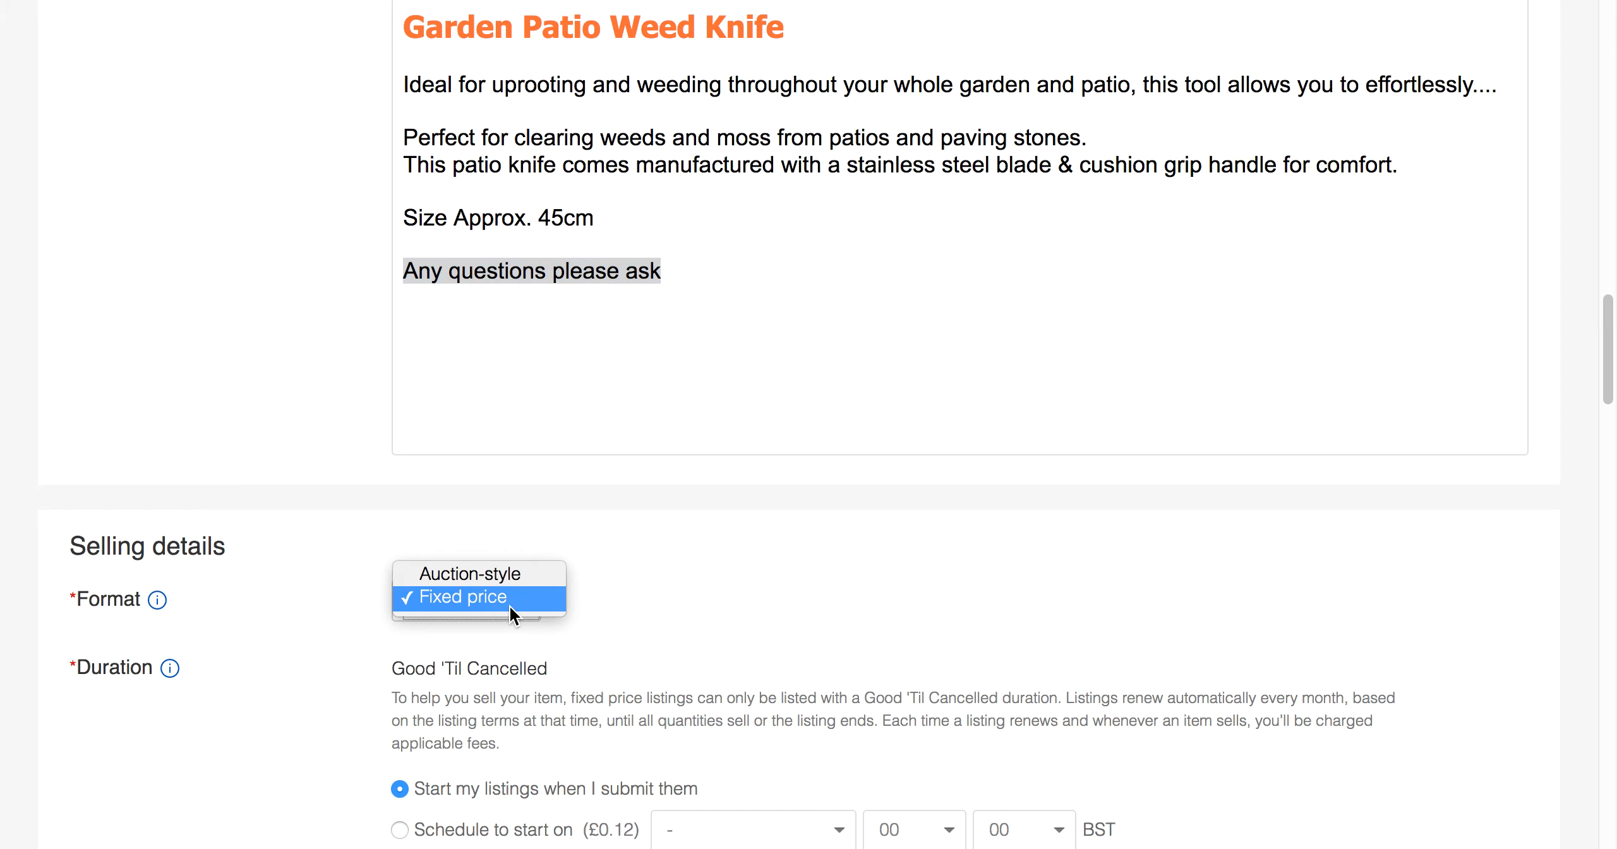
left_click(509, 601)
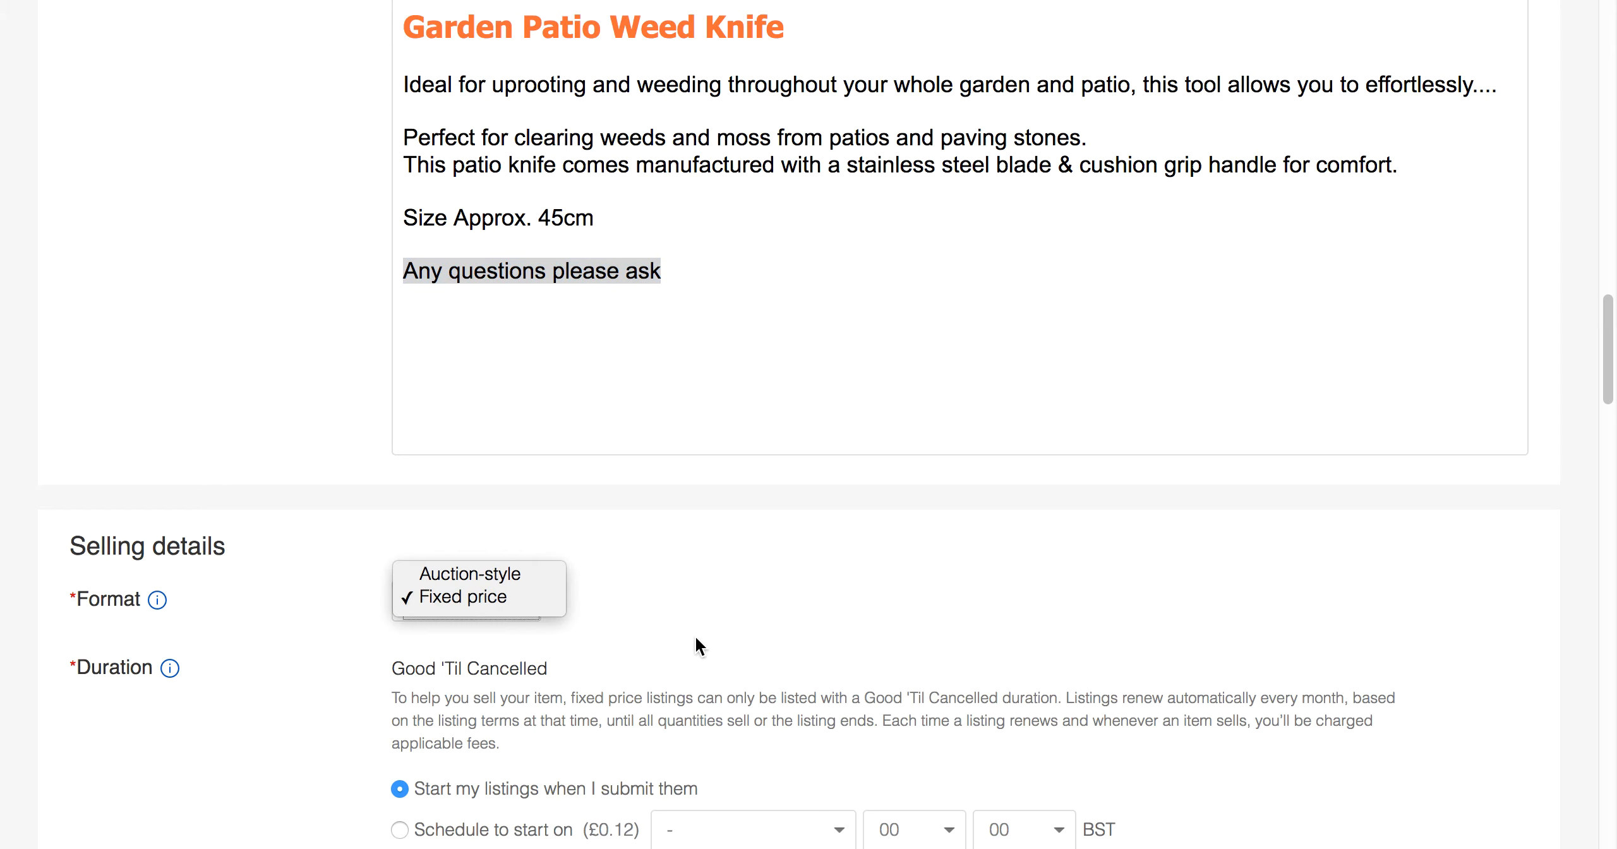
scroll(678, 634, "down", 3)
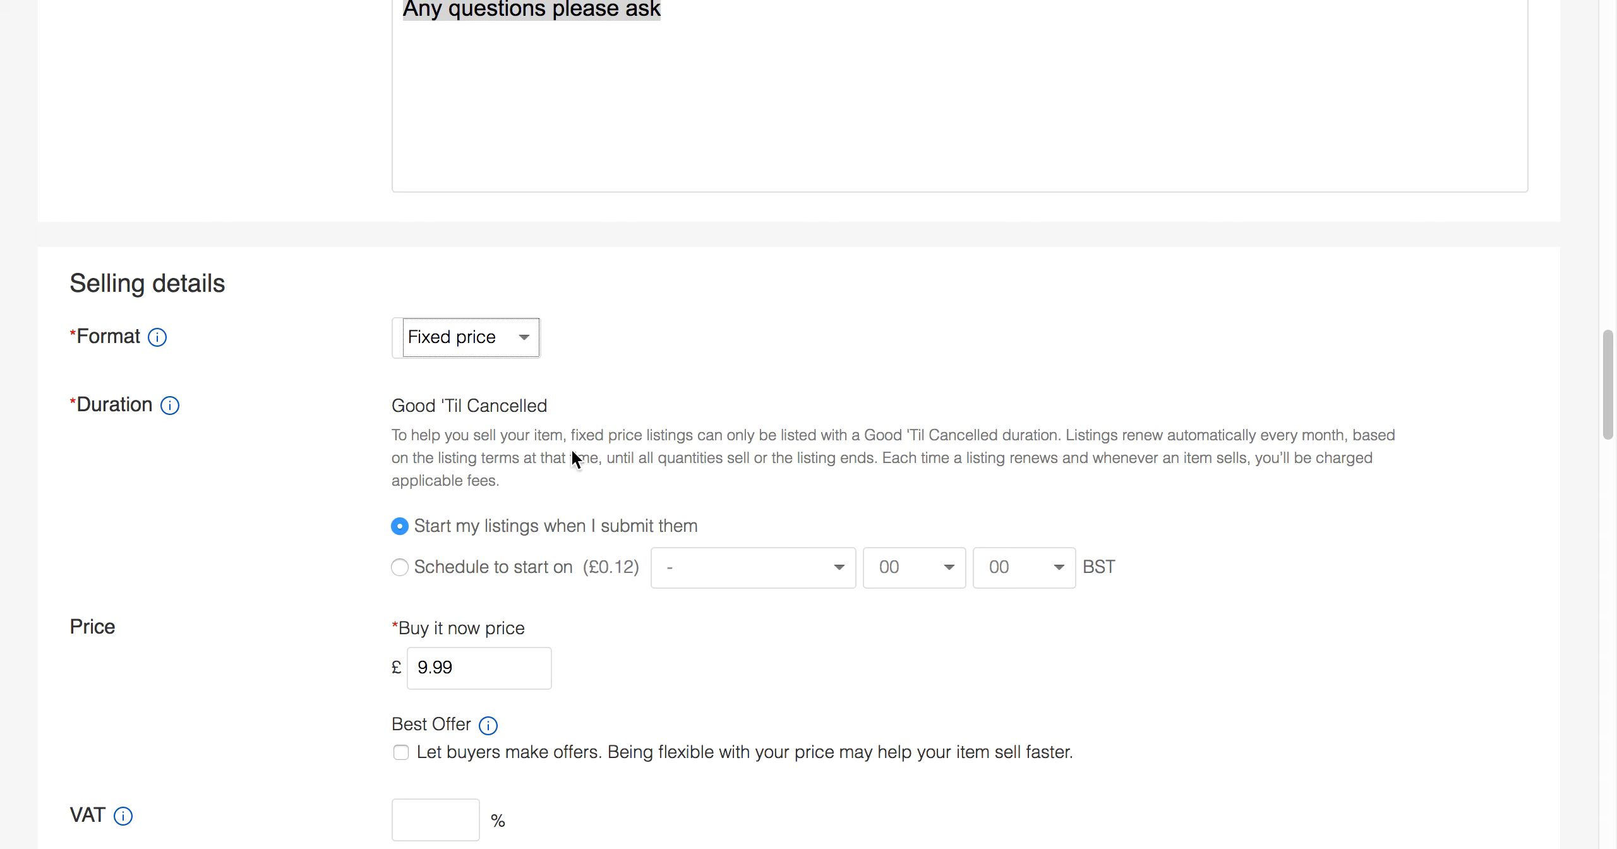
left_click(465, 662)
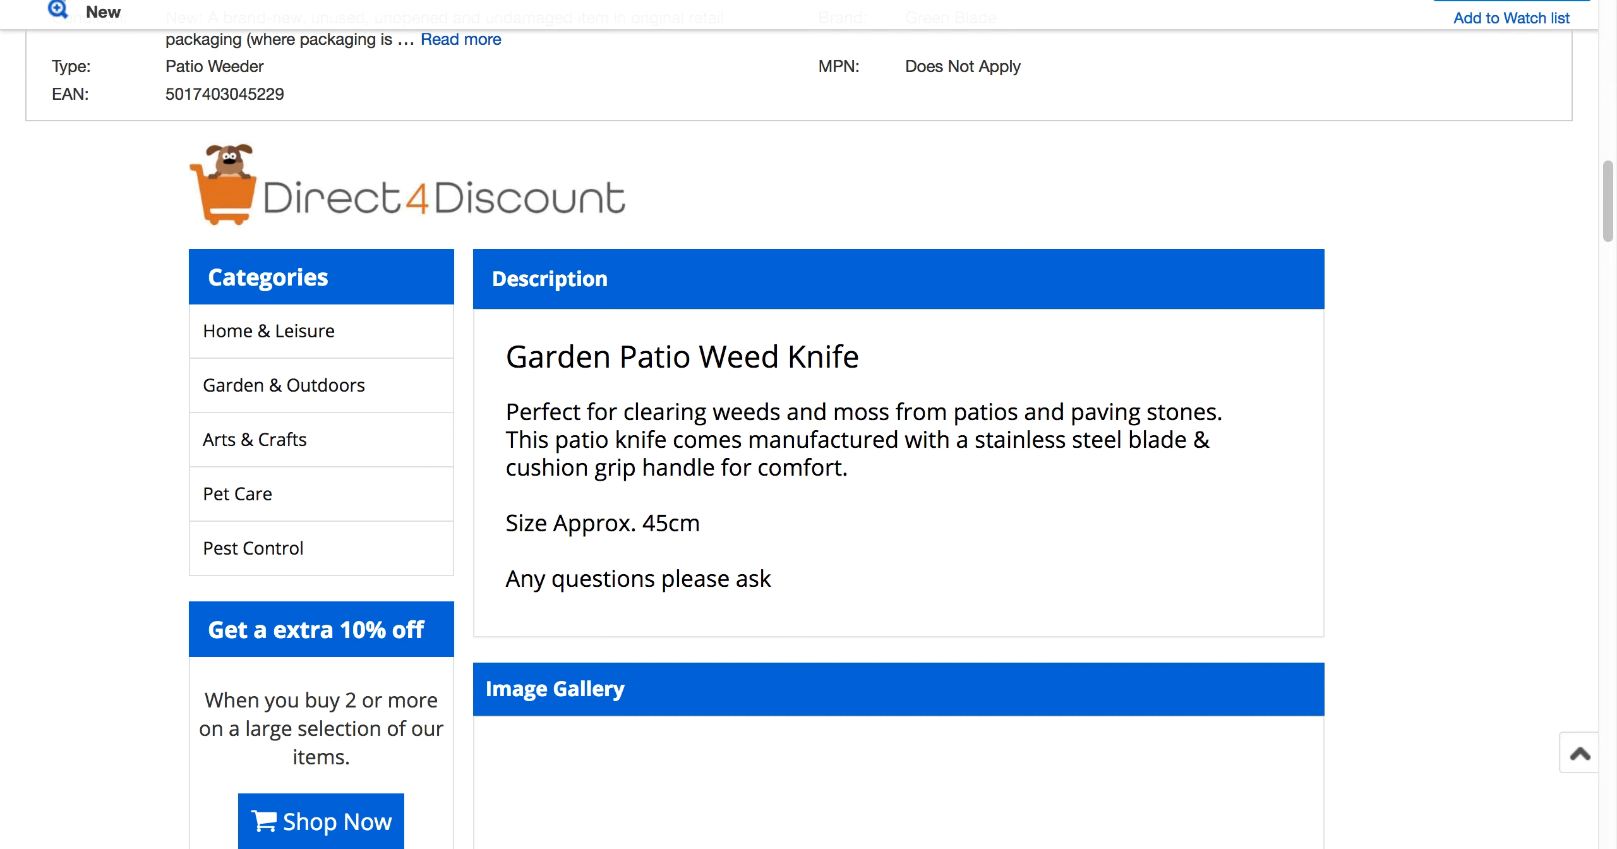
Examine the competing Garden Patio Weed Knife listing's price and zoom in on its product photo.
scroll(531, 133, "up", 20)
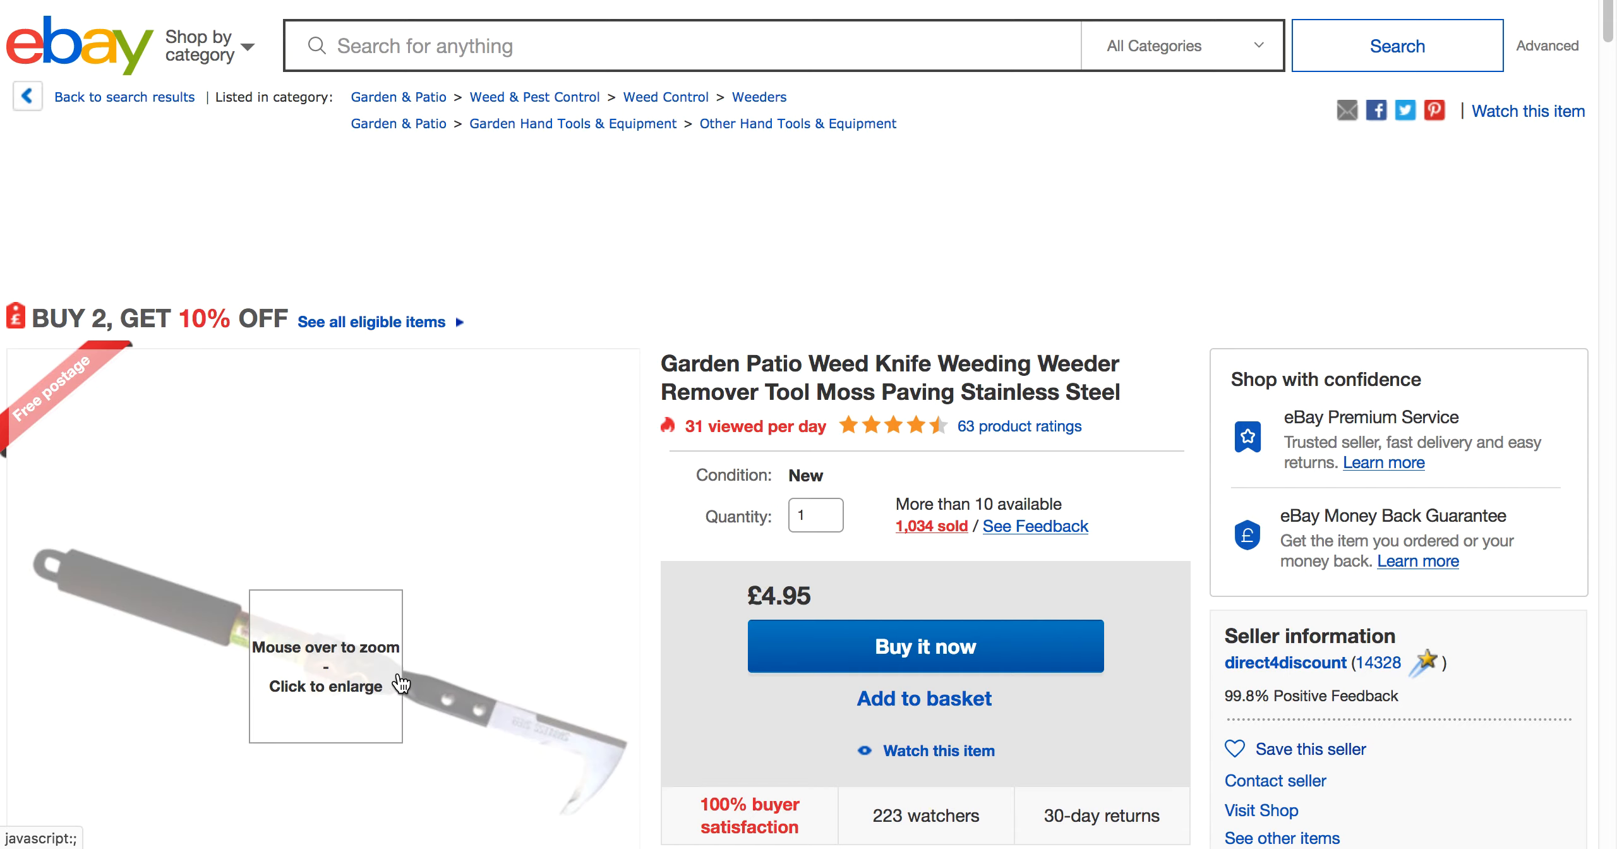
scroll(383, 662, "down", 4)
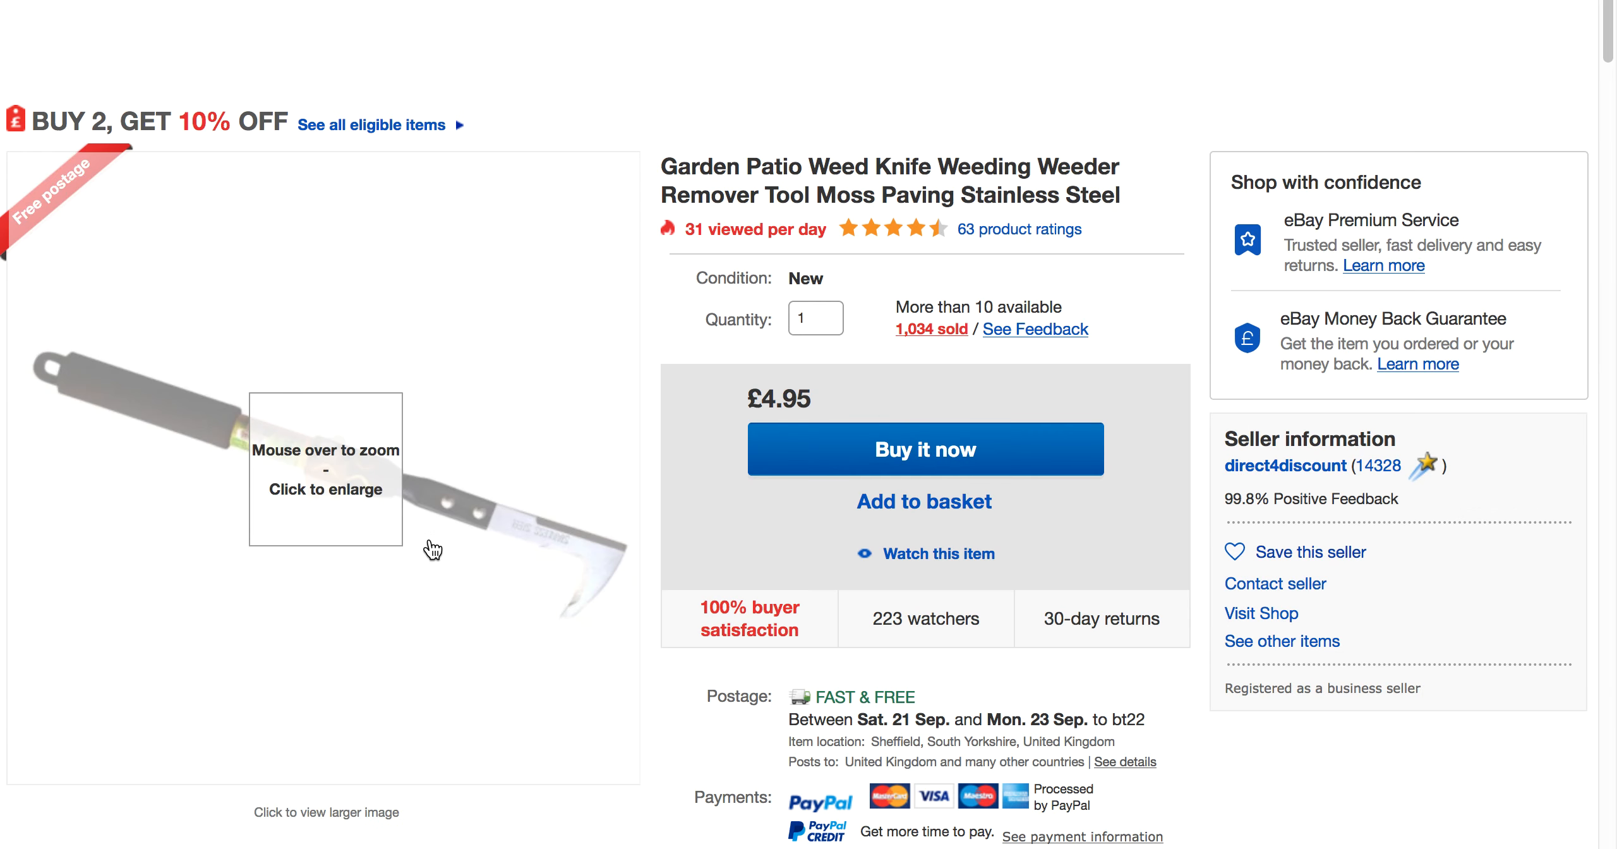
mouse_move(314, 502)
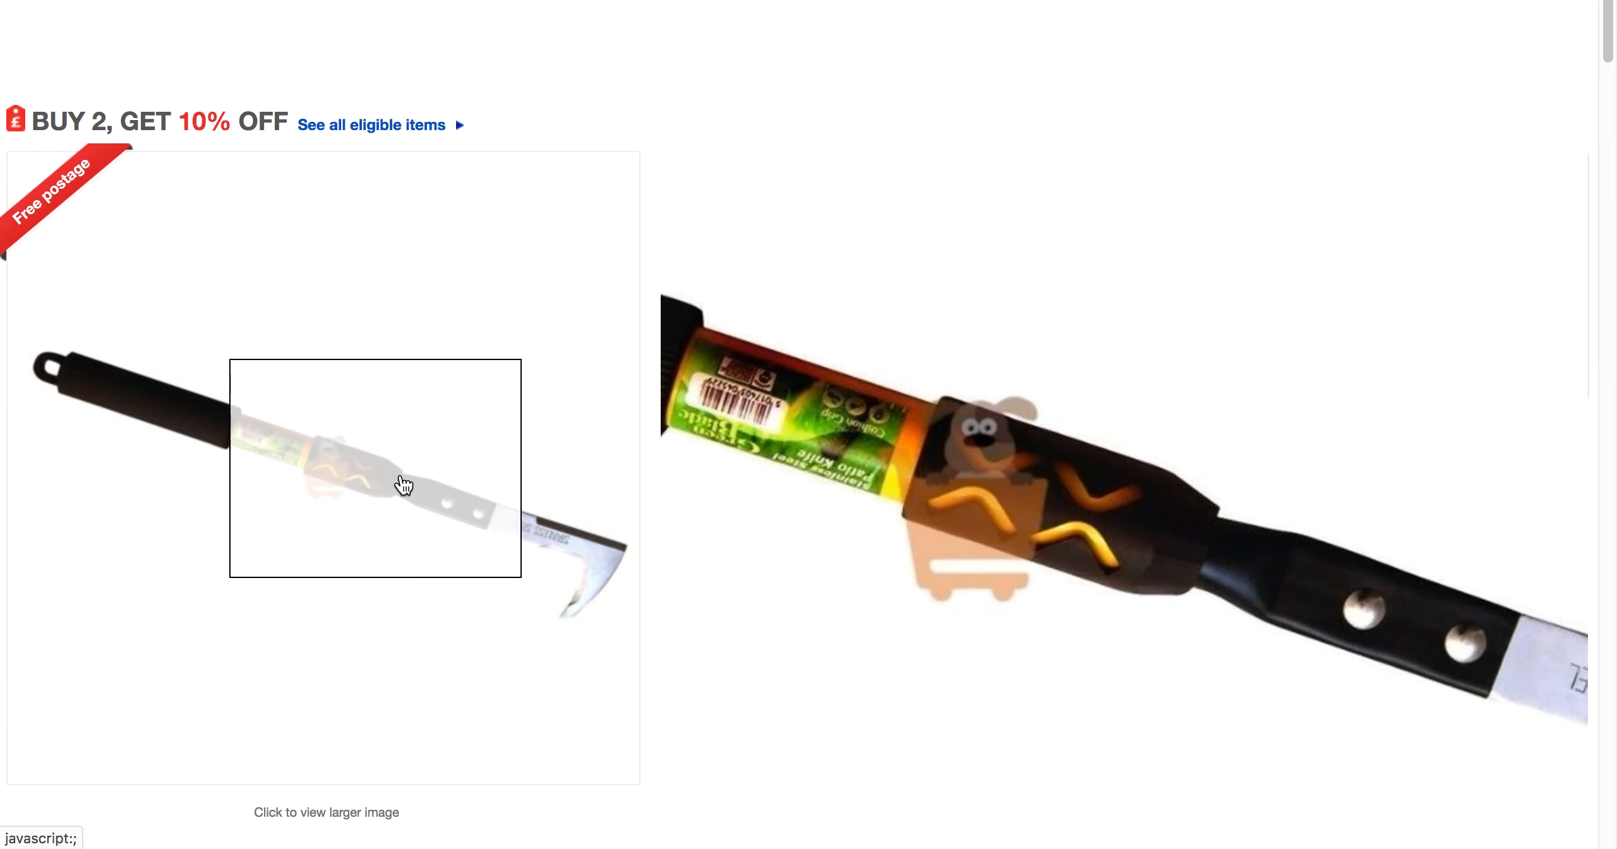
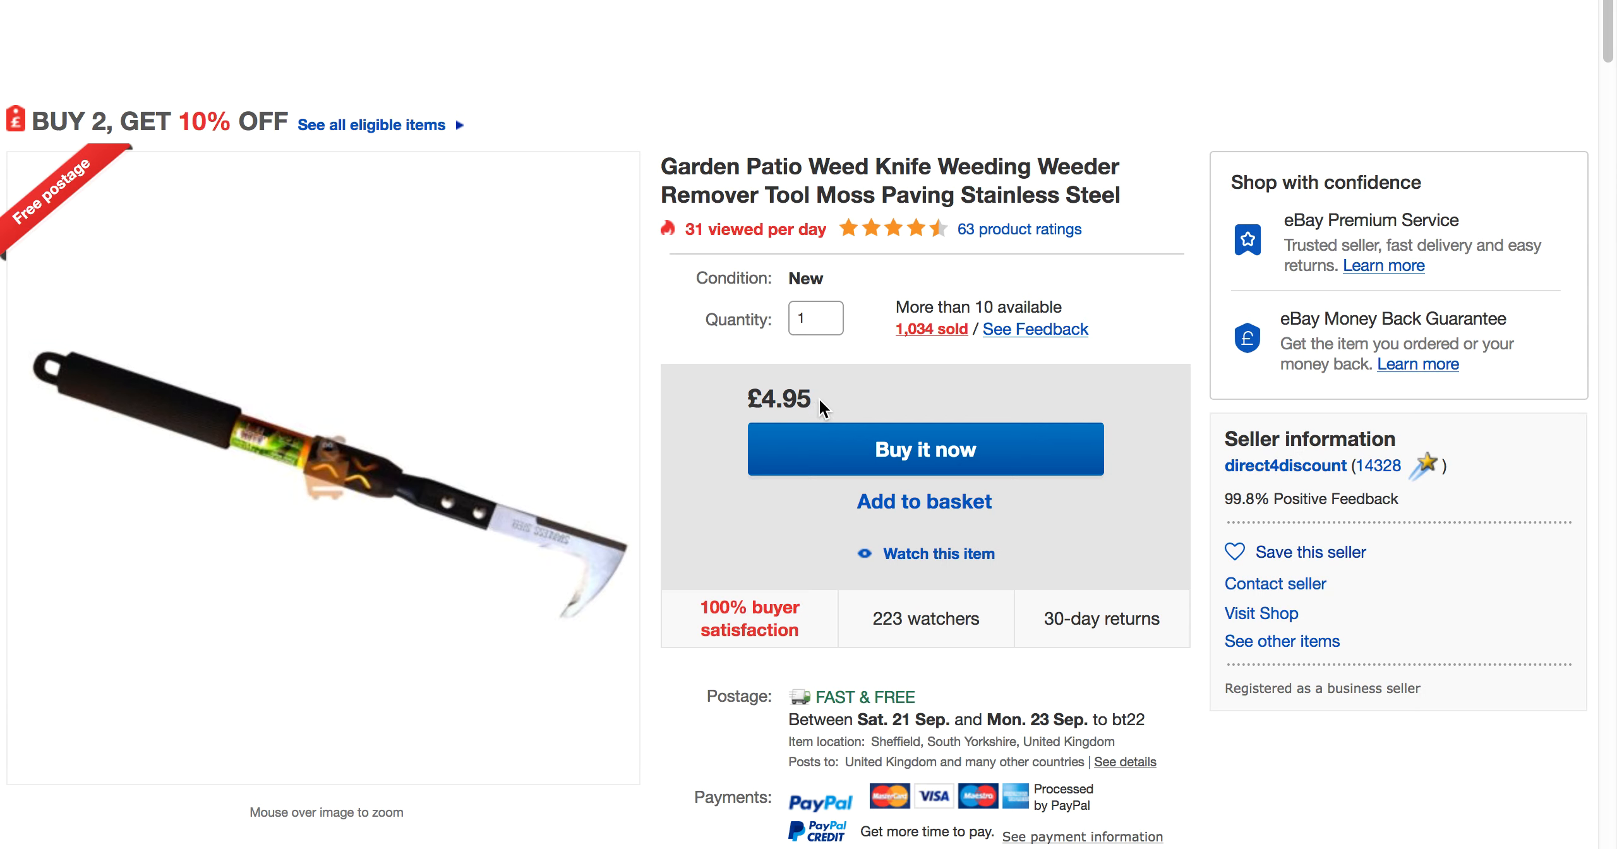
Return to the listing draft, check the Buy it now price, and go to the Quantity field, keeping a quantity of 1.
key("ctrl+Tab")
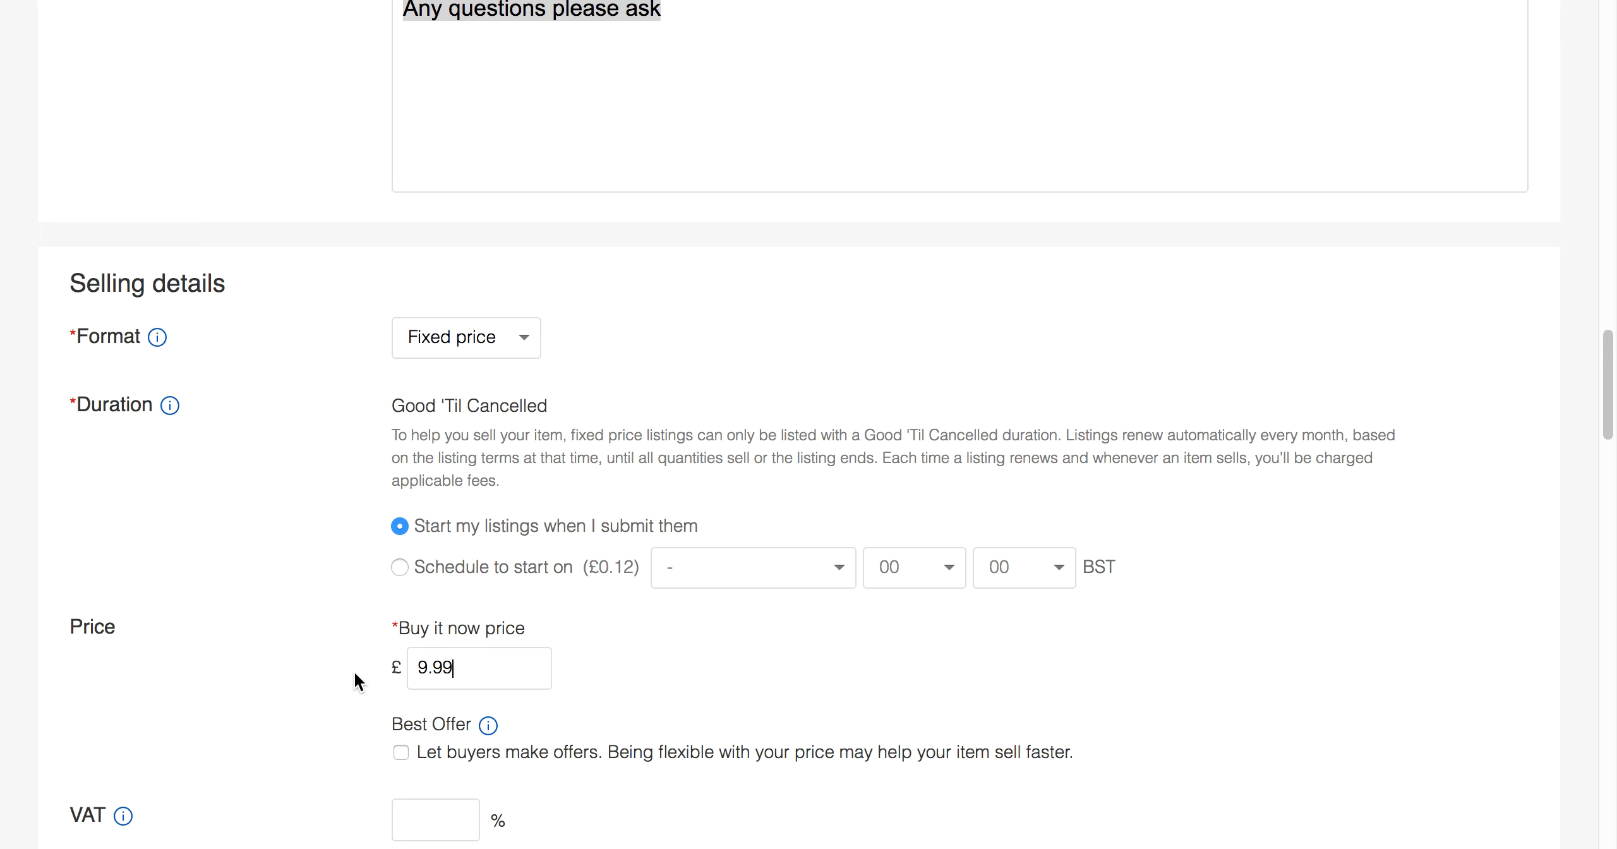
scroll(354, 672, "down", 4)
scroll(356, 674, "down", 3)
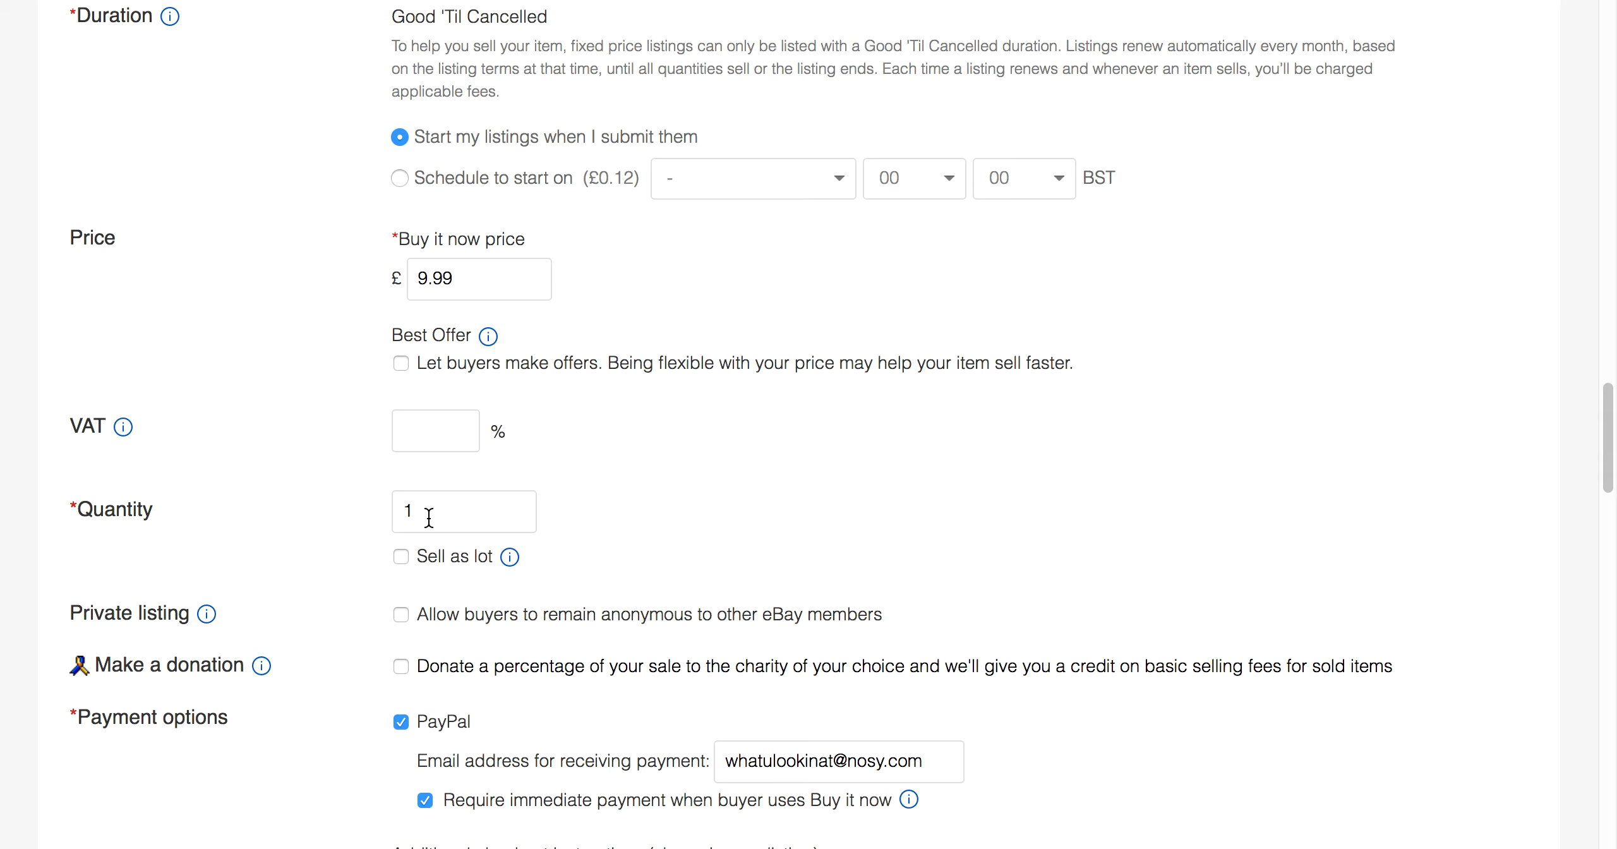
left_click(424, 518)
key("ctrl+Tab")
Review the PayPal payment options and the return options, including the return period and who pays return postage.
scroll(436, 524, "down", 3)
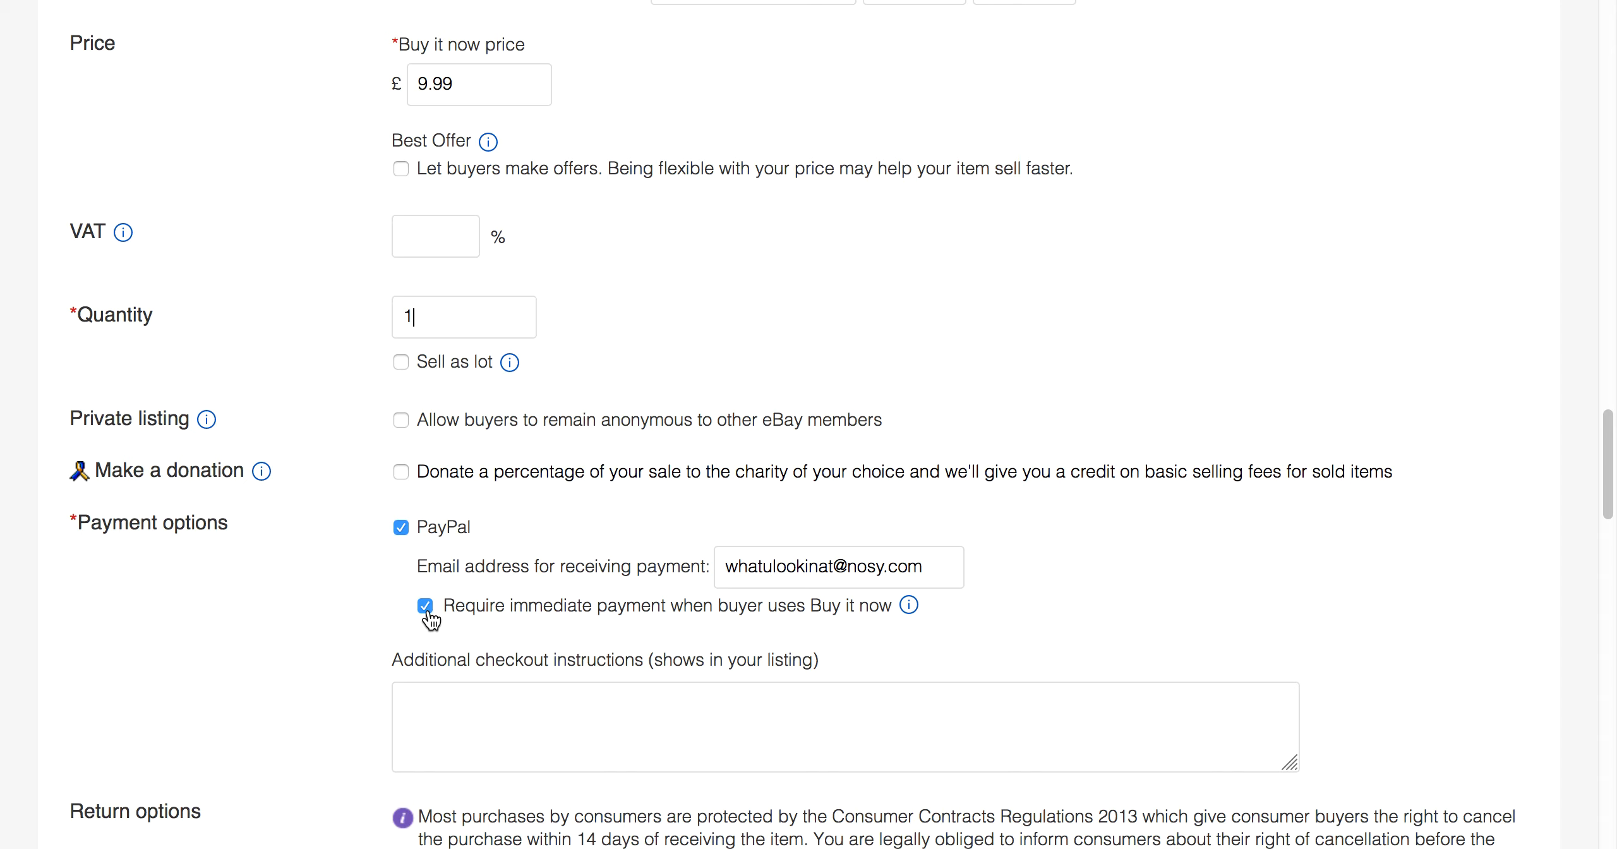
scroll(302, 659, "down", 7)
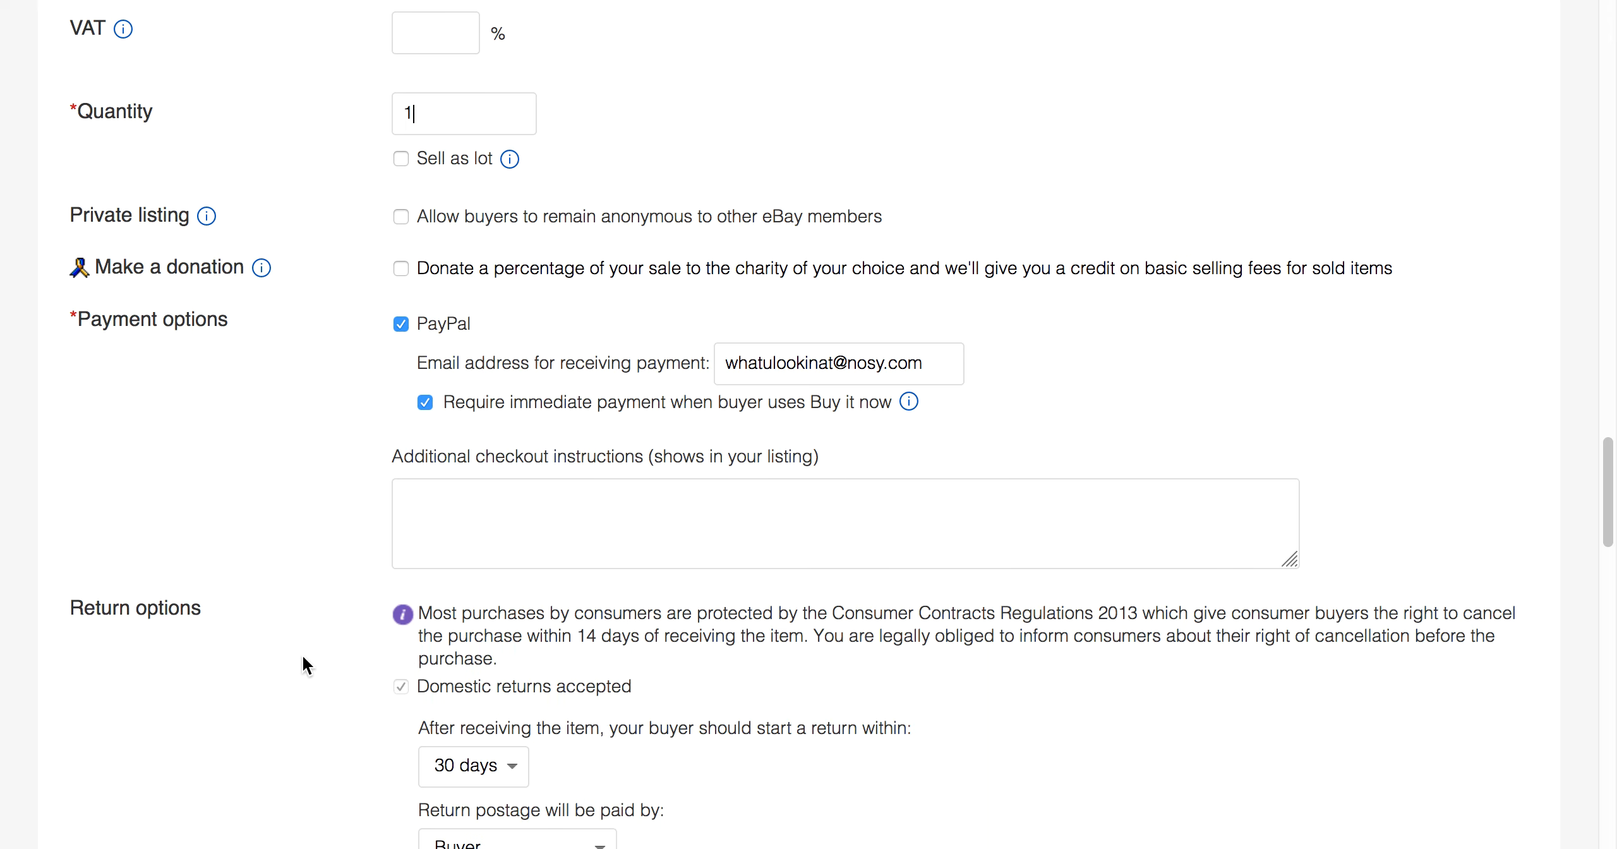
scroll(304, 660, "down", 2)
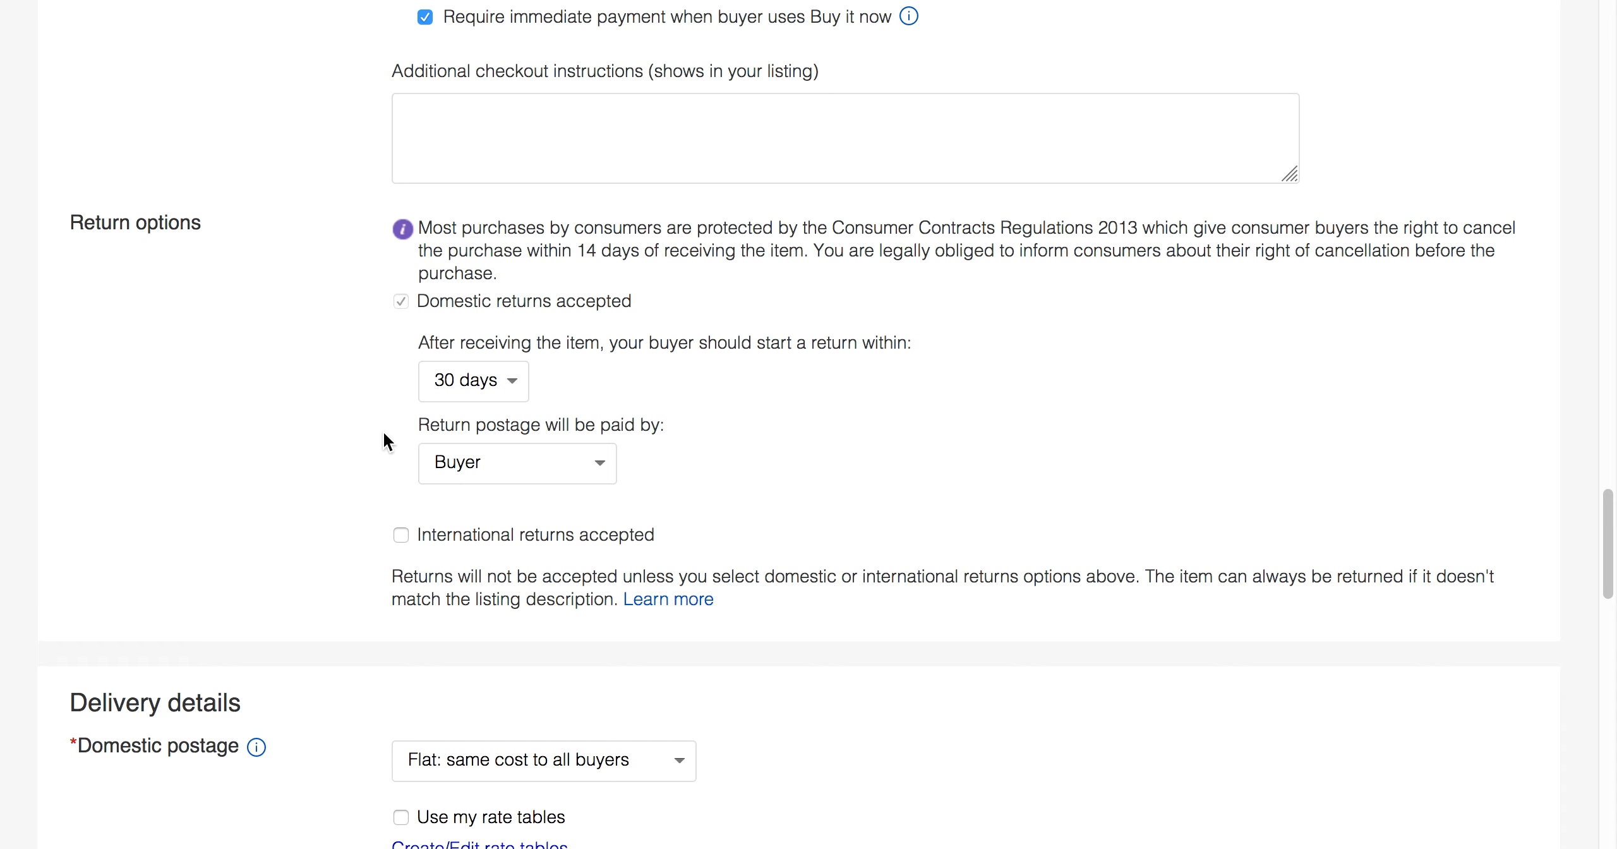
scroll(380, 482, "down", 3)
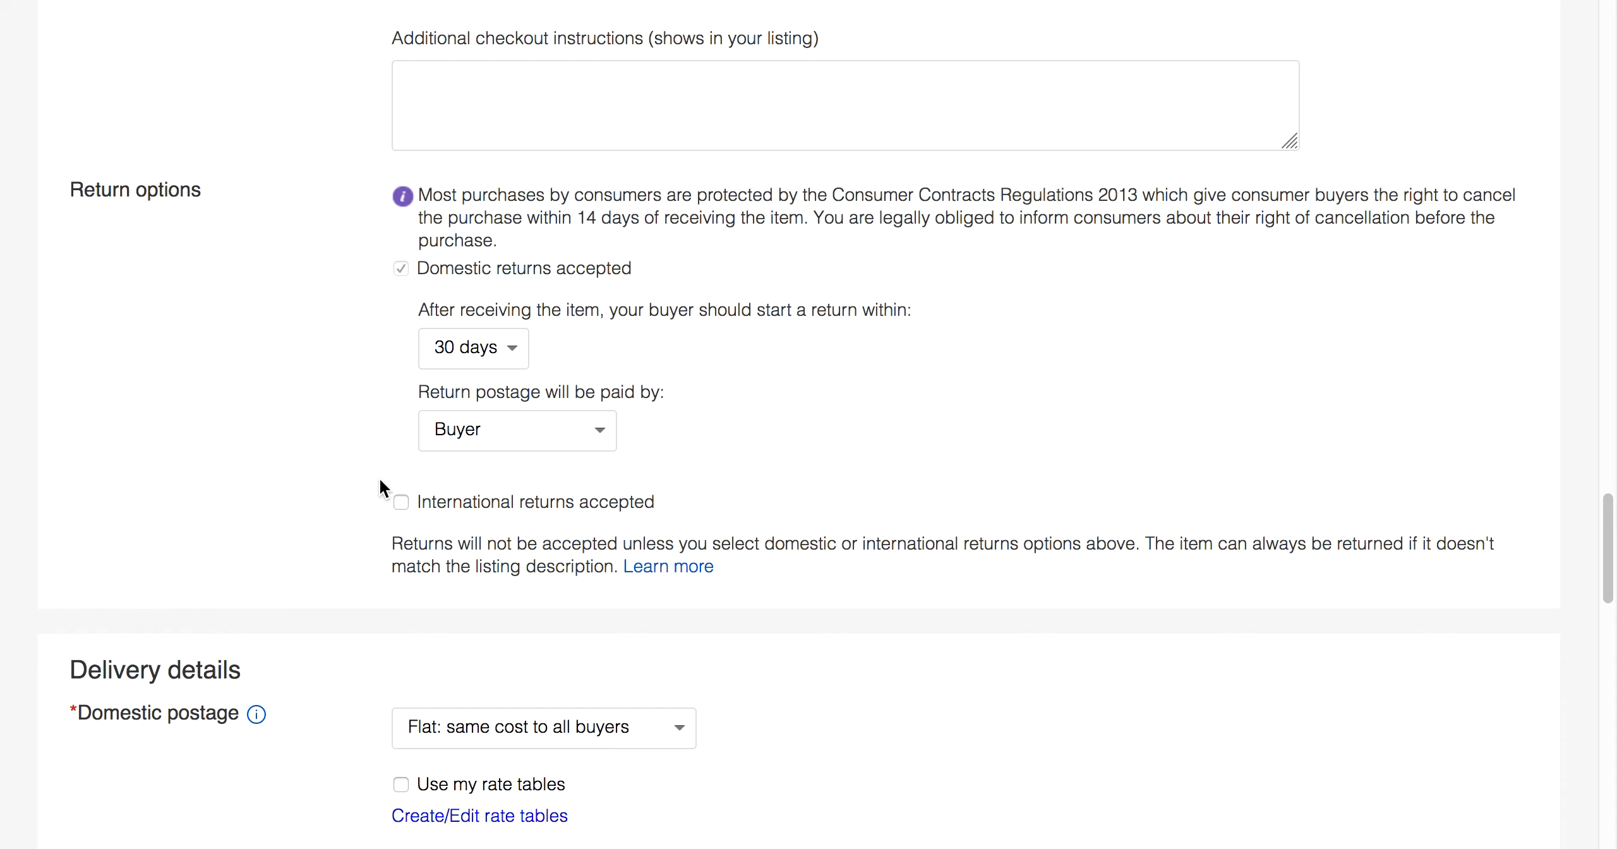
scroll(379, 487, "down", 2)
scroll(379, 486, "down", 4)
scroll(383, 488, "down", 1)
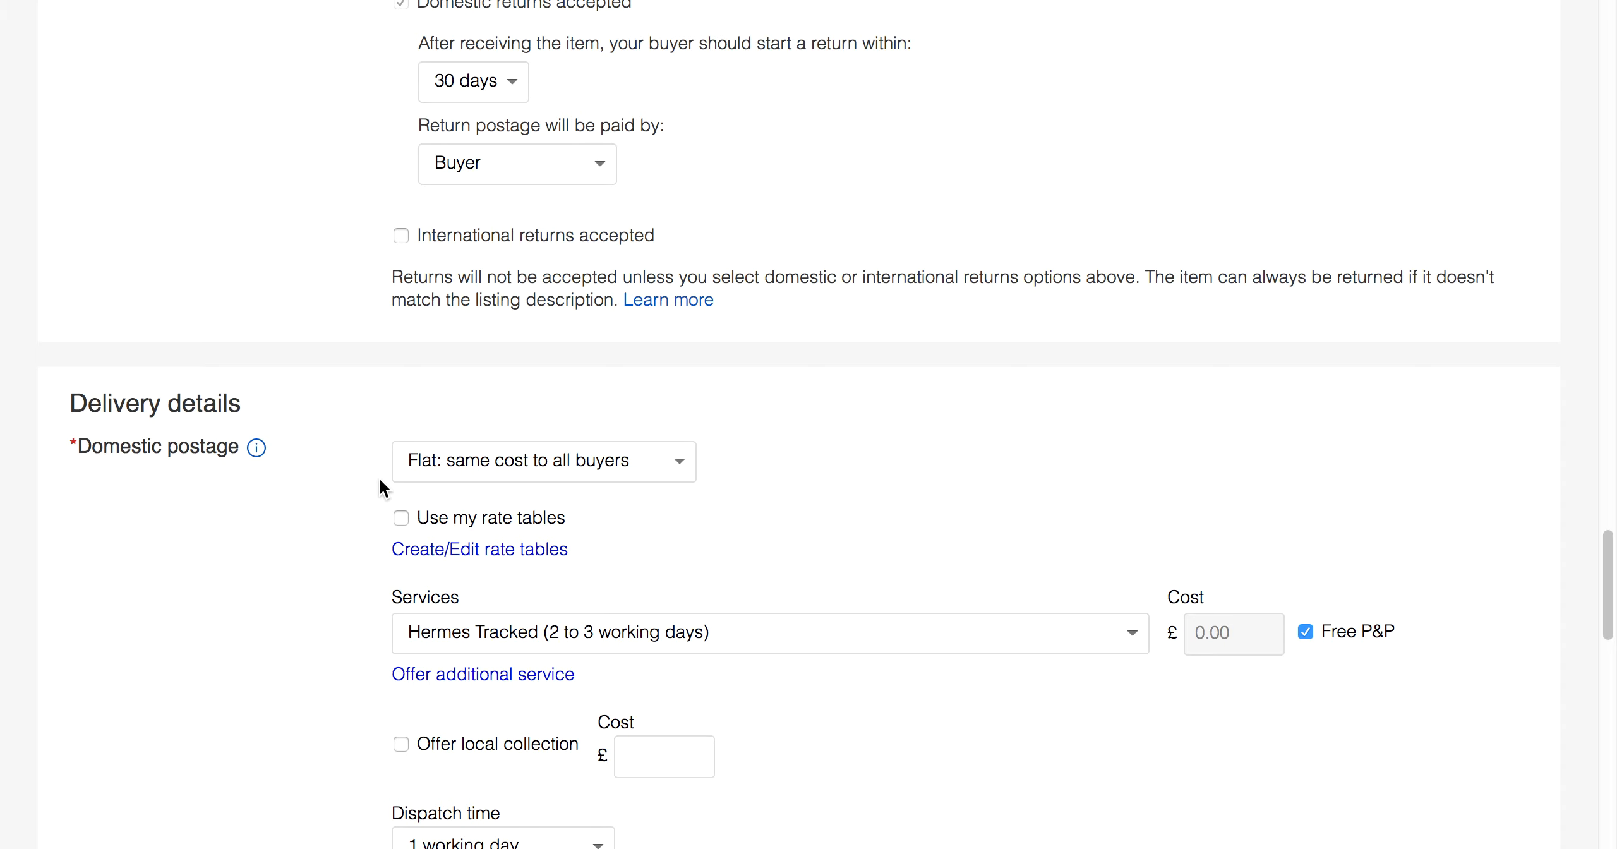
Check the Domestic postage and Services choices, keeping Flat: same cost to all buyers and Hermes Tracked (2 to 3 working days).
scroll(358, 578, "down", 5)
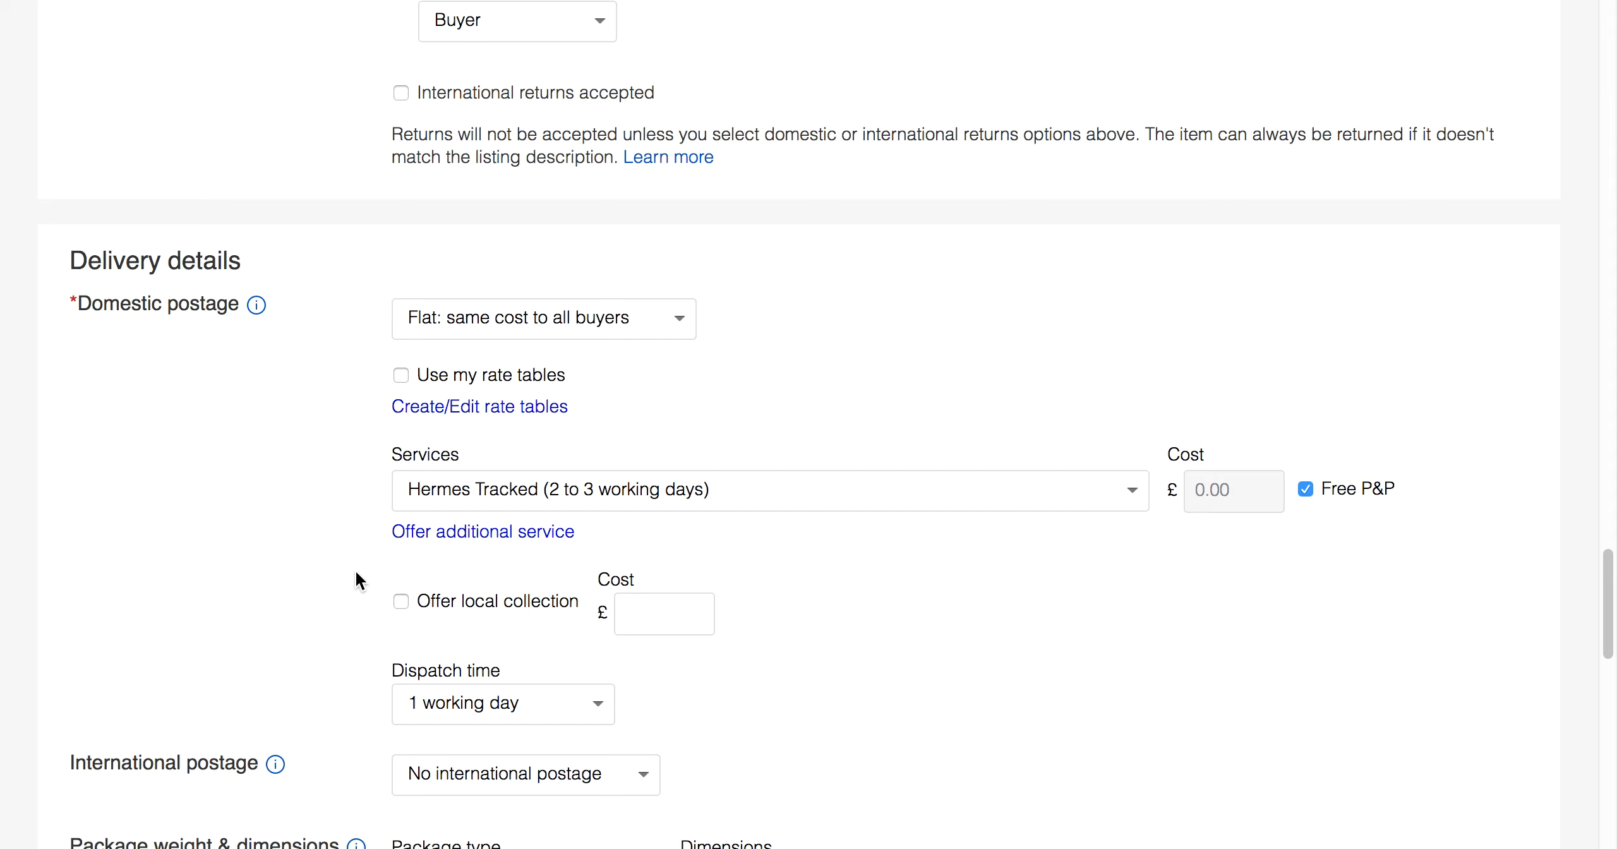
scroll(356, 579, "down", 1)
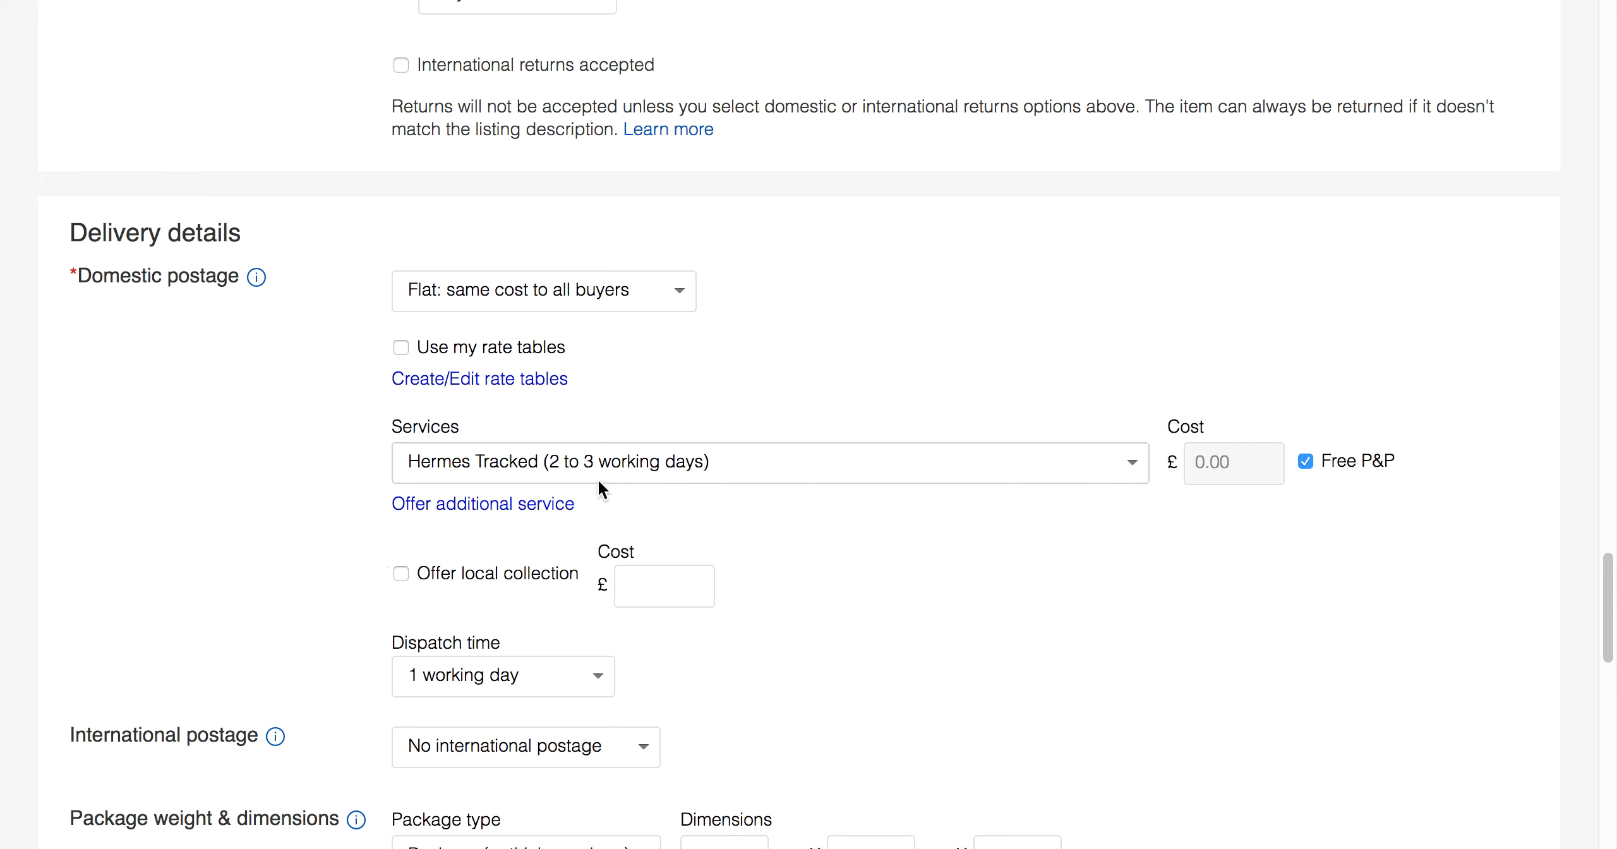
left_click(660, 295)
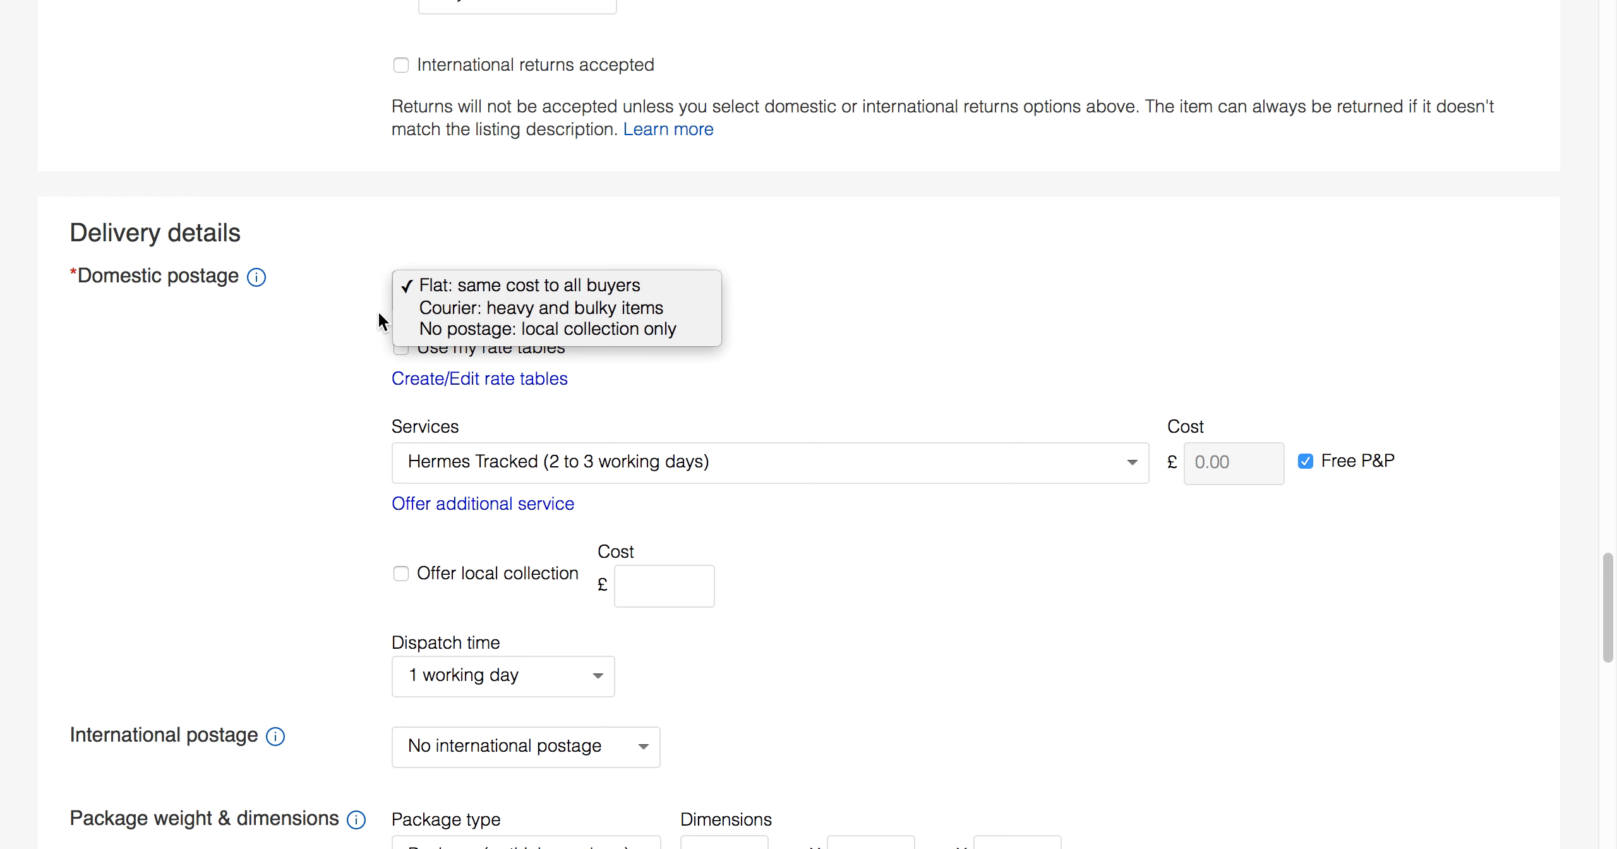
left_click(345, 346)
left_click(705, 463)
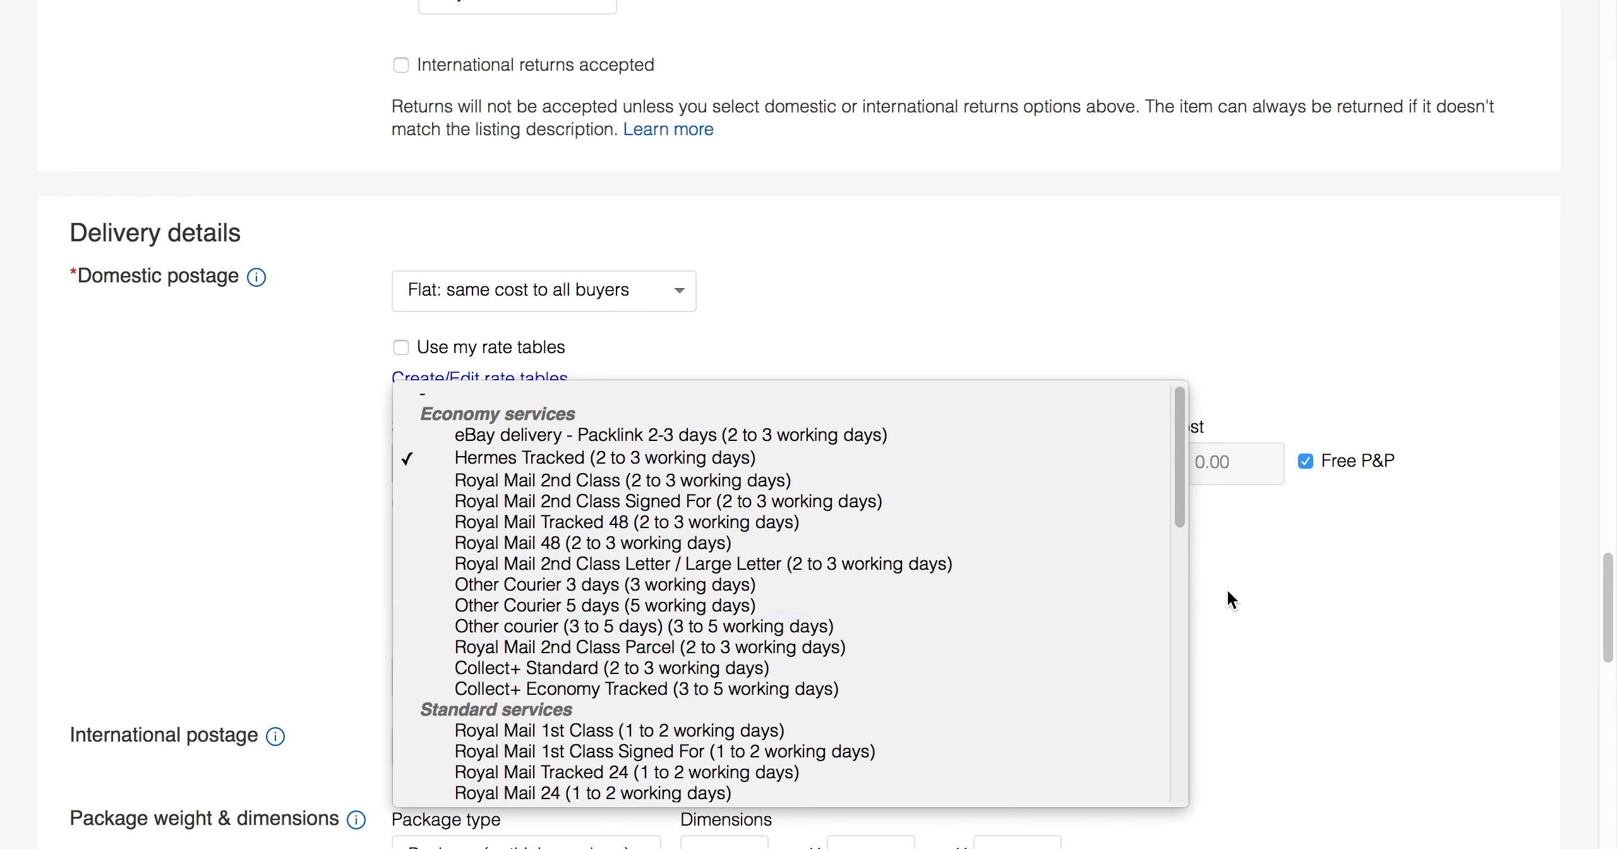
left_click(1301, 579)
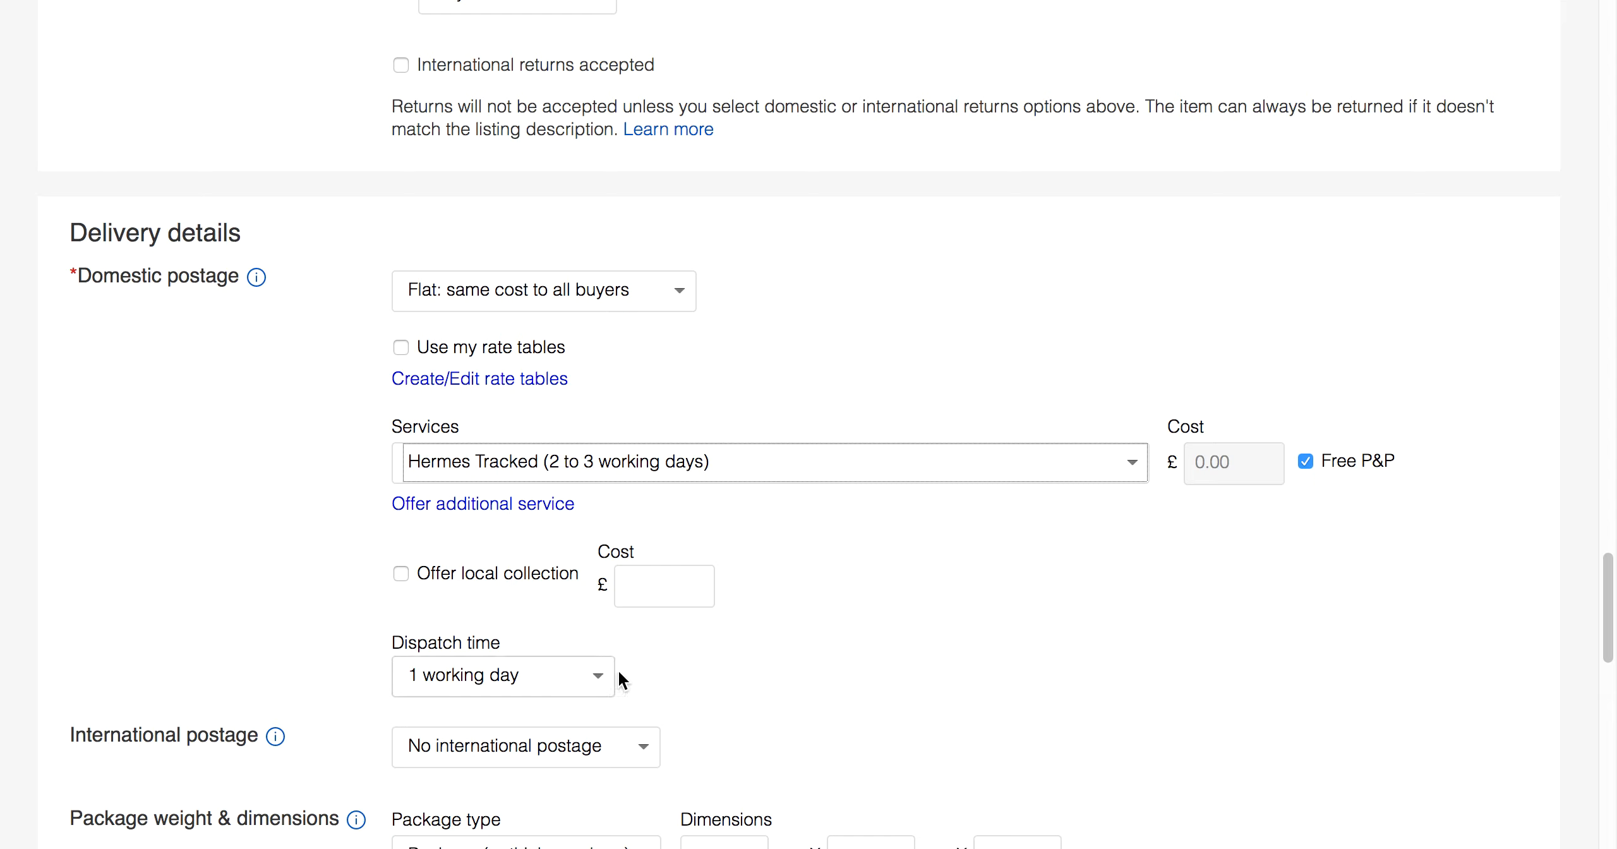
Review the dispatch time, international postage, package details, item location, promoted listings option and listing fees.
scroll(648, 650, "down", 2)
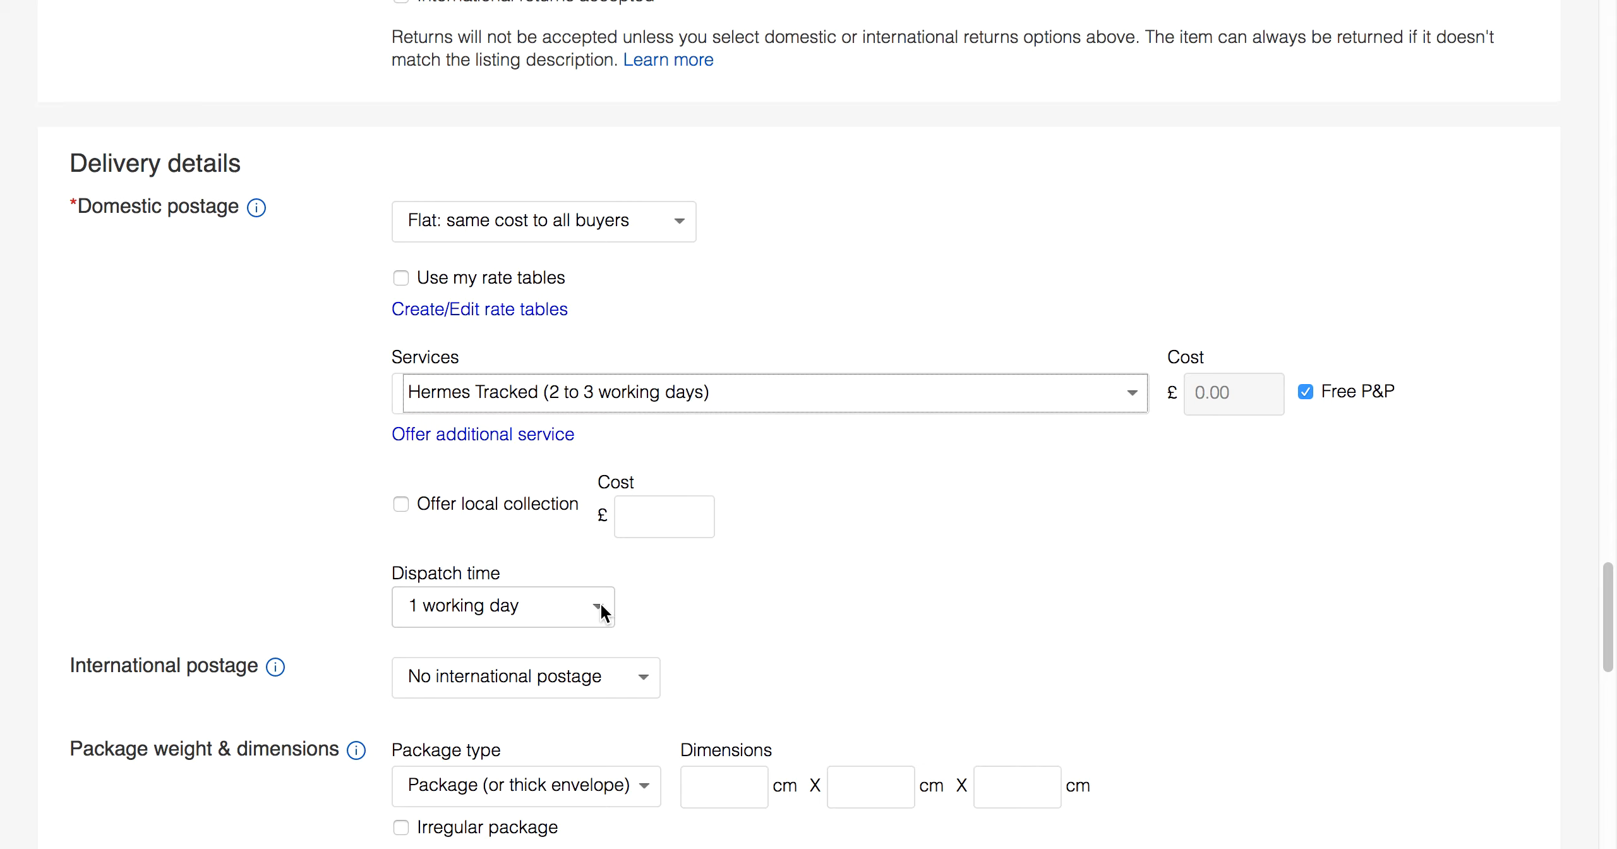
scroll(602, 606, "down", 2)
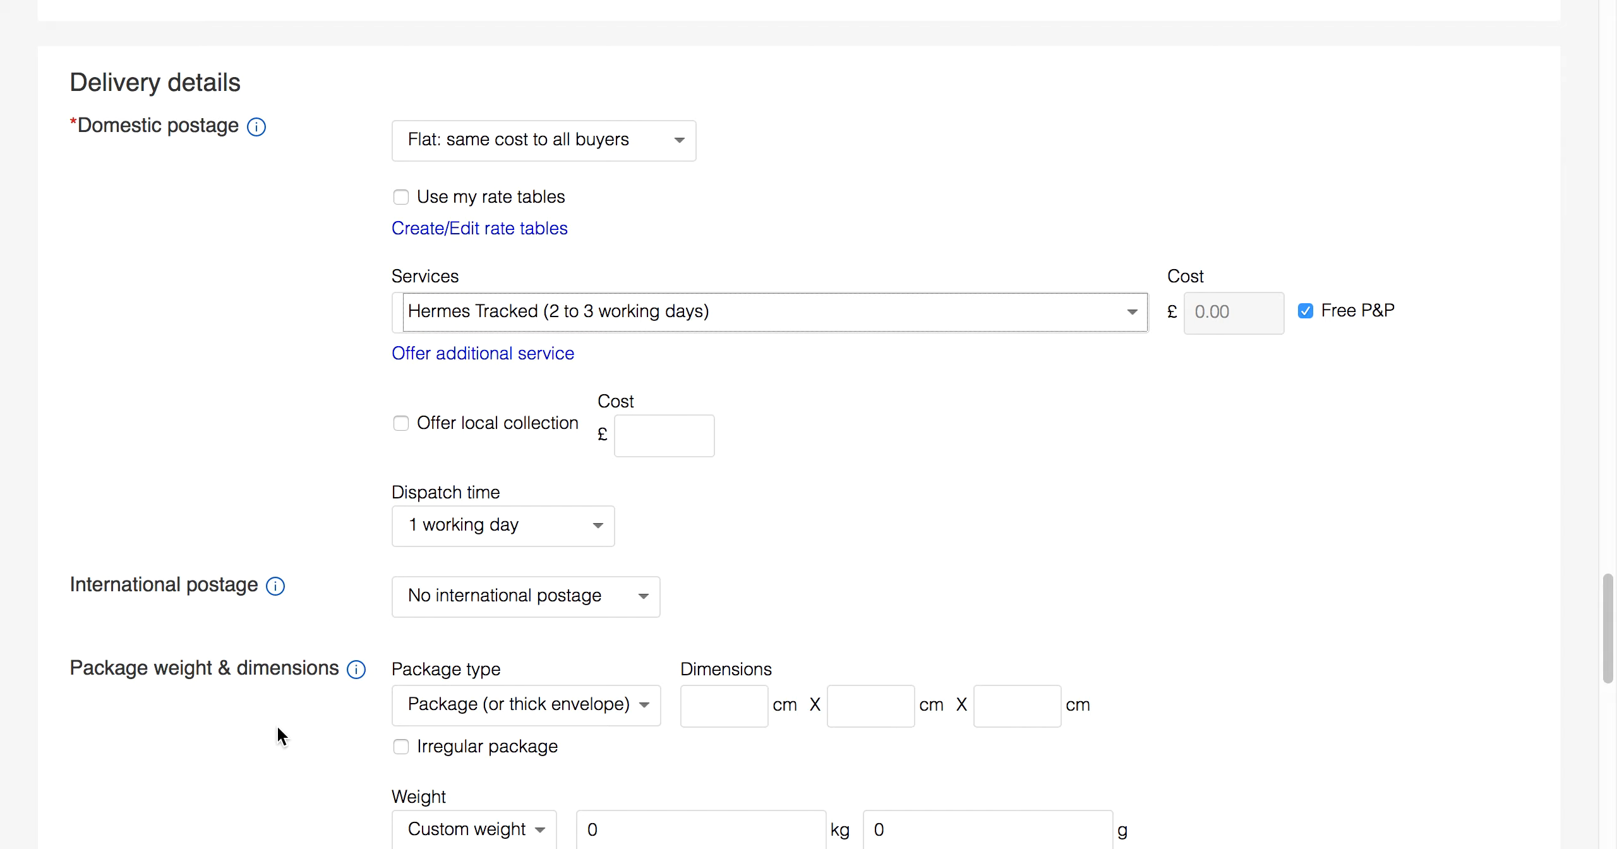
scroll(278, 728, "down", 3)
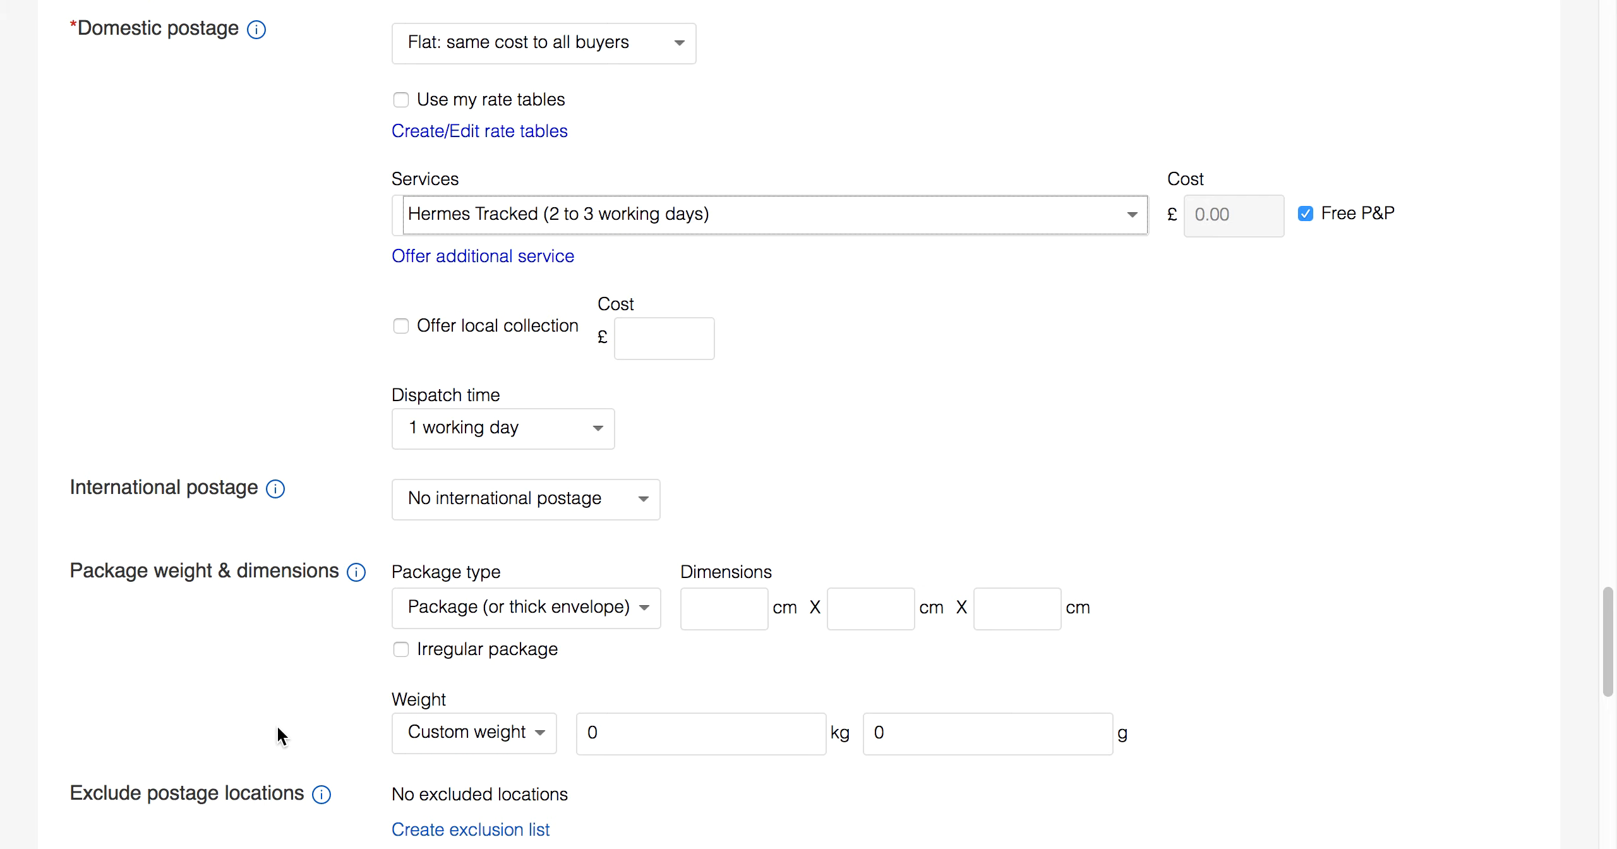
scroll(278, 727, "down", 10)
scroll(276, 725, "down", 2)
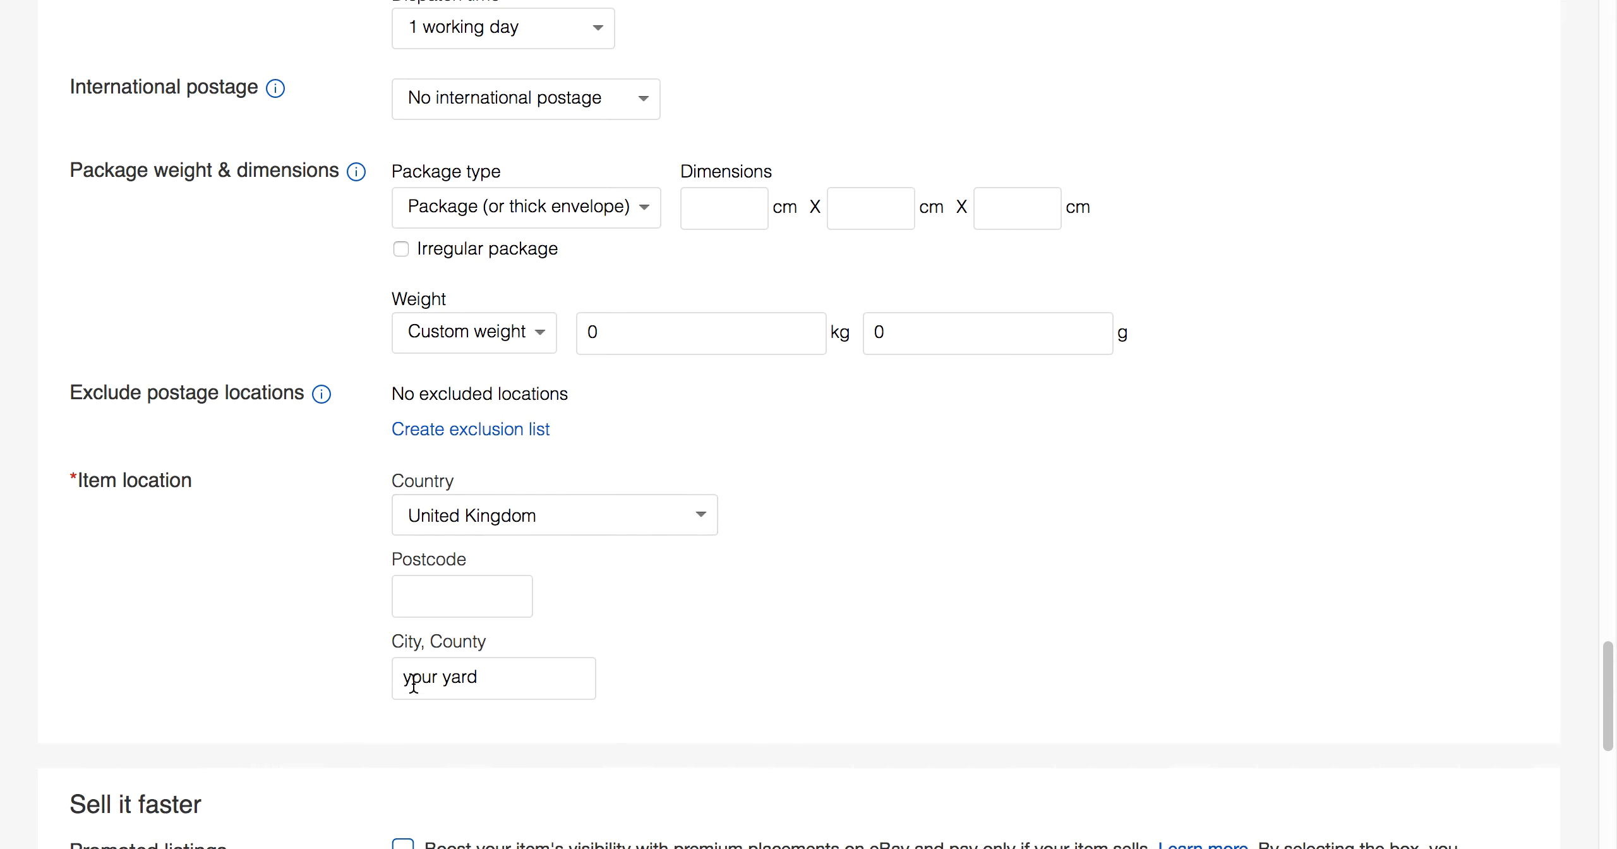
scroll(408, 685, "down", 5)
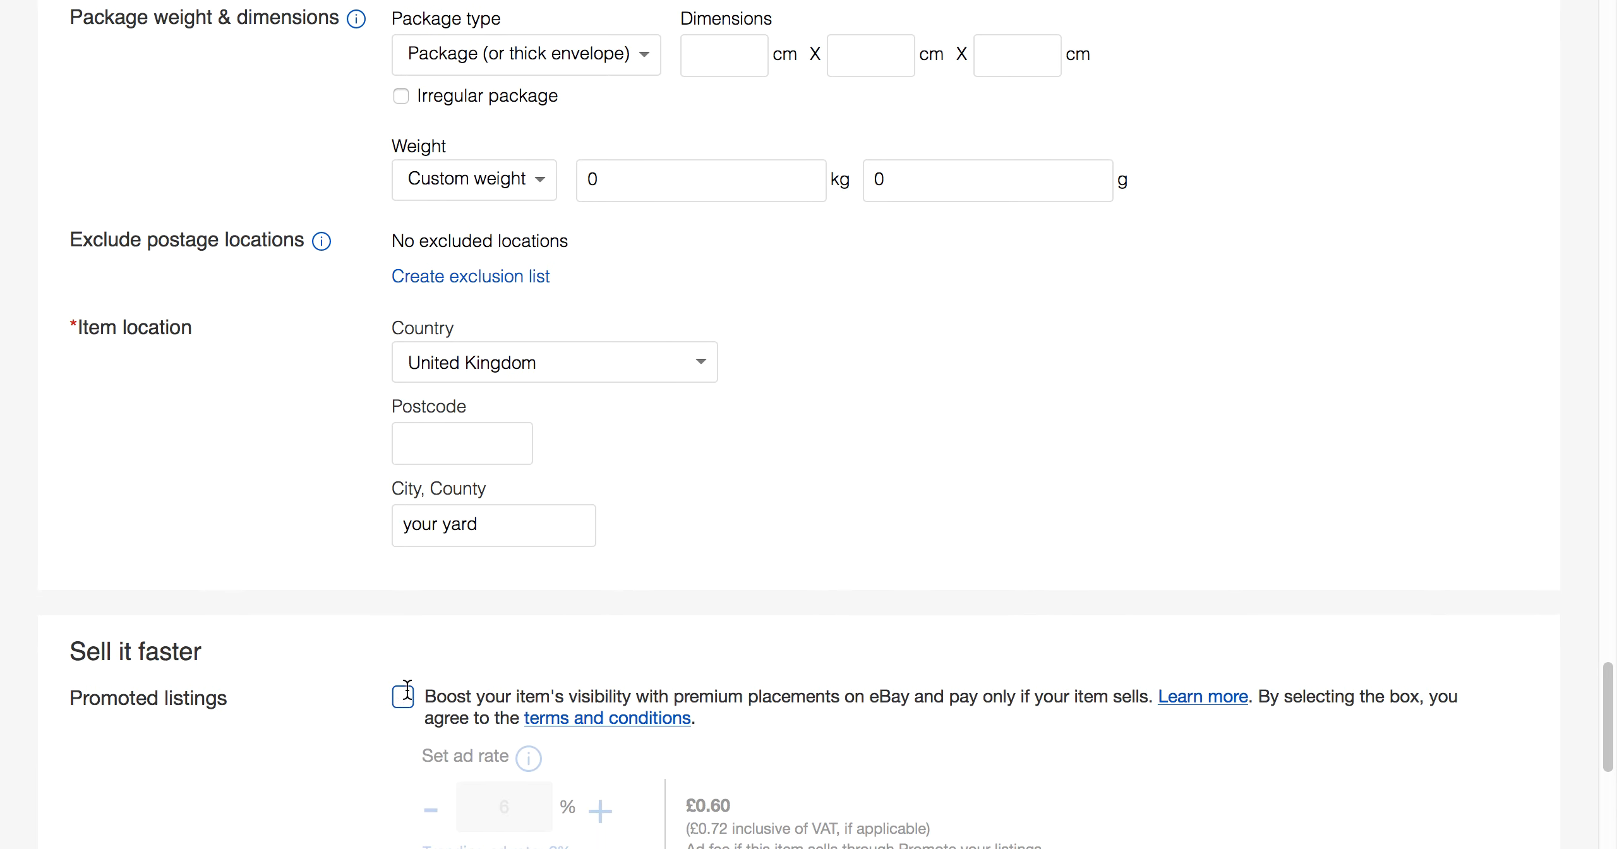
scroll(406, 687, "down", 1)
scroll(406, 683, "down", 5)
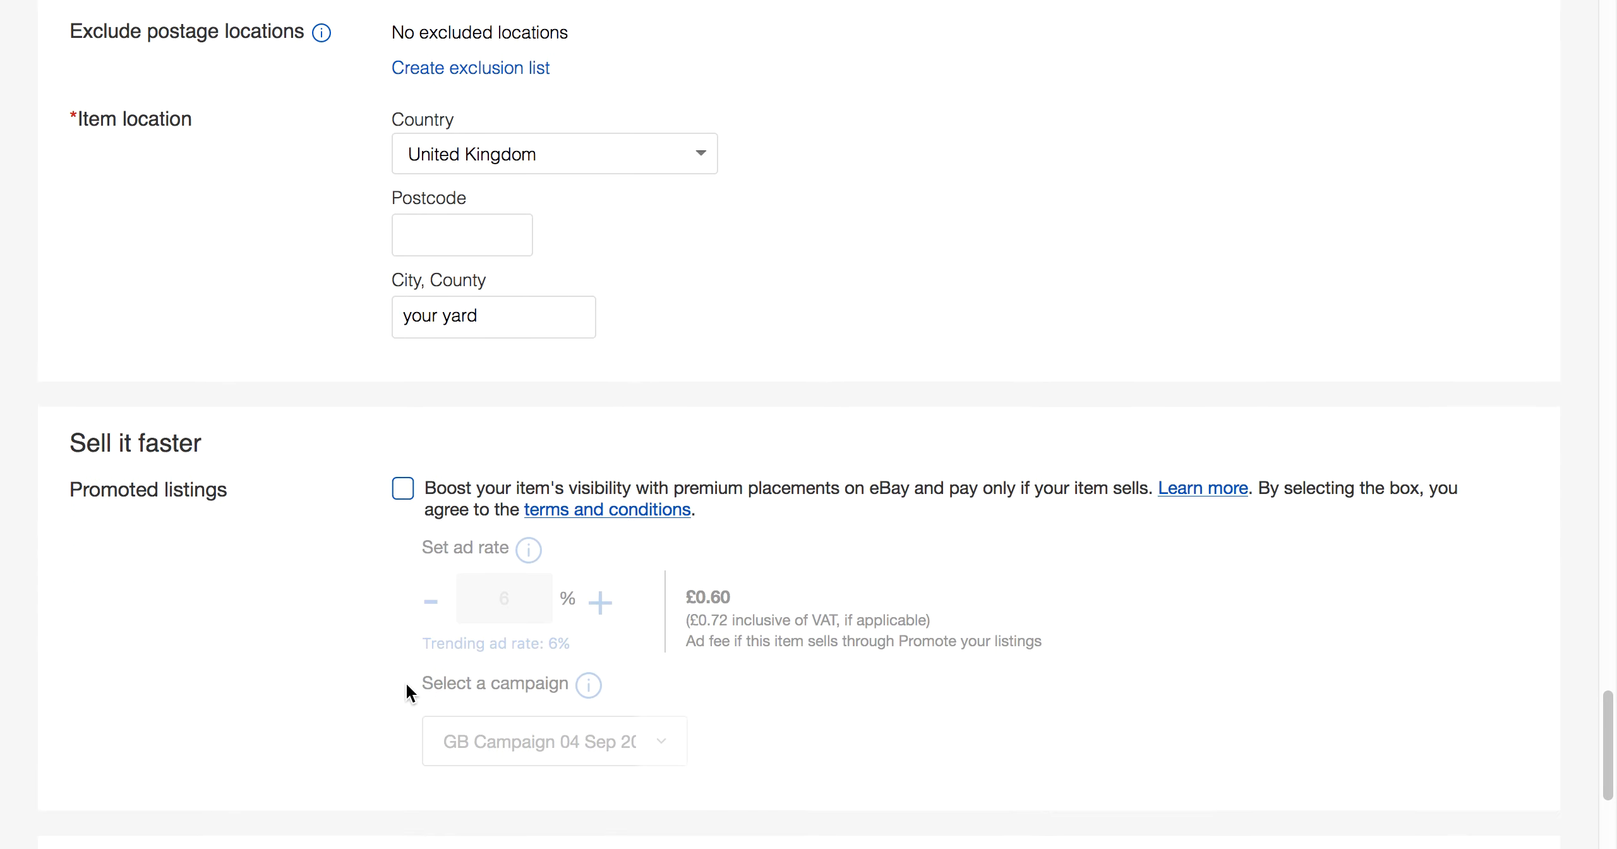
scroll(406, 682, "down", 5)
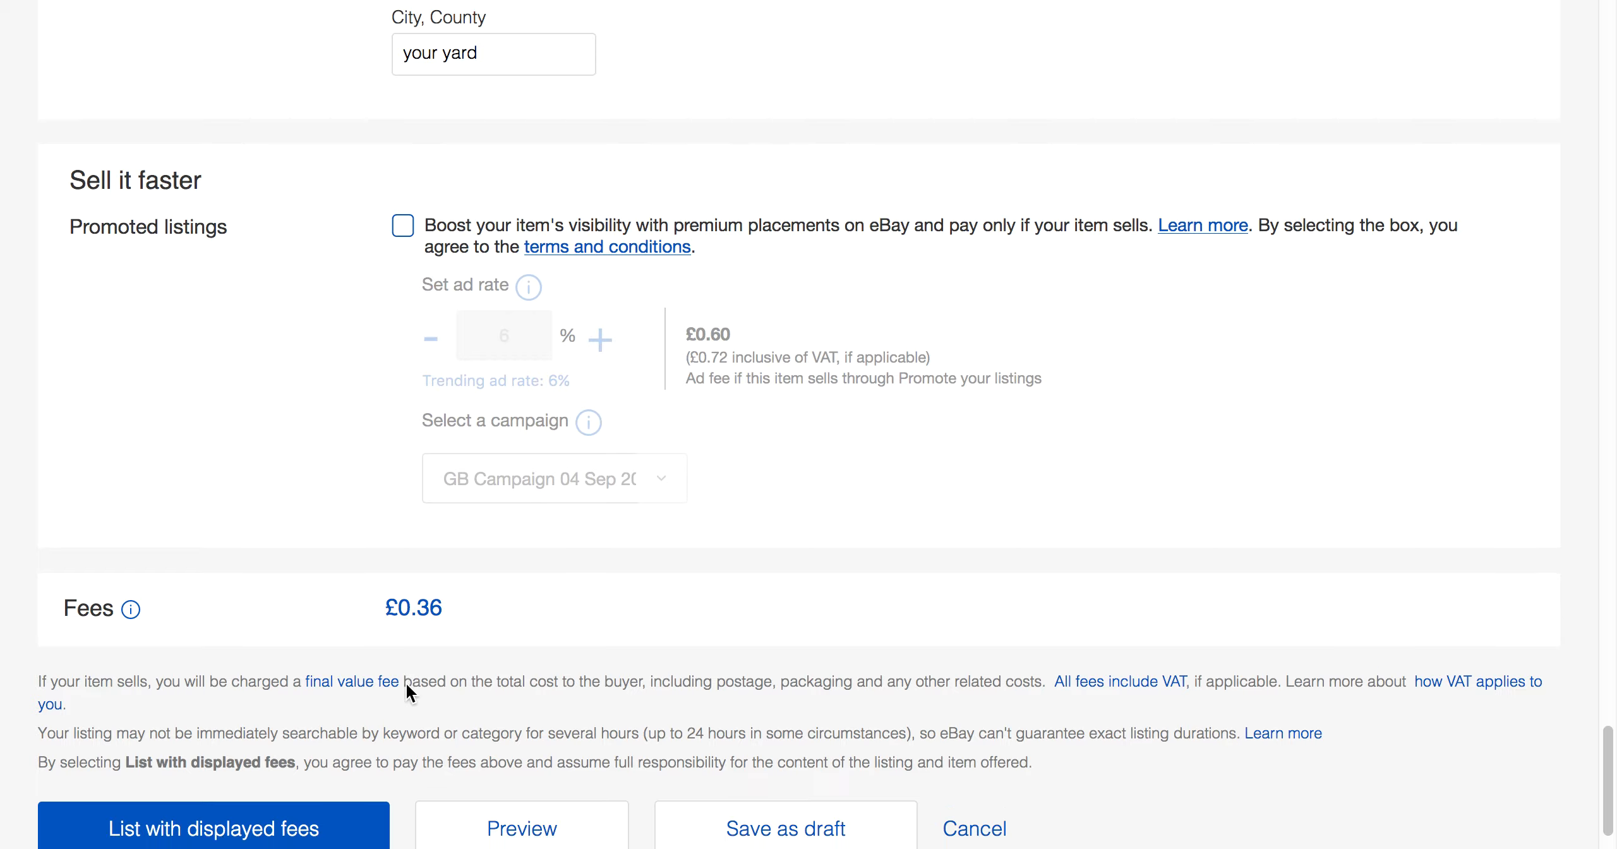
scroll(406, 683, "down", 2)
Look over the whole listing form from the title through photos, description and selling details to the fees and submission options.
scroll(405, 685, "up", 4)
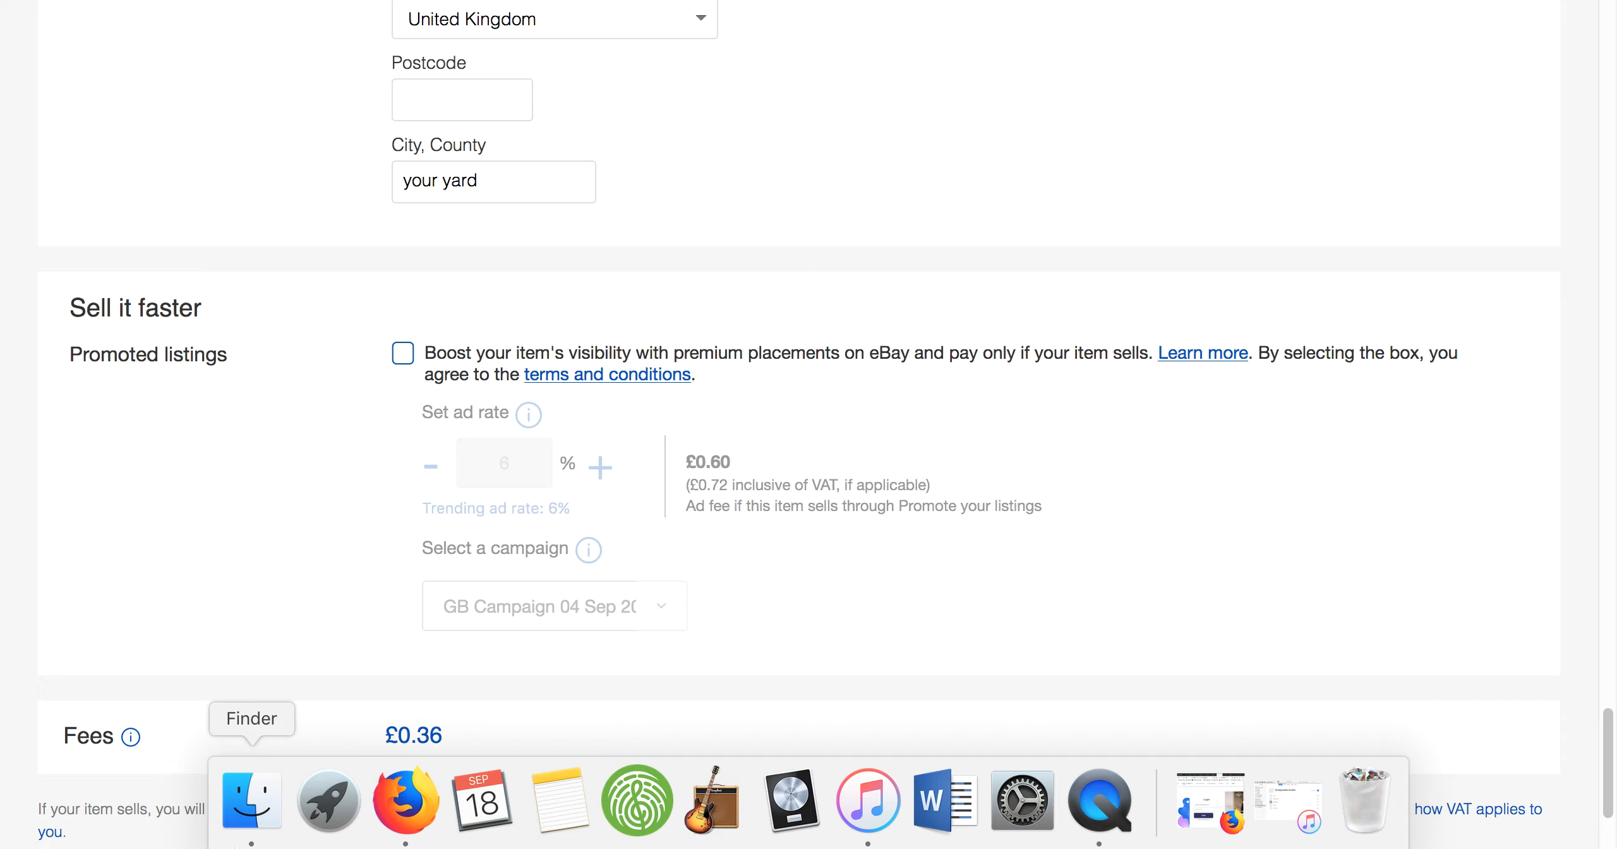
scroll(160, 625, "up", 10)
scroll(160, 628, "up", 15)
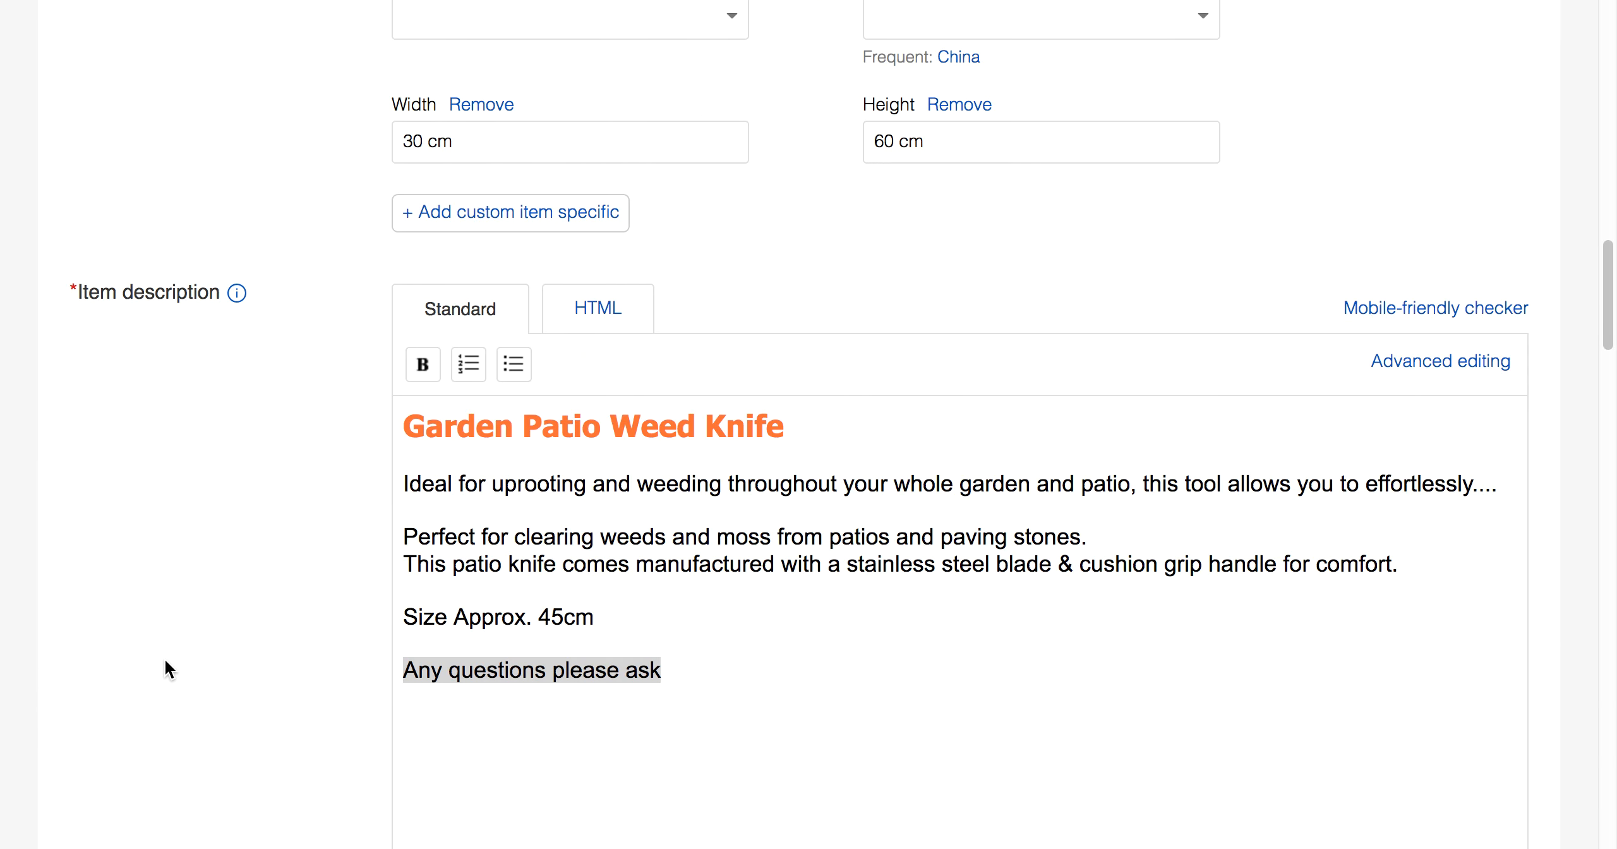
scroll(166, 547, "up", 5)
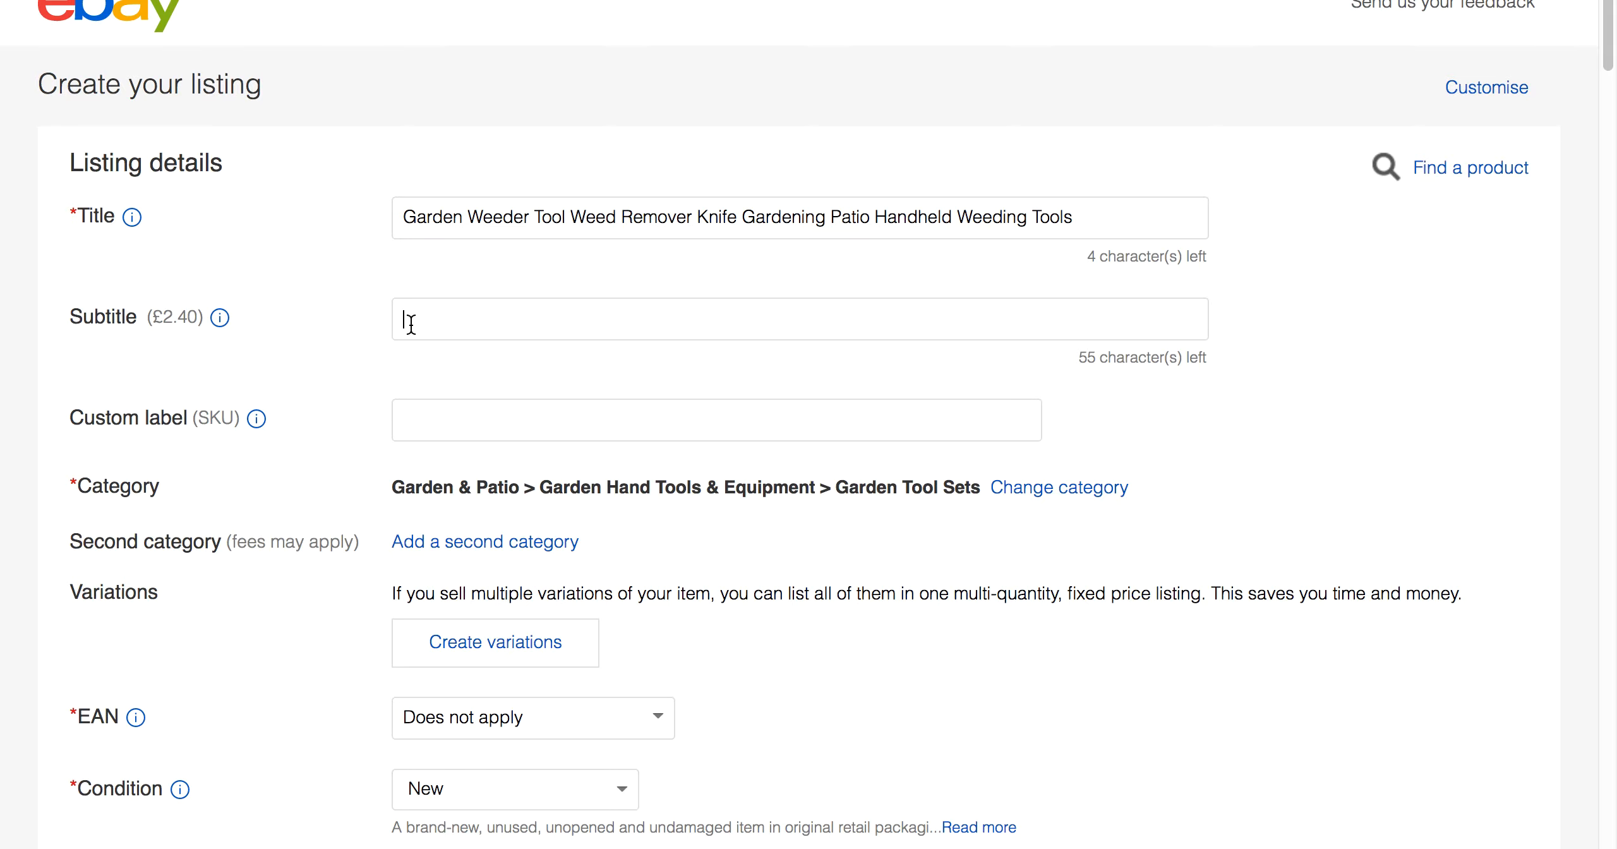
scroll(331, 455, "down", 15)
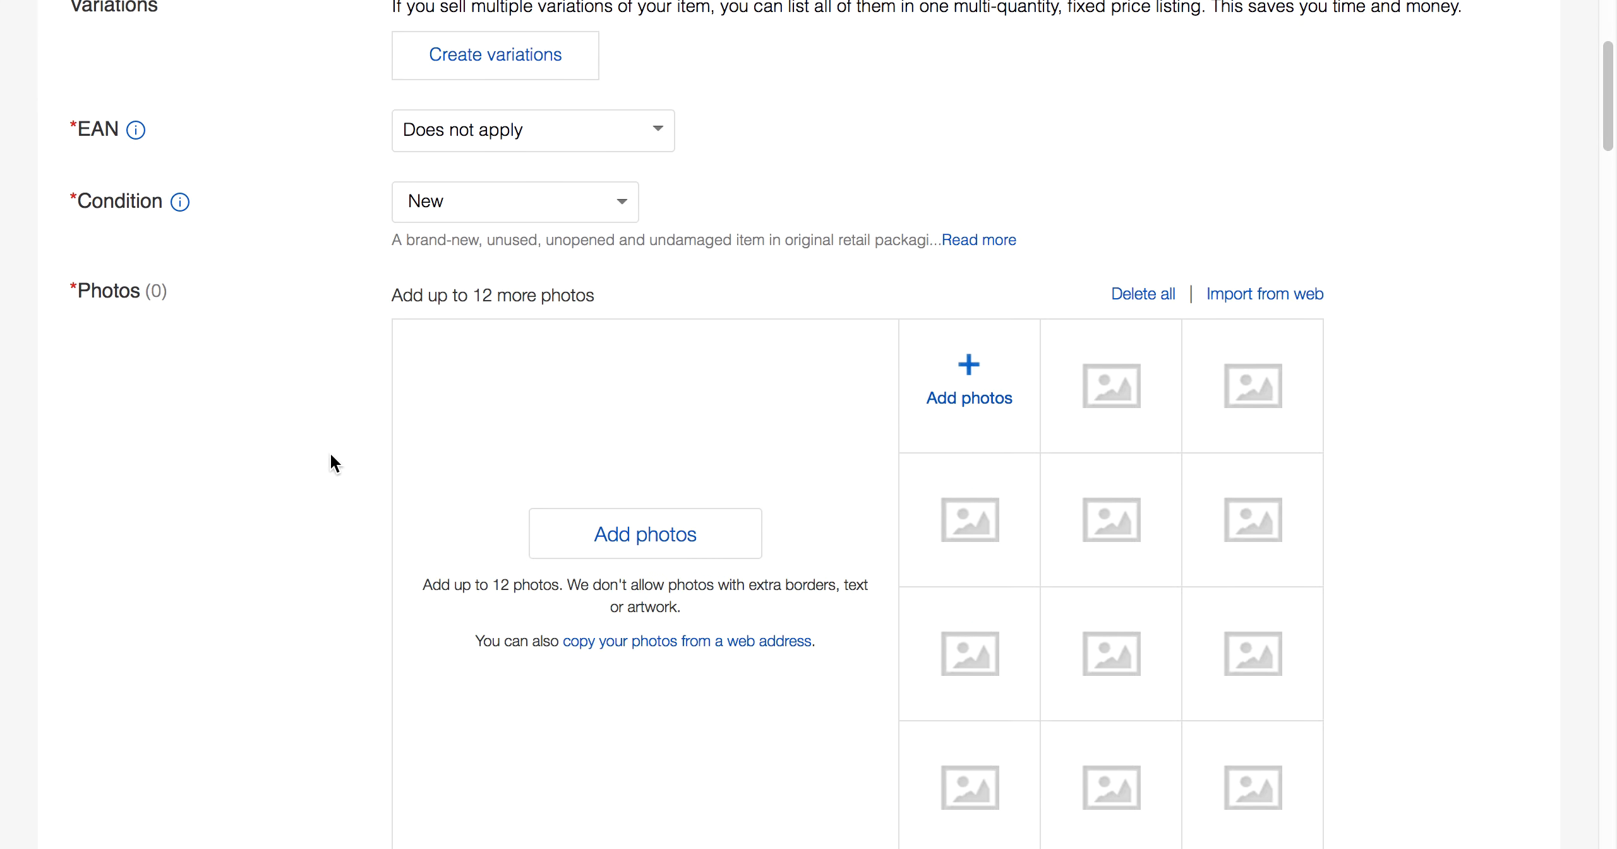
scroll(329, 454, "down", 20)
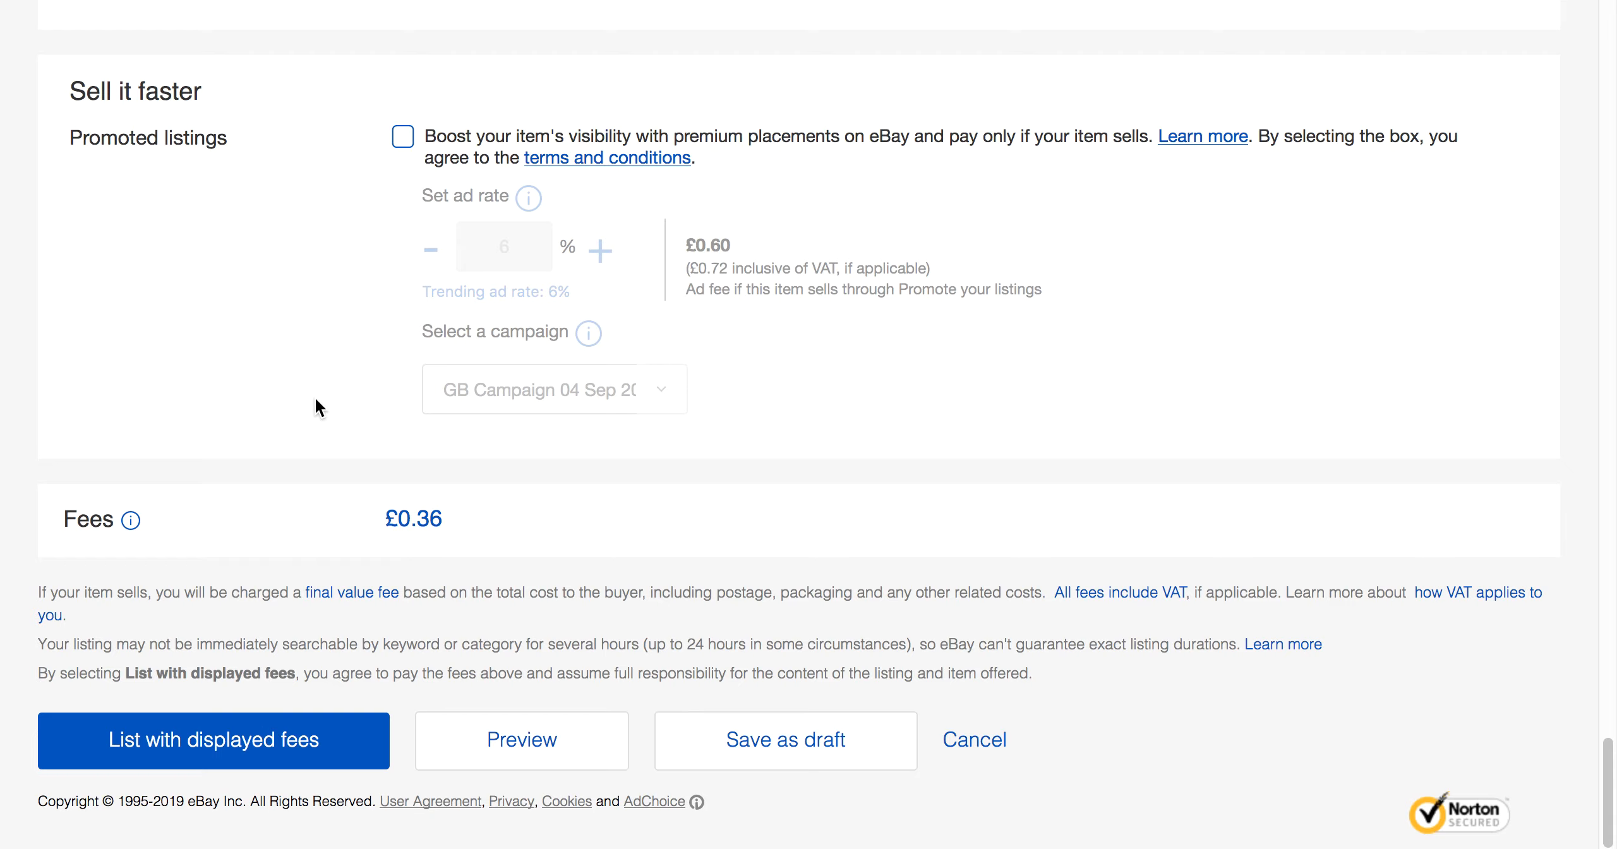
scroll(317, 404, "up", 10)
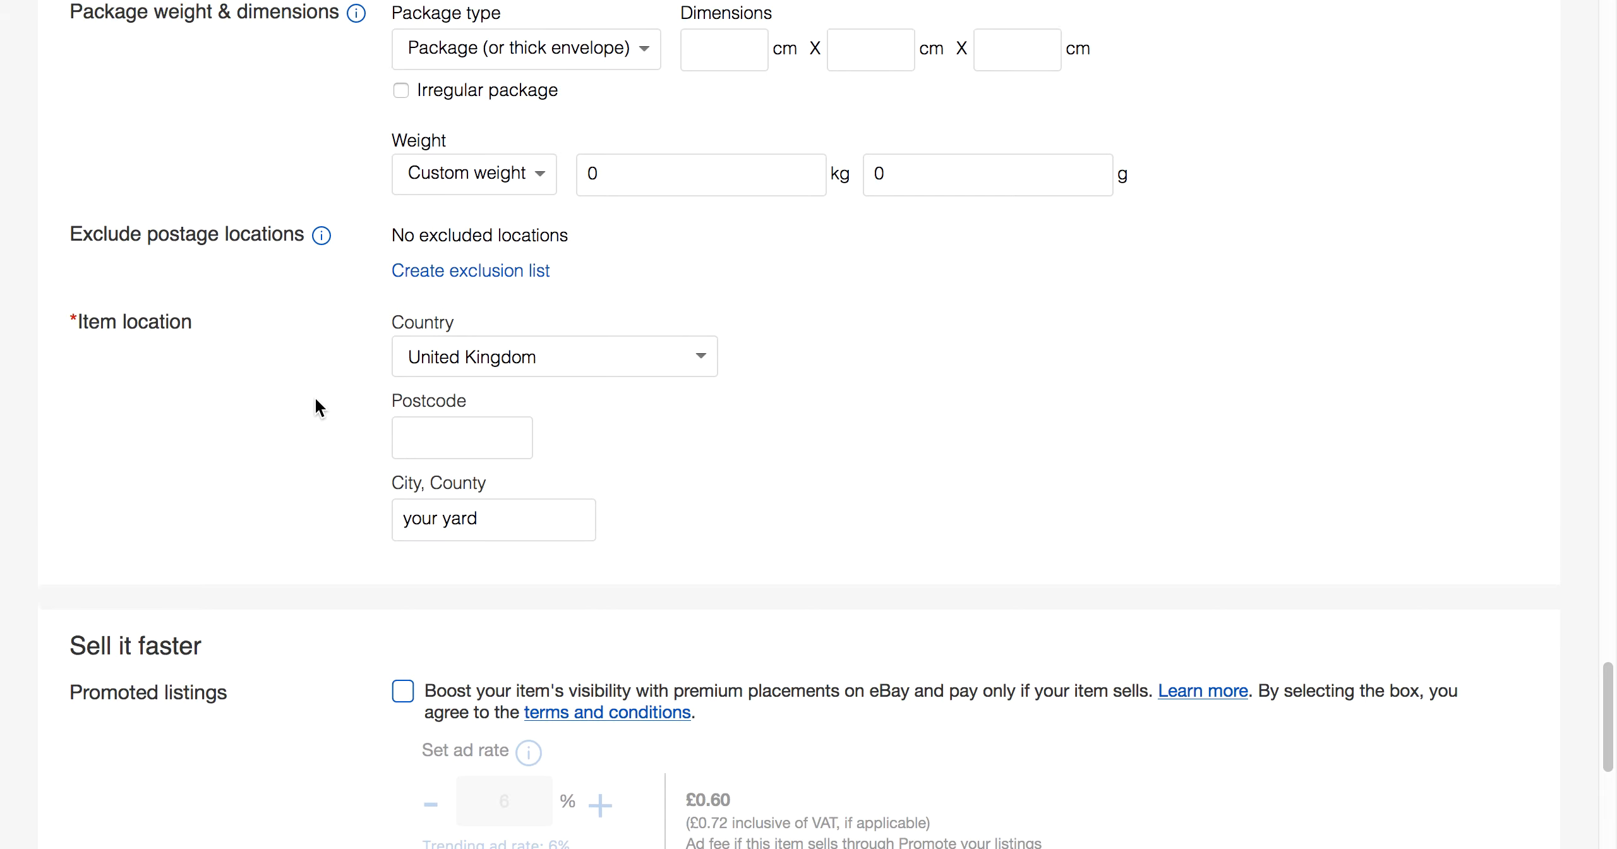
scroll(374, 144, "up", 20)
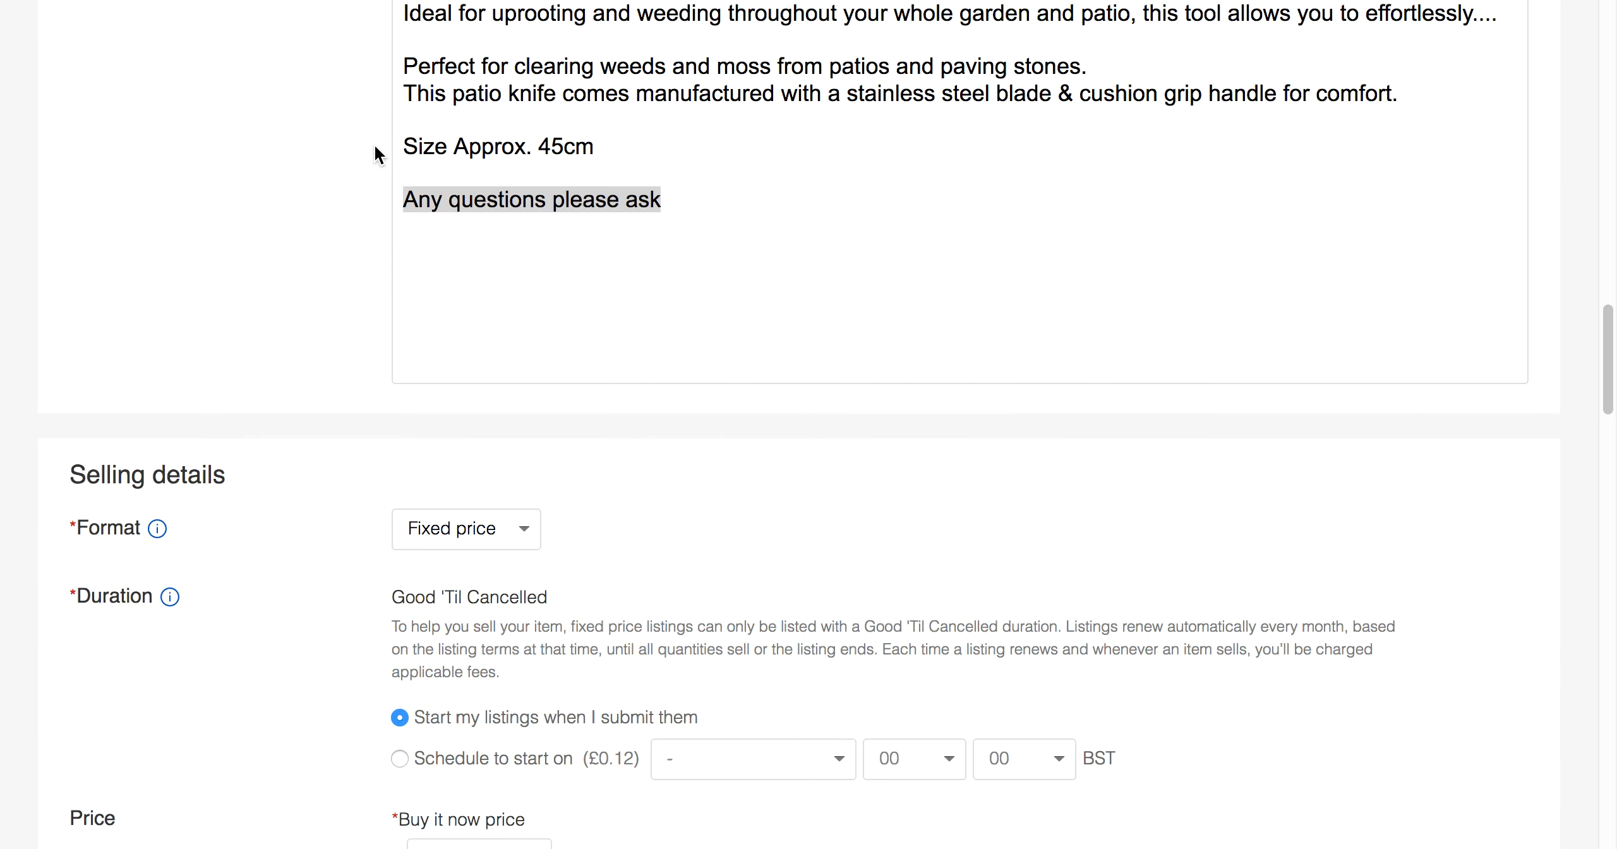
scroll(374, 146, "up", 20)
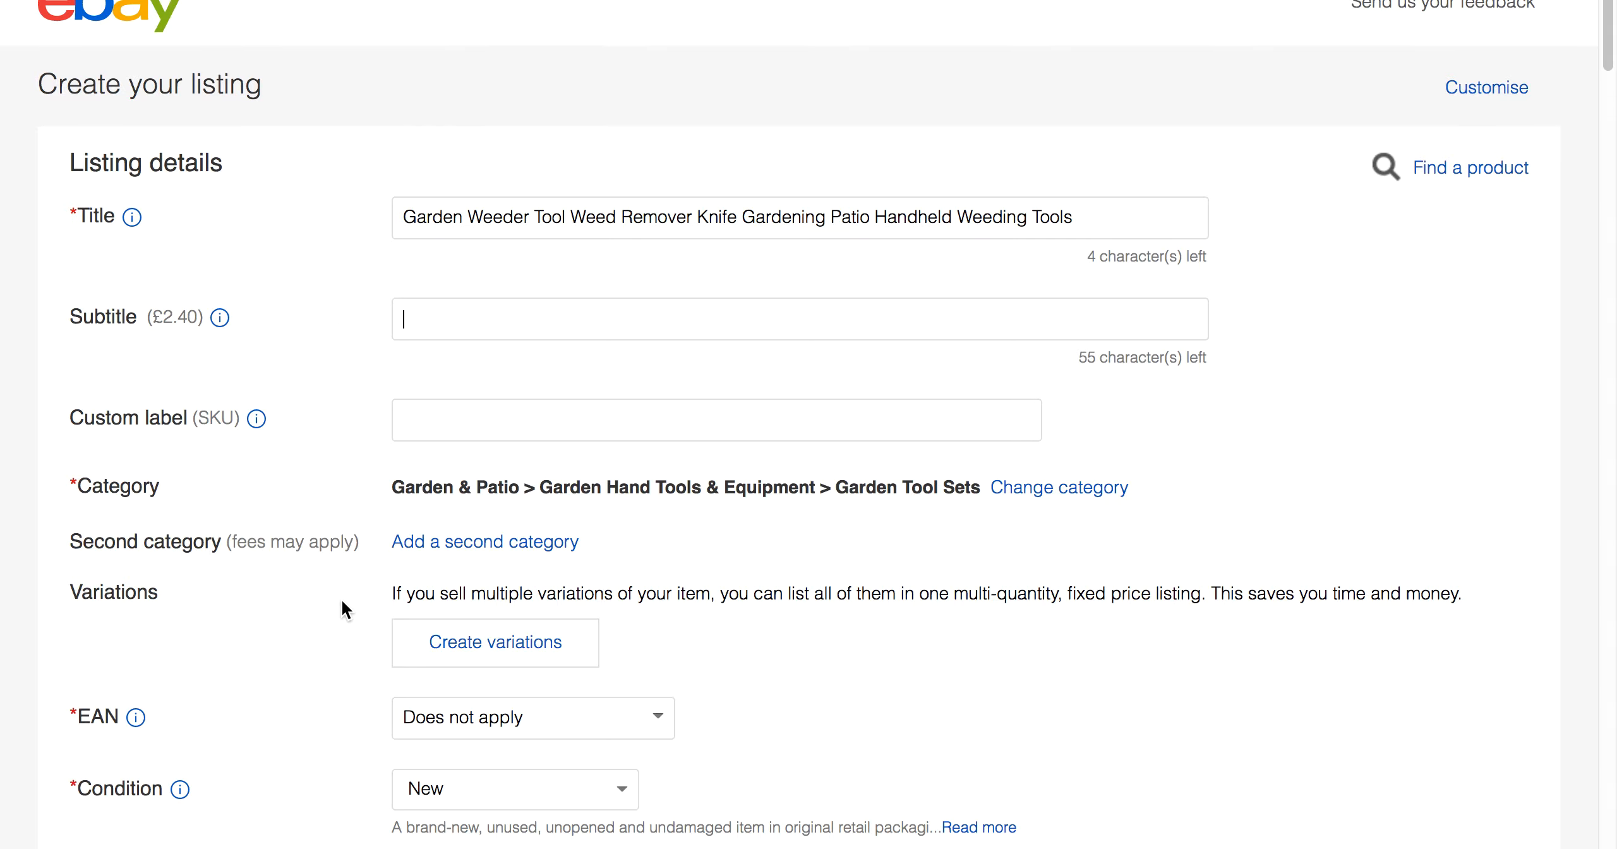
scroll(341, 599, "down", 15)
scroll(342, 599, "down", 20)
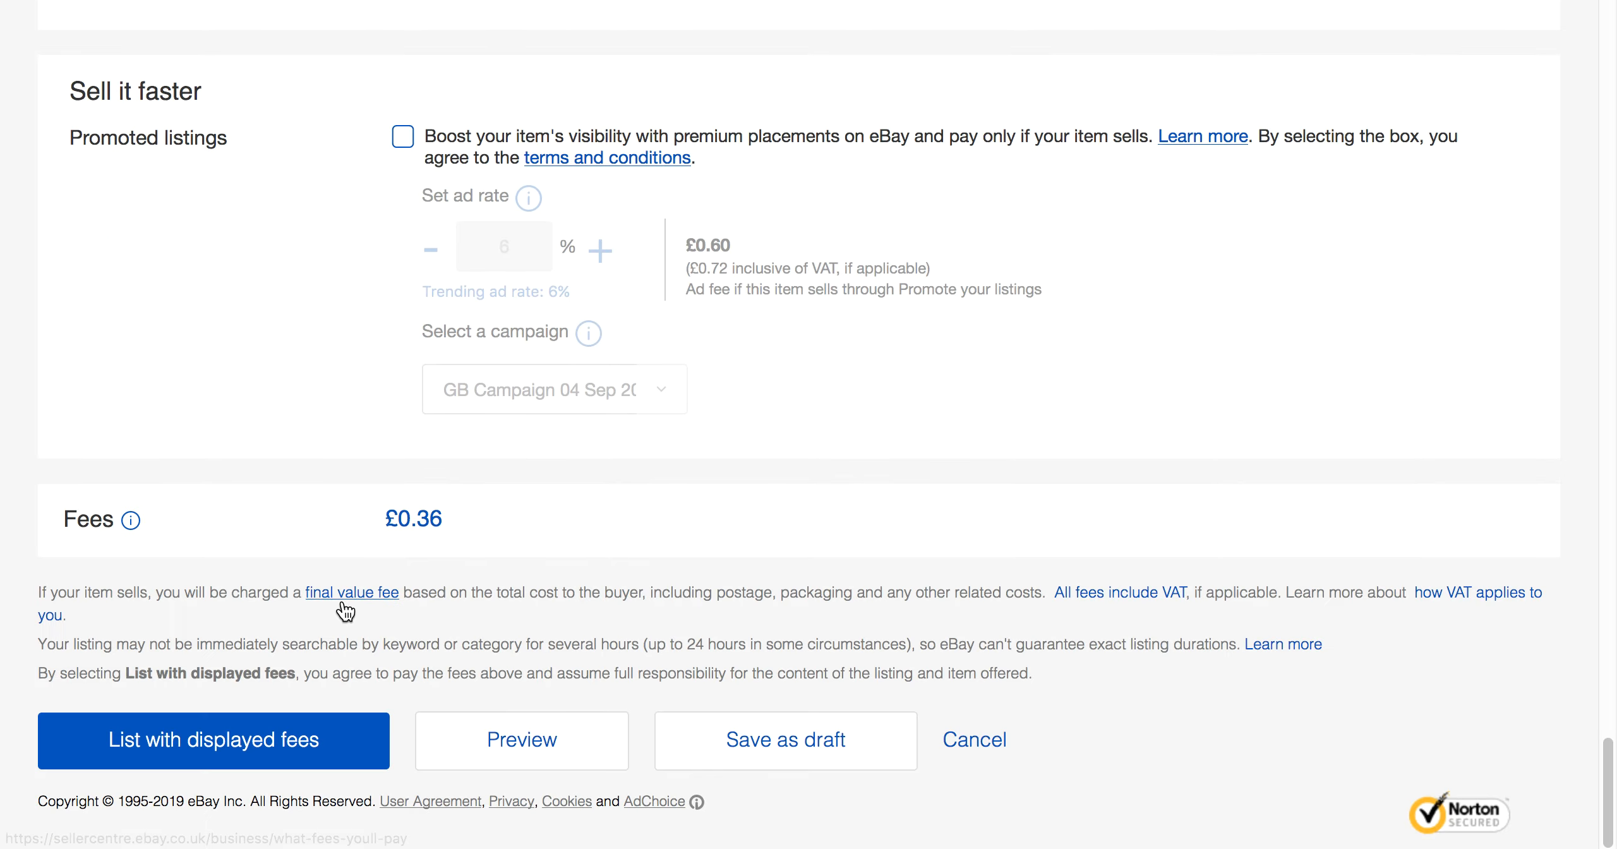